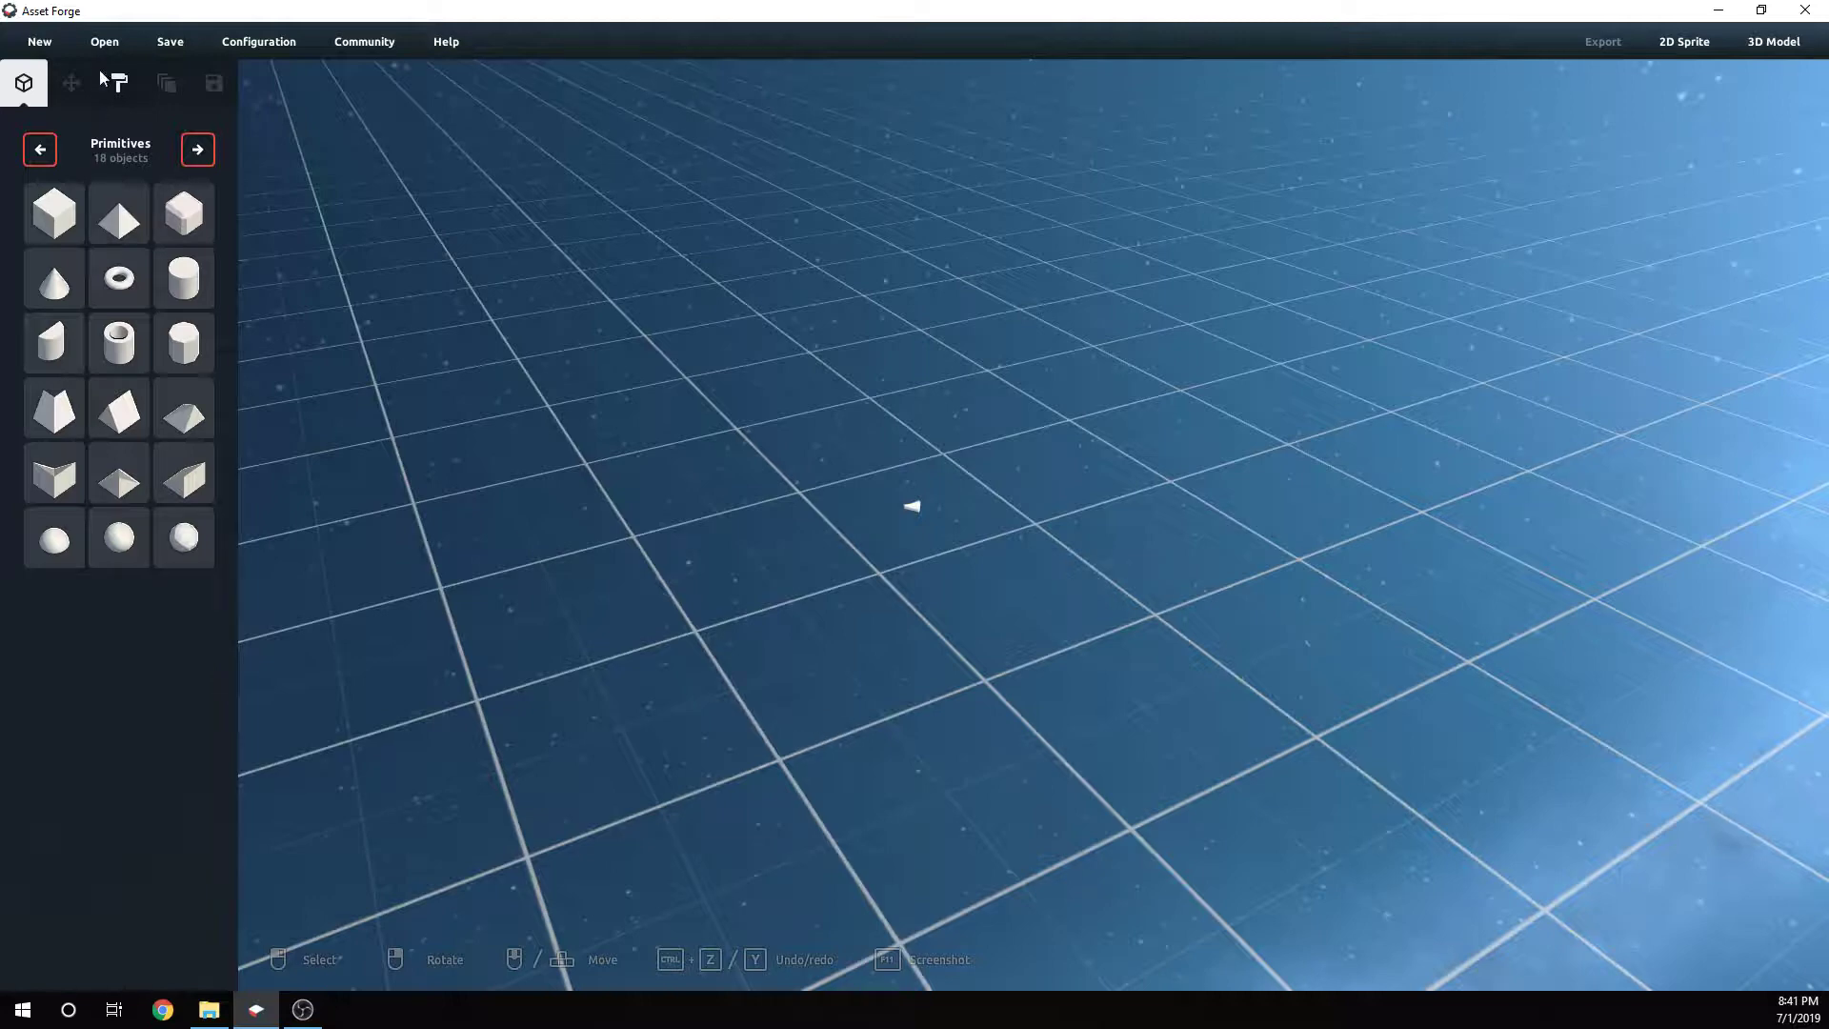
- Switch the part library to the Aircraft category and place a blue-and-white hollow fuselage block on the grid
{"action": "left_click", "coordinate": [198, 150]}
{"action": "left_click", "coordinate": [197, 151]}
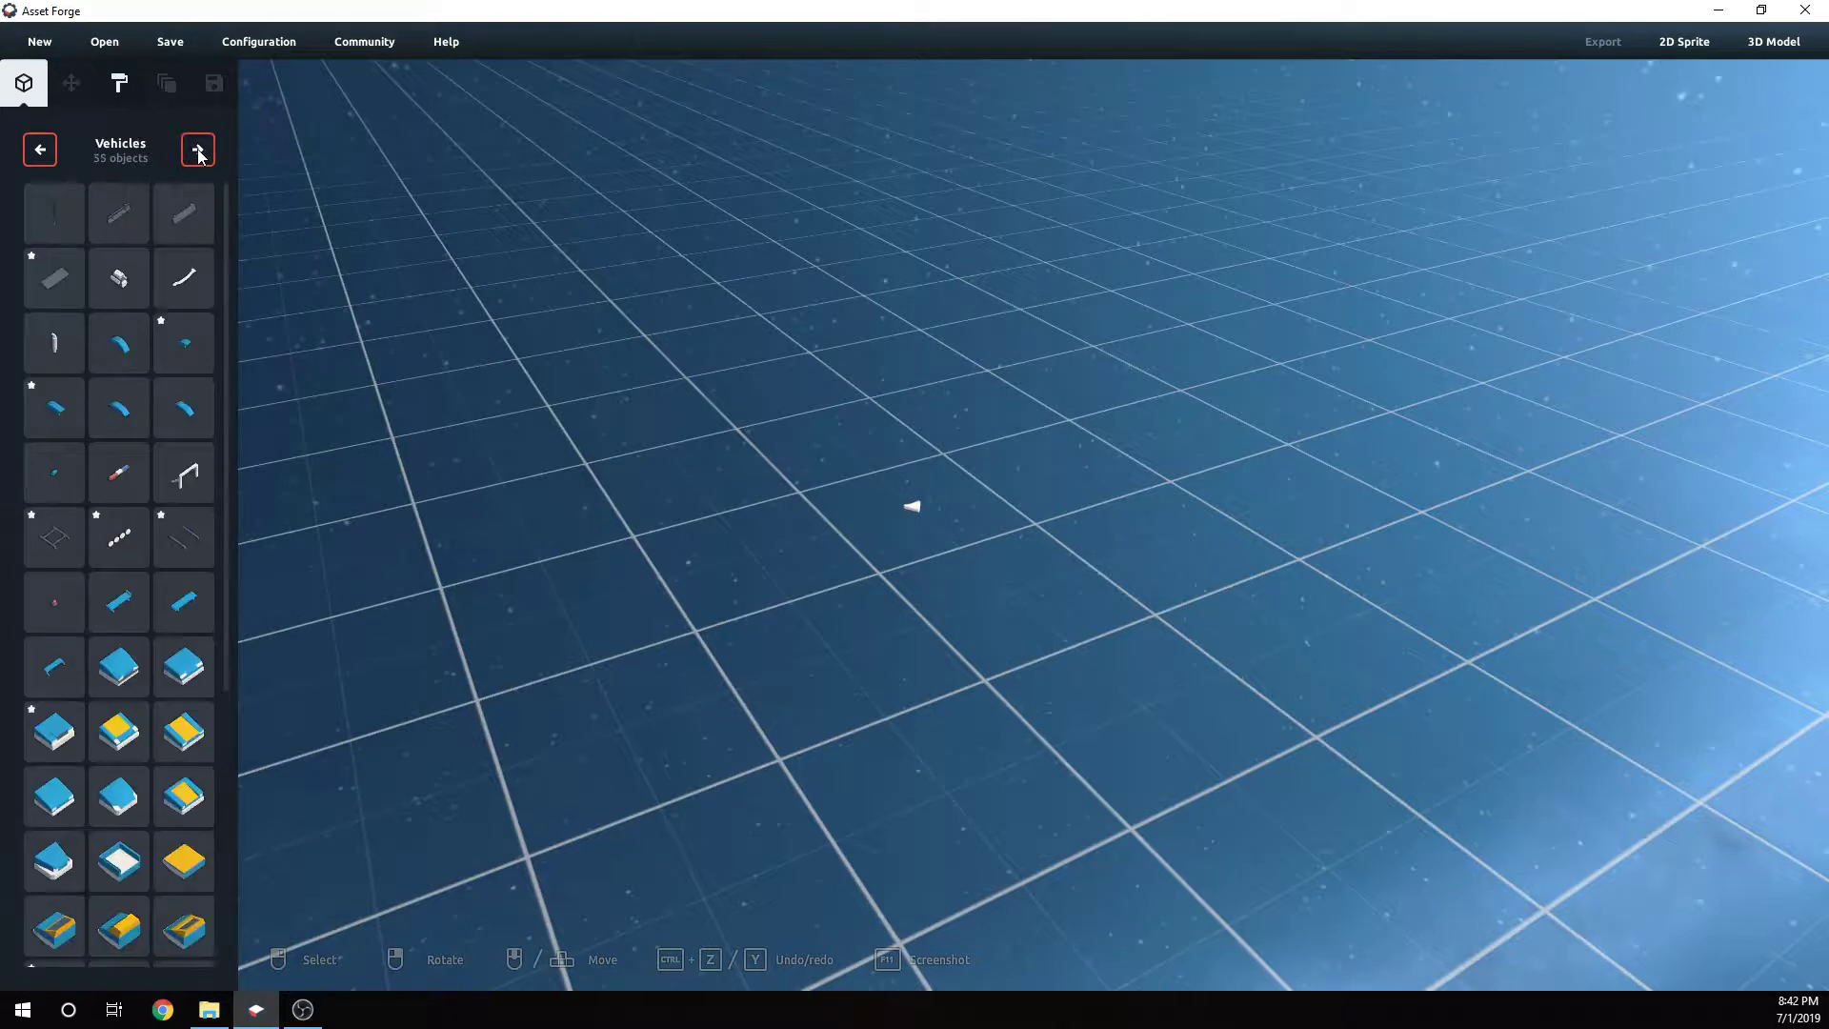
{"action": "left_click", "coordinate": [197, 151]}
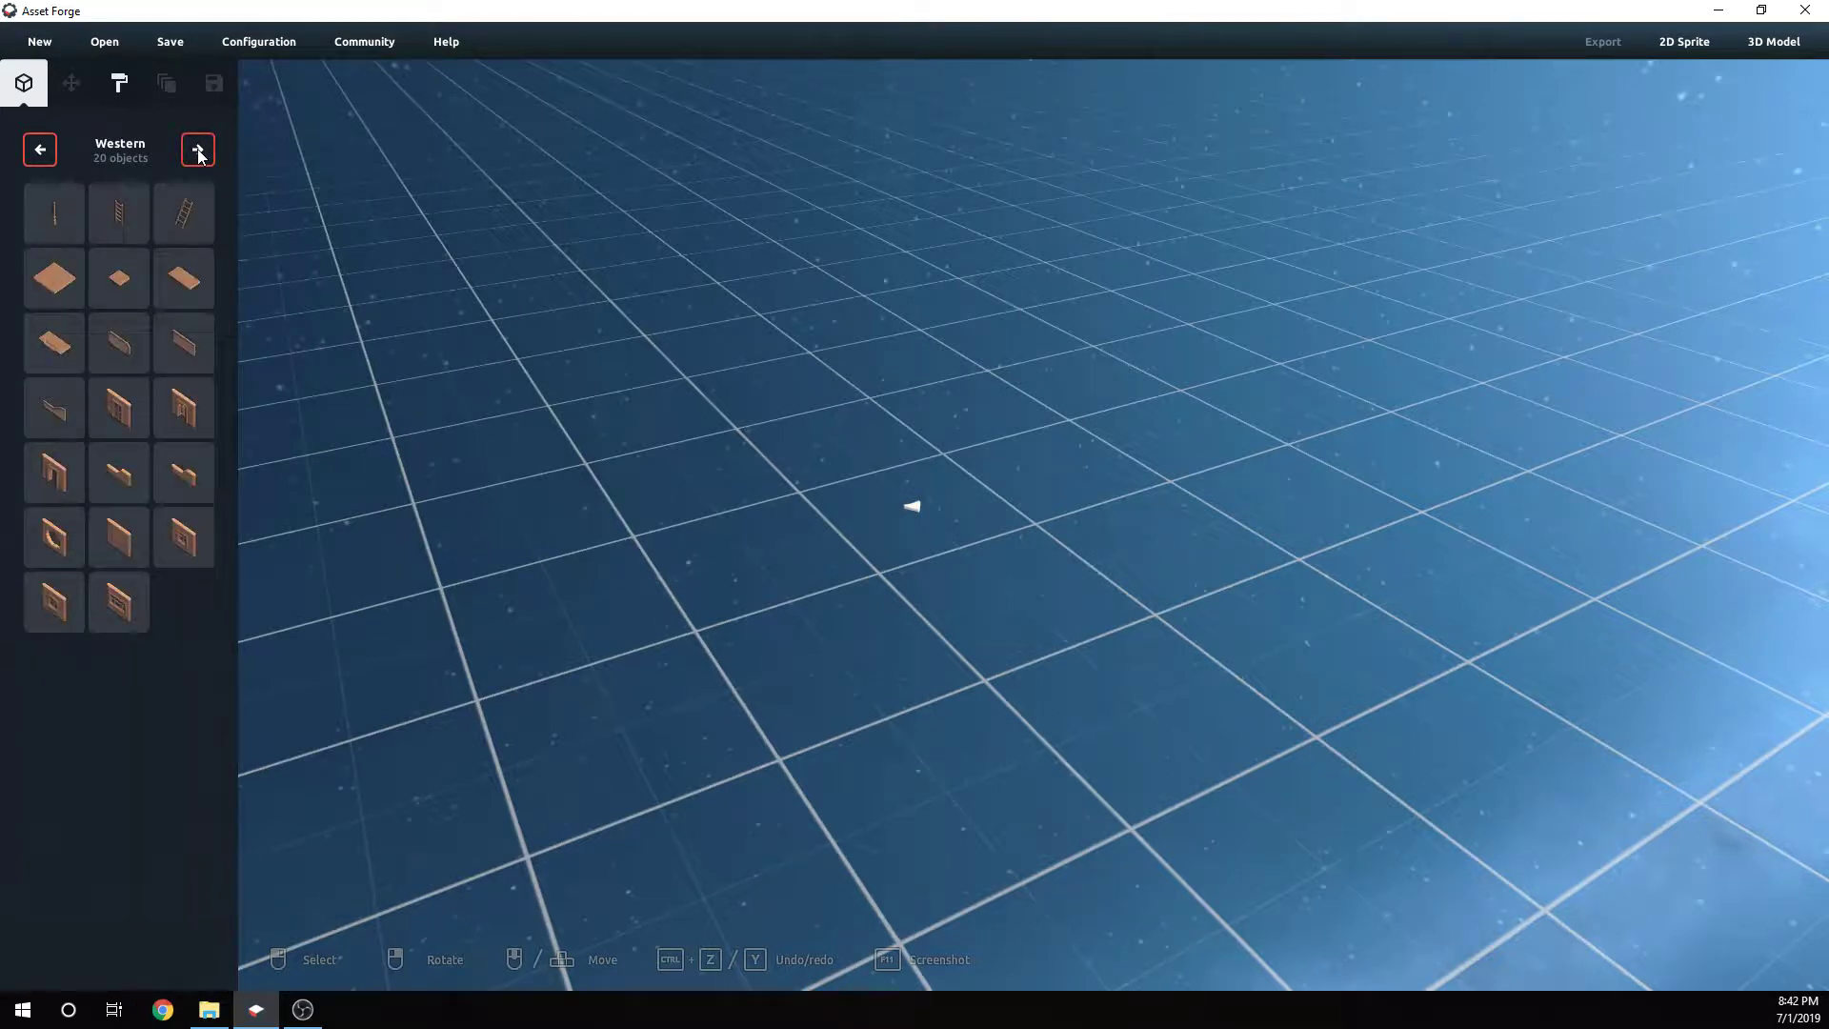
{"action": "left_click", "coordinate": [197, 151]}
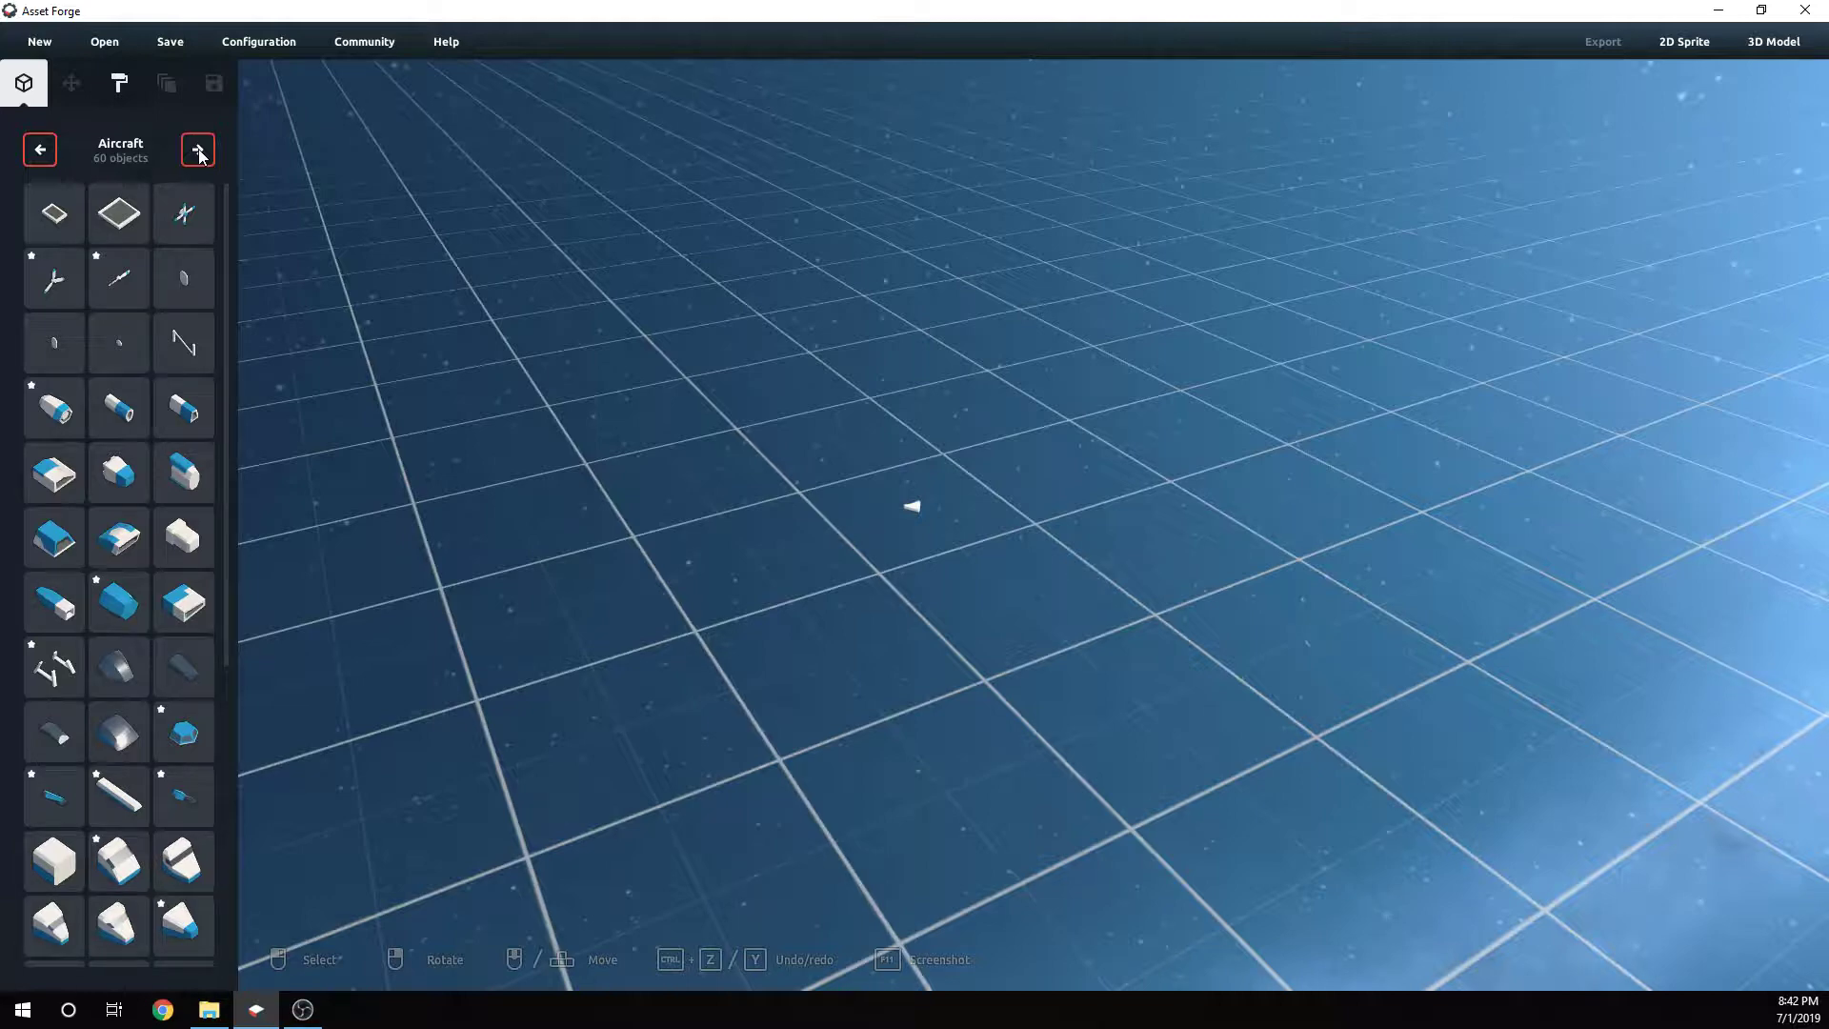
{"action": "scroll", "coordinate": [124, 702], "scroll_direction": "down", "scroll_amount": 3}
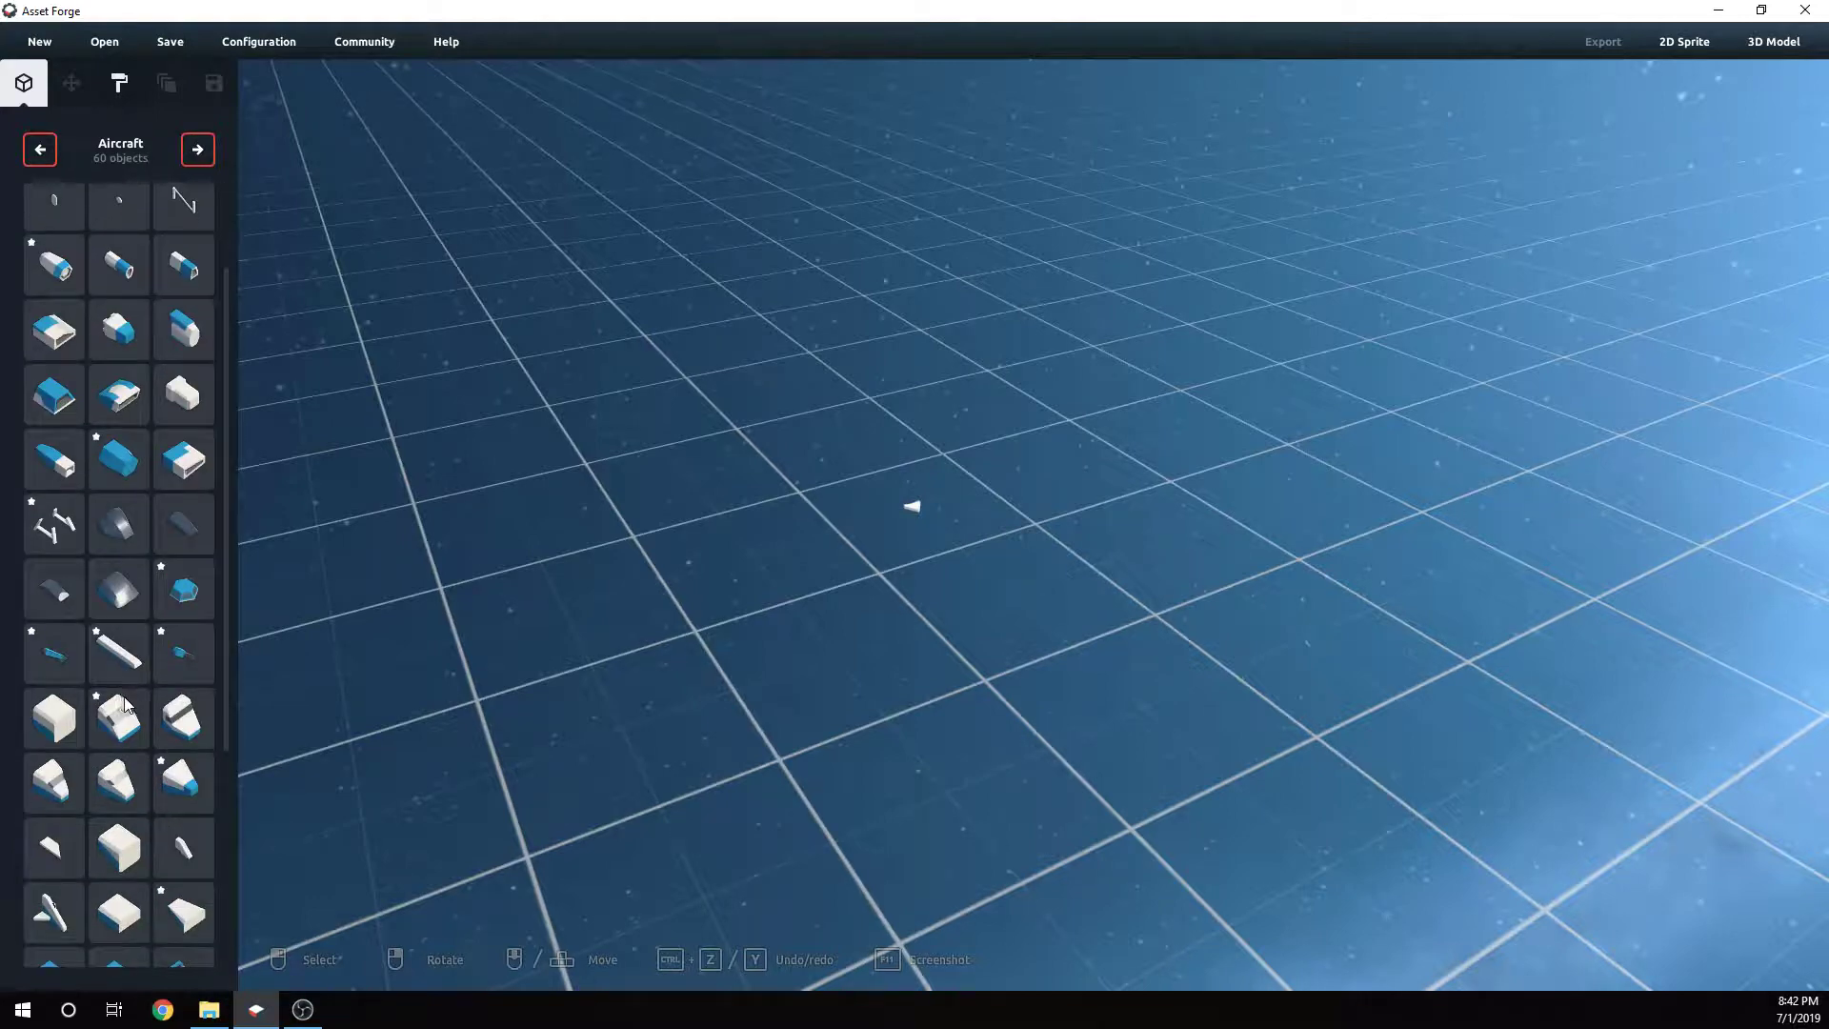
{"action": "scroll", "coordinate": [124, 703], "scroll_direction": "up", "scroll_amount": 3}
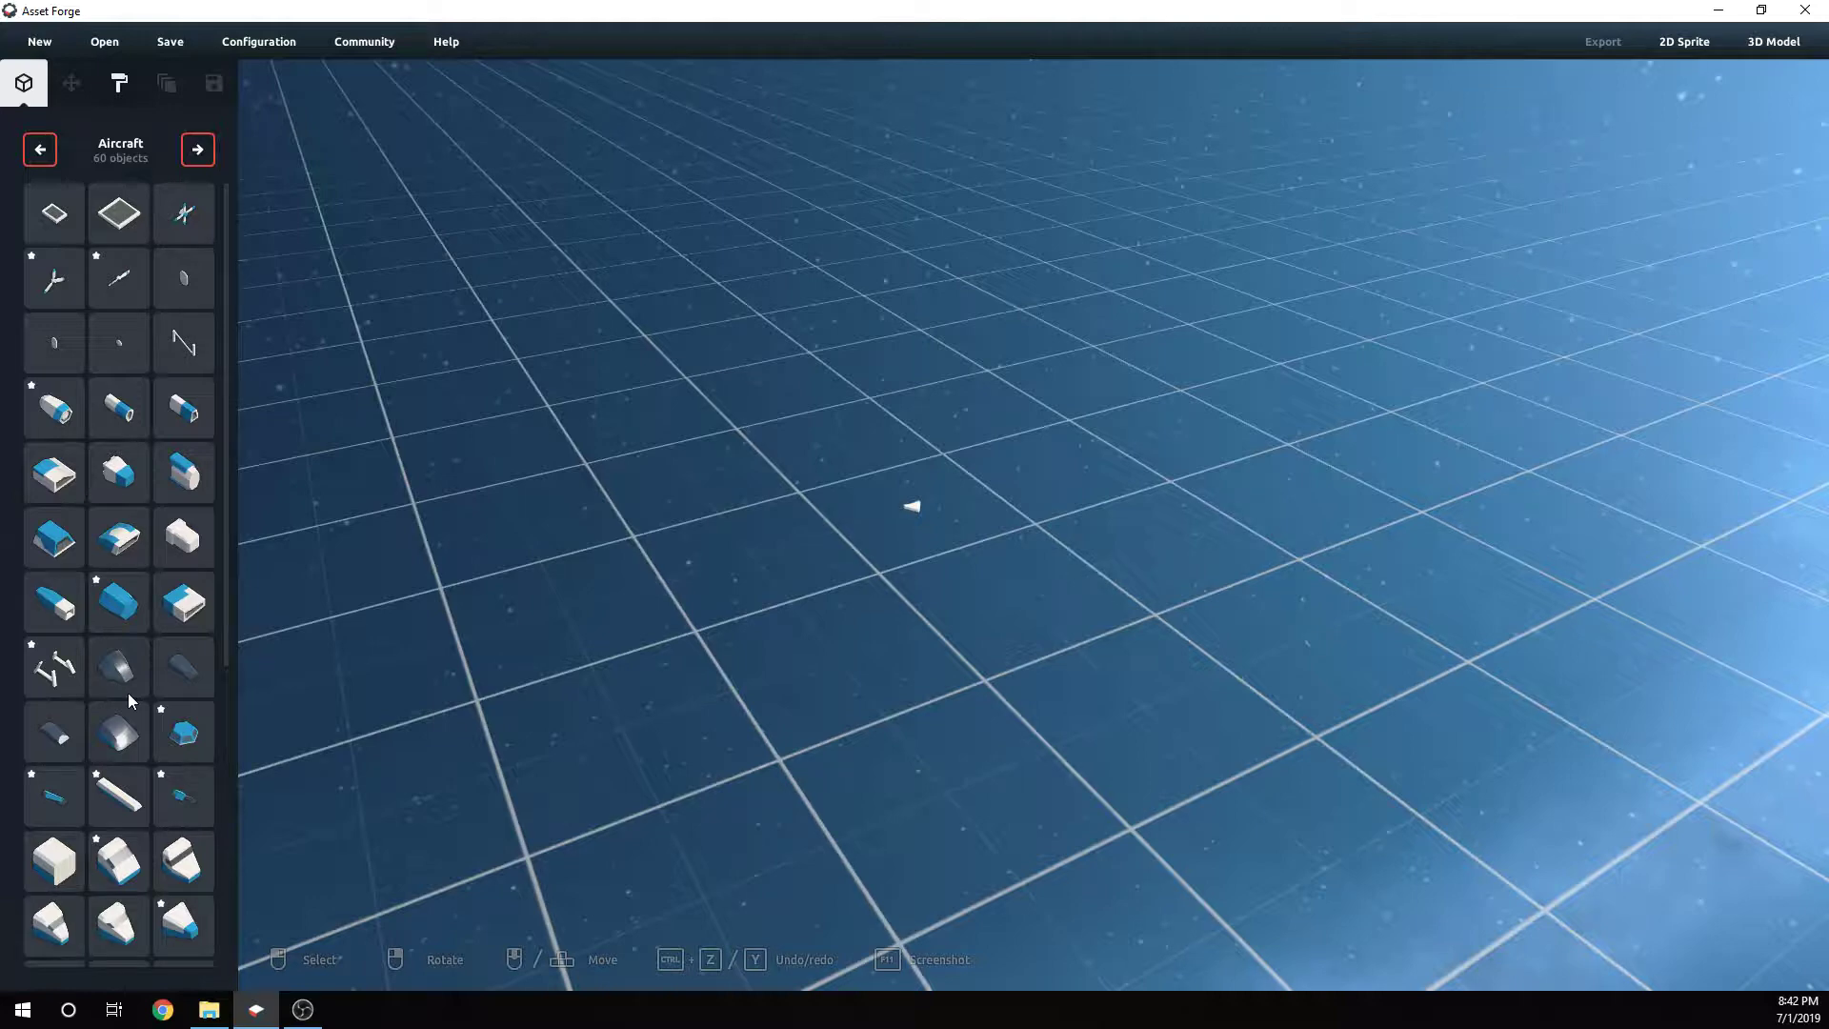
{"action": "left_click", "coordinate": [134, 555]}
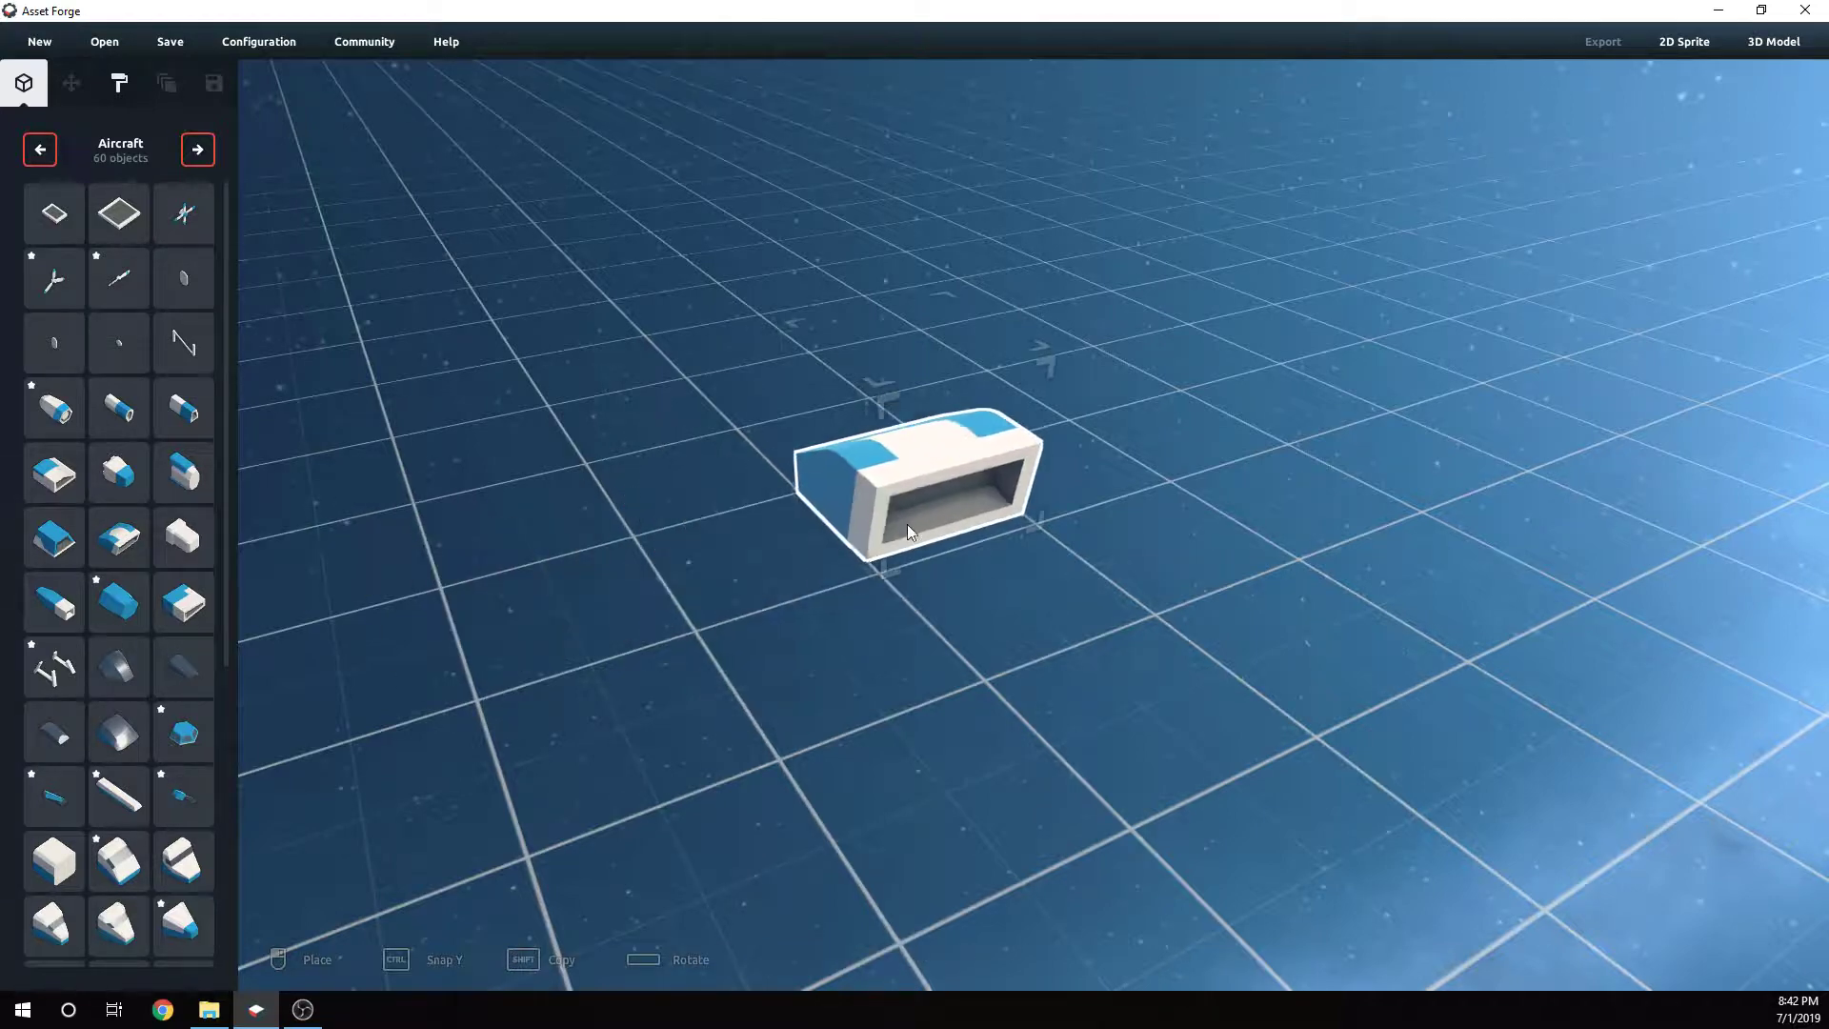
{"action": "left_click", "coordinate": [913, 522]}
- Select the fuselage block, mirror it on Z, and stretch its height to about 3.0
{"action": "mouse_move", "coordinate": [941, 564]}
{"action": "right_mouse_down"}
{"action": "mouse_move", "coordinate": [1147, 602]}
{"action": "mouse_move", "coordinate": [928, 583]}
{"action": "right_mouse_up"}
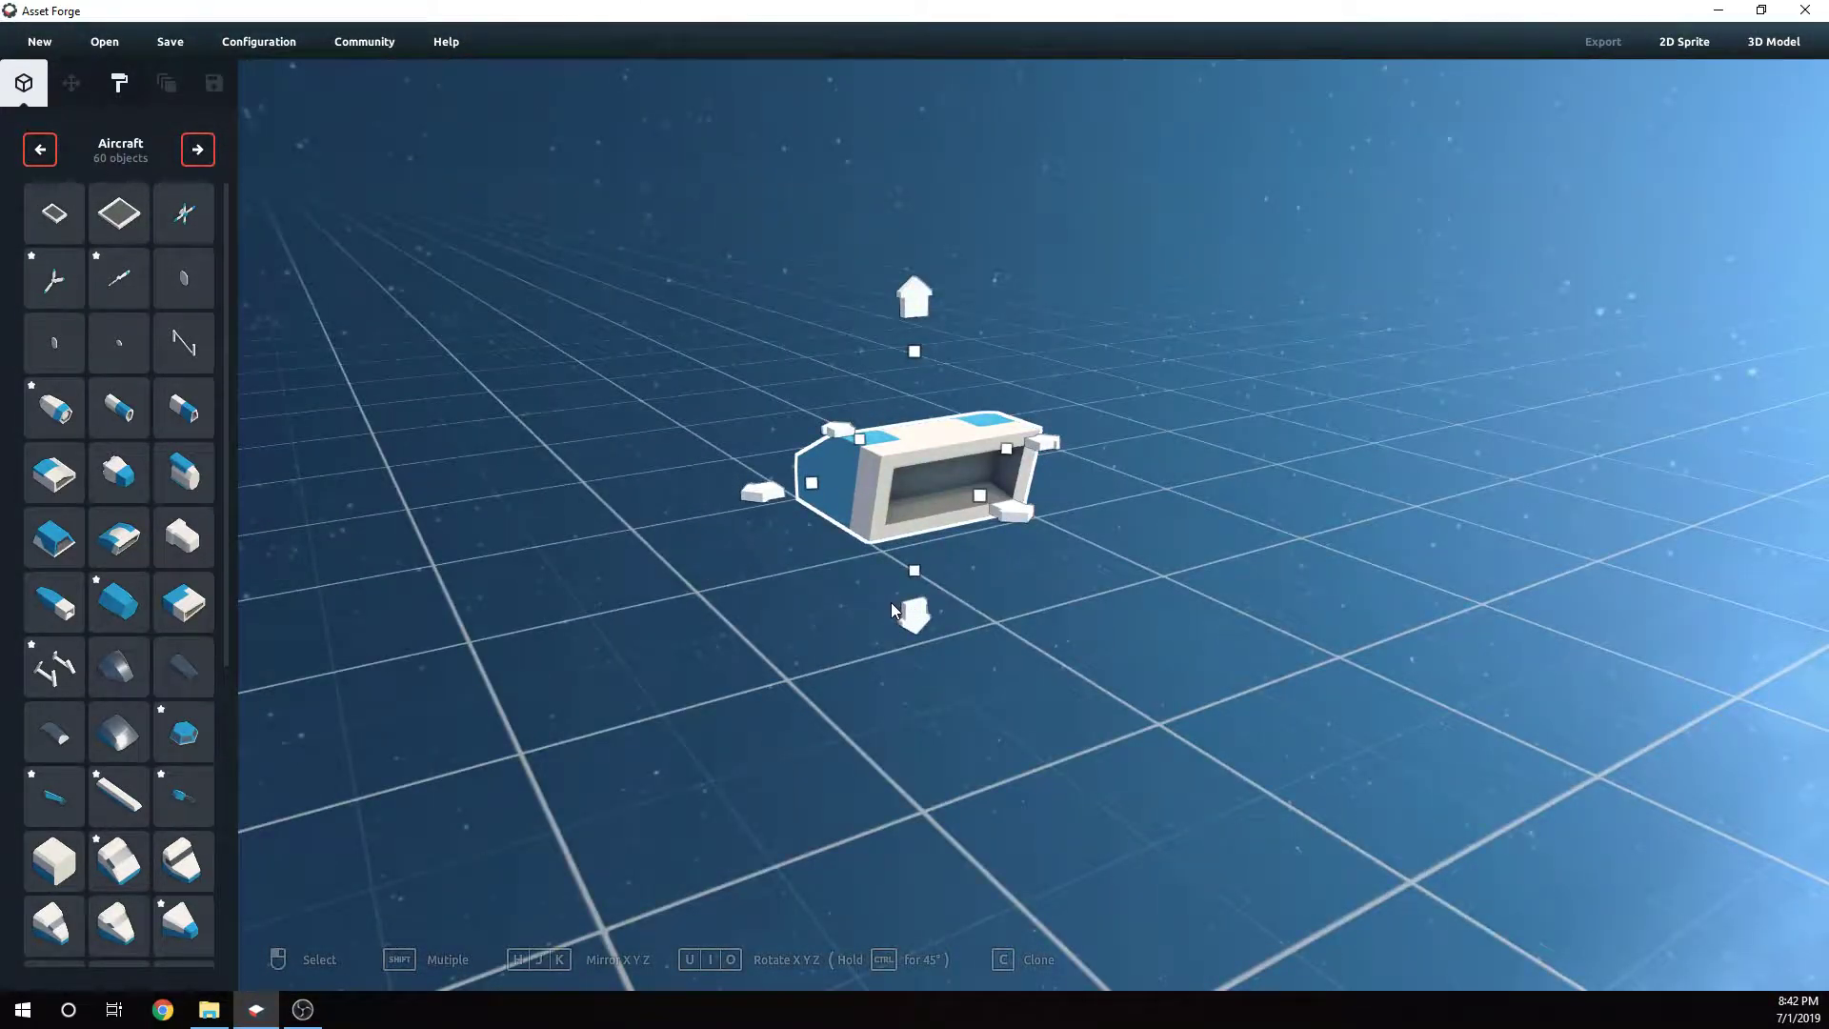
{"action": "key", "text": "k"}
{"action": "key", "text": "k"}
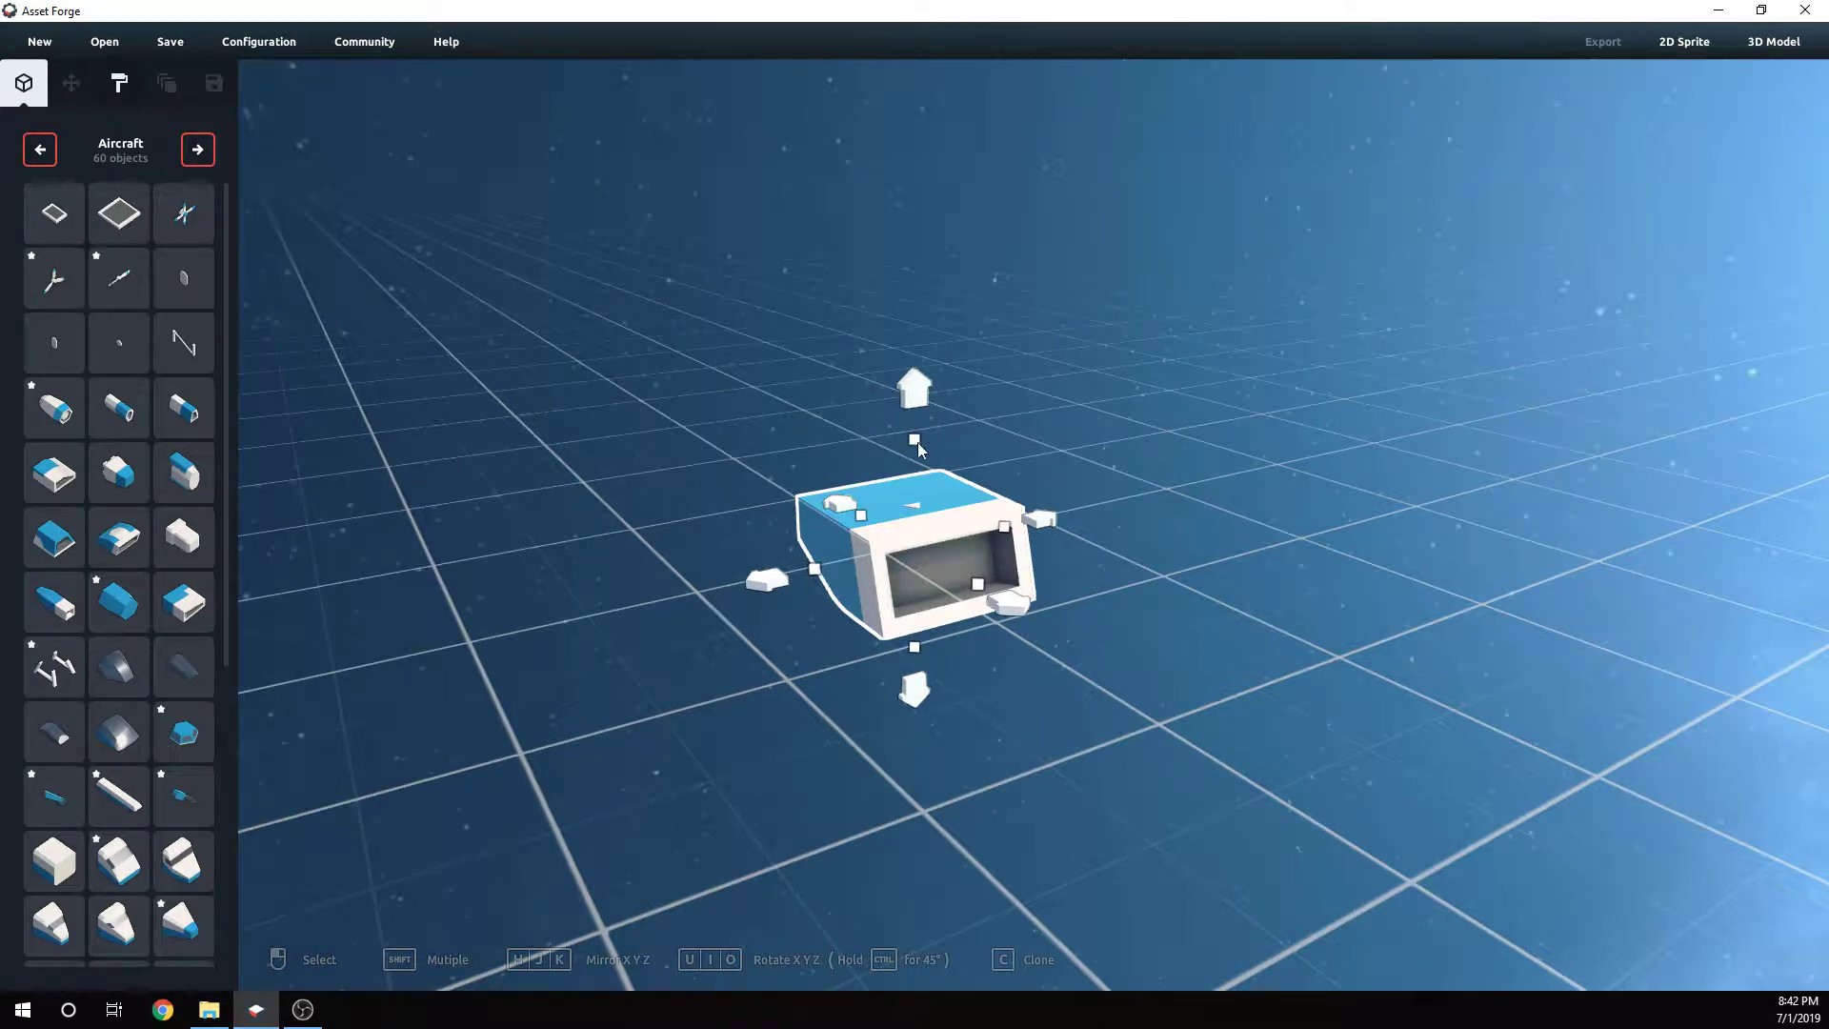
{"action": "left_click_drag", "start_coordinate": [914, 439], "coordinate": [934, 80]}
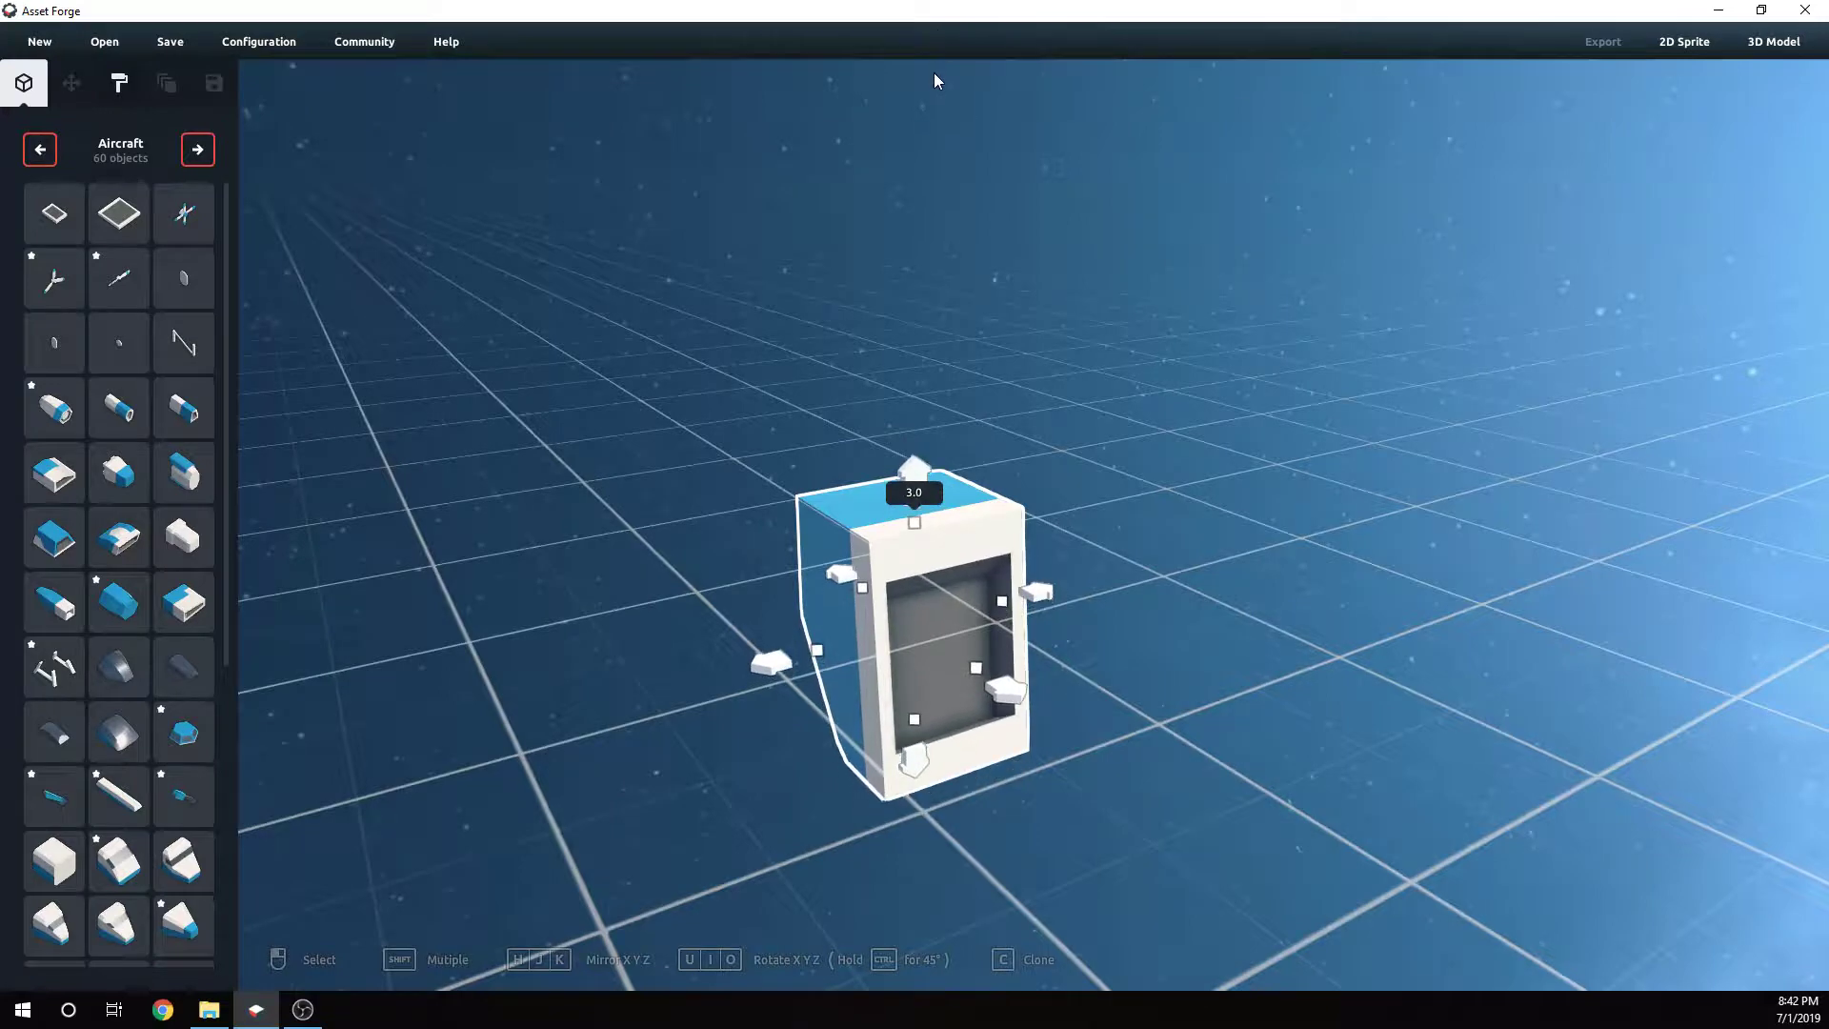
{"action": "left_click_drag", "start_coordinate": [917, 488], "coordinate": [913, 209]}
- Widen the fuselage block sideways to about 1.5
{"action": "right_click_drag", "start_coordinate": [1190, 329], "coordinate": [819, 350]}
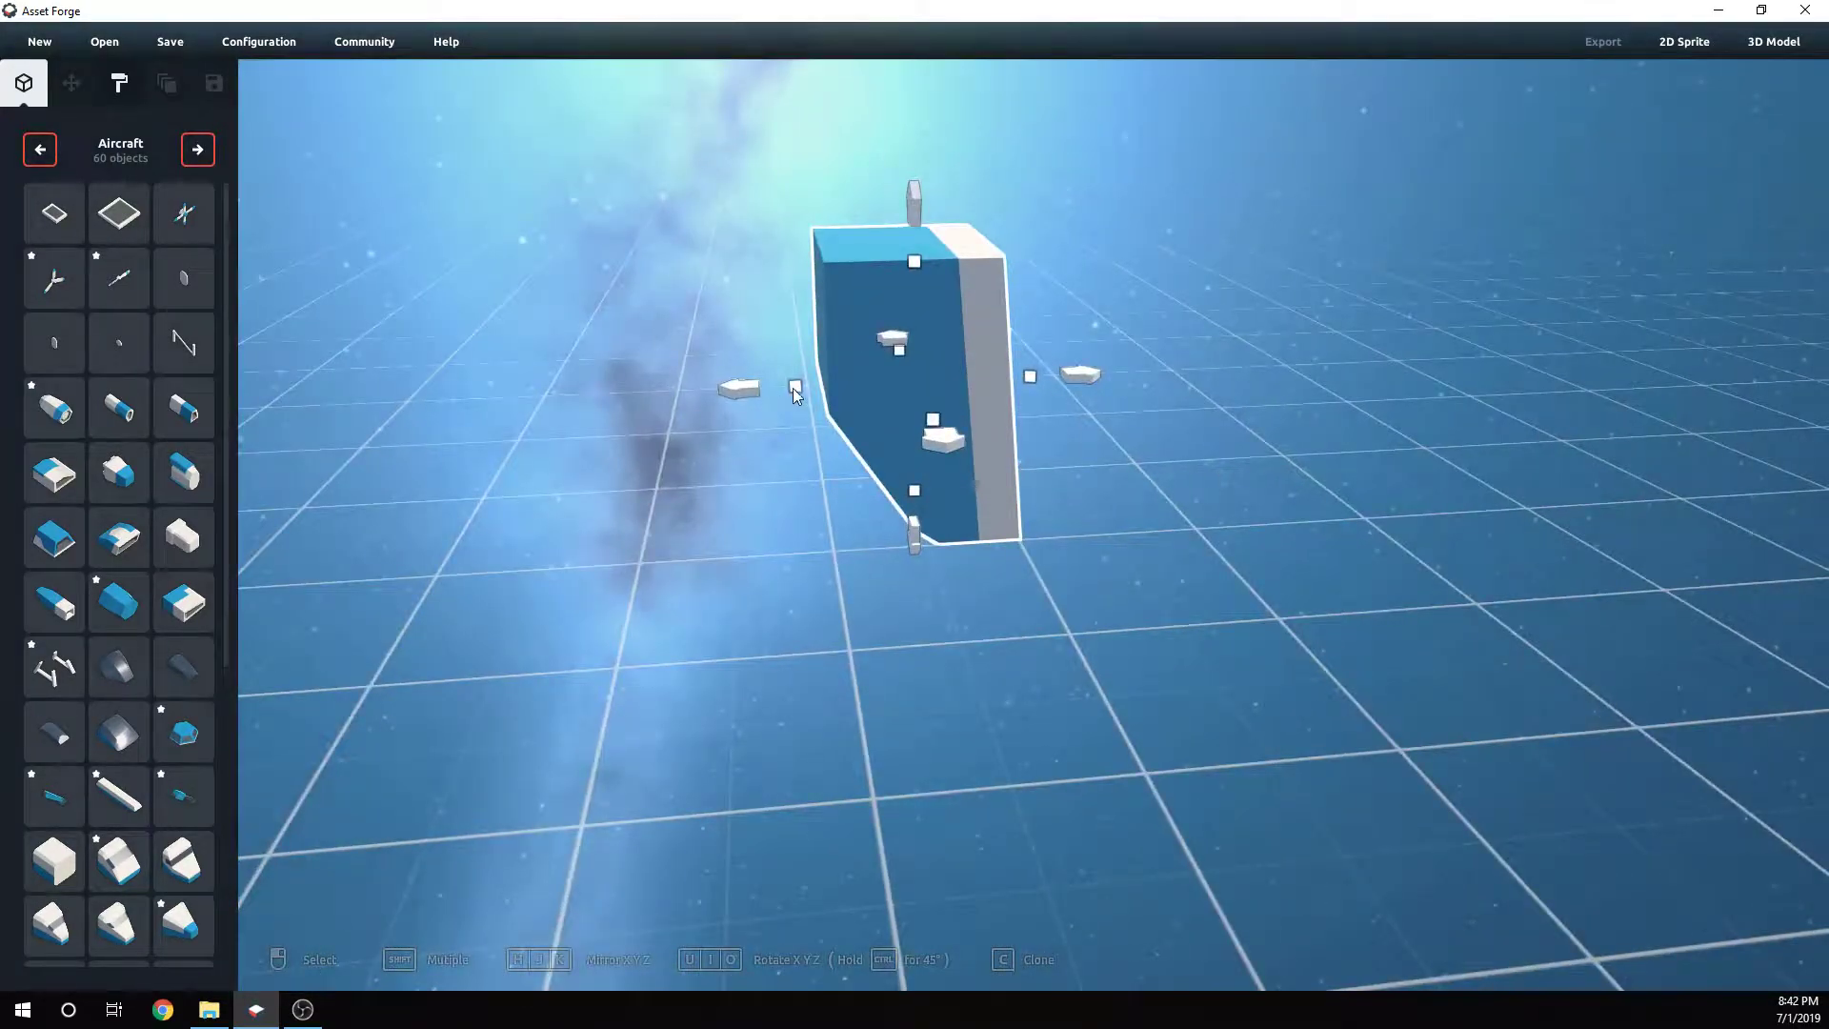
{"action": "left_click_drag", "start_coordinate": [794, 388], "coordinate": [707, 389]}
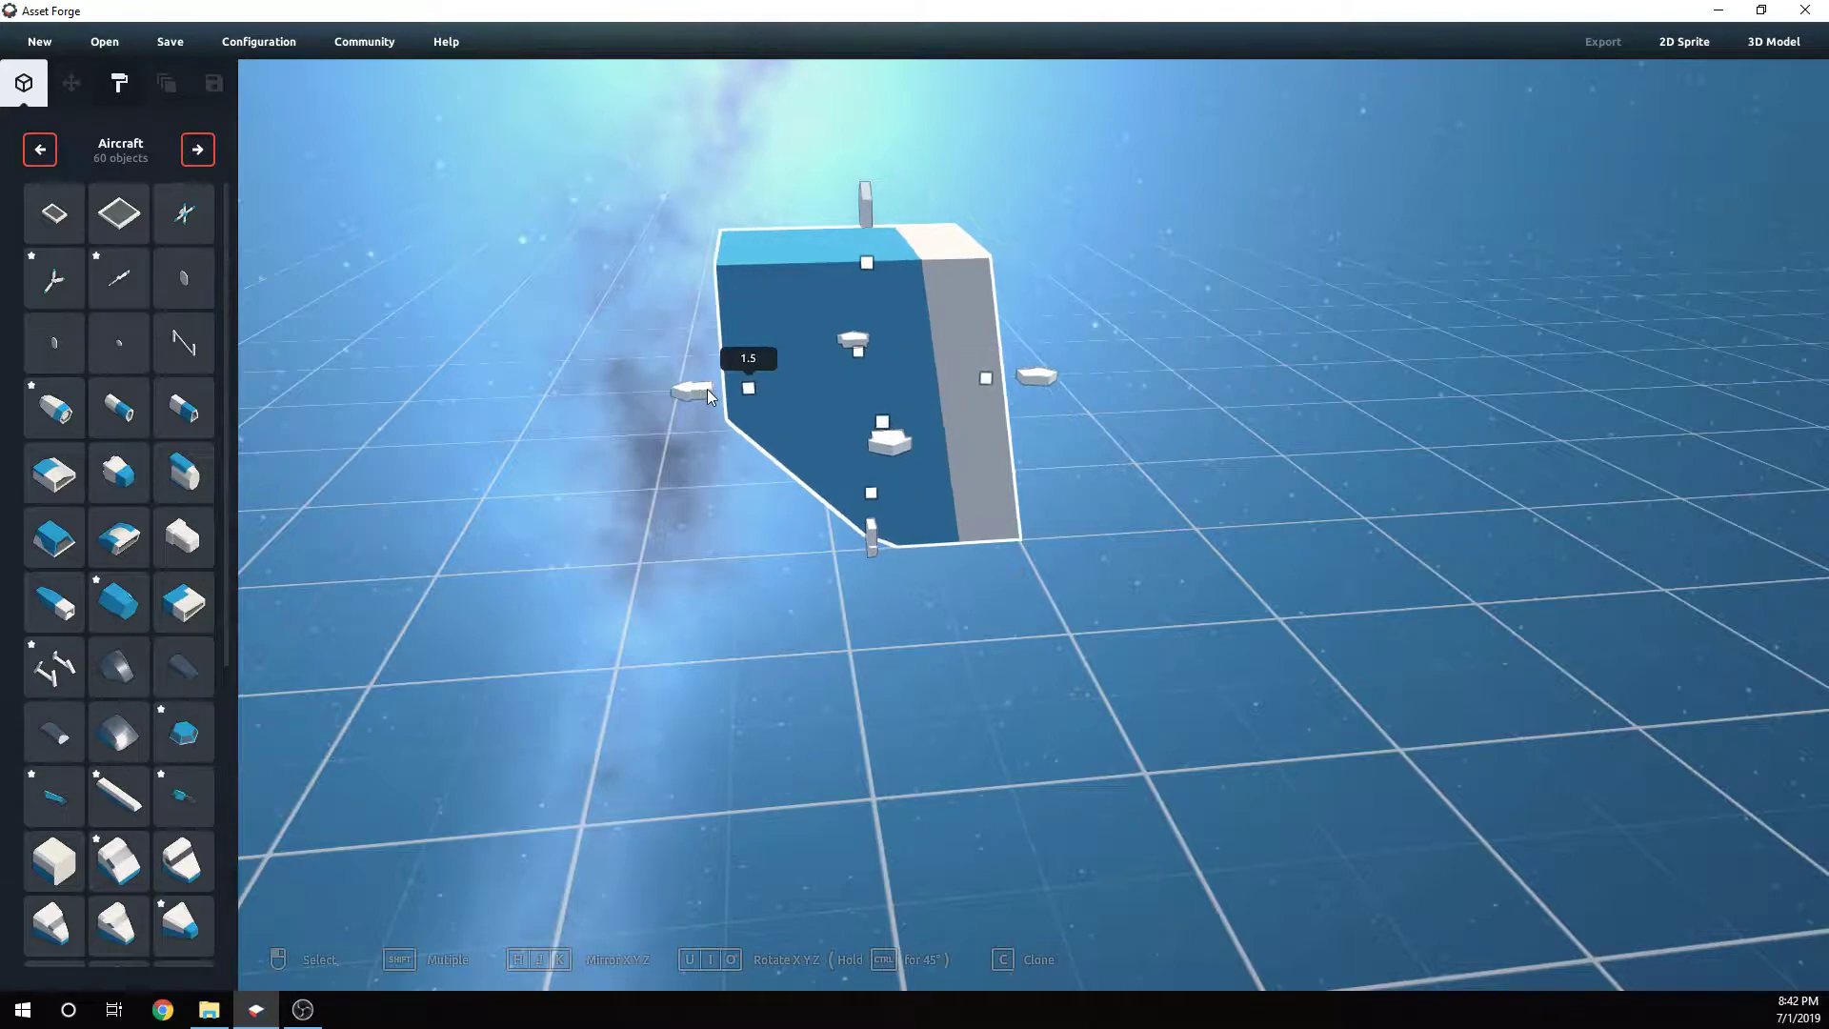
{"action": "right_click_drag", "start_coordinate": [1198, 523], "coordinate": [952, 397]}
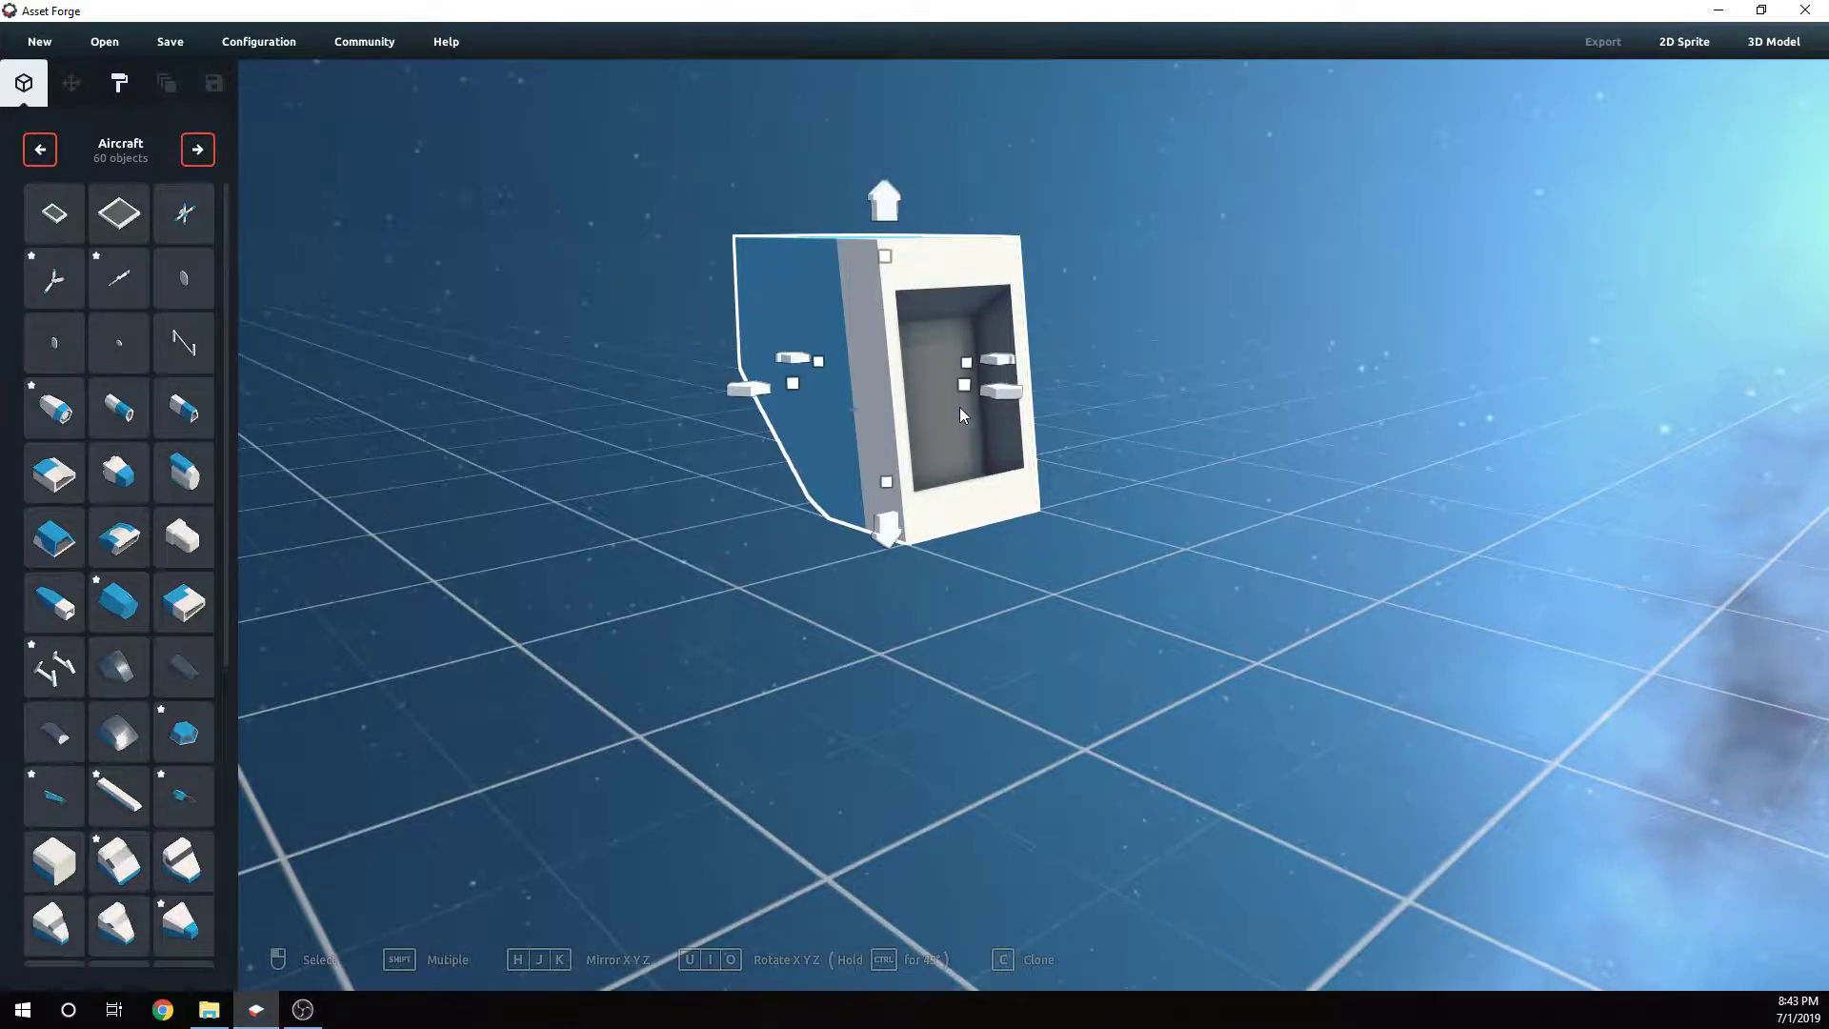
{"action": "right_click_drag", "start_coordinate": [958, 409], "coordinate": [540, 415]}
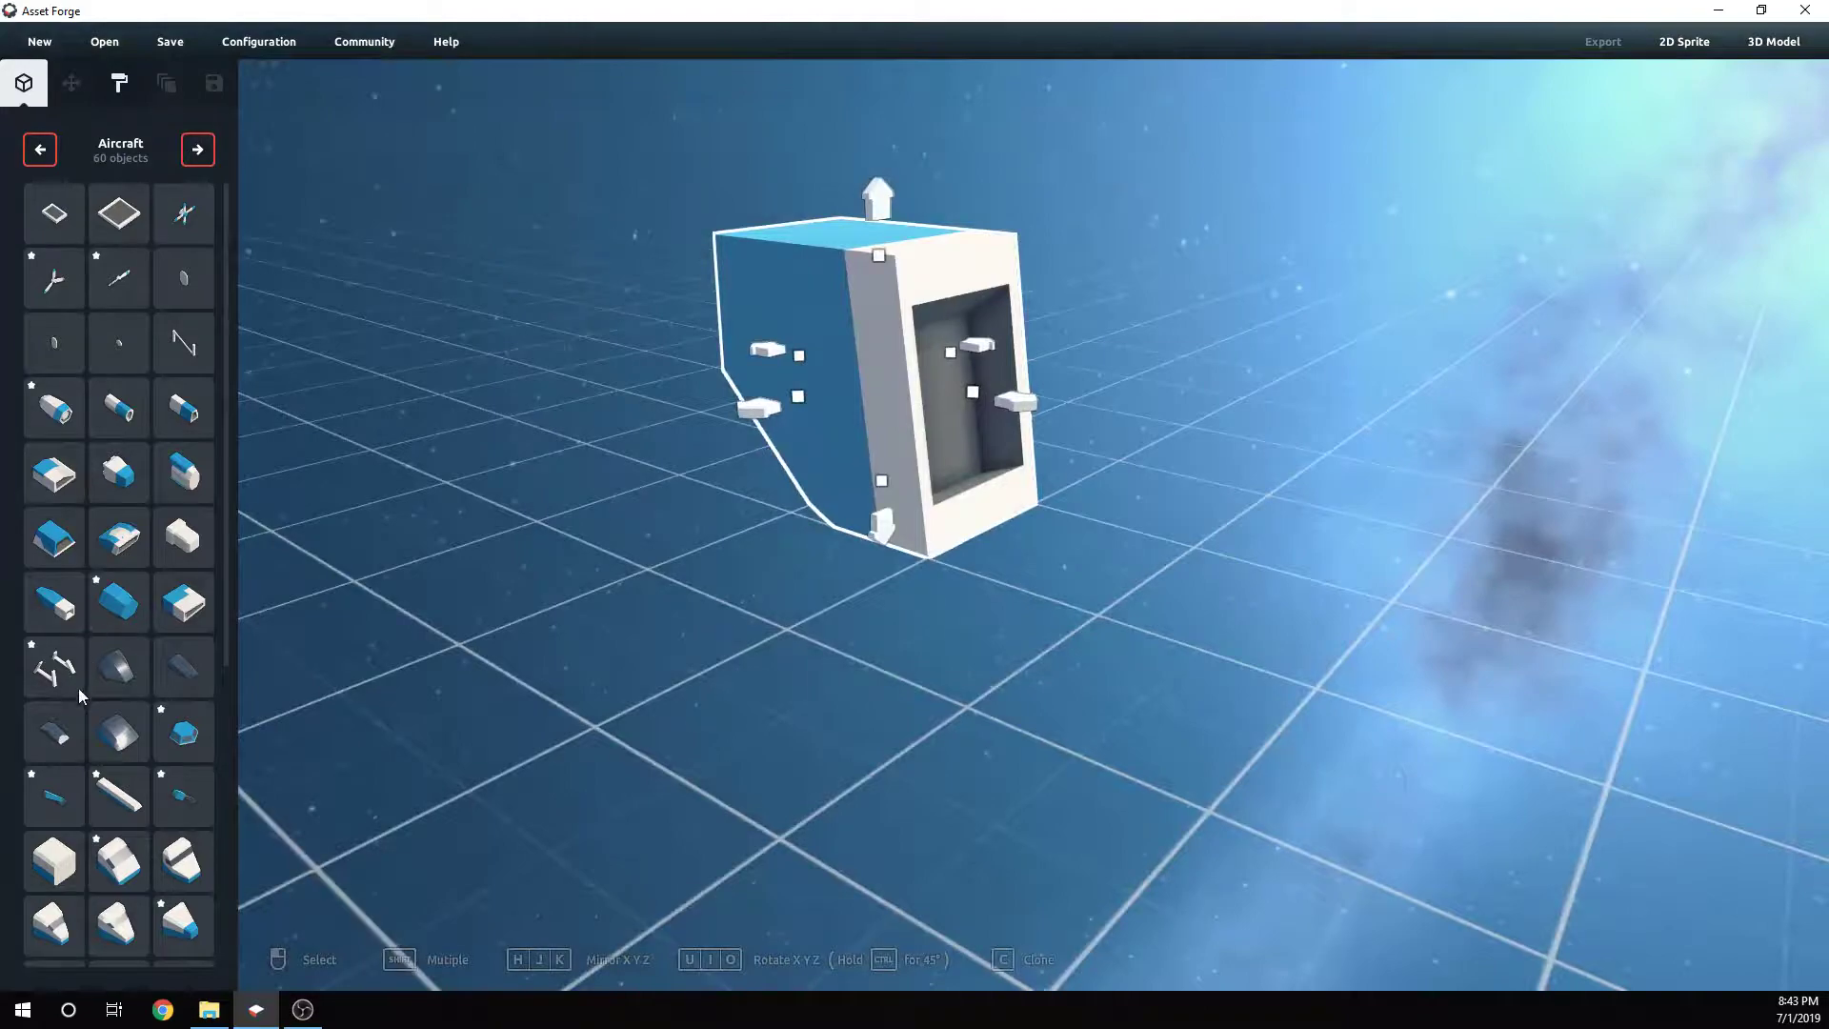
- Place a curved canopy piece in front of the block's open end
{"action": "left_click", "coordinate": [116, 739]}
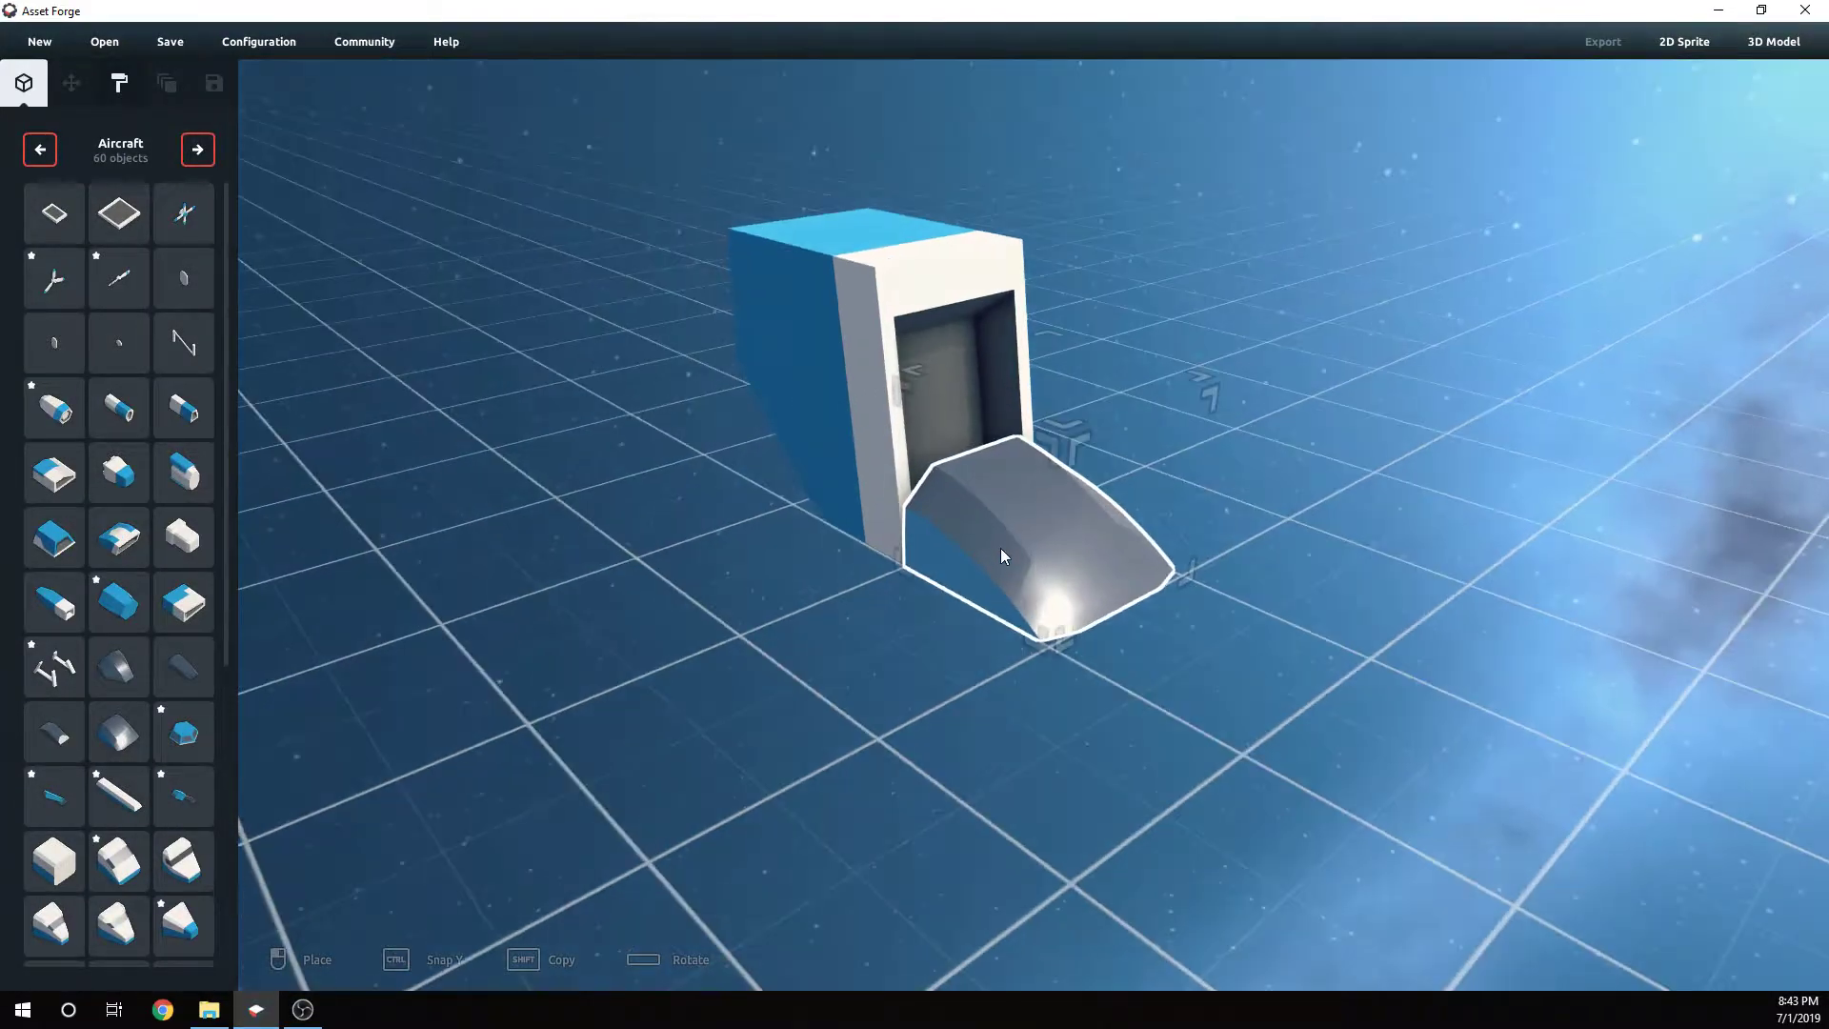
{"action": "scroll", "coordinate": [998, 551], "scroll_direction": "up", "scroll_amount": 3}
{"action": "left_click", "coordinate": [914, 551]}
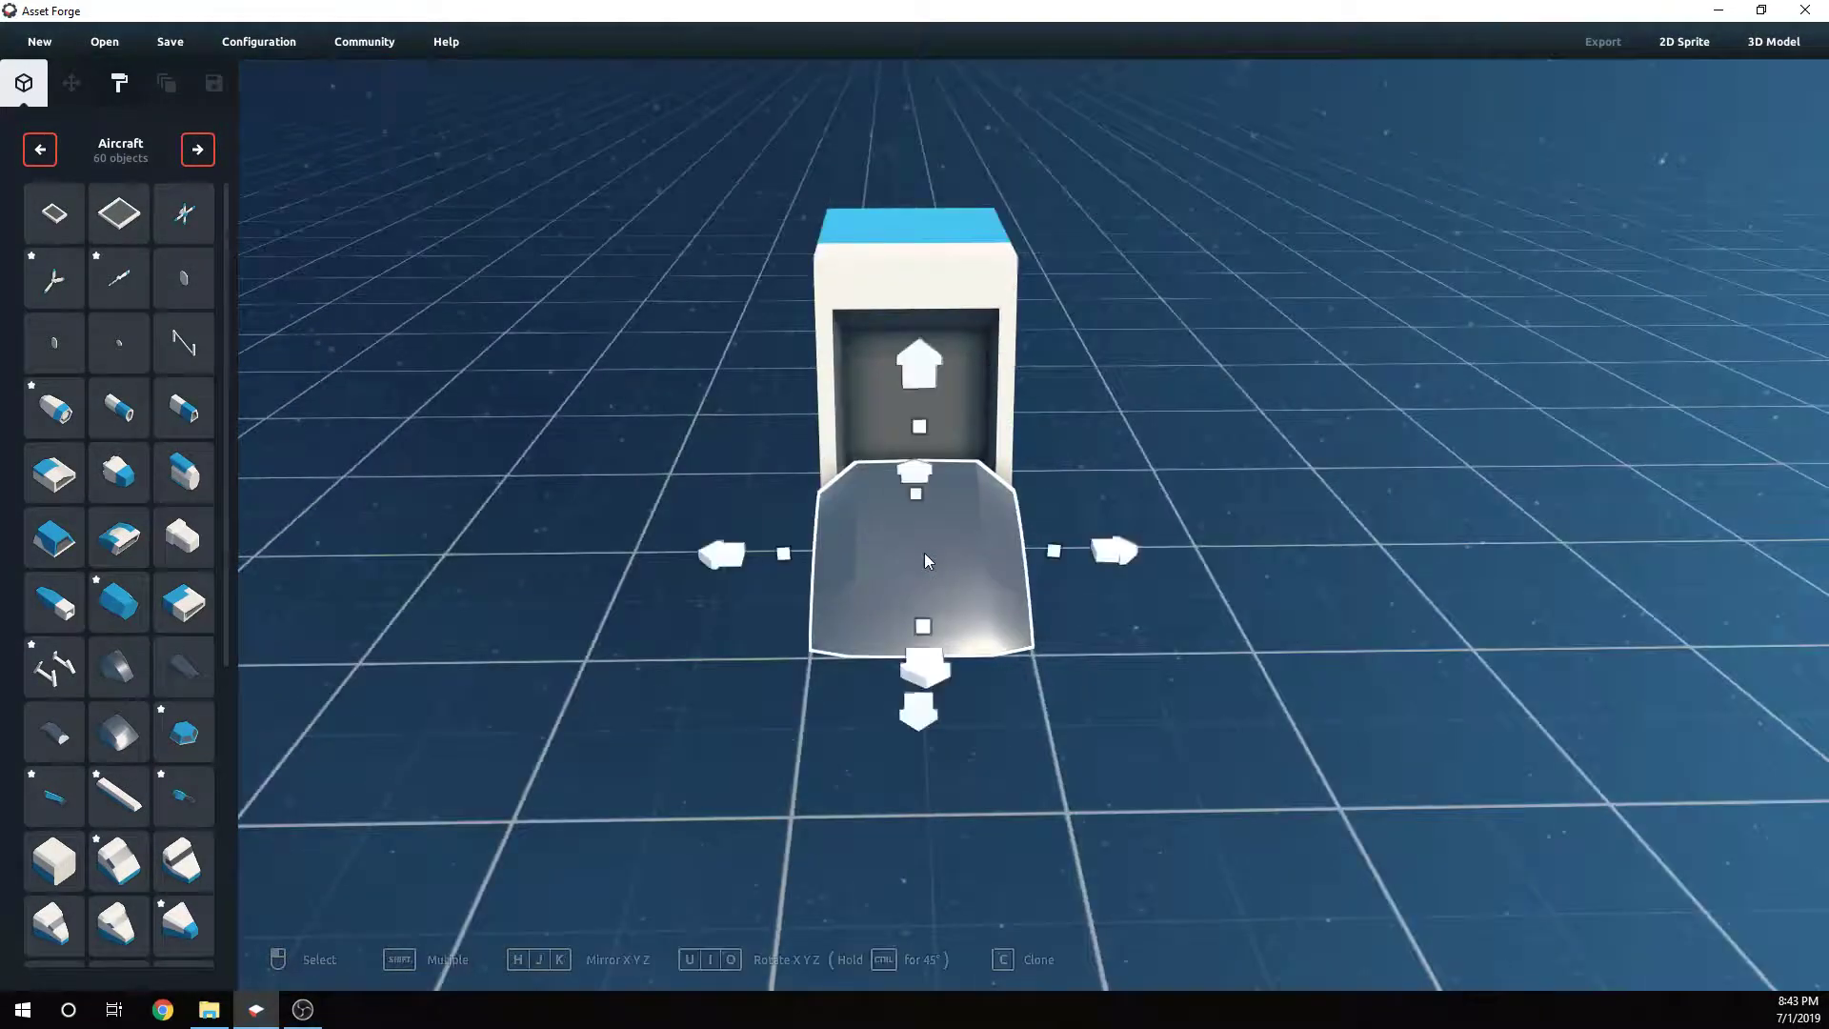
- Narrow the canopy piece's width to about 0.8
{"action": "right_click_drag", "start_coordinate": [924, 552], "coordinate": [884, 545]}
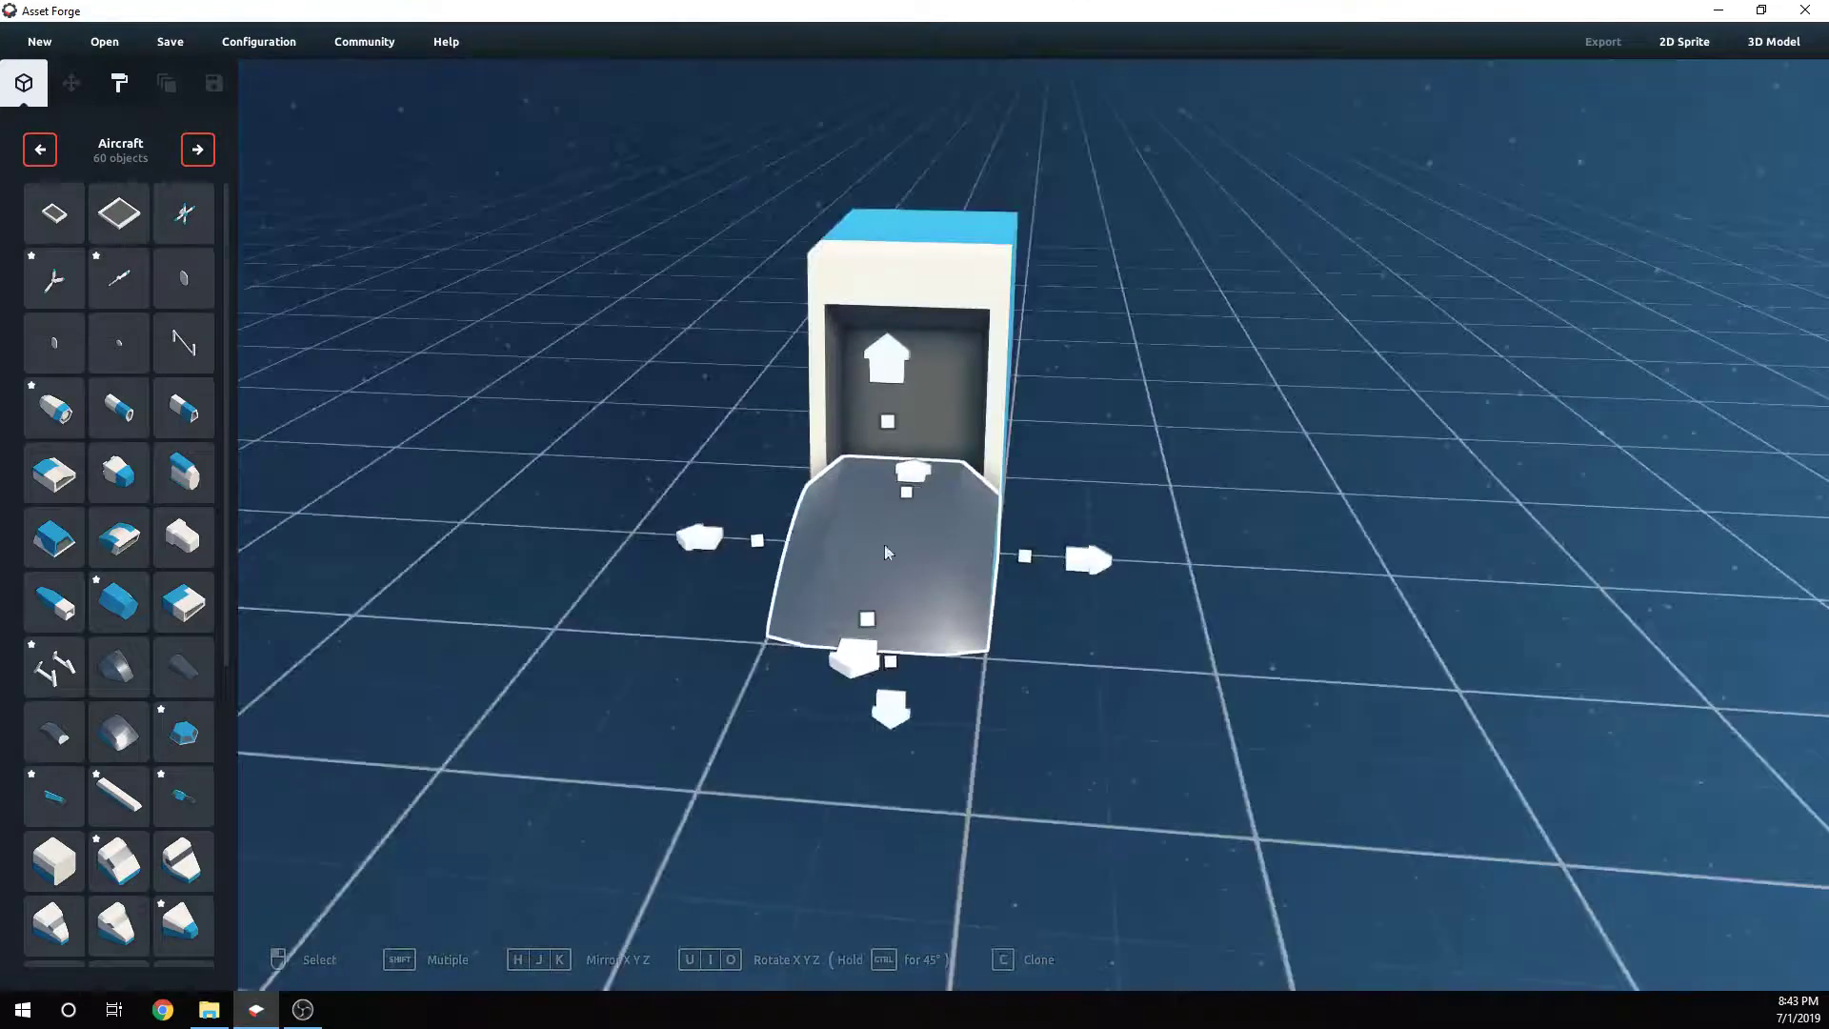
{"action": "right_click", "coordinate": [767, 542]}
{"action": "right_click", "coordinate": [1025, 558]}
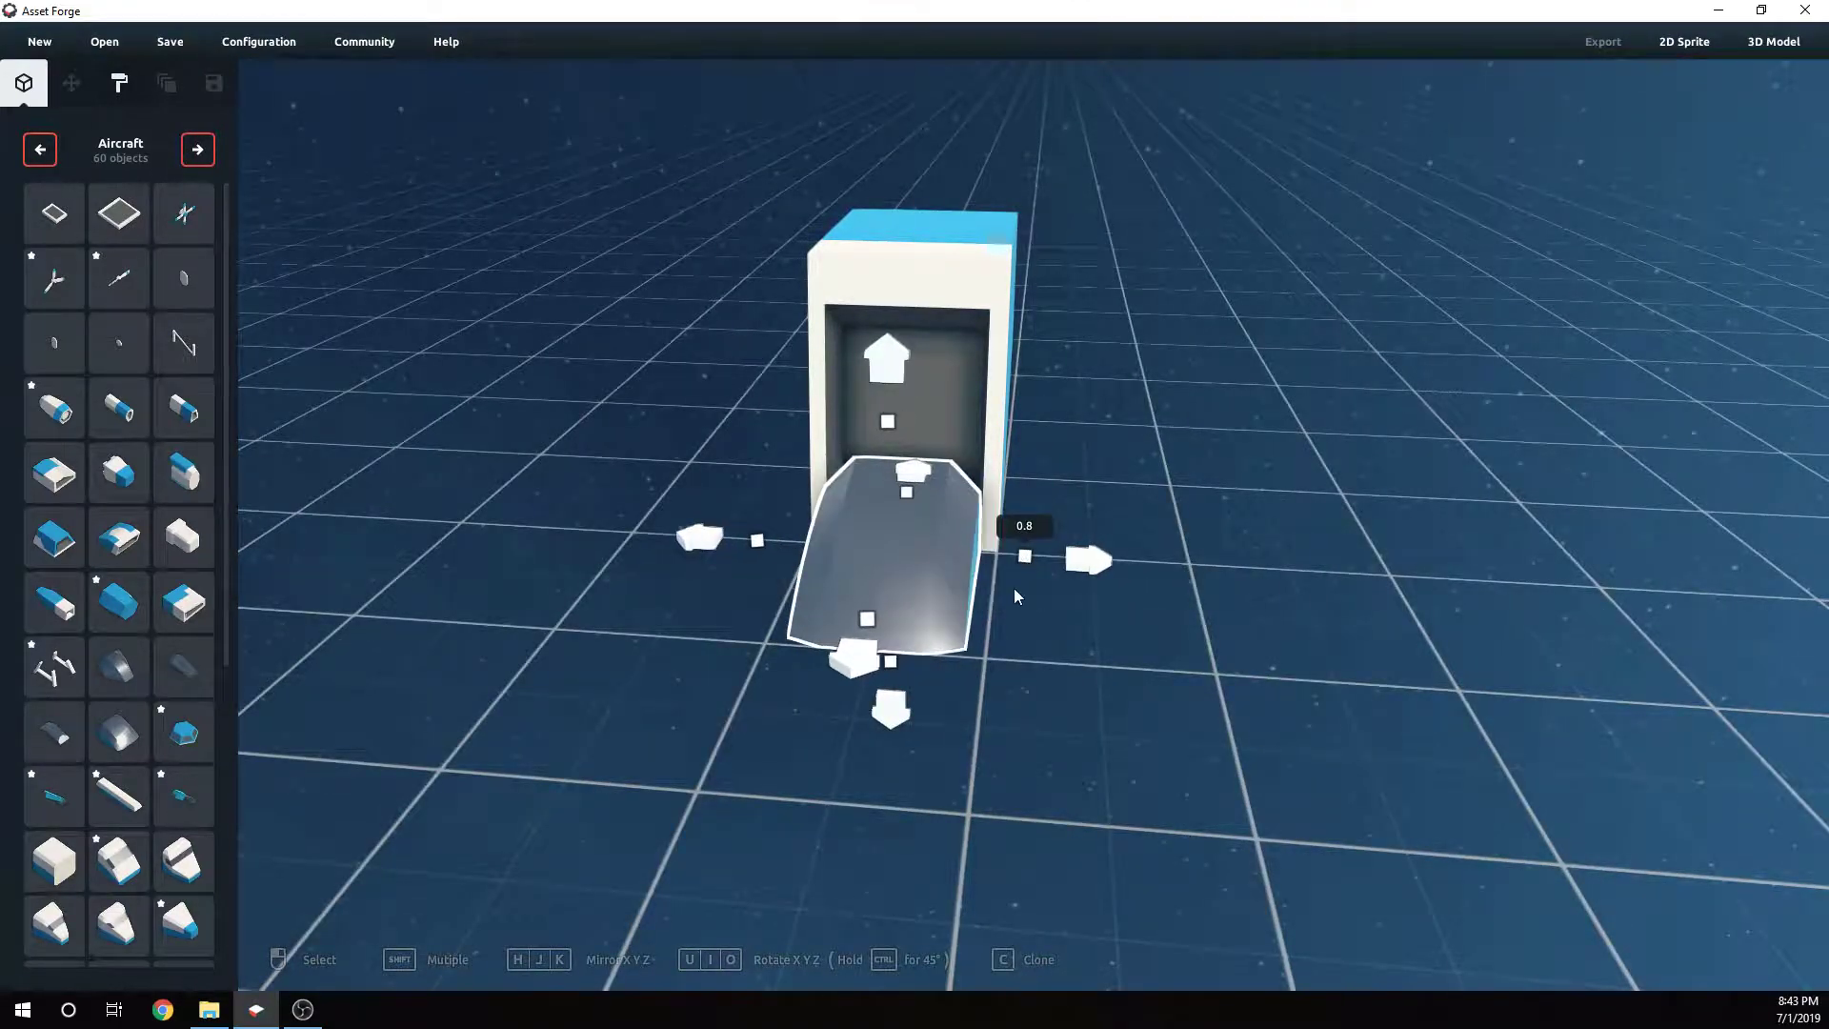
- Rotate the canopy piece three steps around the X axis
{"action": "right_click_drag", "start_coordinate": [1015, 596], "coordinate": [1086, 593]}
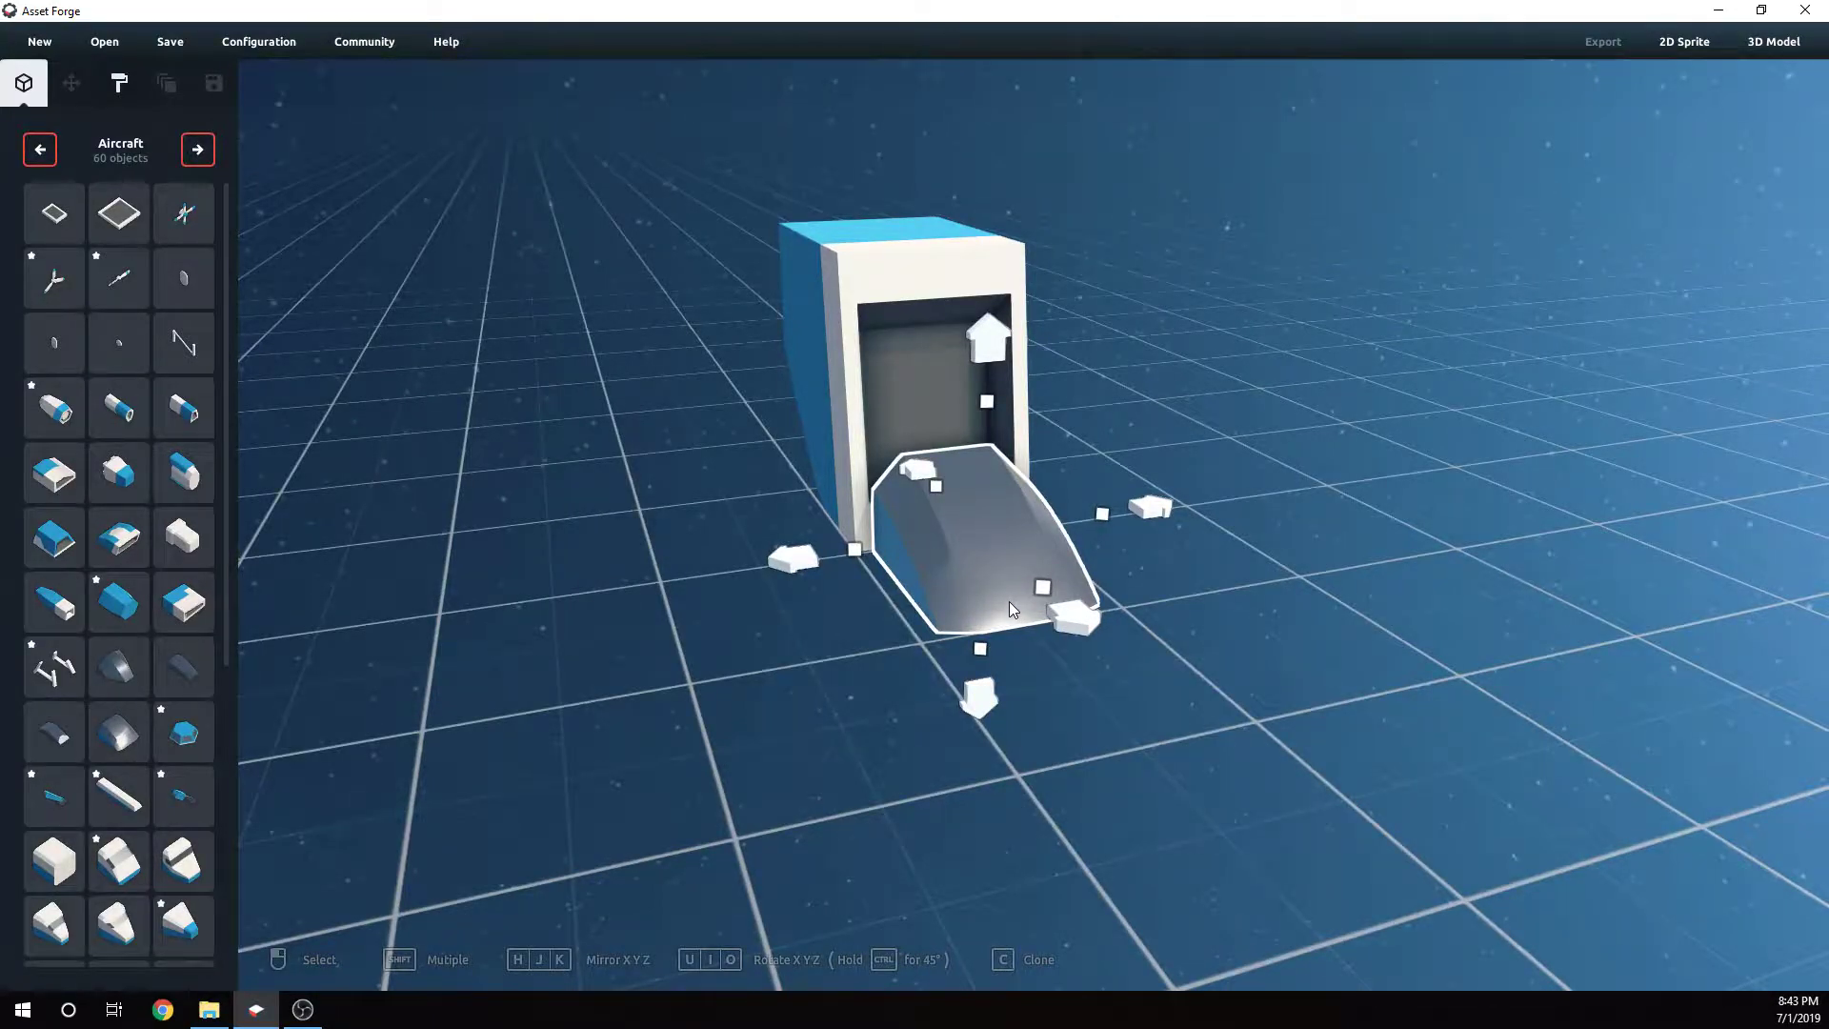
{"action": "right_click_drag", "start_coordinate": [998, 599], "coordinate": [859, 600]}
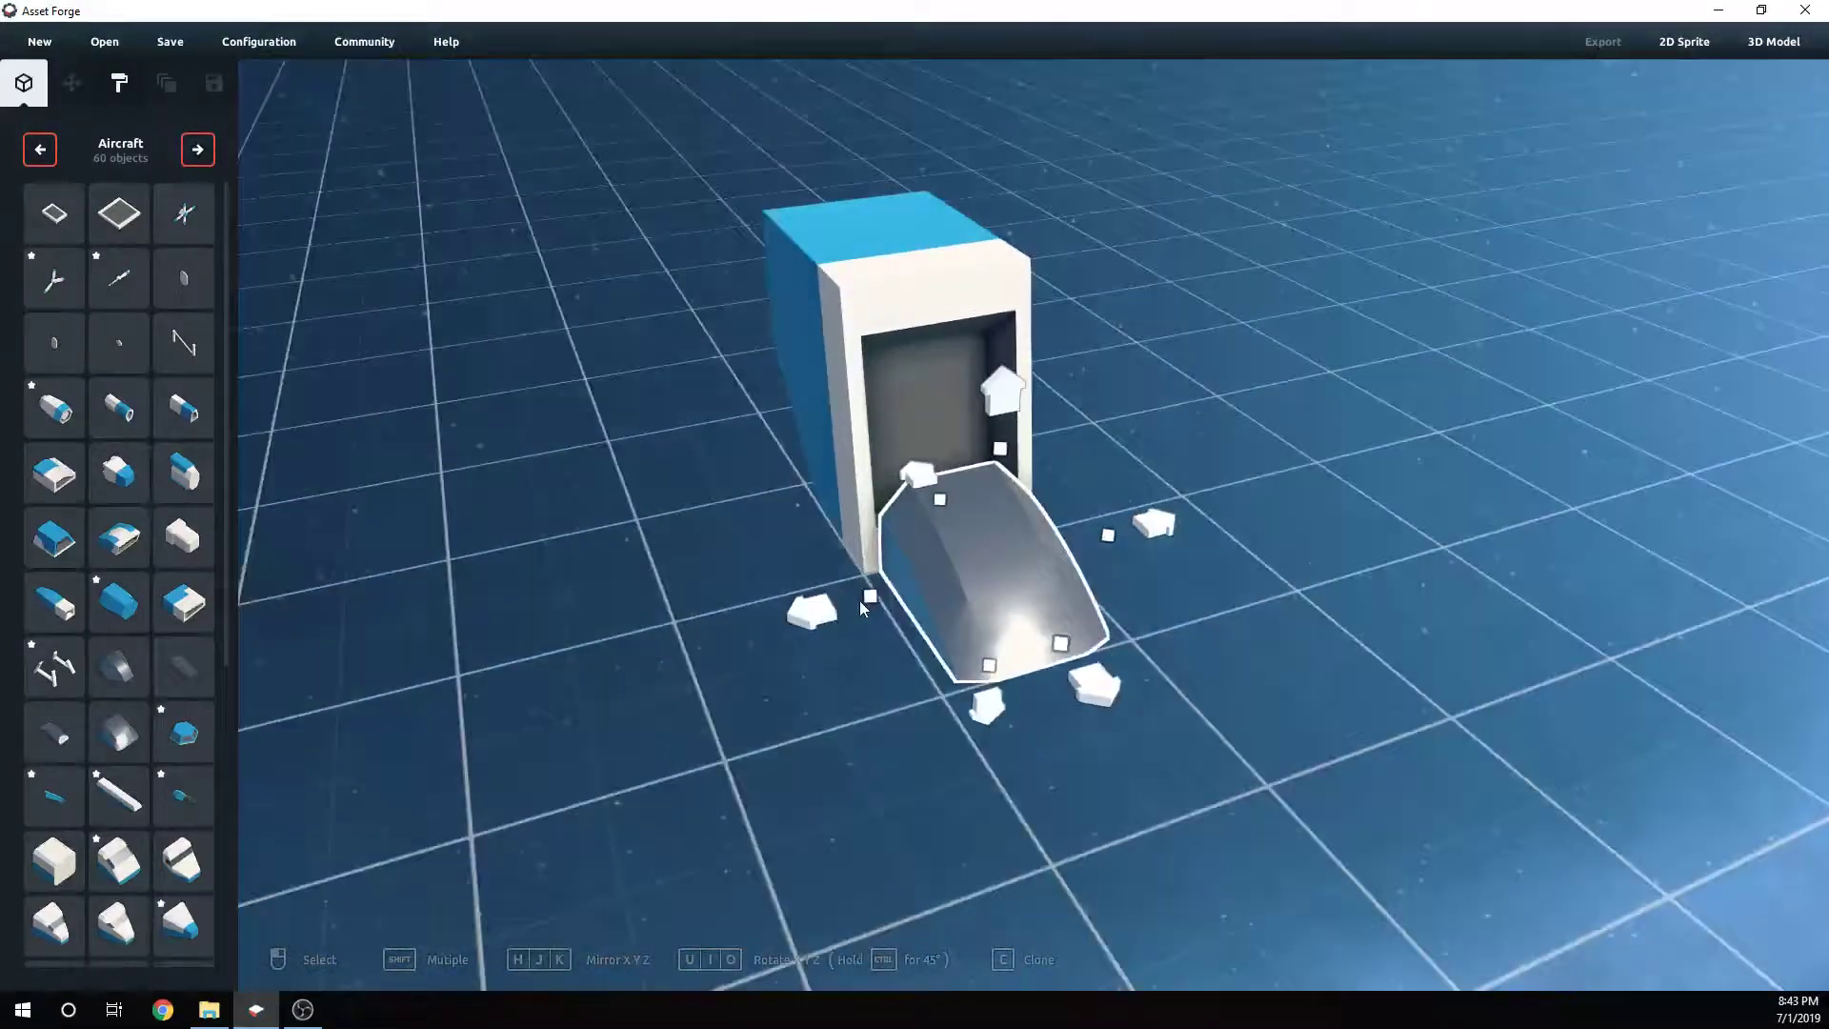
{"action": "key", "text": "u"}
{"action": "key", "text": "u"}
{"action": "key", "text": "u"}
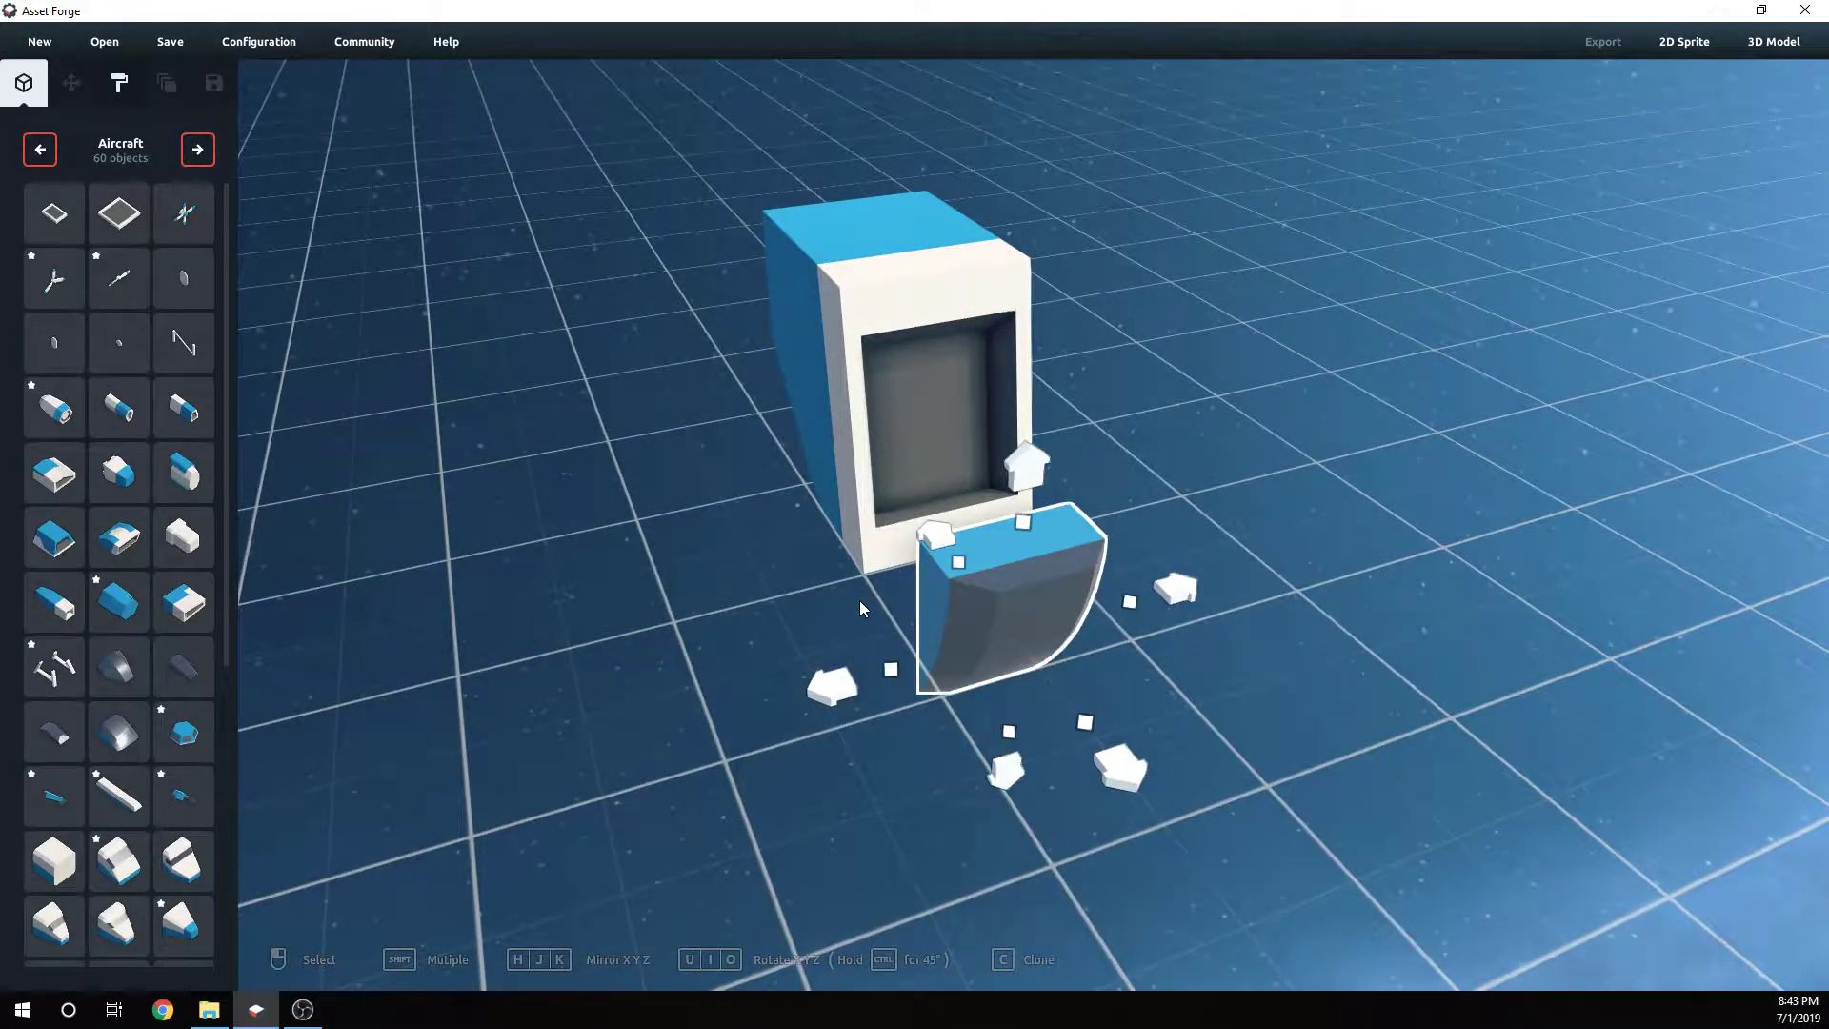
- Move the rotated canopy piece up into the lower part of the block's front opening
{"action": "right_click_drag", "start_coordinate": [831, 597], "coordinate": [1255, 631]}
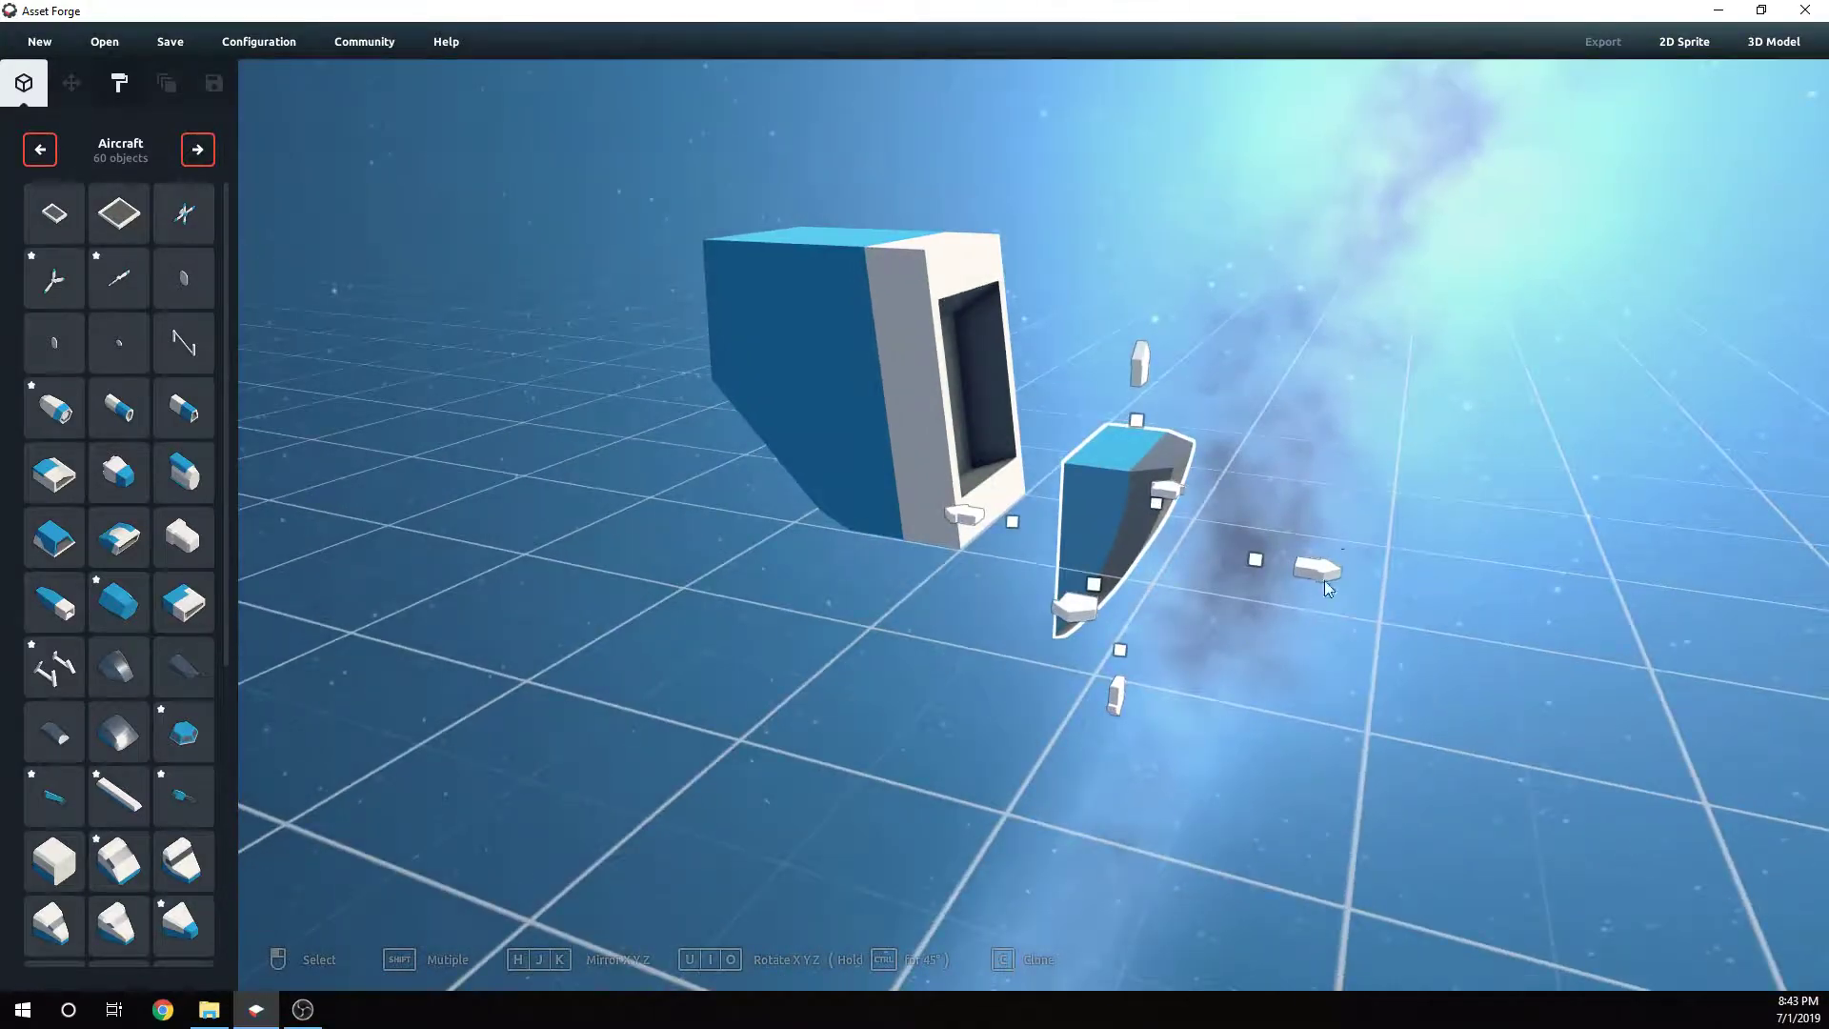
{"action": "left_click_drag", "start_coordinate": [1324, 580], "coordinate": [1206, 545]}
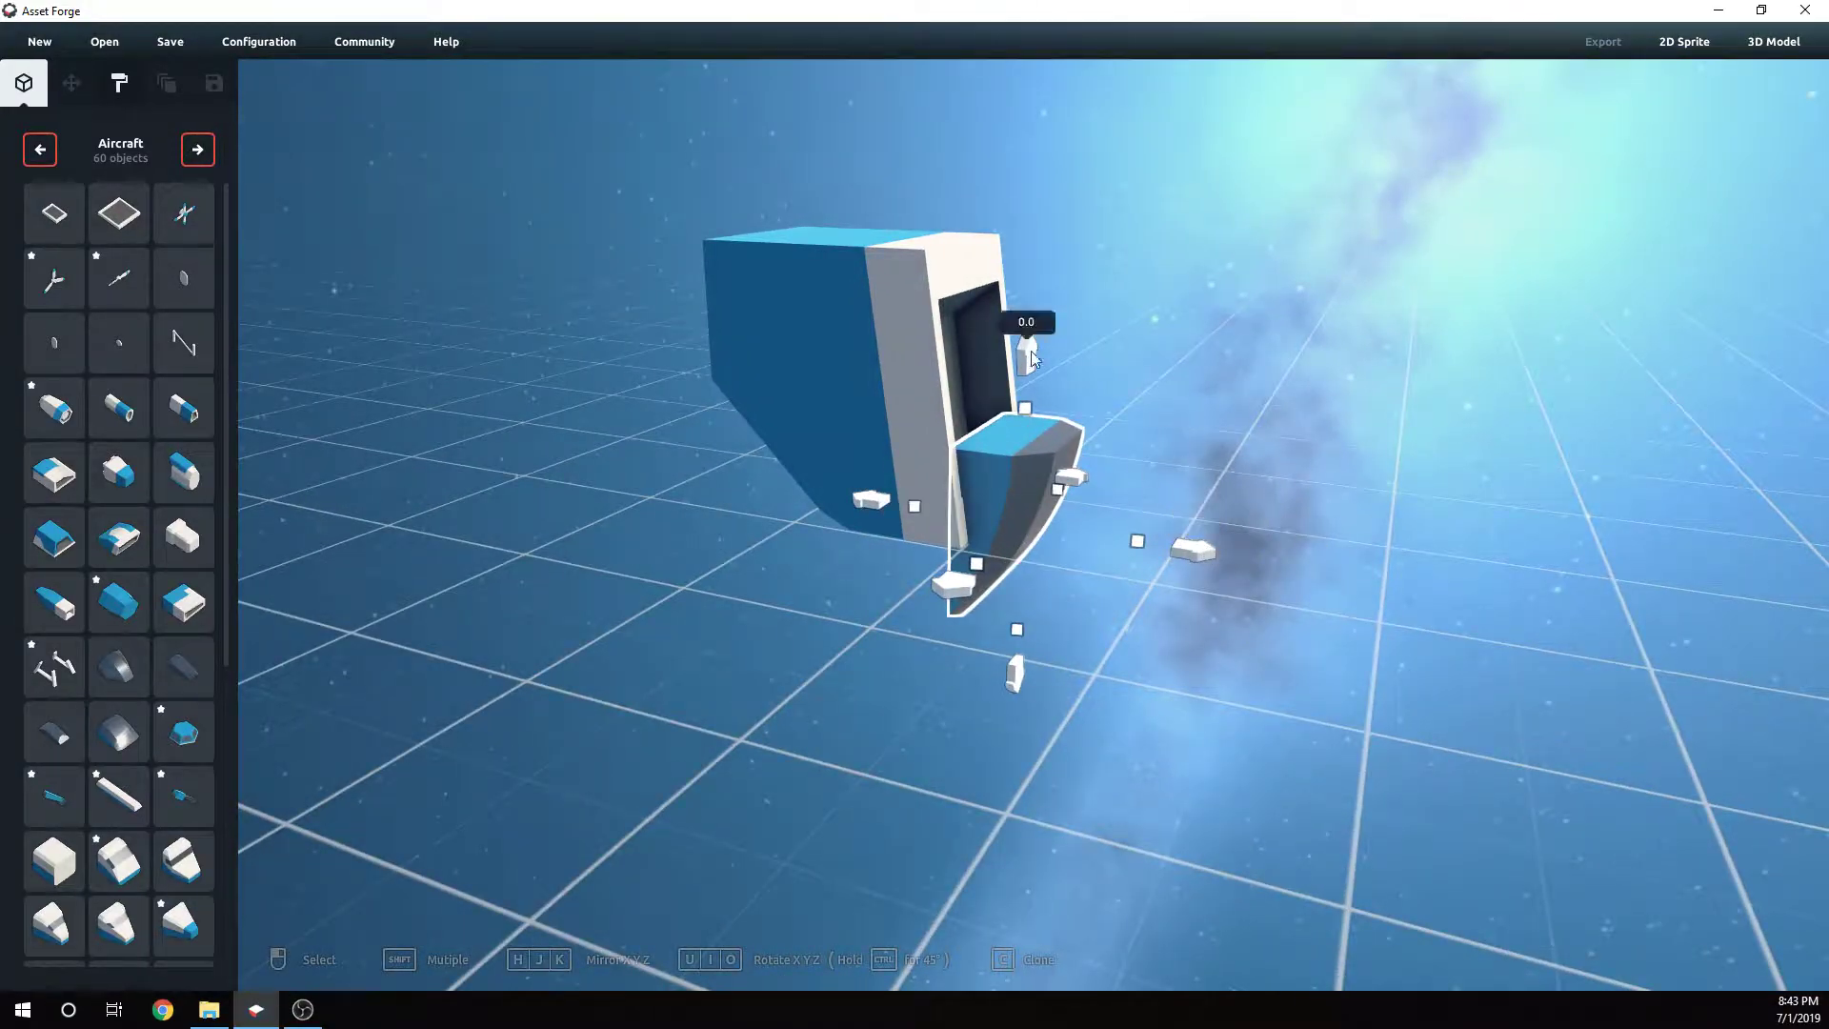
{"action": "left_click_drag", "start_coordinate": [1032, 358], "coordinate": [1044, 285]}
{"action": "right_click_drag", "start_coordinate": [1384, 451], "coordinate": [953, 327]}
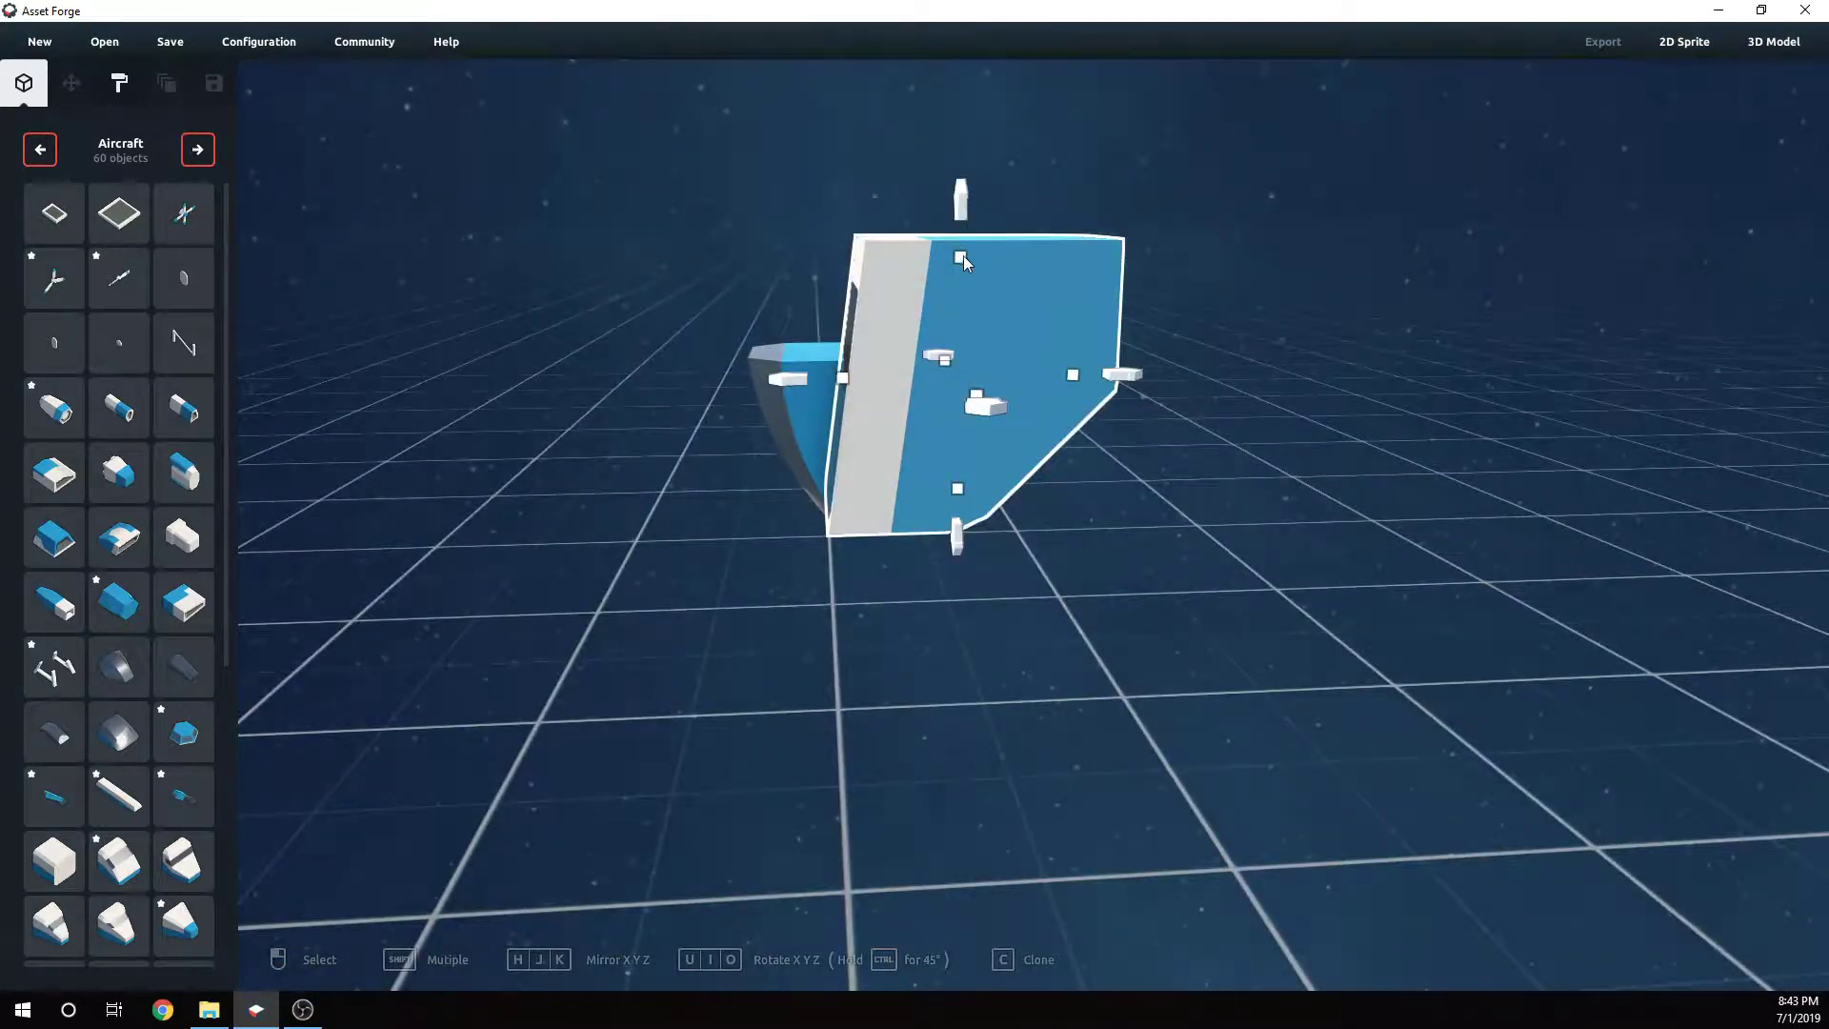
{"action": "left_click_drag", "start_coordinate": [961, 205], "coordinate": [964, 71]}
{"action": "right_click_drag", "start_coordinate": [1185, 185], "coordinate": [1246, 164]}
{"action": "left_click_drag", "start_coordinate": [958, 256], "coordinate": [979, 163]}
{"action": "right_click_drag", "start_coordinate": [1213, 339], "coordinate": [1309, 420]}
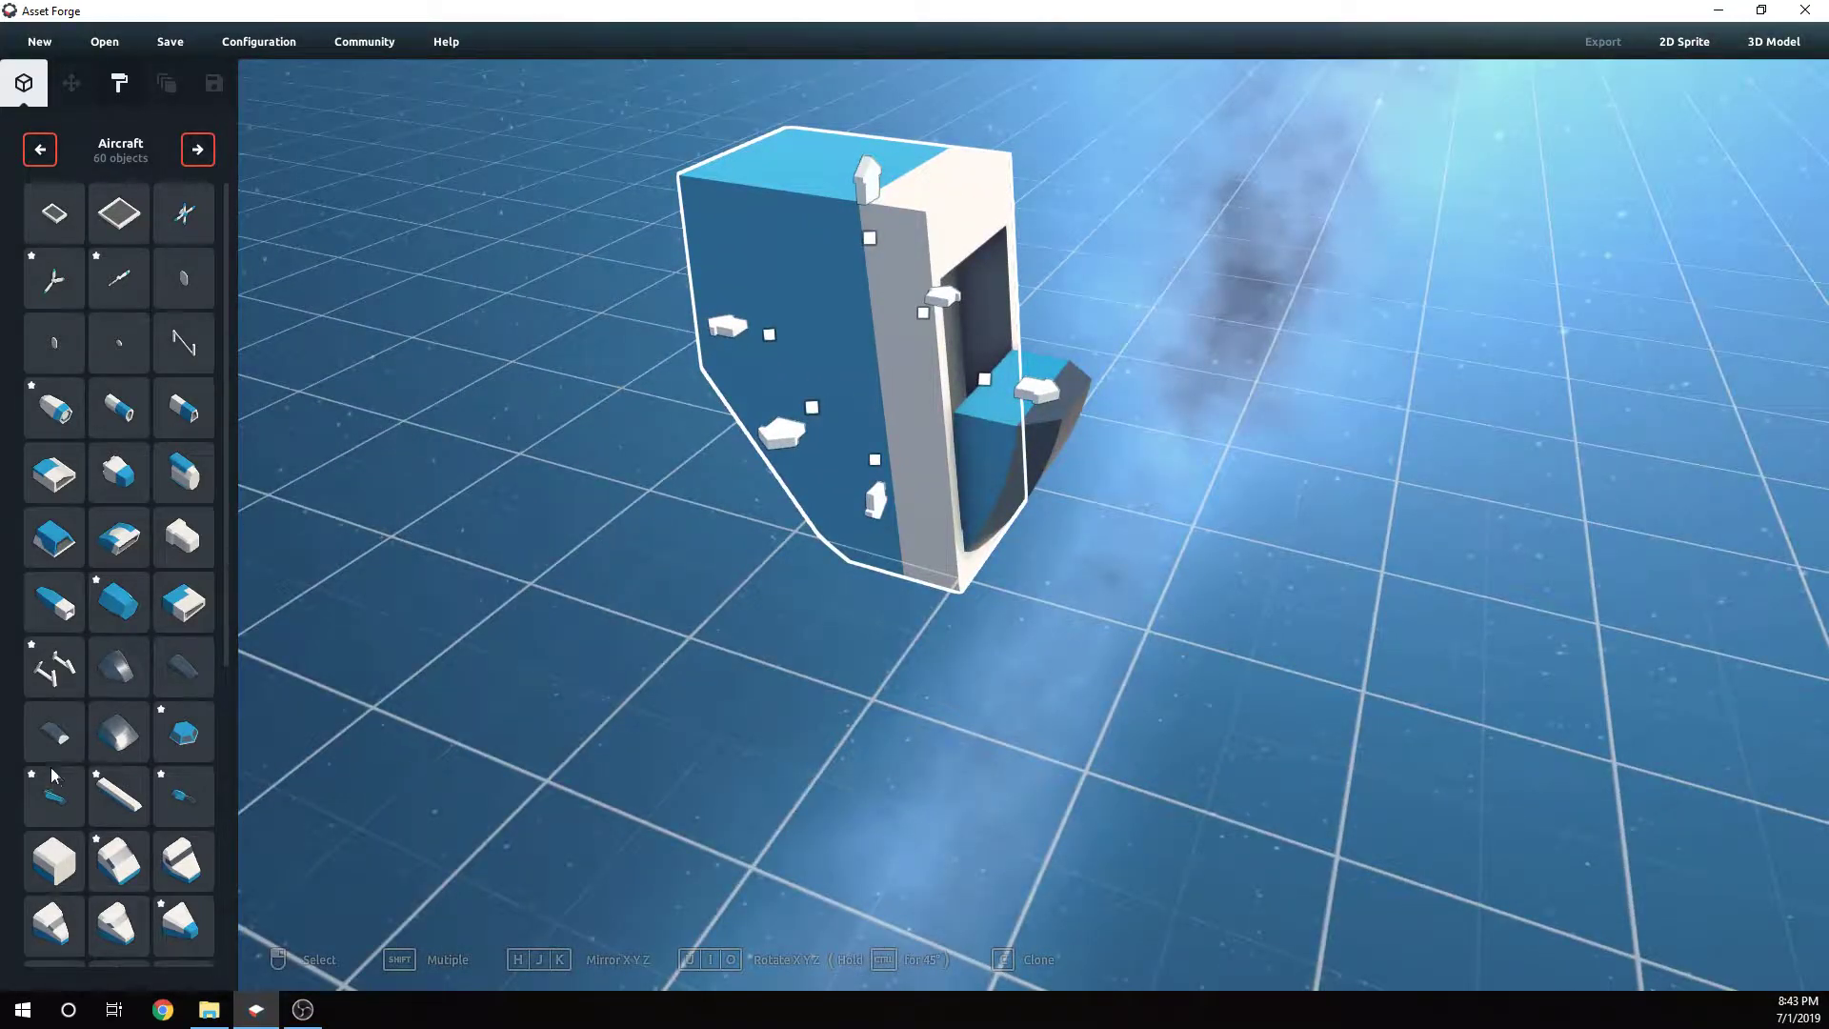
- Place a second curved canopy piece in front of the block and set its width to about 0.9
{"action": "left_click", "coordinate": [119, 732]}
{"action": "left_click", "coordinate": [991, 575]}
{"action": "right_click_drag", "start_coordinate": [1180, 562], "coordinate": [802, 583]}
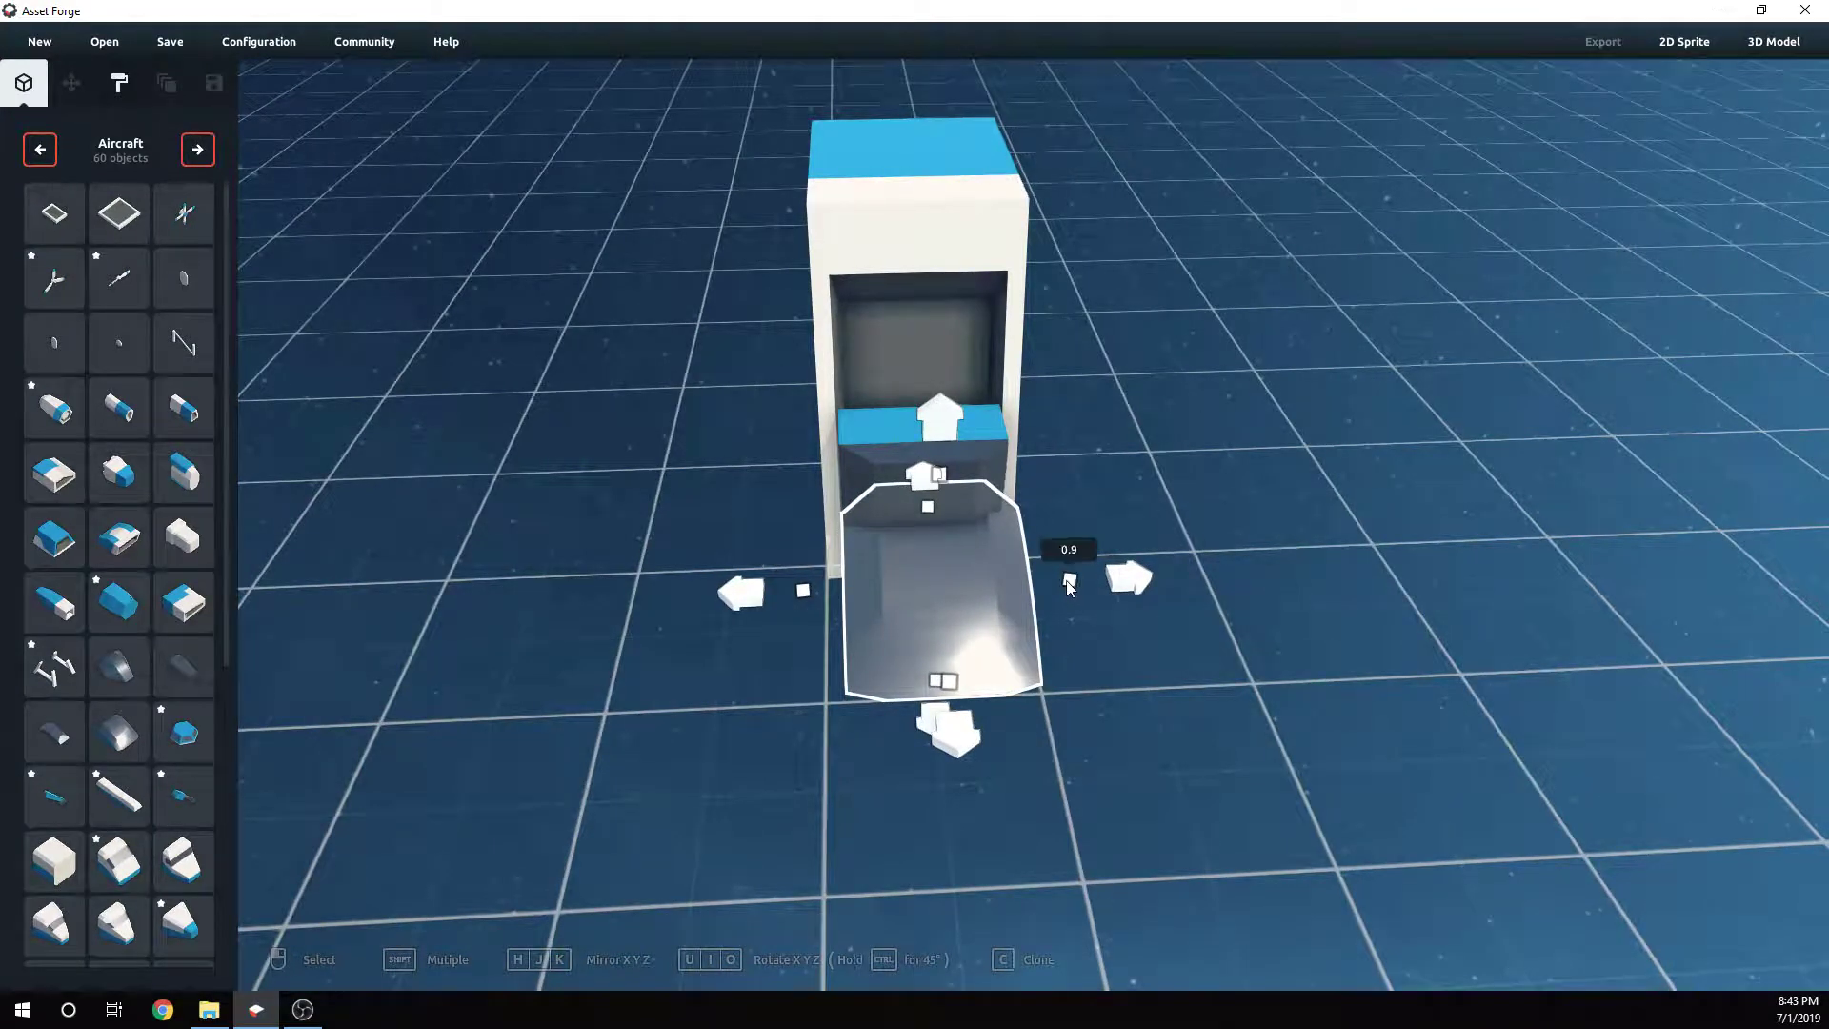
{"action": "right_click_drag", "start_coordinate": [1055, 621], "coordinate": [1166, 640]}
- Rotate the second canopy piece three steps around X and mirror it along Y
{"action": "key", "text": "u"}
{"action": "key", "text": "u"}
{"action": "key", "text": "u"}
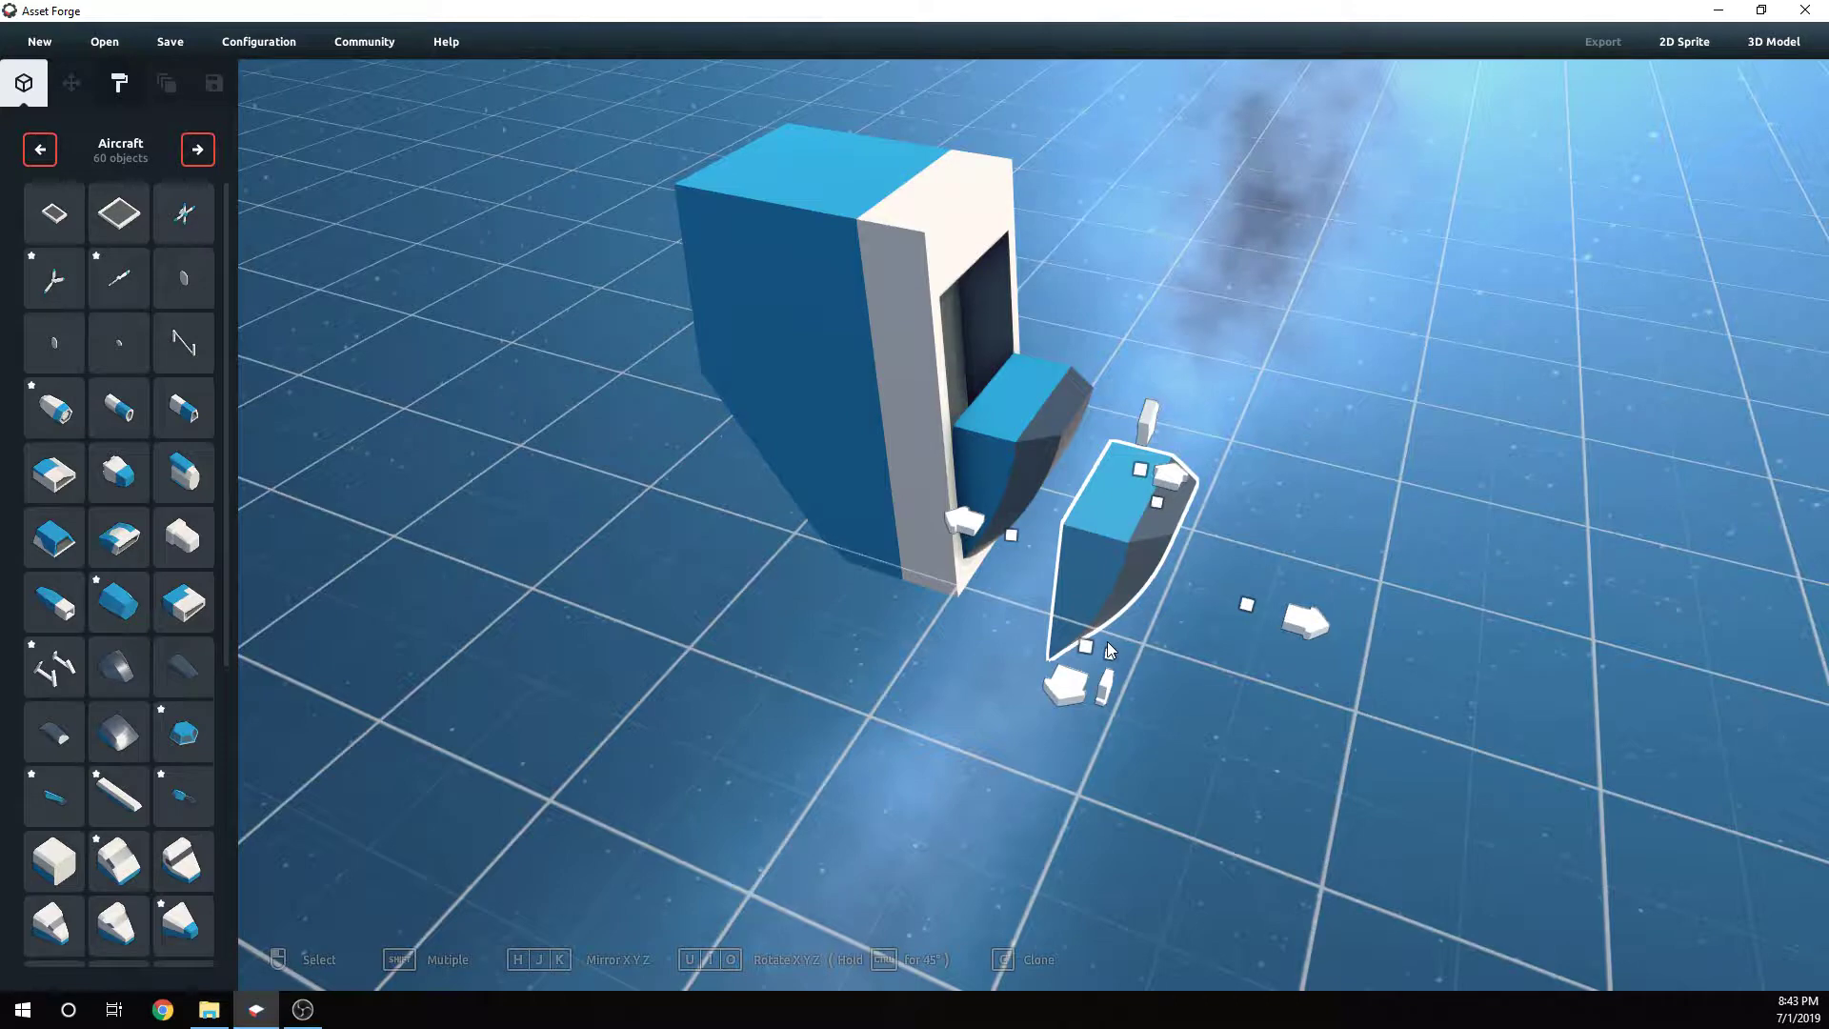
{"action": "key", "text": "j"}
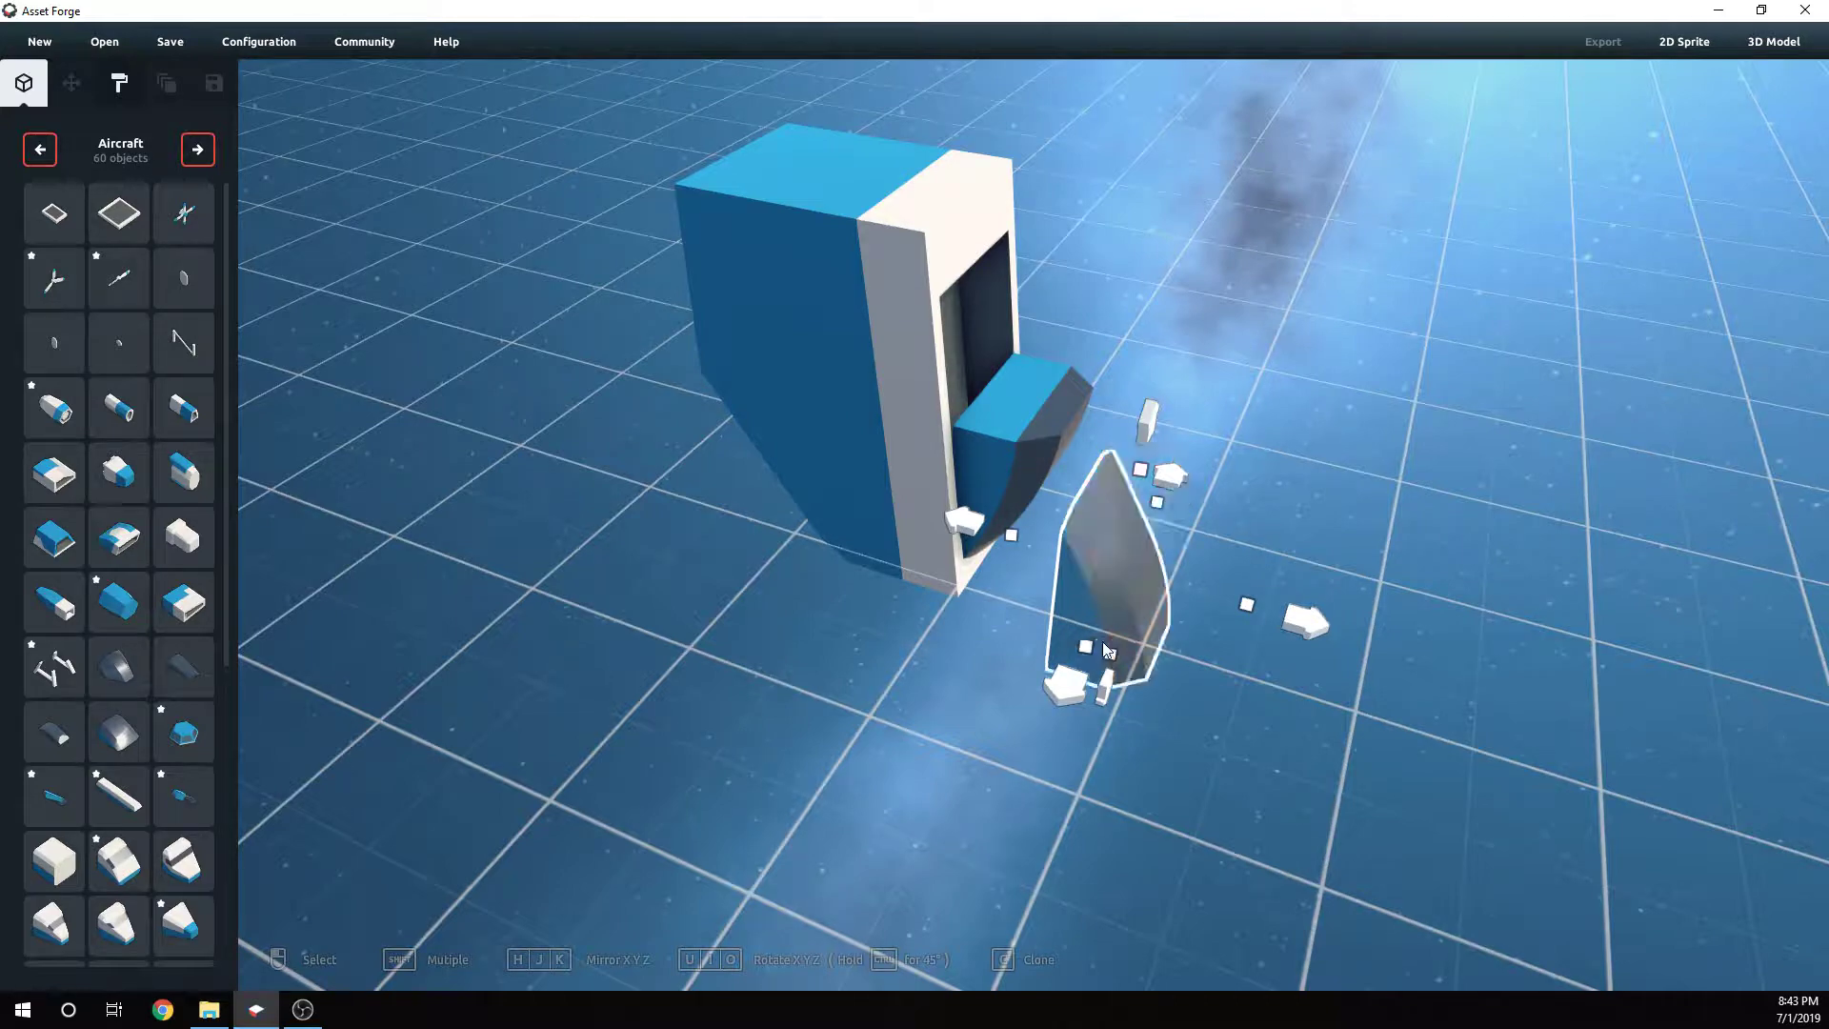
- Move the second canopy piece up into the front opening above the first piece
{"action": "right_click_drag", "start_coordinate": [1151, 523], "coordinate": [1162, 472]}
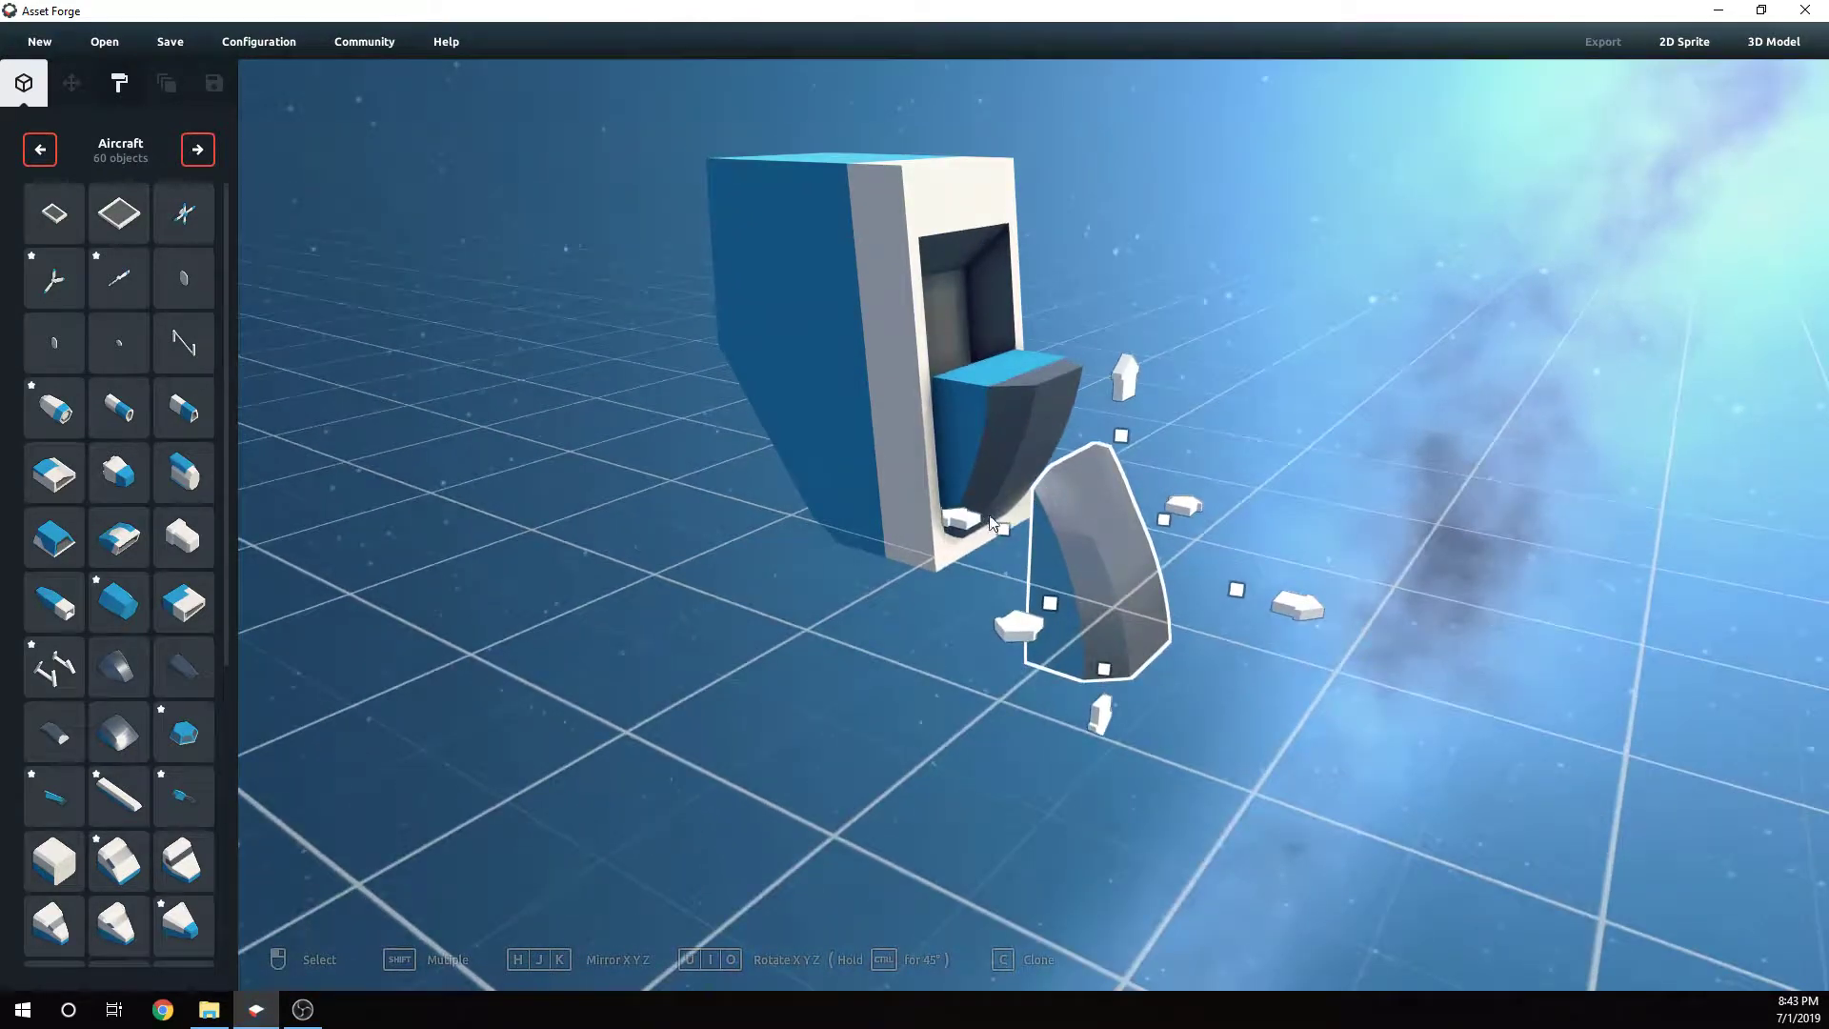
{"action": "left_click_drag", "start_coordinate": [953, 519], "coordinate": [832, 455]}
{"action": "left_click_drag", "start_coordinate": [998, 360], "coordinate": [1042, 89]}
{"action": "left_click", "coordinate": [1139, 428]}
{"action": "right_click_drag", "start_coordinate": [1139, 428], "coordinate": [1094, 495]}
- Align the two canopy pieces against each other inside the block's front opening
{"action": "left_click", "coordinate": [933, 385]}
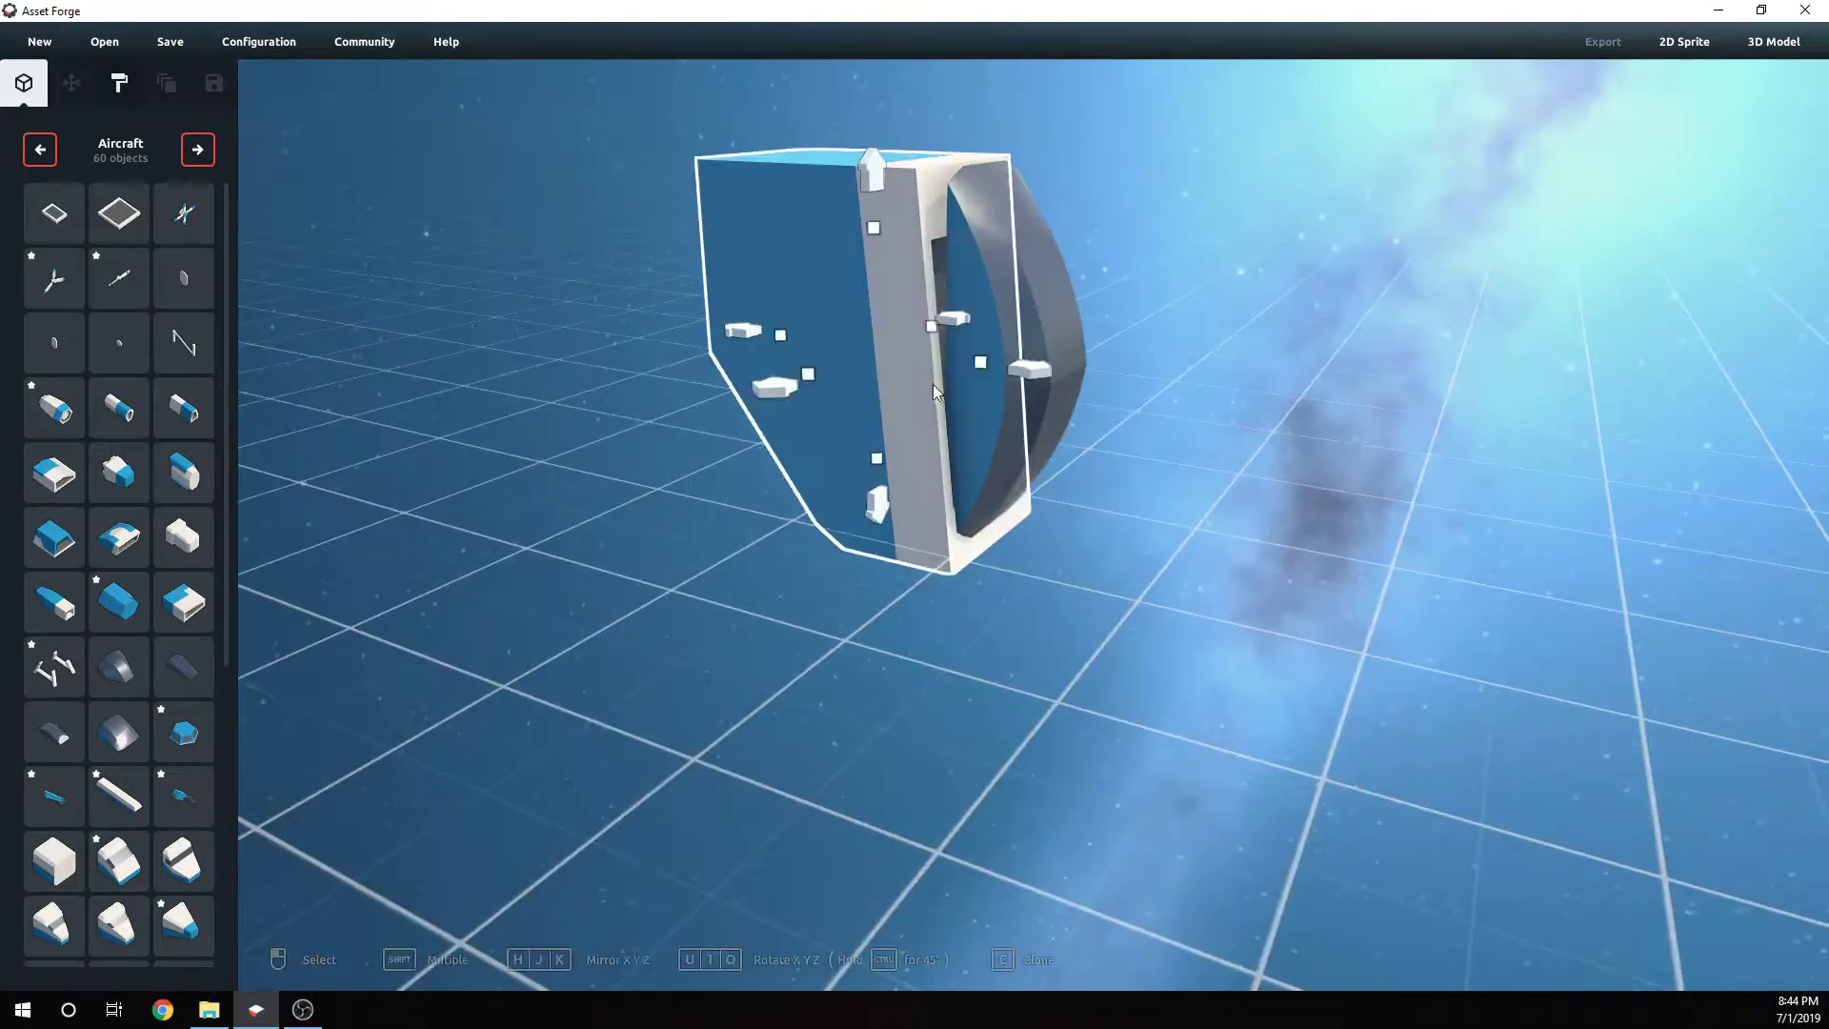
{"action": "left_click", "coordinate": [1058, 393]}
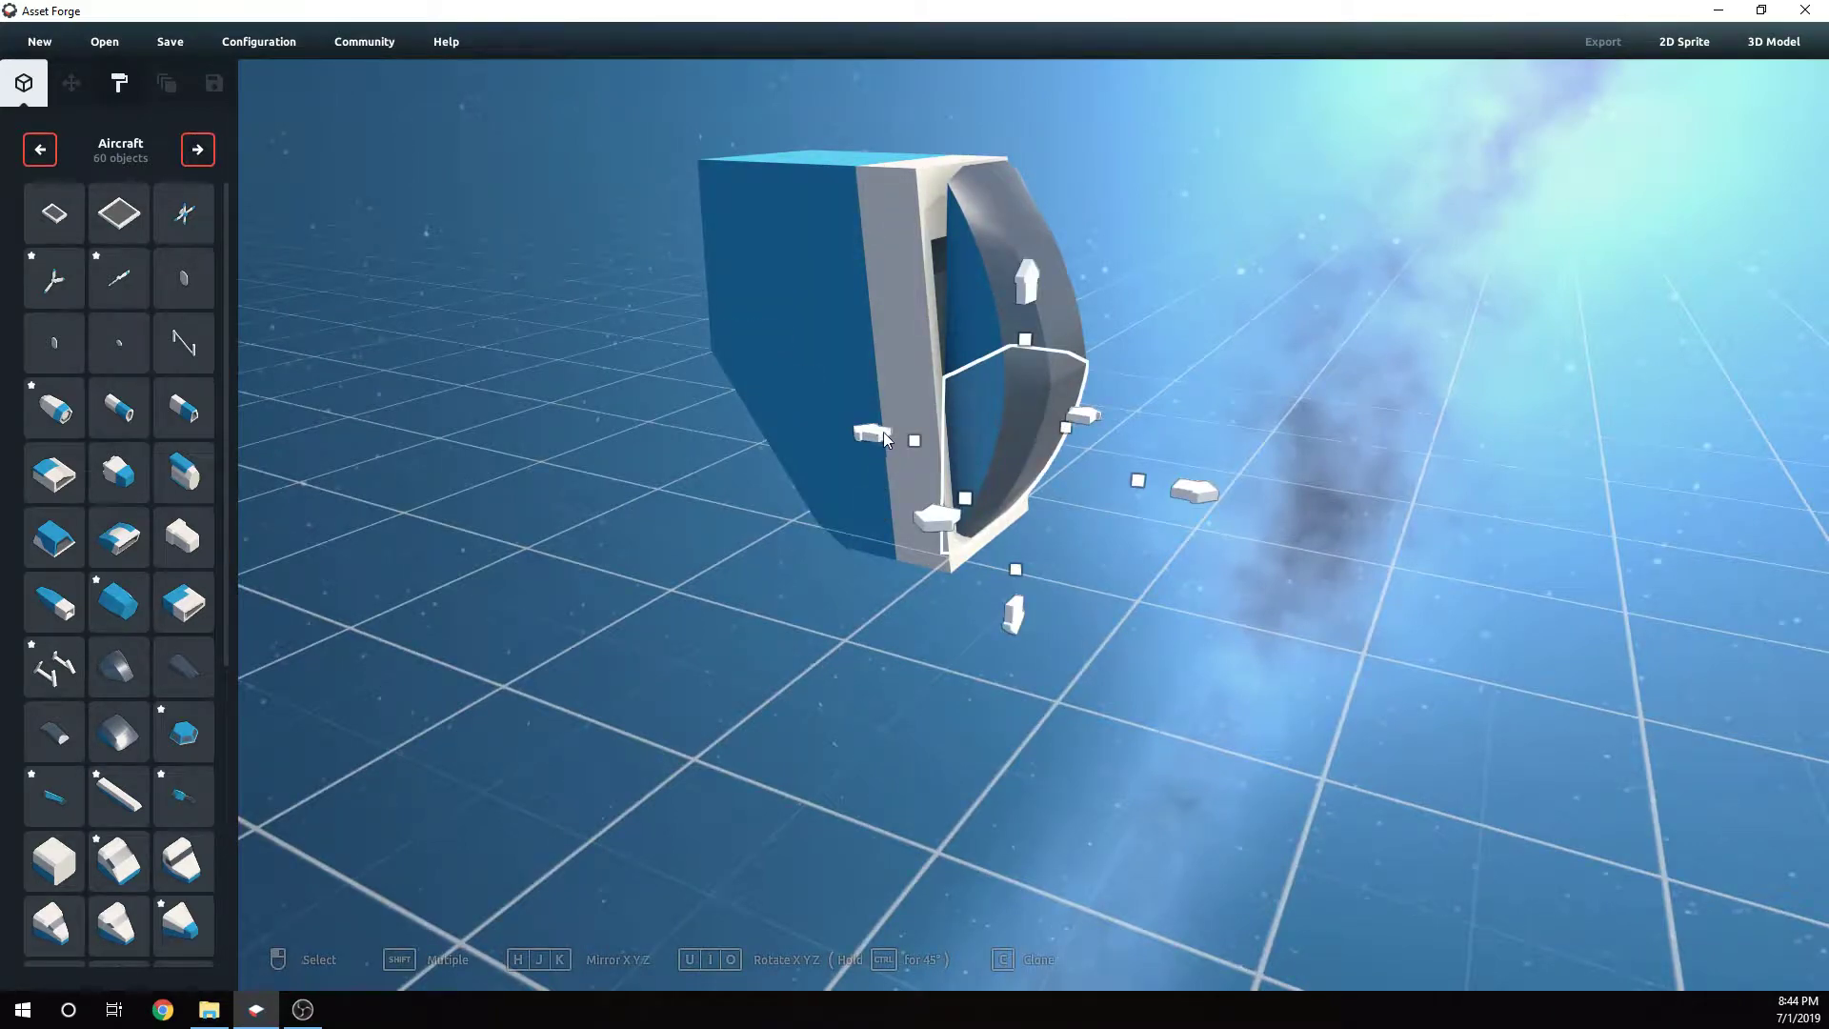
{"action": "left_click_drag", "start_coordinate": [879, 433], "coordinate": [866, 433]}
{"action": "left_click", "coordinate": [988, 275]}
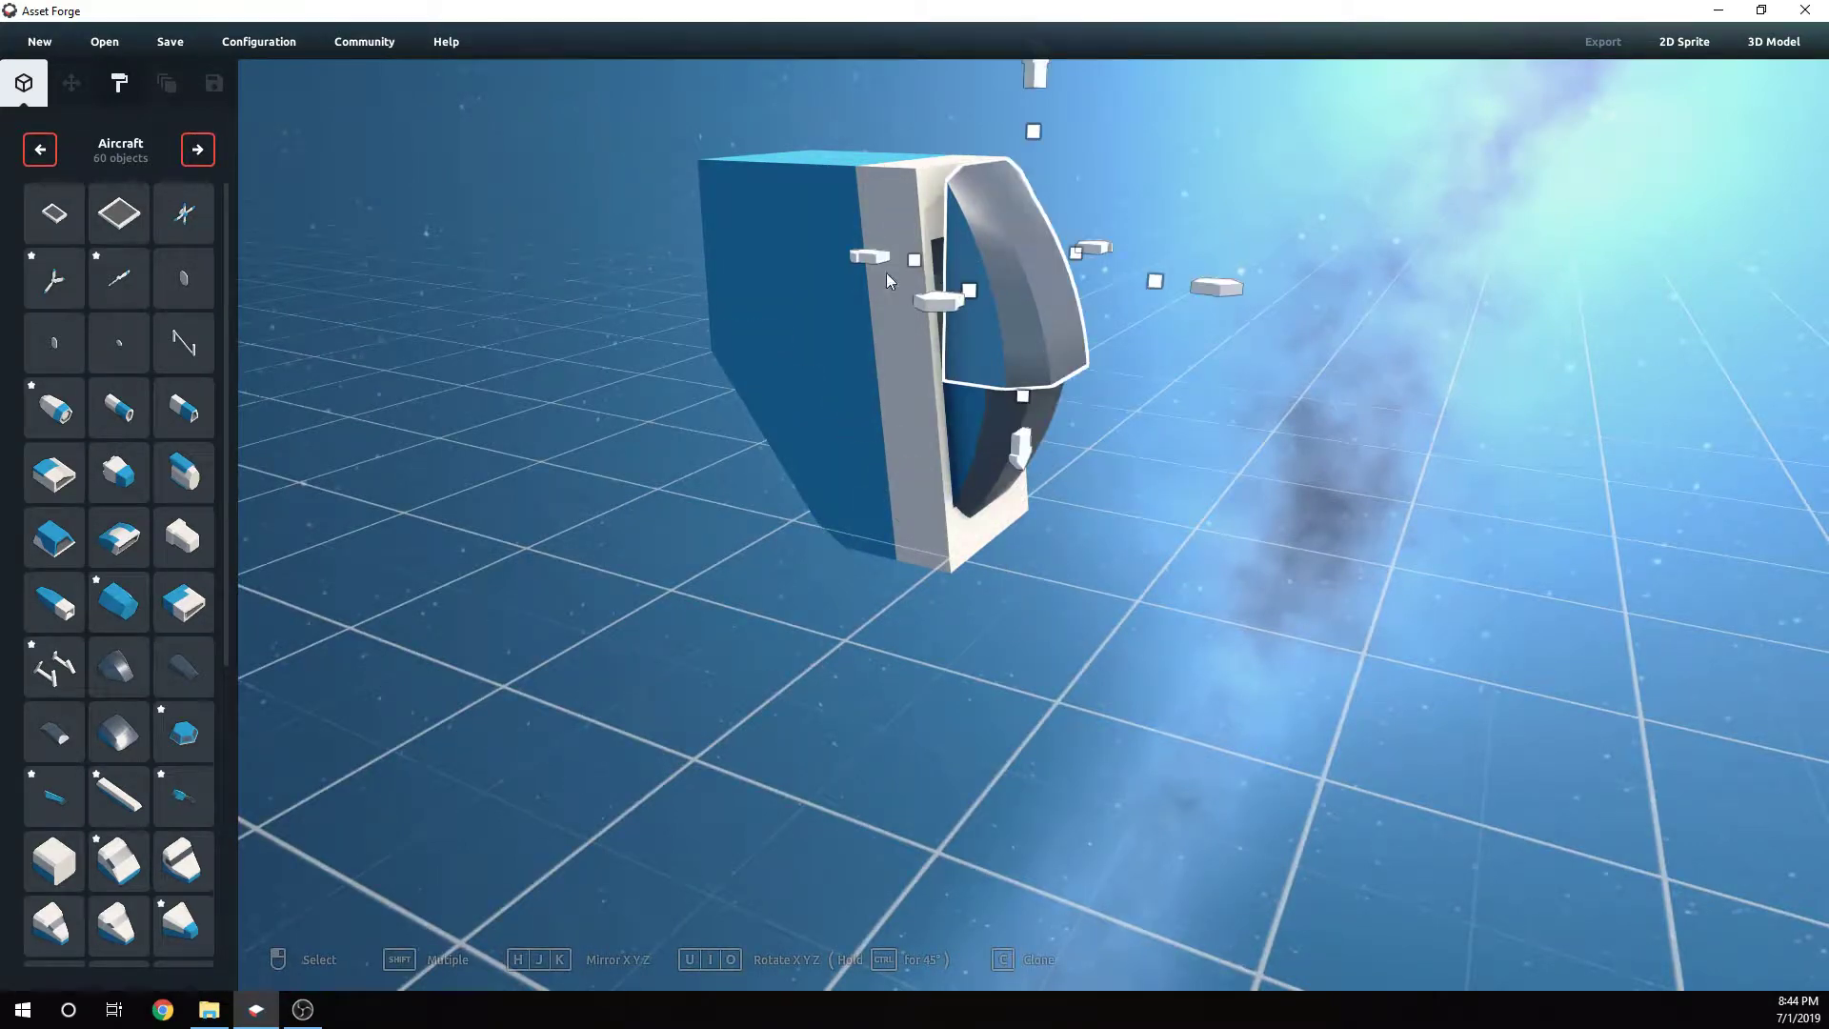
{"action": "left_click", "coordinate": [1166, 419]}
{"action": "right_click_drag", "start_coordinate": [1166, 419], "coordinate": [882, 375]}
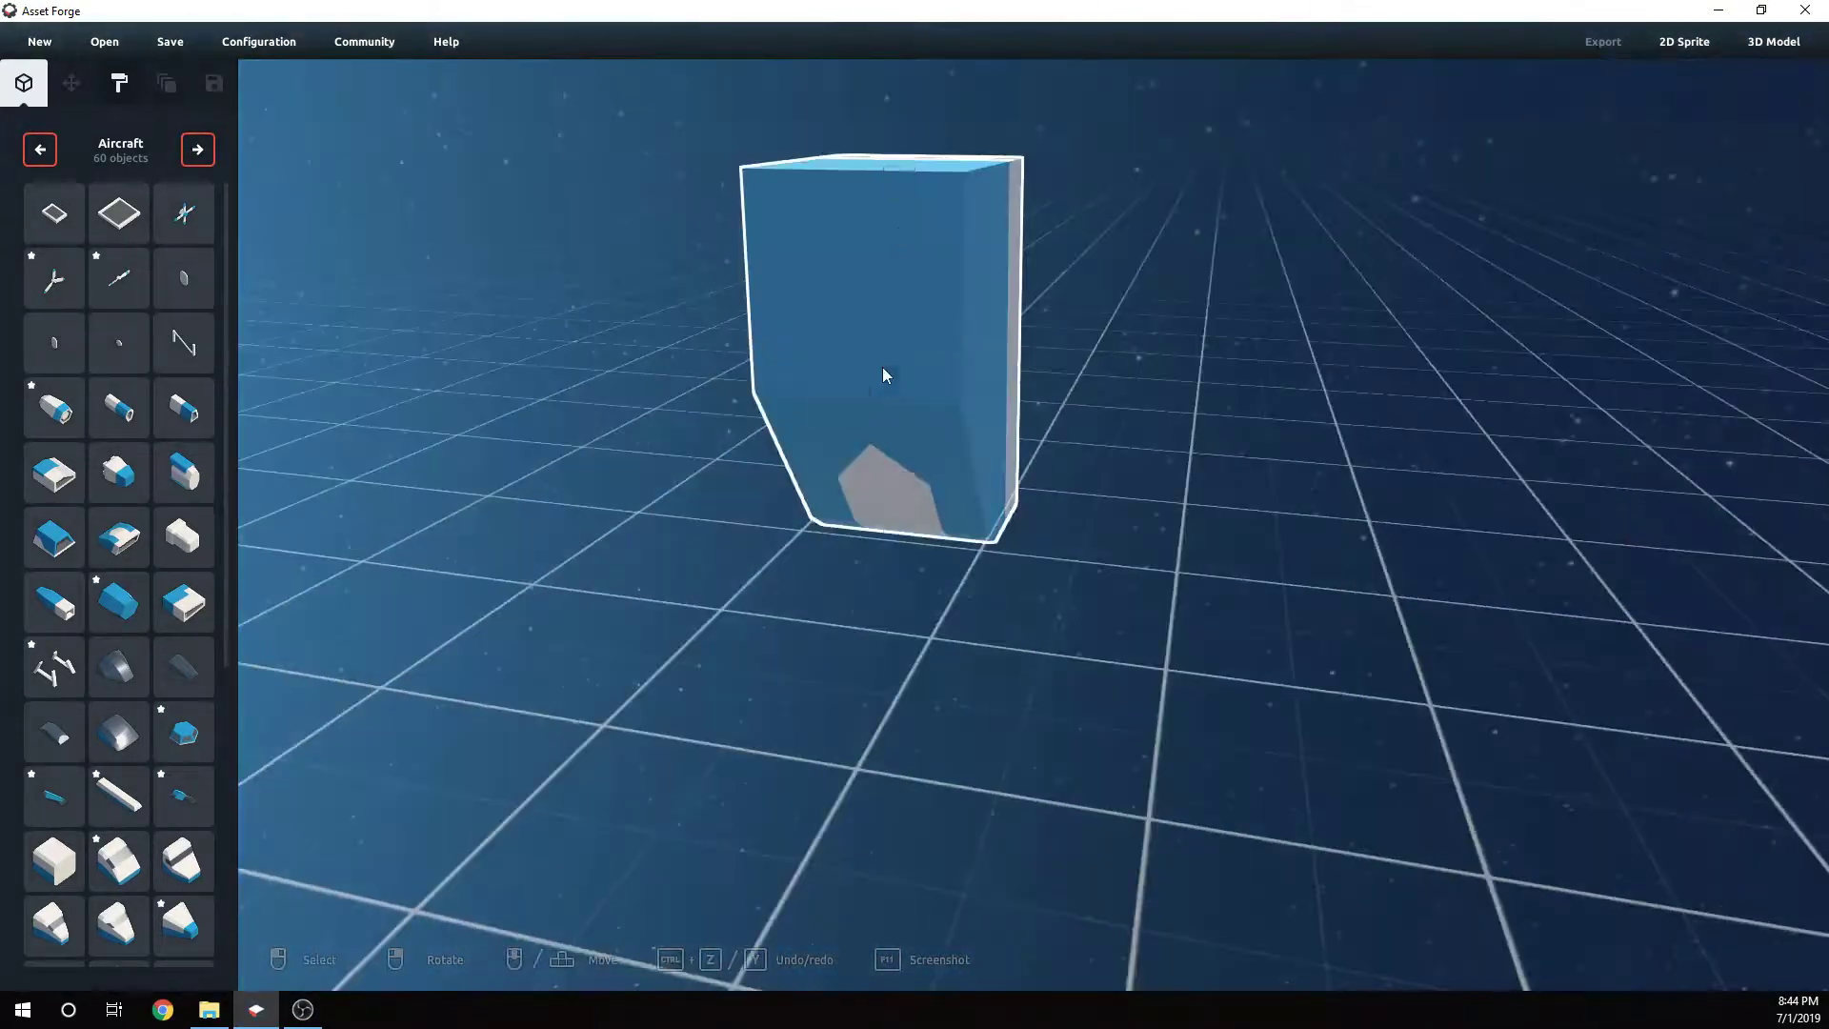
- Widen the fuselage block slightly so it encloses the curved canopy pieces
{"action": "left_click", "coordinate": [876, 381]}
{"action": "right_click_drag", "start_coordinate": [930, 440], "coordinate": [819, 381]}
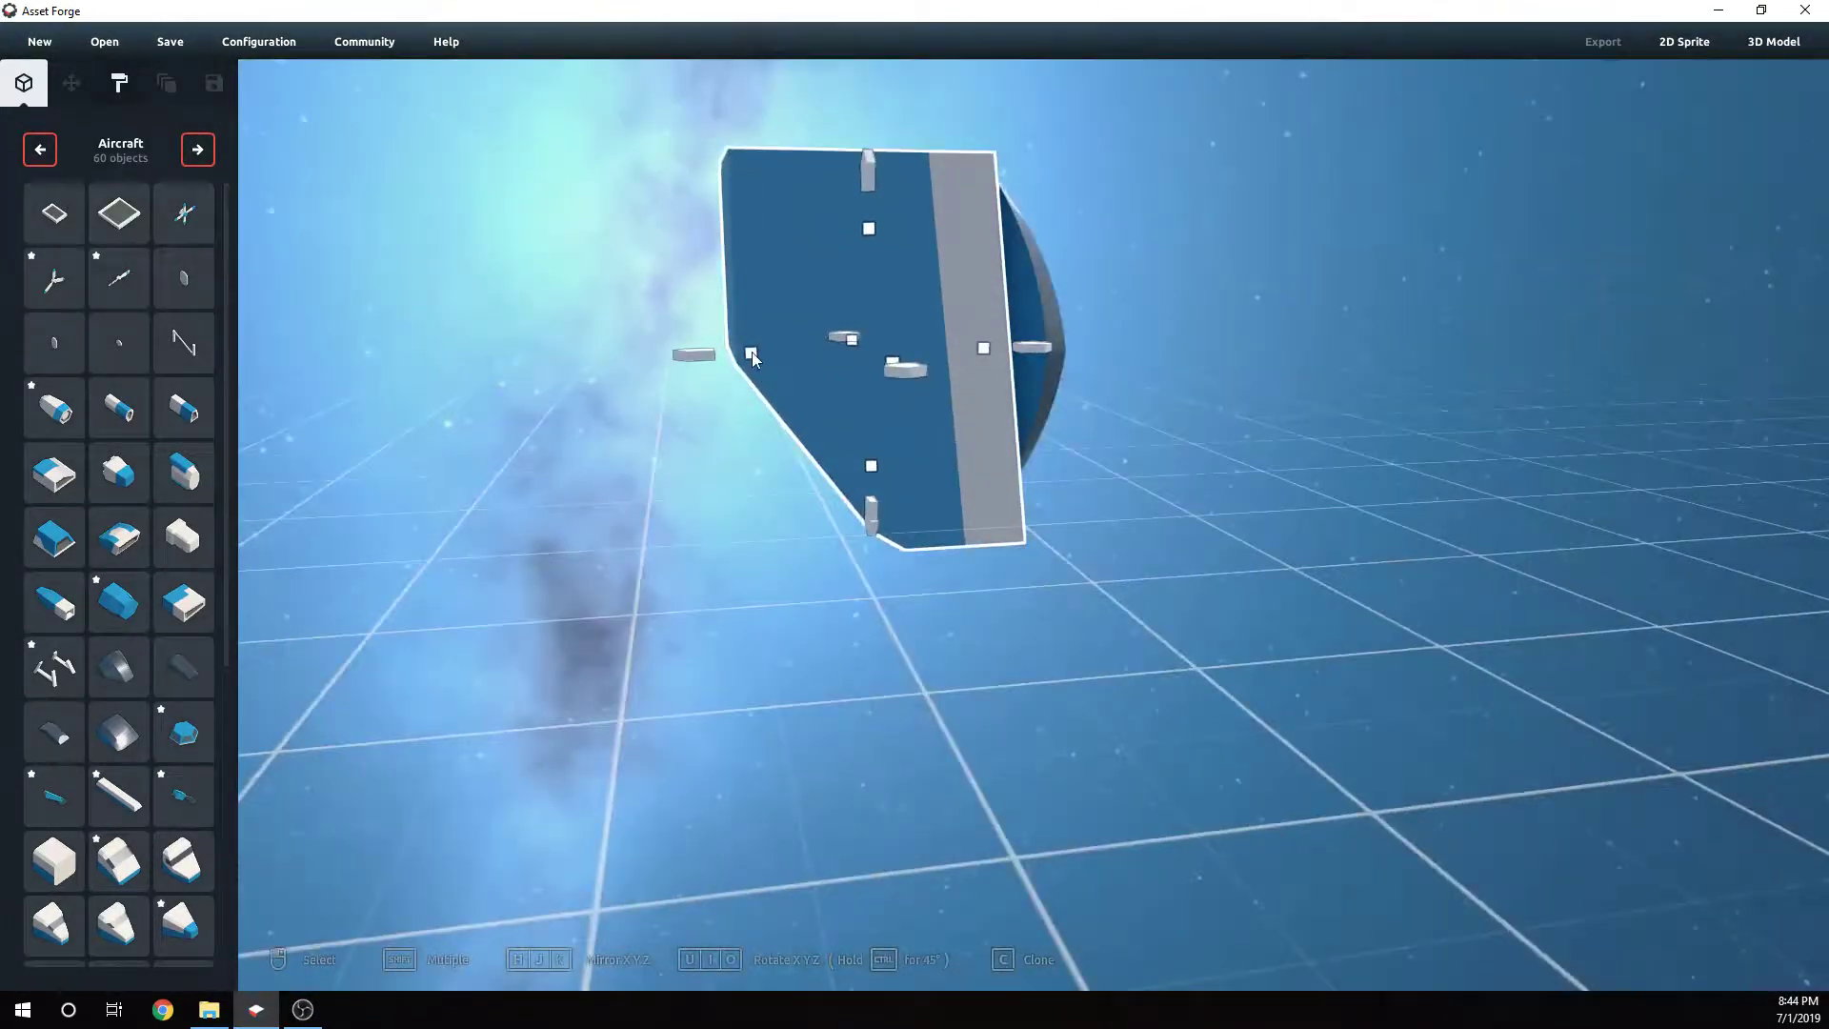
{"action": "left_click_drag", "start_coordinate": [751, 351], "coordinate": [714, 349]}
{"action": "right_click_drag", "start_coordinate": [1147, 467], "coordinate": [791, 318]}
{"action": "left_click_drag", "start_coordinate": [808, 344], "coordinate": [711, 369]}
{"action": "left_click", "coordinate": [1176, 472]}
{"action": "right_click_drag", "start_coordinate": [1175, 472], "coordinate": [1117, 541]}
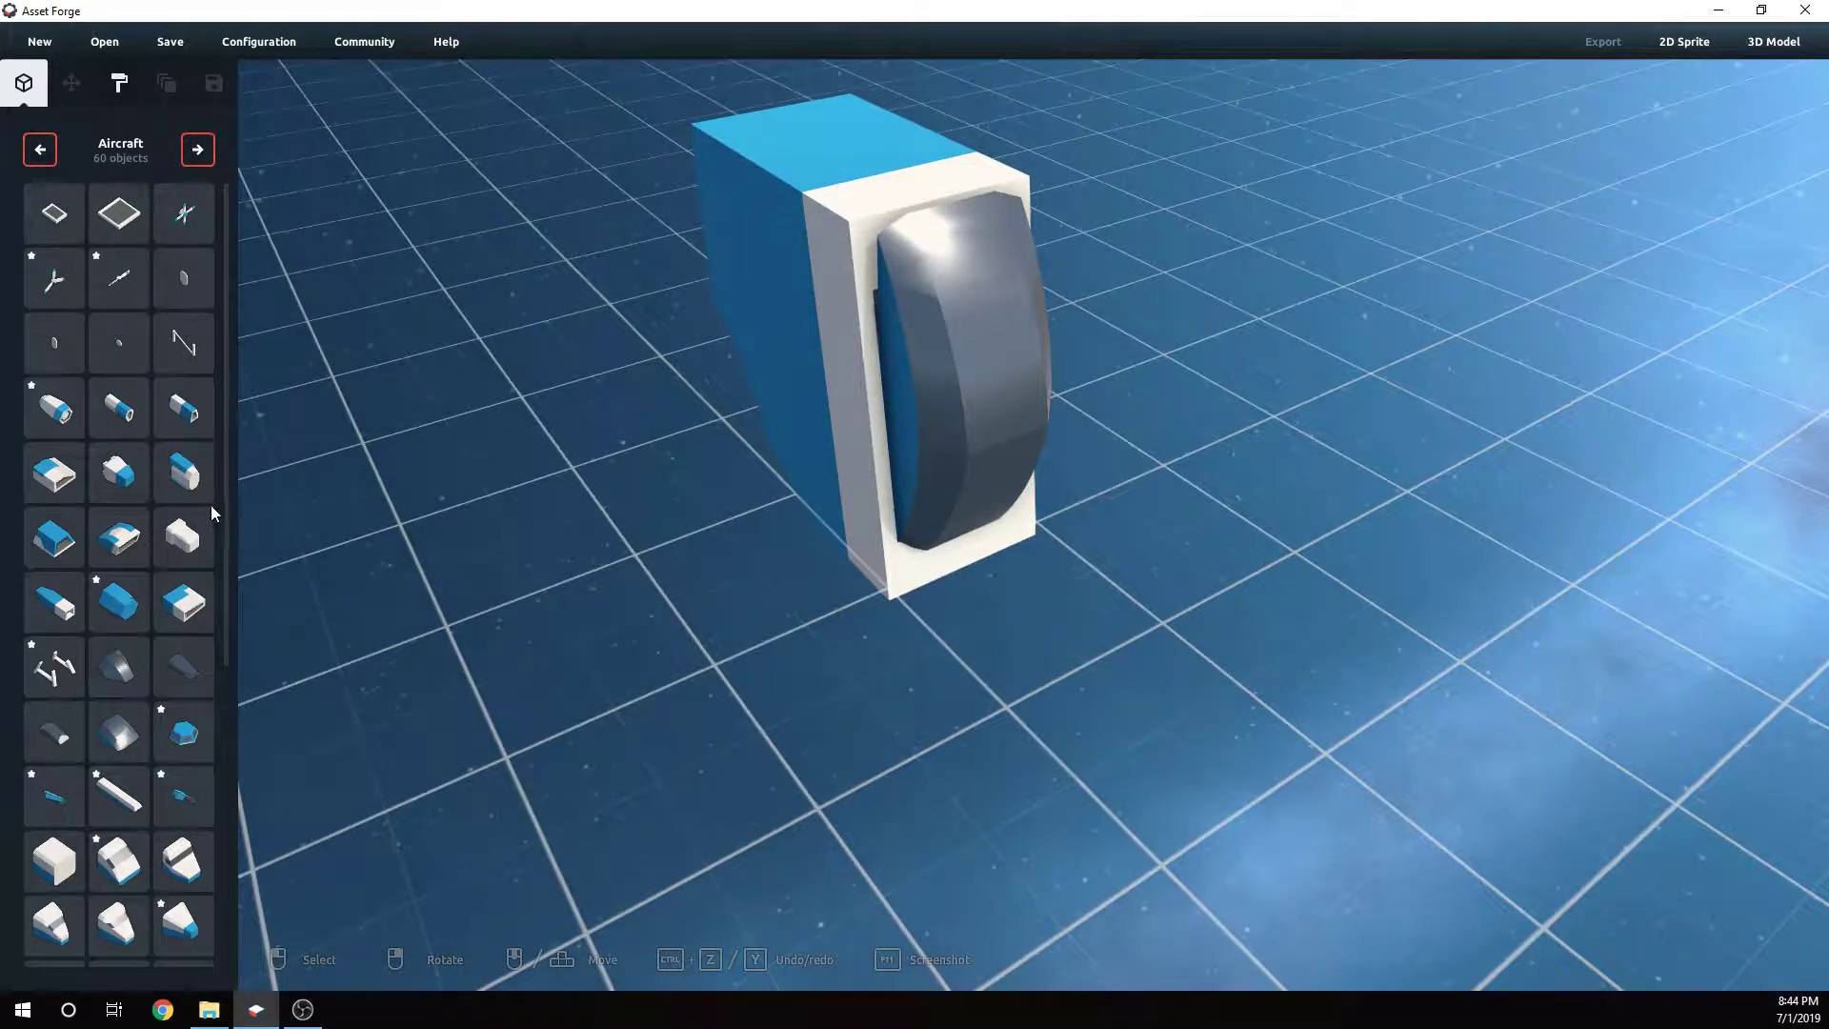
{"action": "right_click_drag", "start_coordinate": [825, 613], "coordinate": [495, 556]}
{"action": "scroll", "coordinate": [143, 619], "scroll_direction": "down", "scroll_amount": 5}
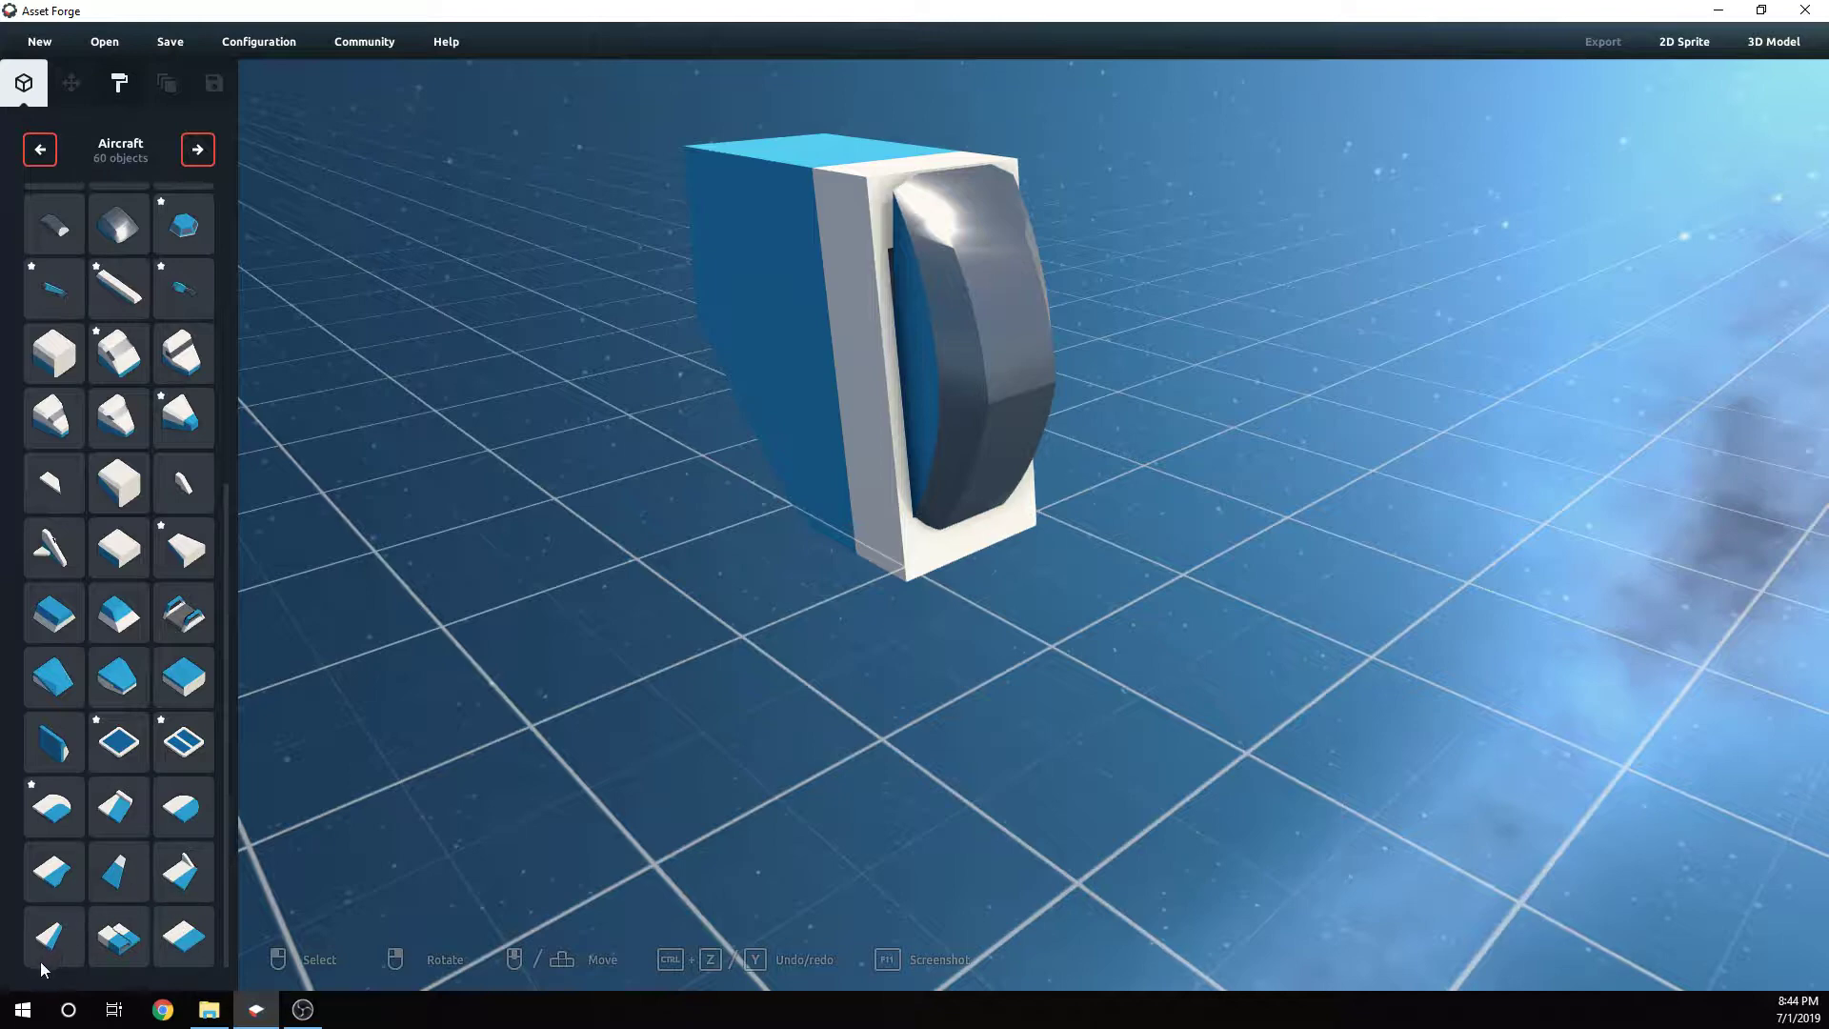
- Attach a wing piece to one side of the fuselage block and stretch it outward
{"action": "left_click", "coordinate": [184, 887]}
{"action": "right_click_drag", "start_coordinate": [979, 615], "coordinate": [1160, 306]}
{"action": "left_click", "coordinate": [971, 478]}
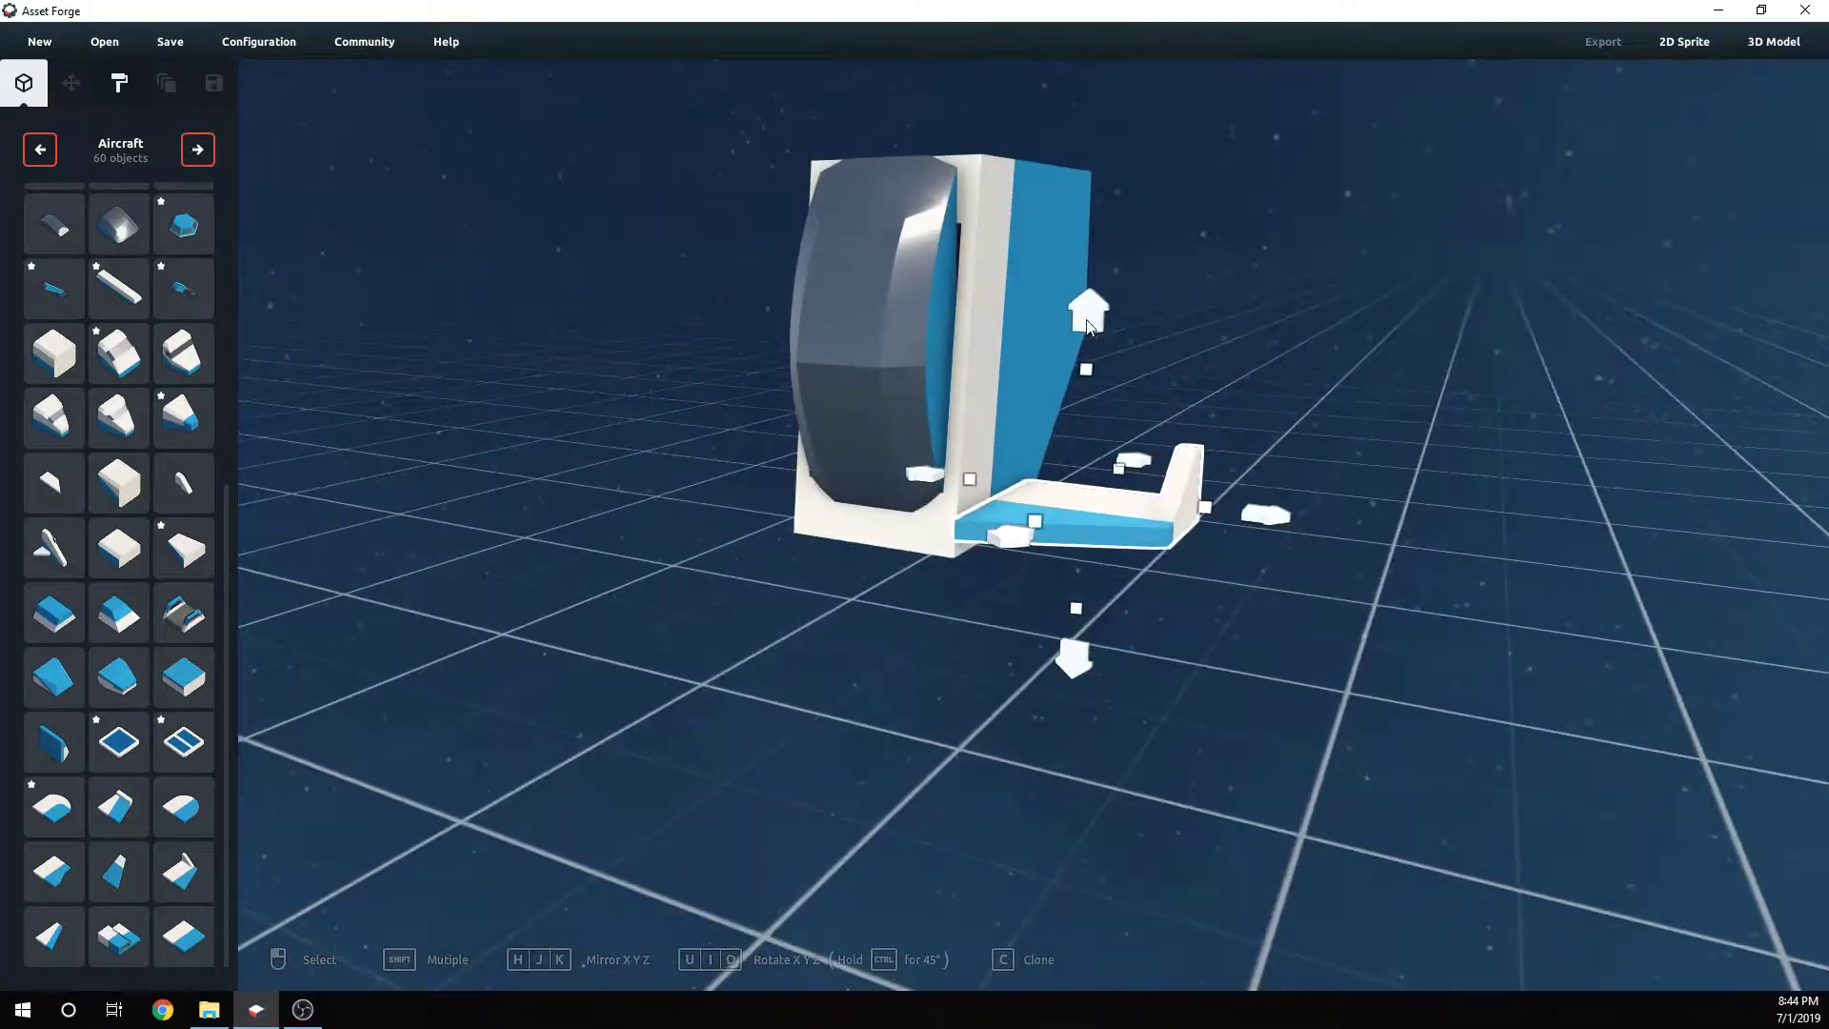
{"action": "left_click_drag", "start_coordinate": [1086, 320], "coordinate": [1098, 164]}
{"action": "right_click_drag", "start_coordinate": [1101, 181], "coordinate": [1276, 517]}
{"action": "left_click_drag", "start_coordinate": [1232, 480], "coordinate": [1397, 557]}
{"action": "left_click", "coordinate": [1275, 673]}
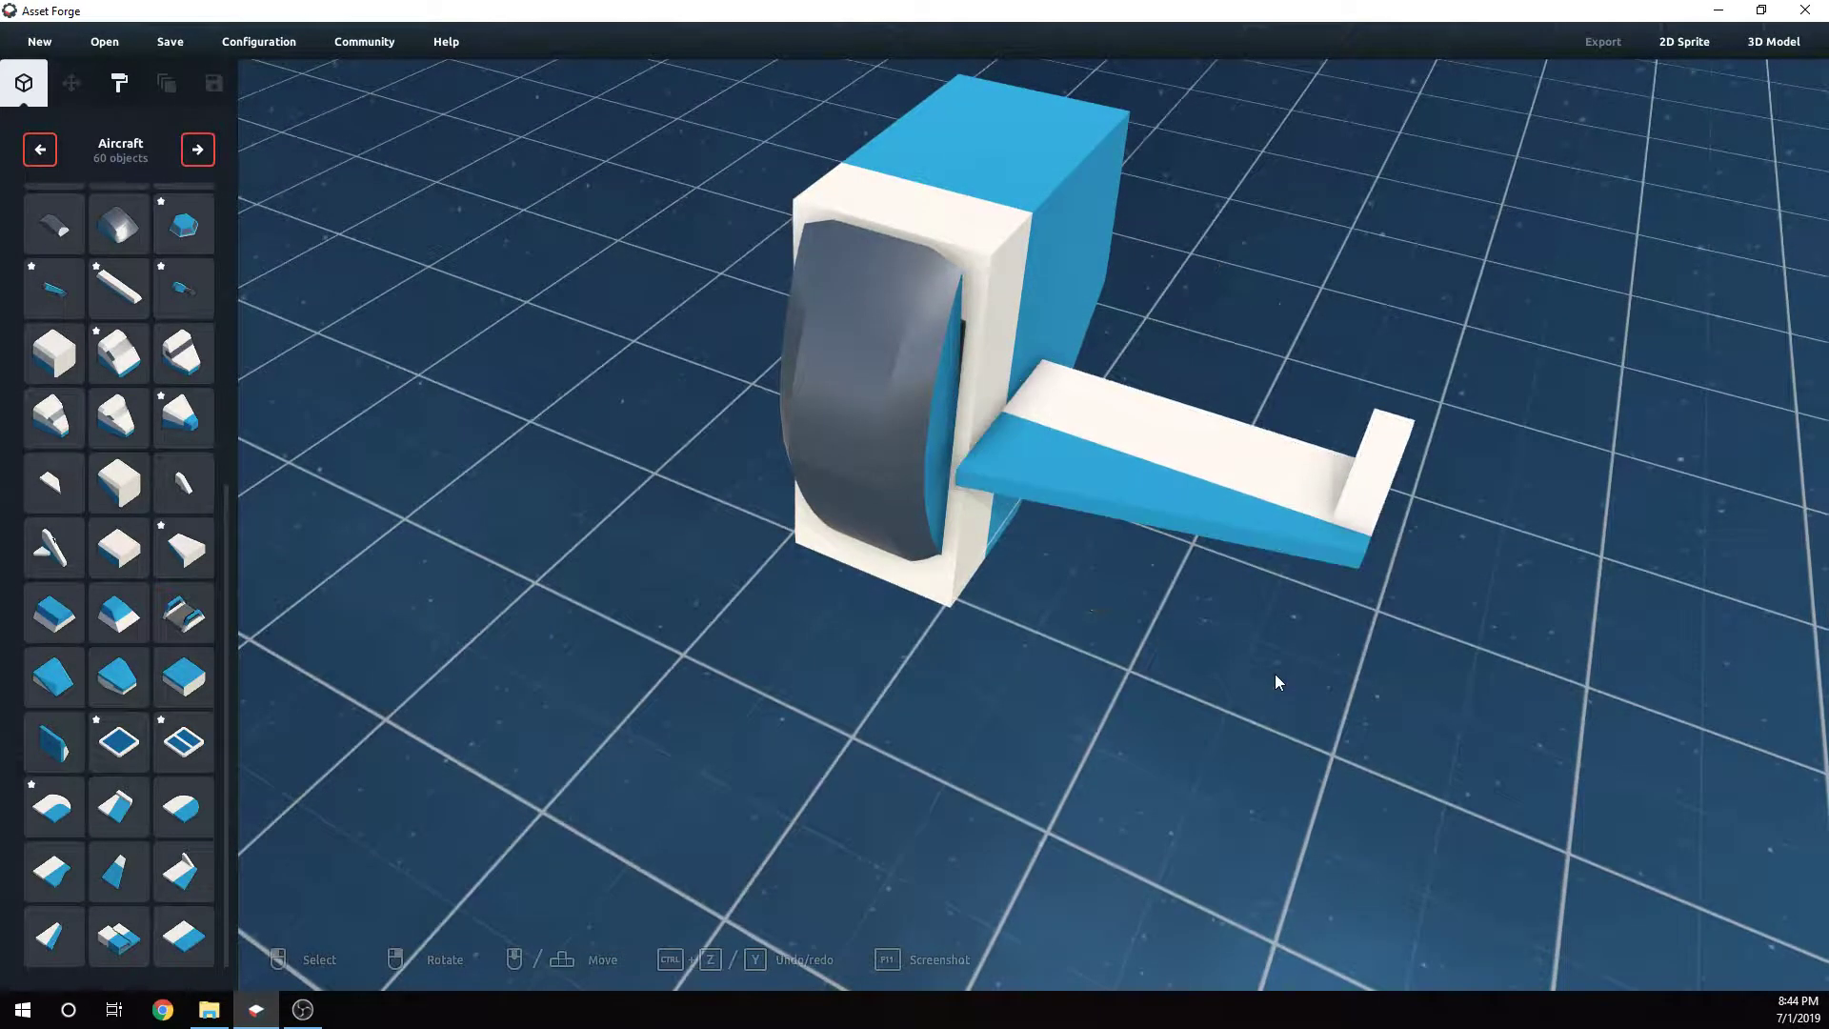
- Place a second wing piece on the fuselage's opposite side, rotate it around Y, and stretch it to 1.9
{"action": "right_click_drag", "start_coordinate": [1274, 672], "coordinate": [366, 572]}
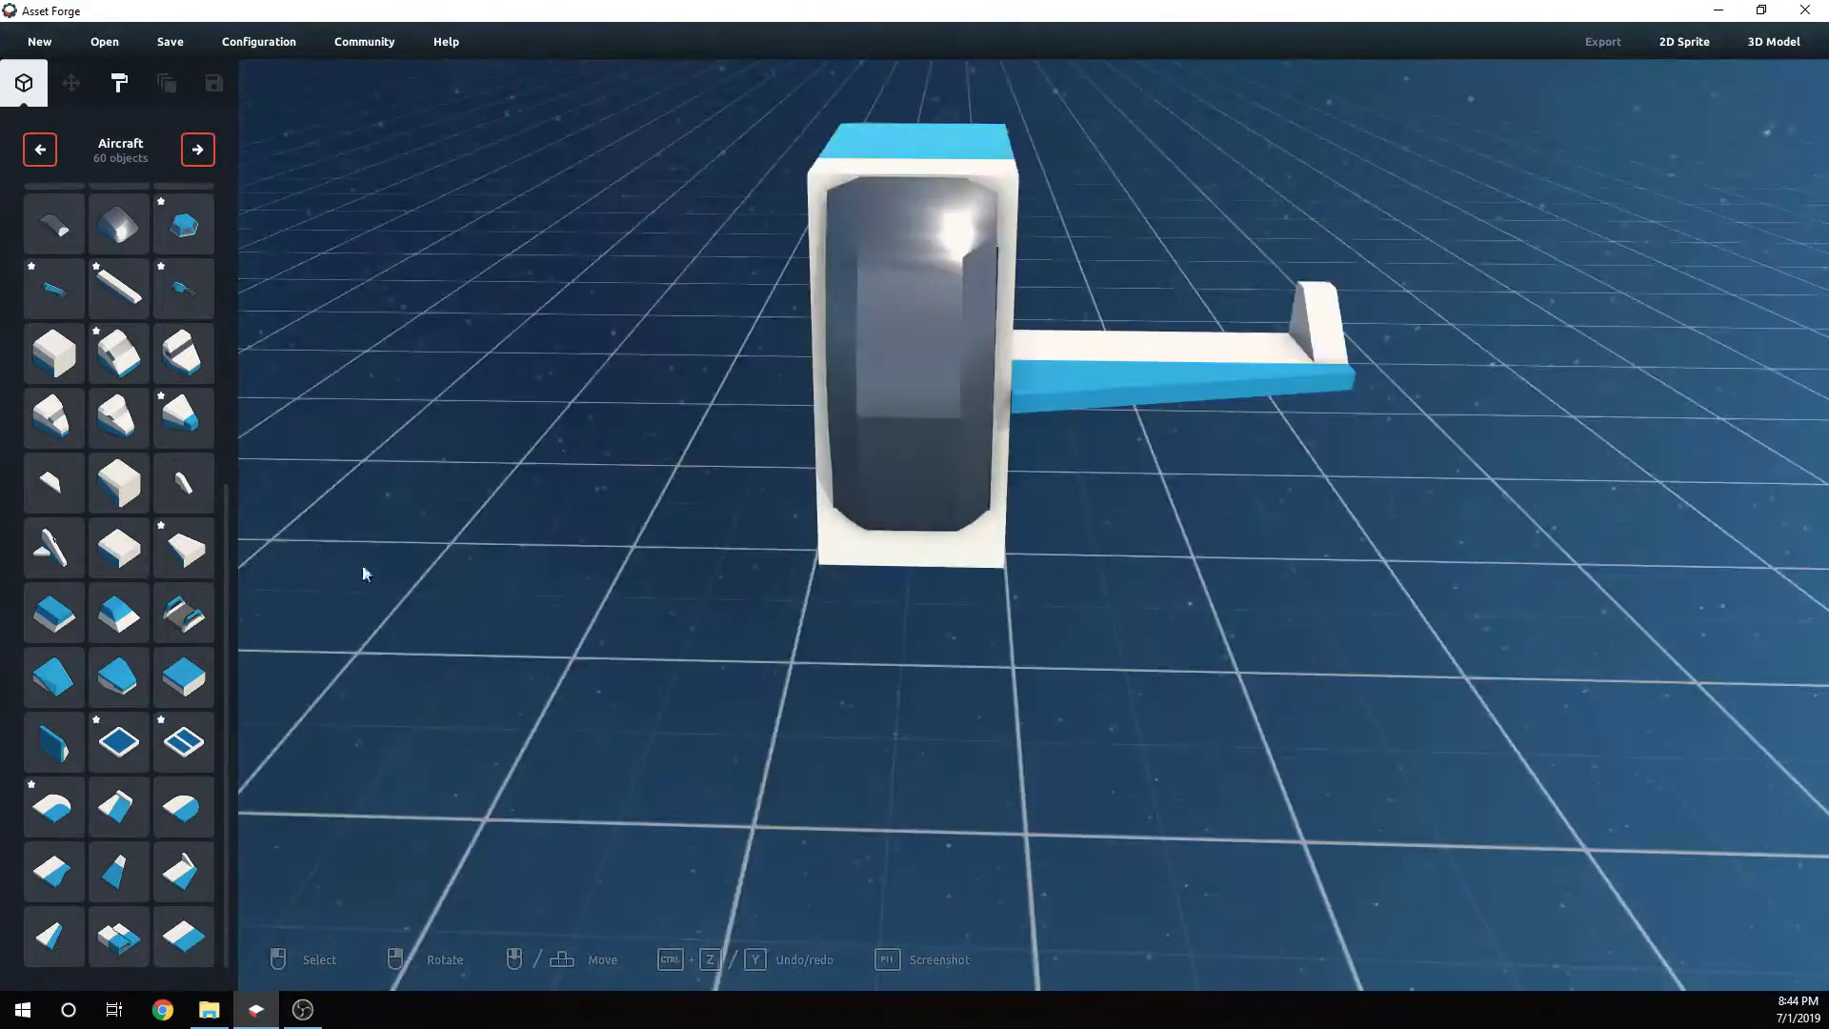
{"action": "left_click", "coordinate": [183, 873]}
{"action": "left_click", "coordinate": [690, 530]}
{"action": "right_click_drag", "start_coordinate": [690, 530], "coordinate": [939, 624]}
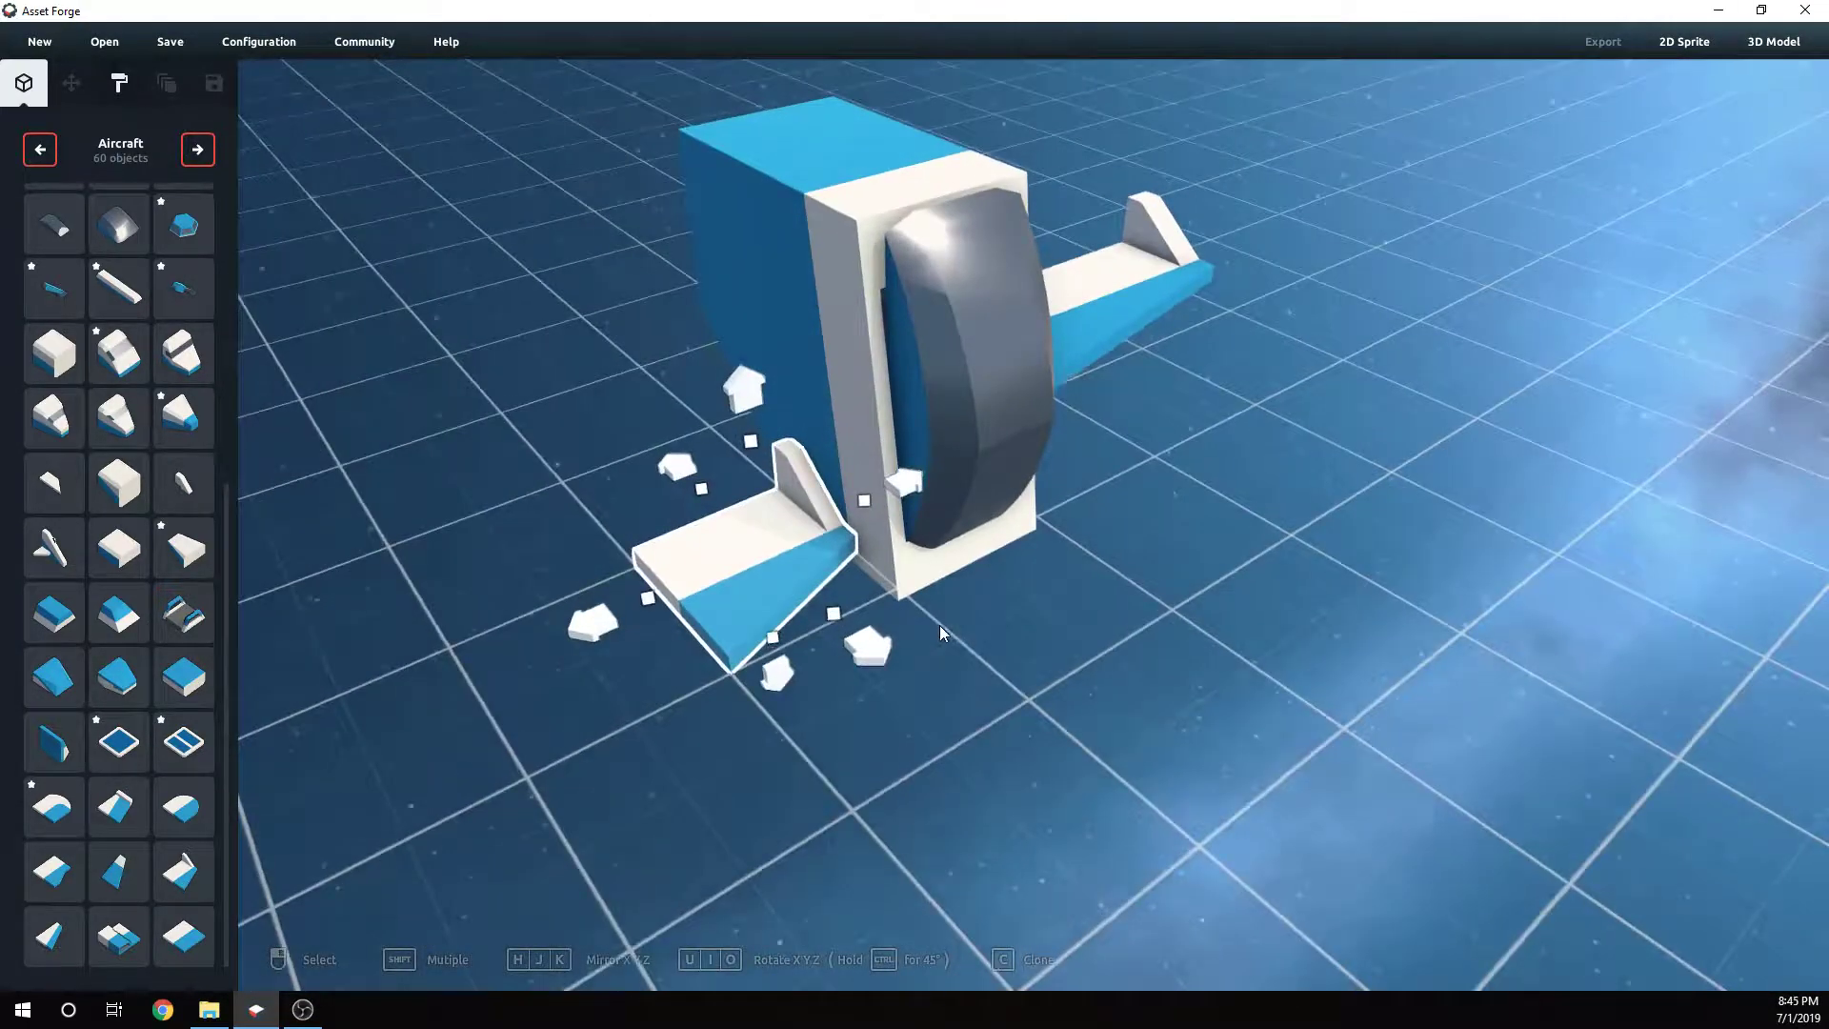
{"action": "key", "text": "j"}
{"action": "key", "text": "j"}
{"action": "key", "text": "k"}
{"action": "key", "text": "k"}
{"action": "key", "text": "i"}
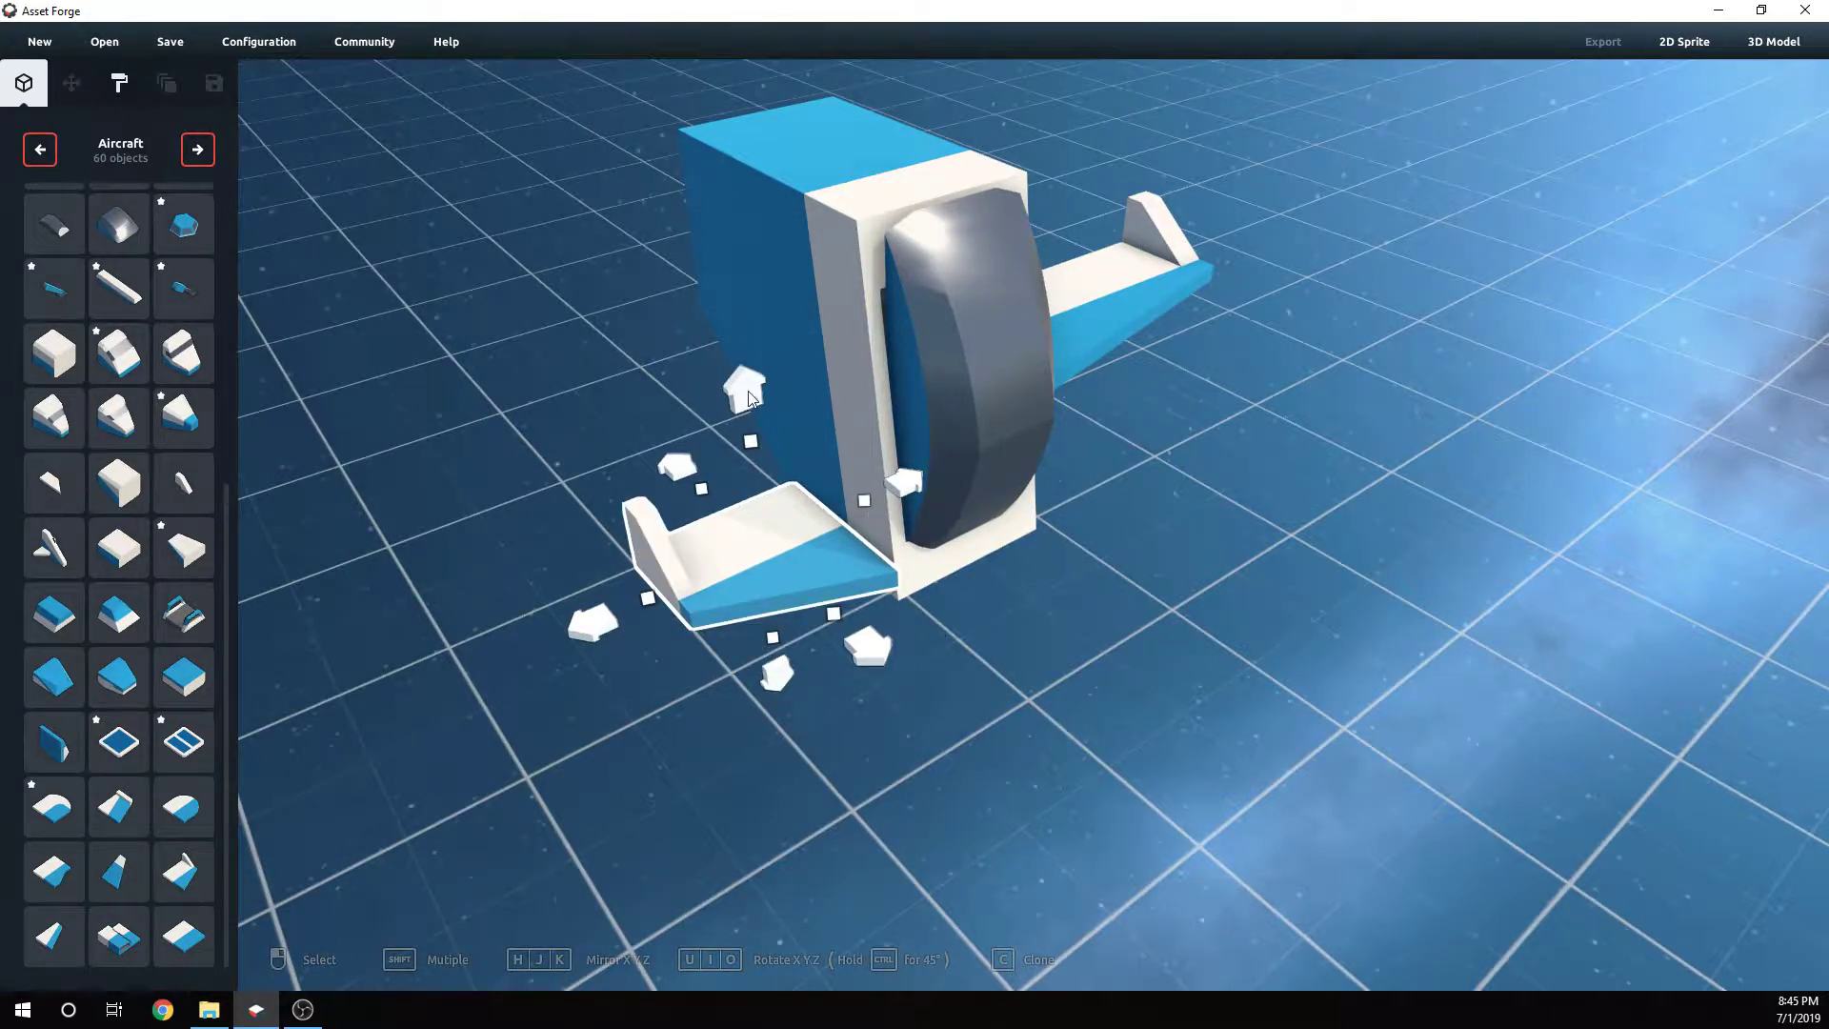
{"action": "left_click_drag", "start_coordinate": [744, 389], "coordinate": [765, 213]}
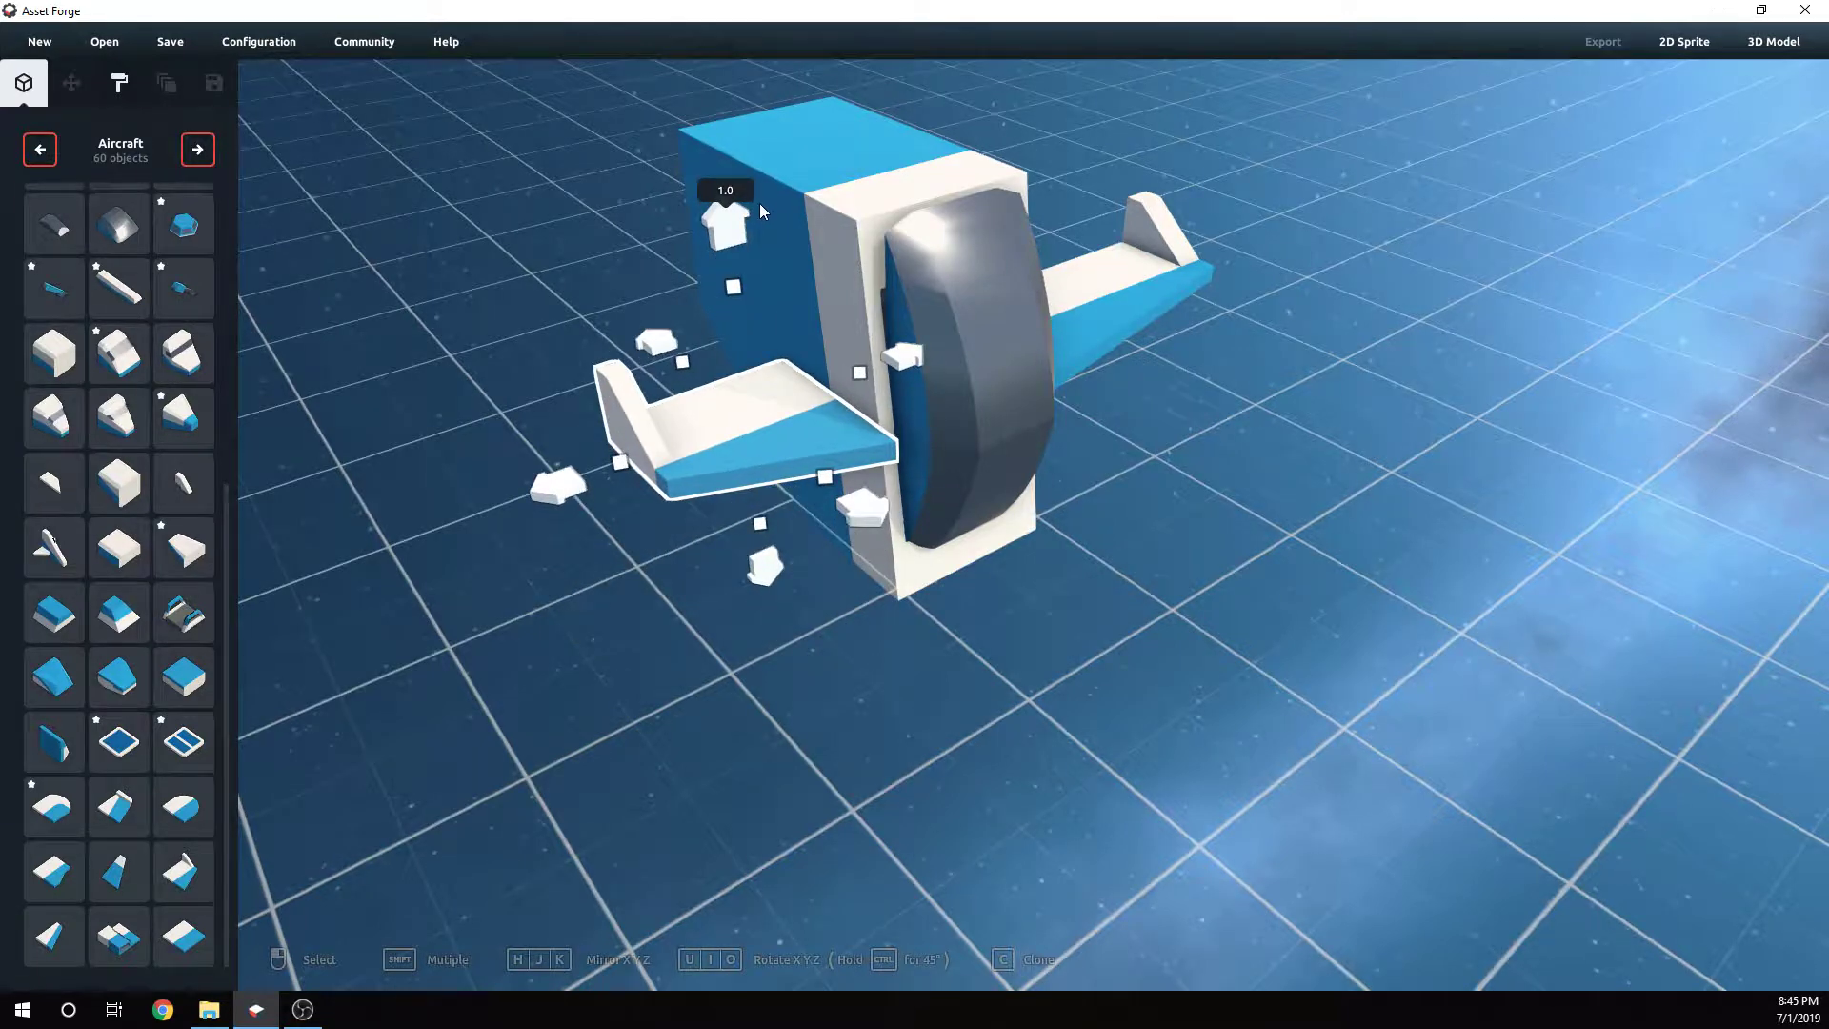
{"action": "left_click_drag", "start_coordinate": [560, 503], "coordinate": [410, 527]}
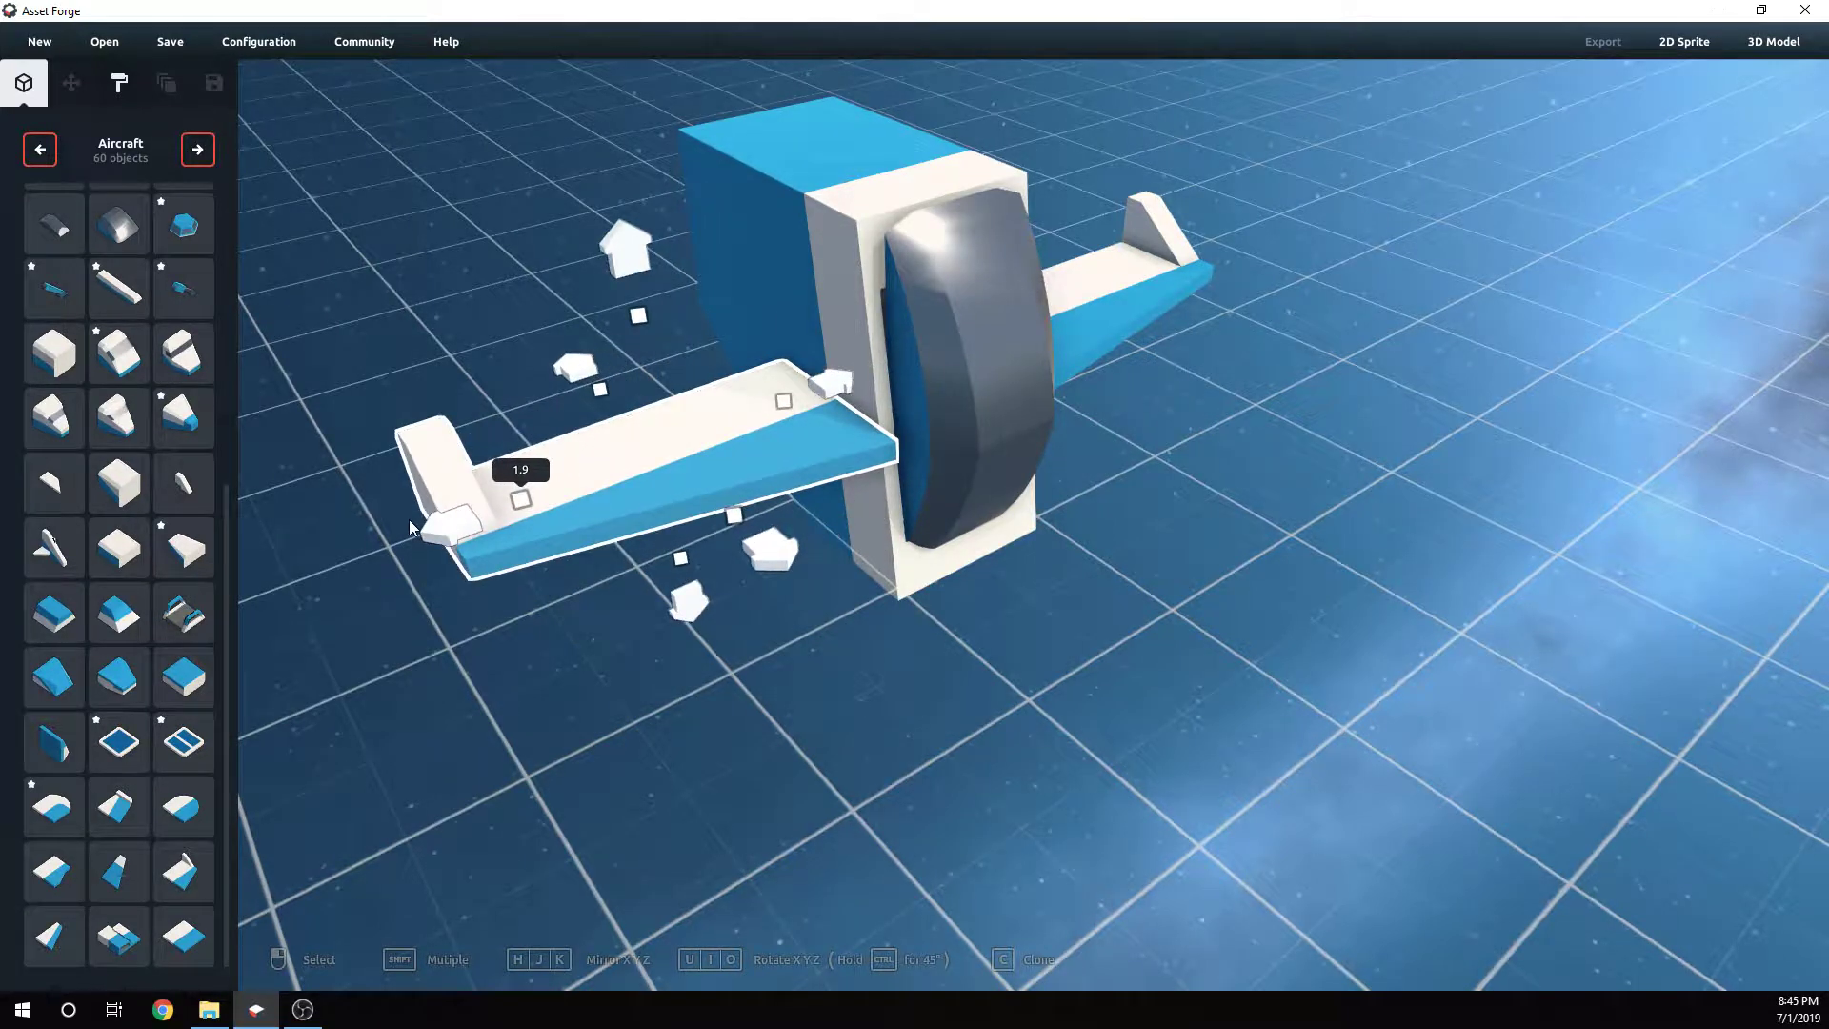
- Align the second wing's height and position with the first wing
{"action": "left_click", "coordinate": [1154, 704]}
{"action": "right_click_drag", "start_coordinate": [1154, 705], "coordinate": [1009, 568]}
{"action": "left_click", "coordinate": [1121, 472]}
{"action": "left_click", "coordinate": [1076, 692]}
{"action": "left_click", "coordinate": [803, 393]}
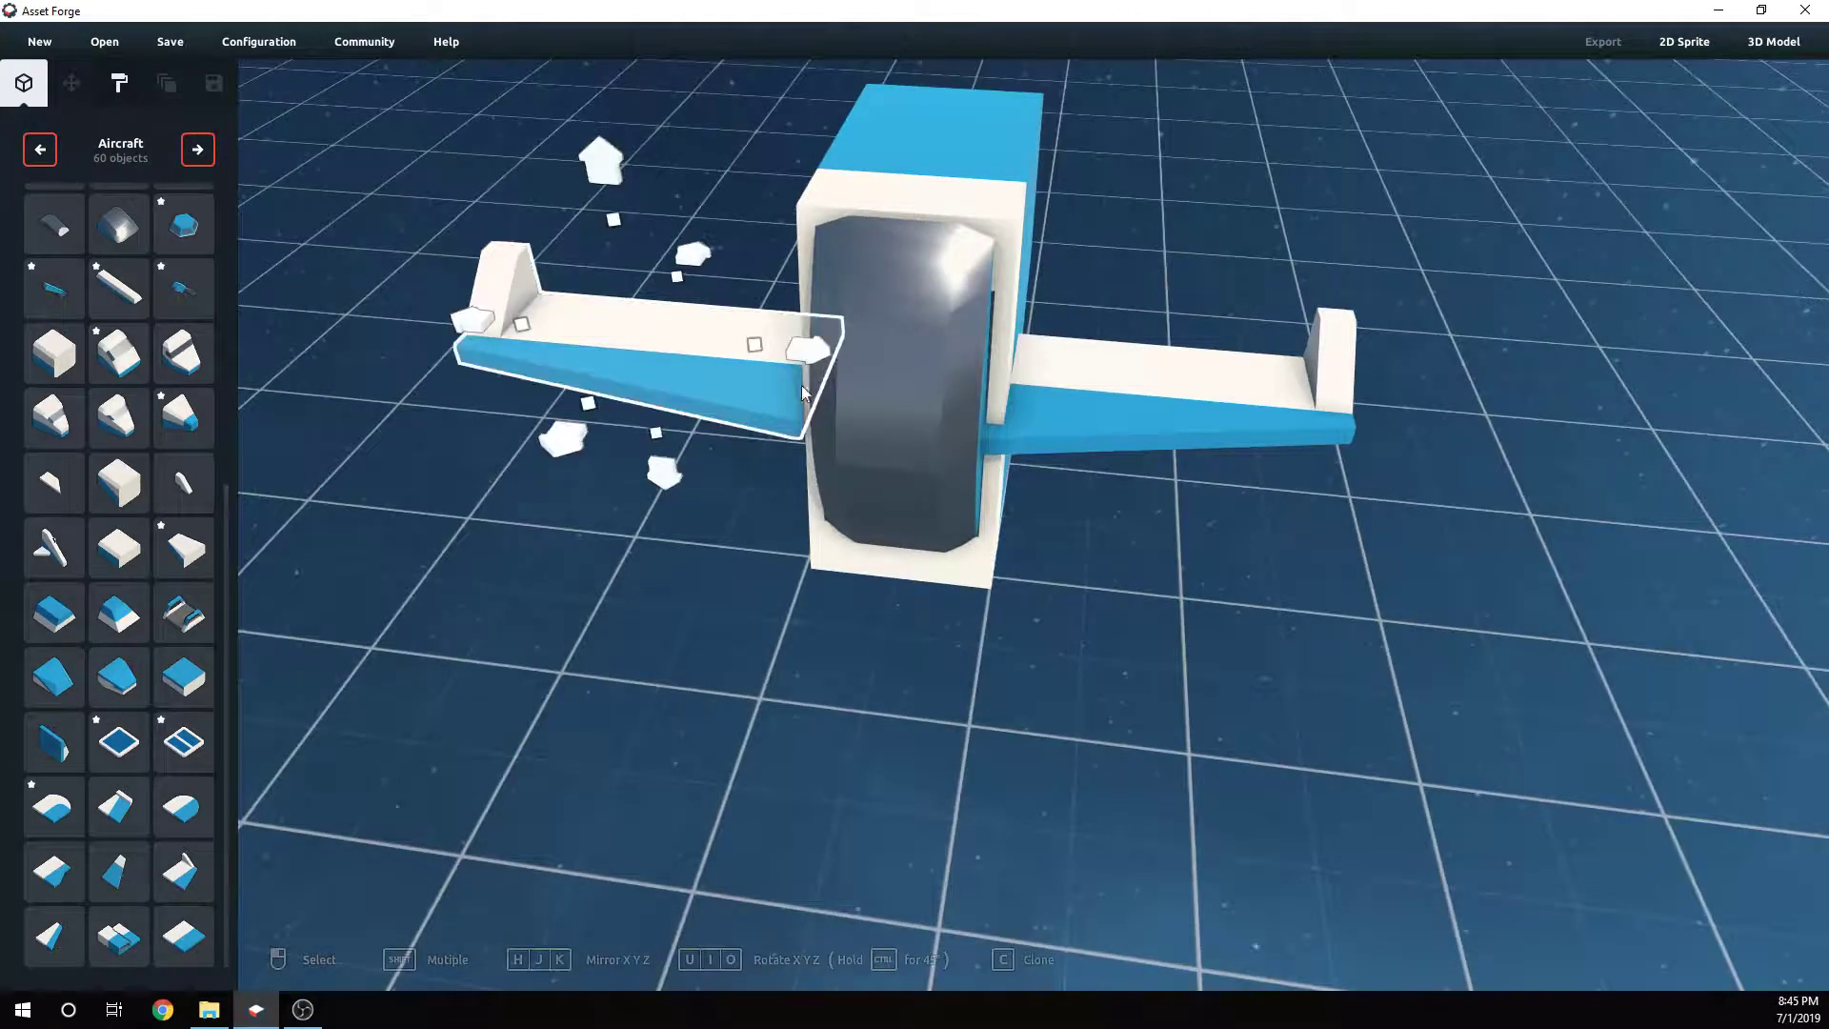
{"action": "left_click", "coordinate": [1197, 625]}
{"action": "right_click_drag", "start_coordinate": [1196, 625], "coordinate": [1098, 497]}
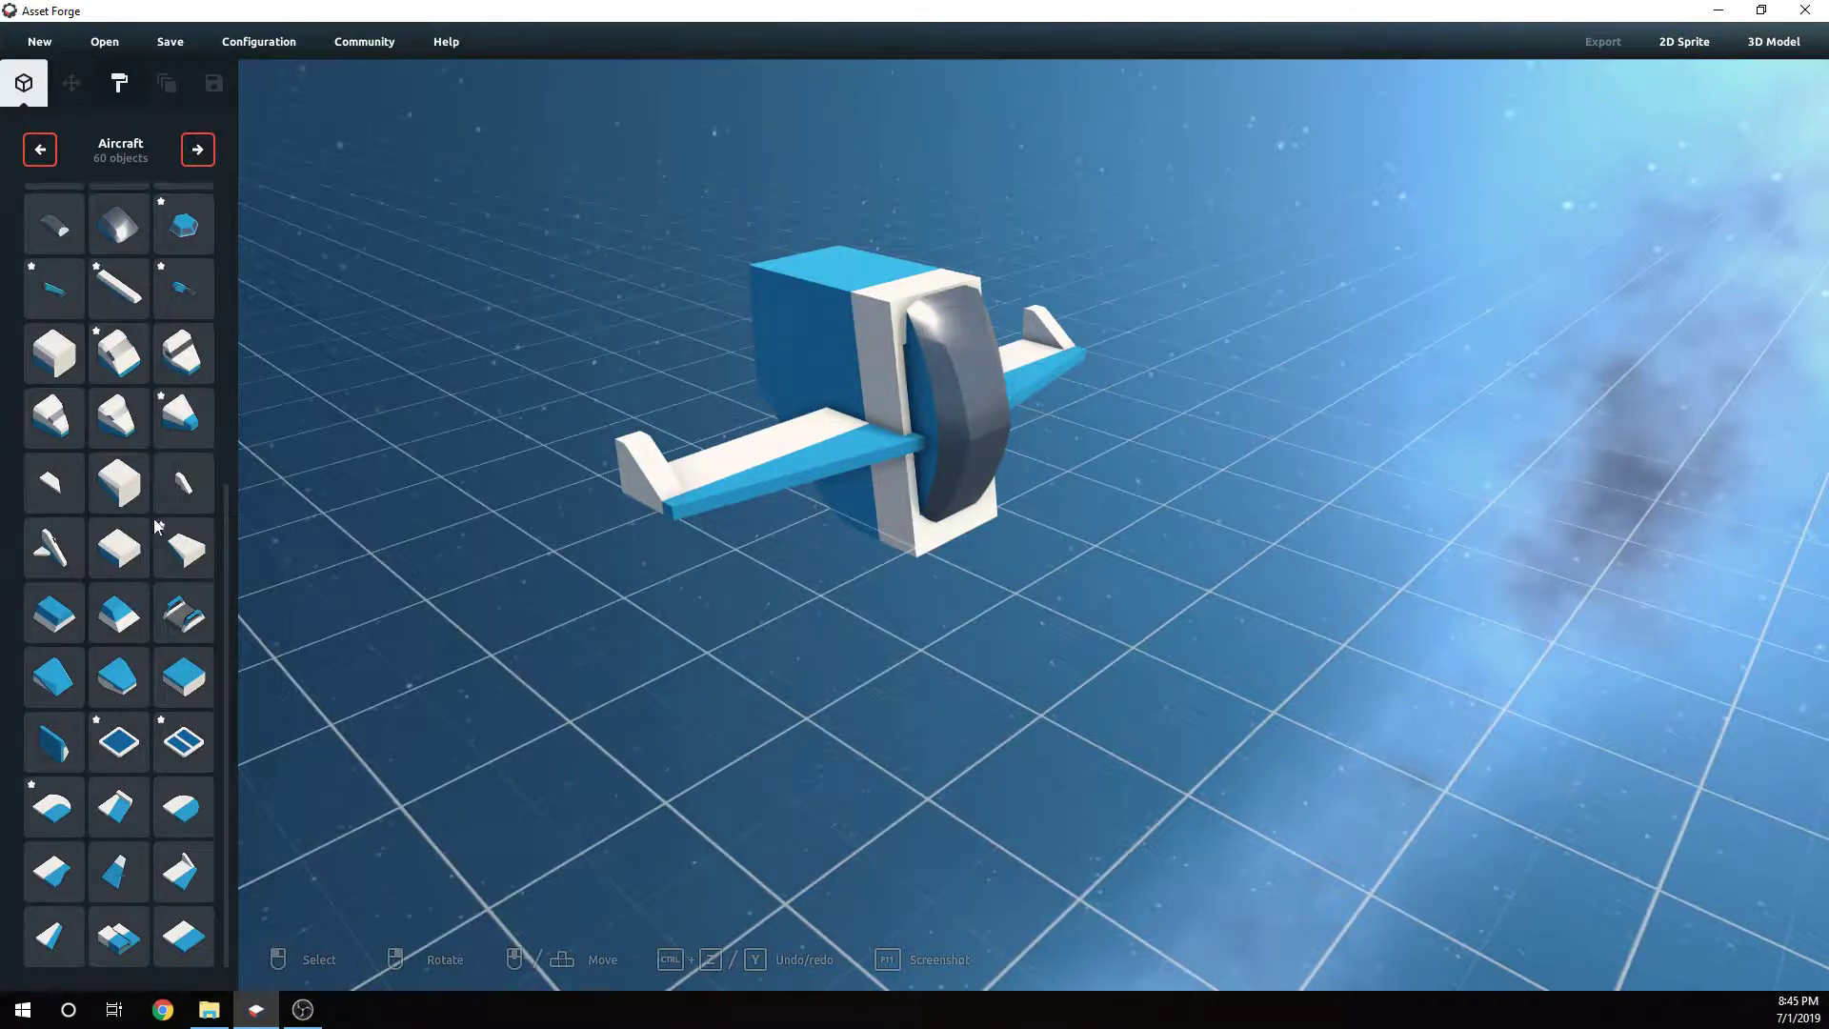
{"action": "scroll", "coordinate": [200, 562], "scroll_direction": "up", "scroll_amount": 8}
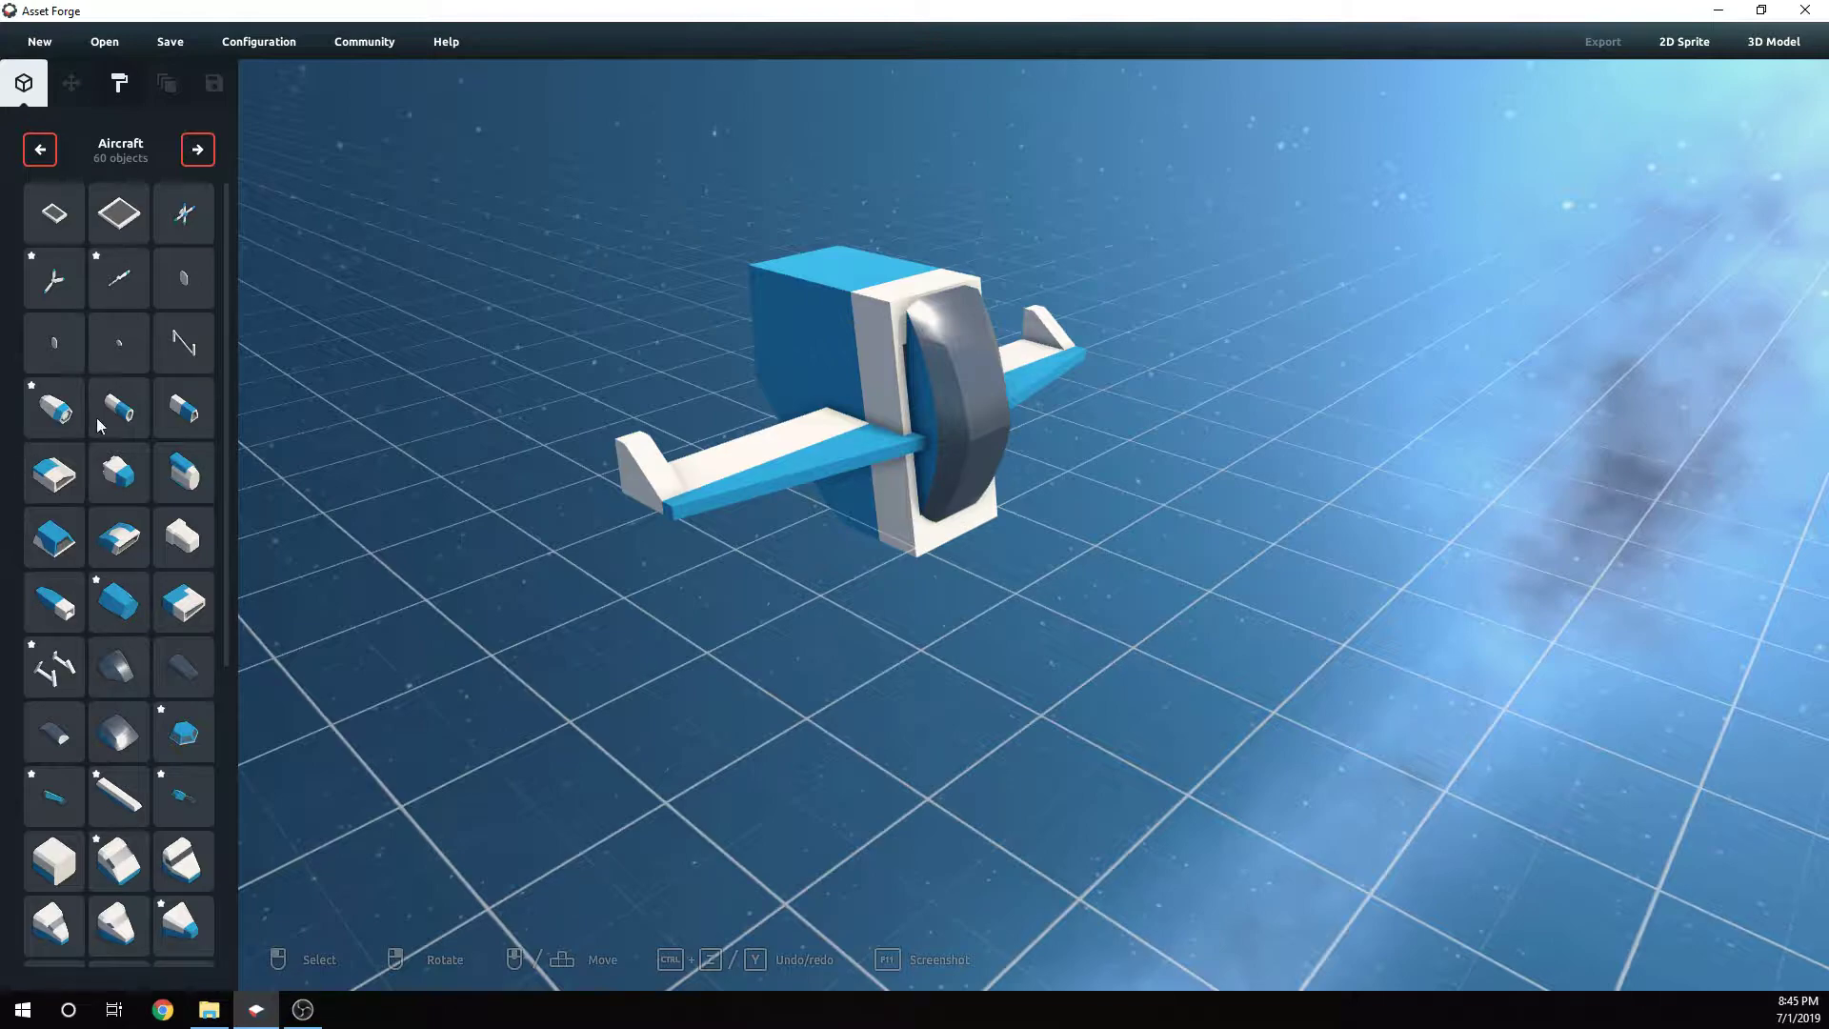
{"action": "left_click", "coordinate": [128, 422]}
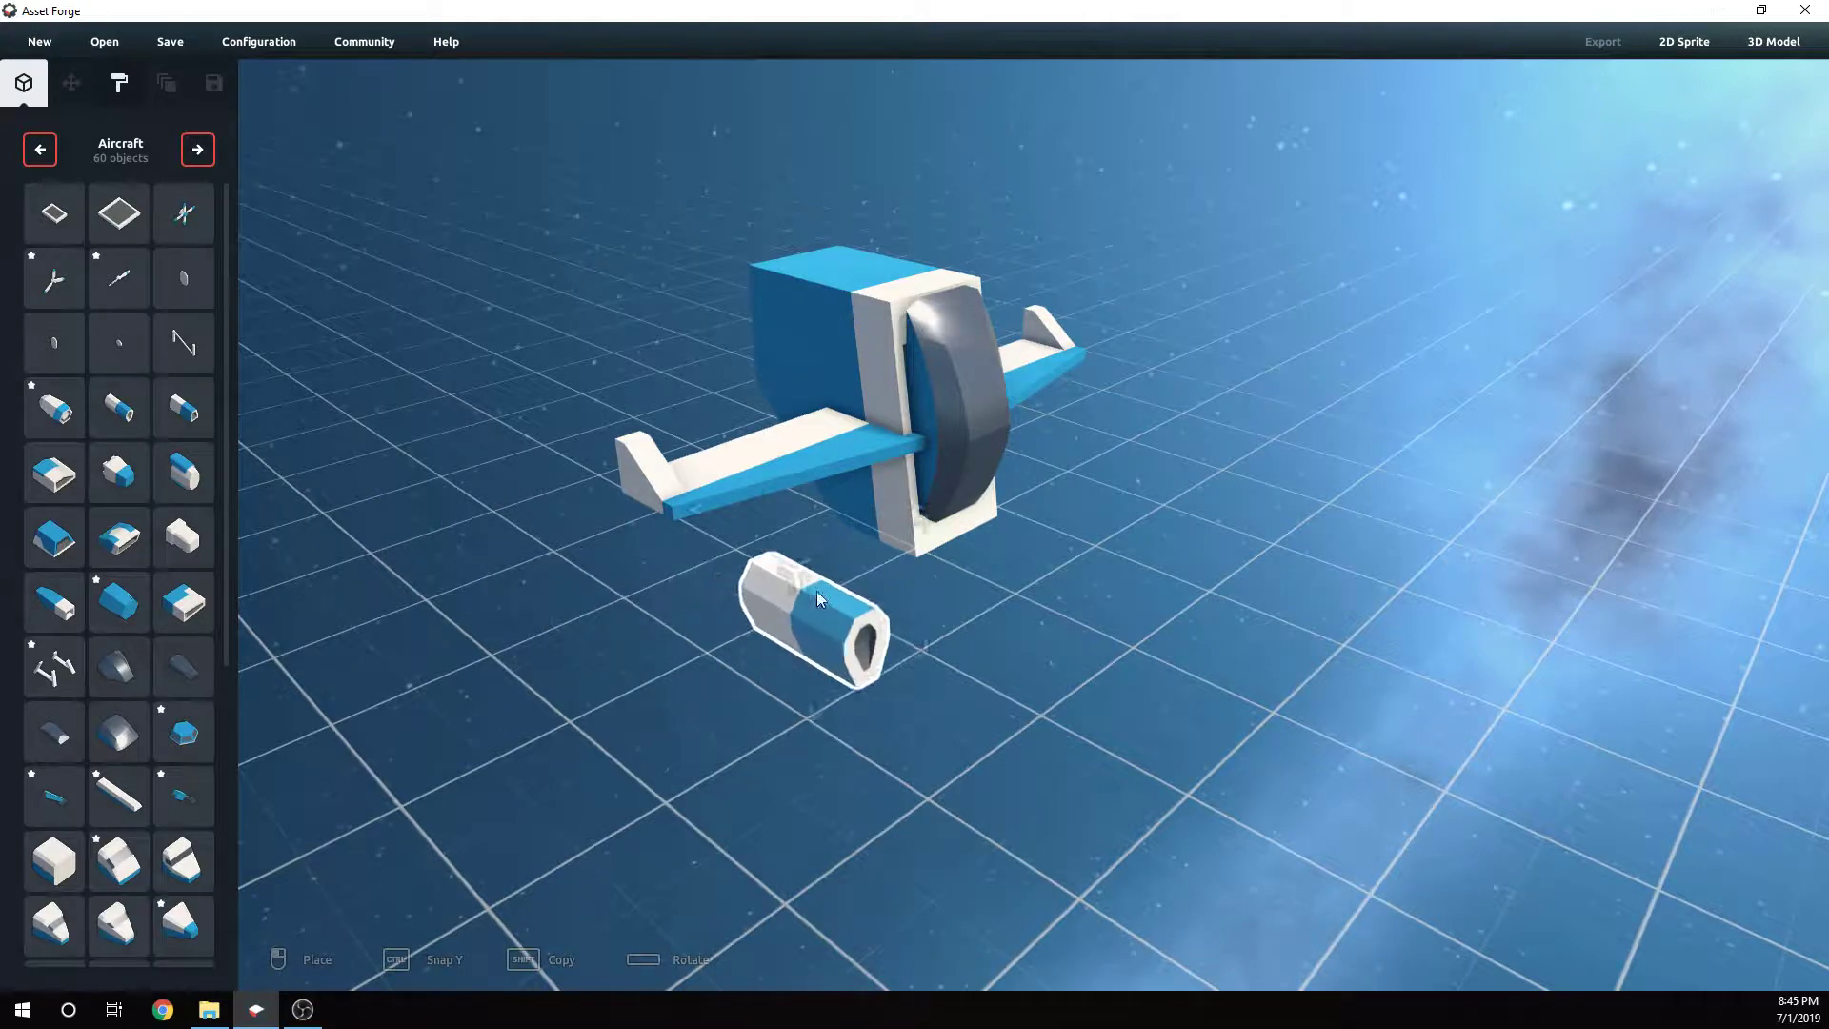
{"action": "right_click_drag", "start_coordinate": [815, 591], "coordinate": [885, 640]}
{"action": "left_click", "coordinate": [938, 666]}
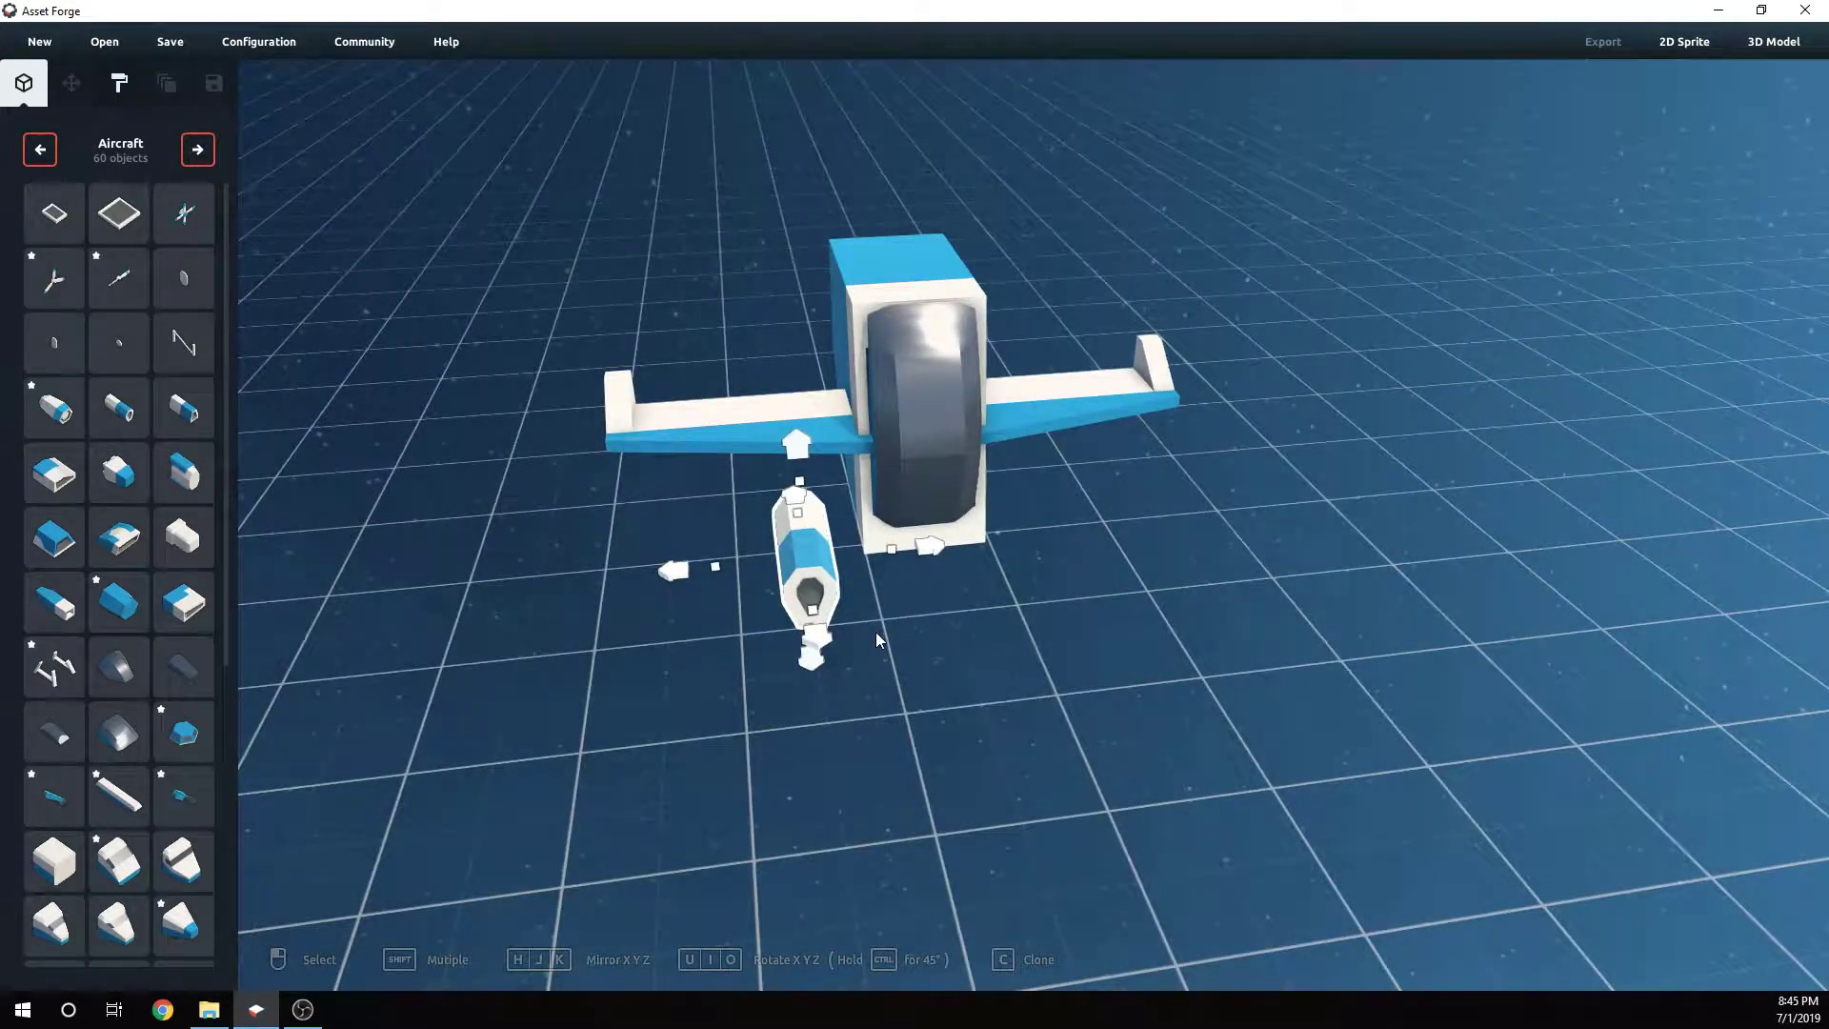
{"action": "key", "text": "Delete"}
- Place an engine pod on the left wing beside the fuselage
{"action": "right_click_drag", "start_coordinate": [858, 632], "coordinate": [305, 354]}
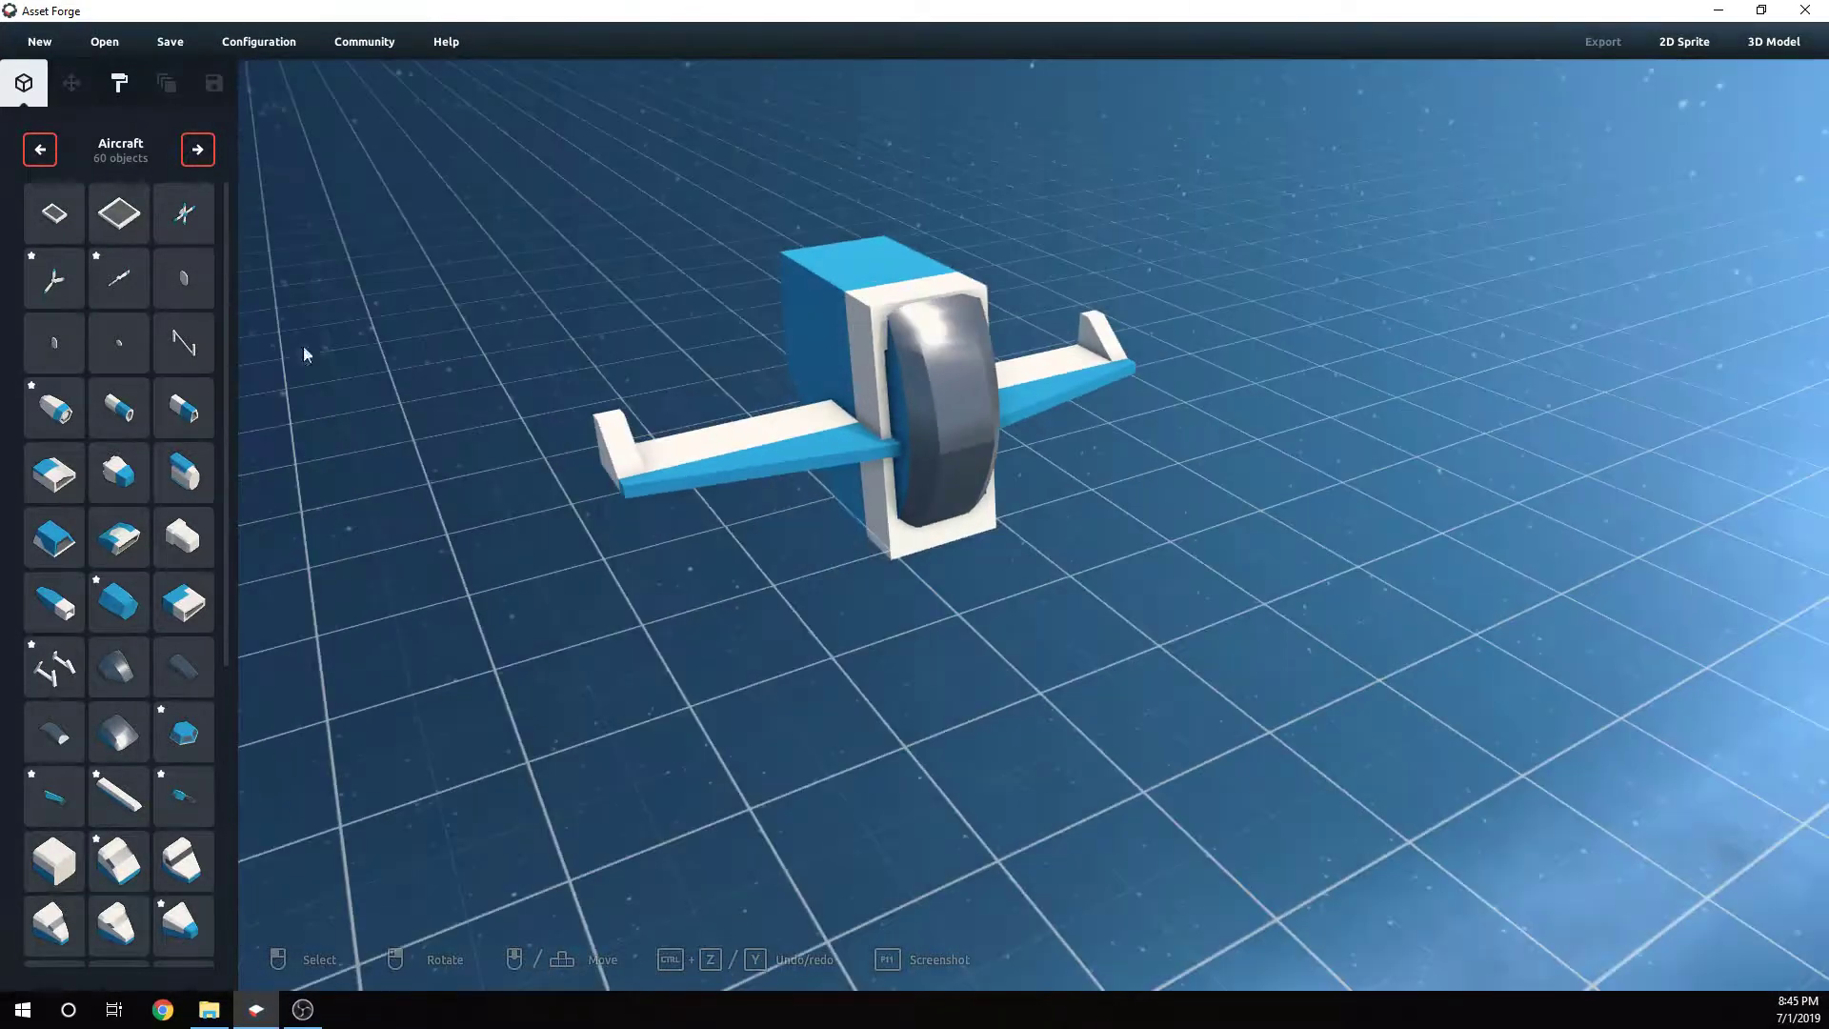
{"action": "left_click", "coordinate": [48, 411]}
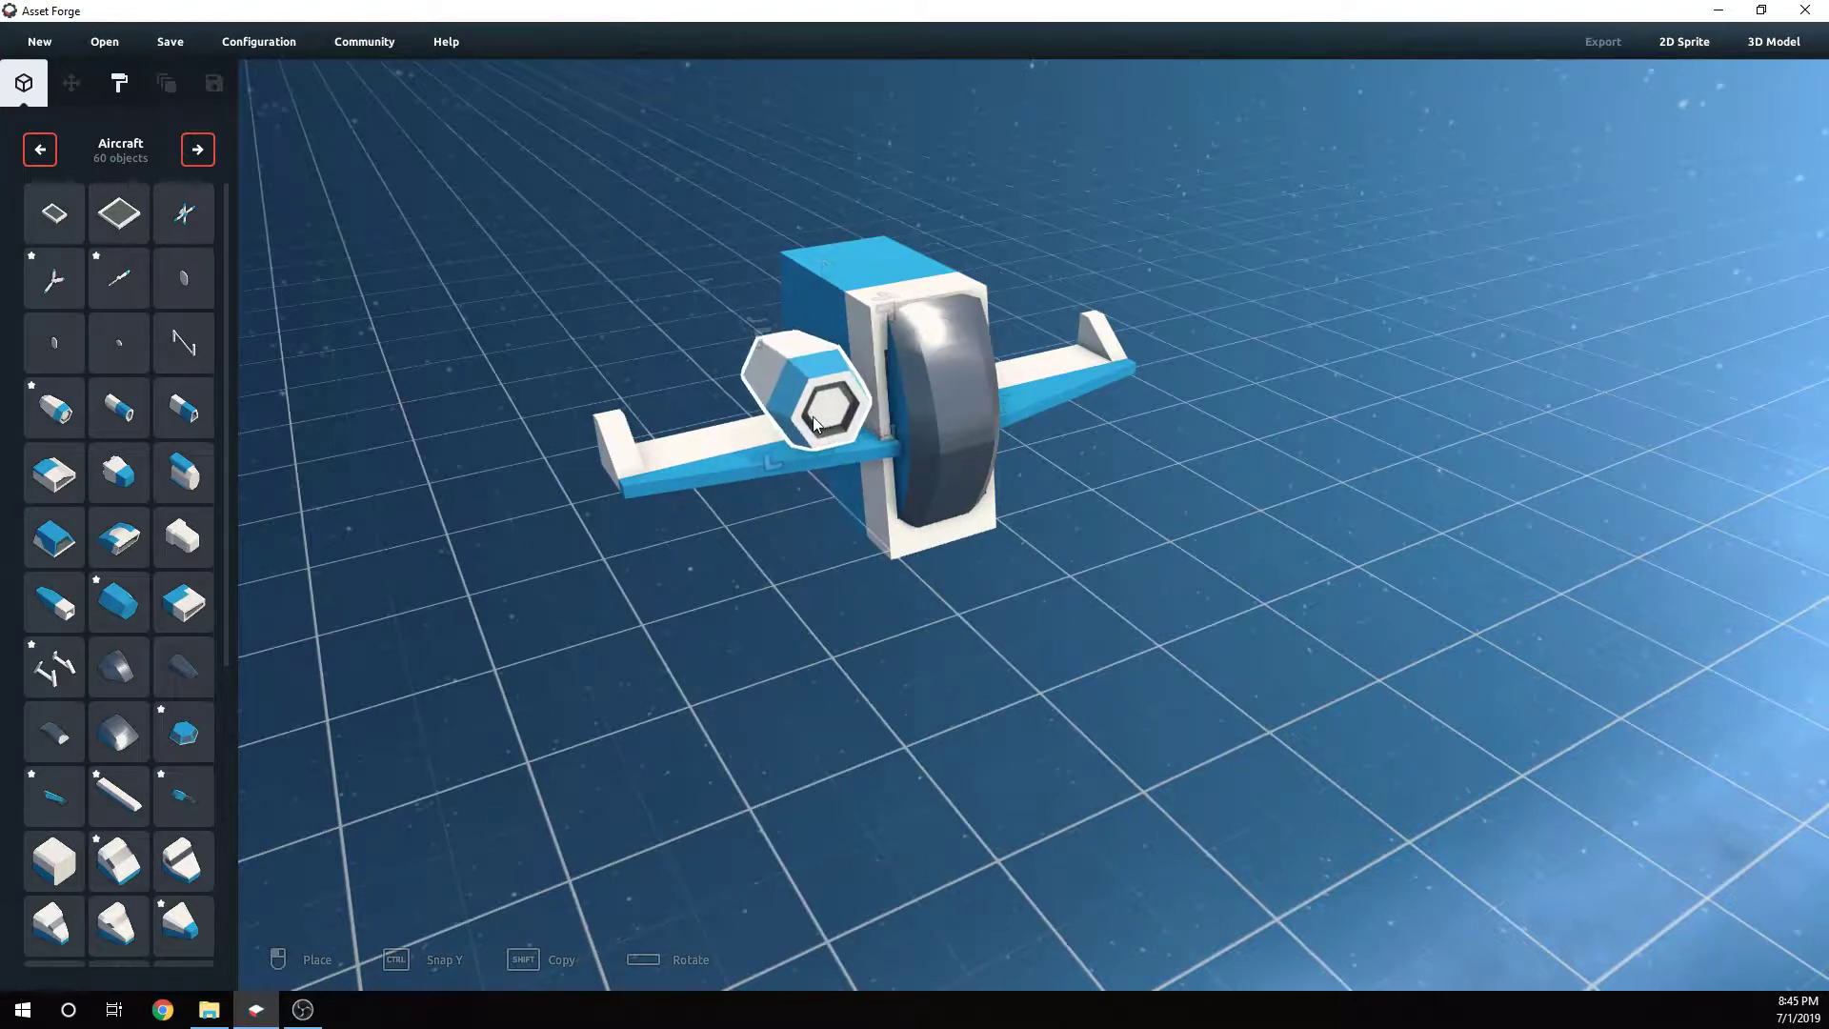
{"action": "left_click", "coordinate": [813, 415]}
{"action": "right_click_drag", "start_coordinate": [992, 473], "coordinate": [237, 349]}
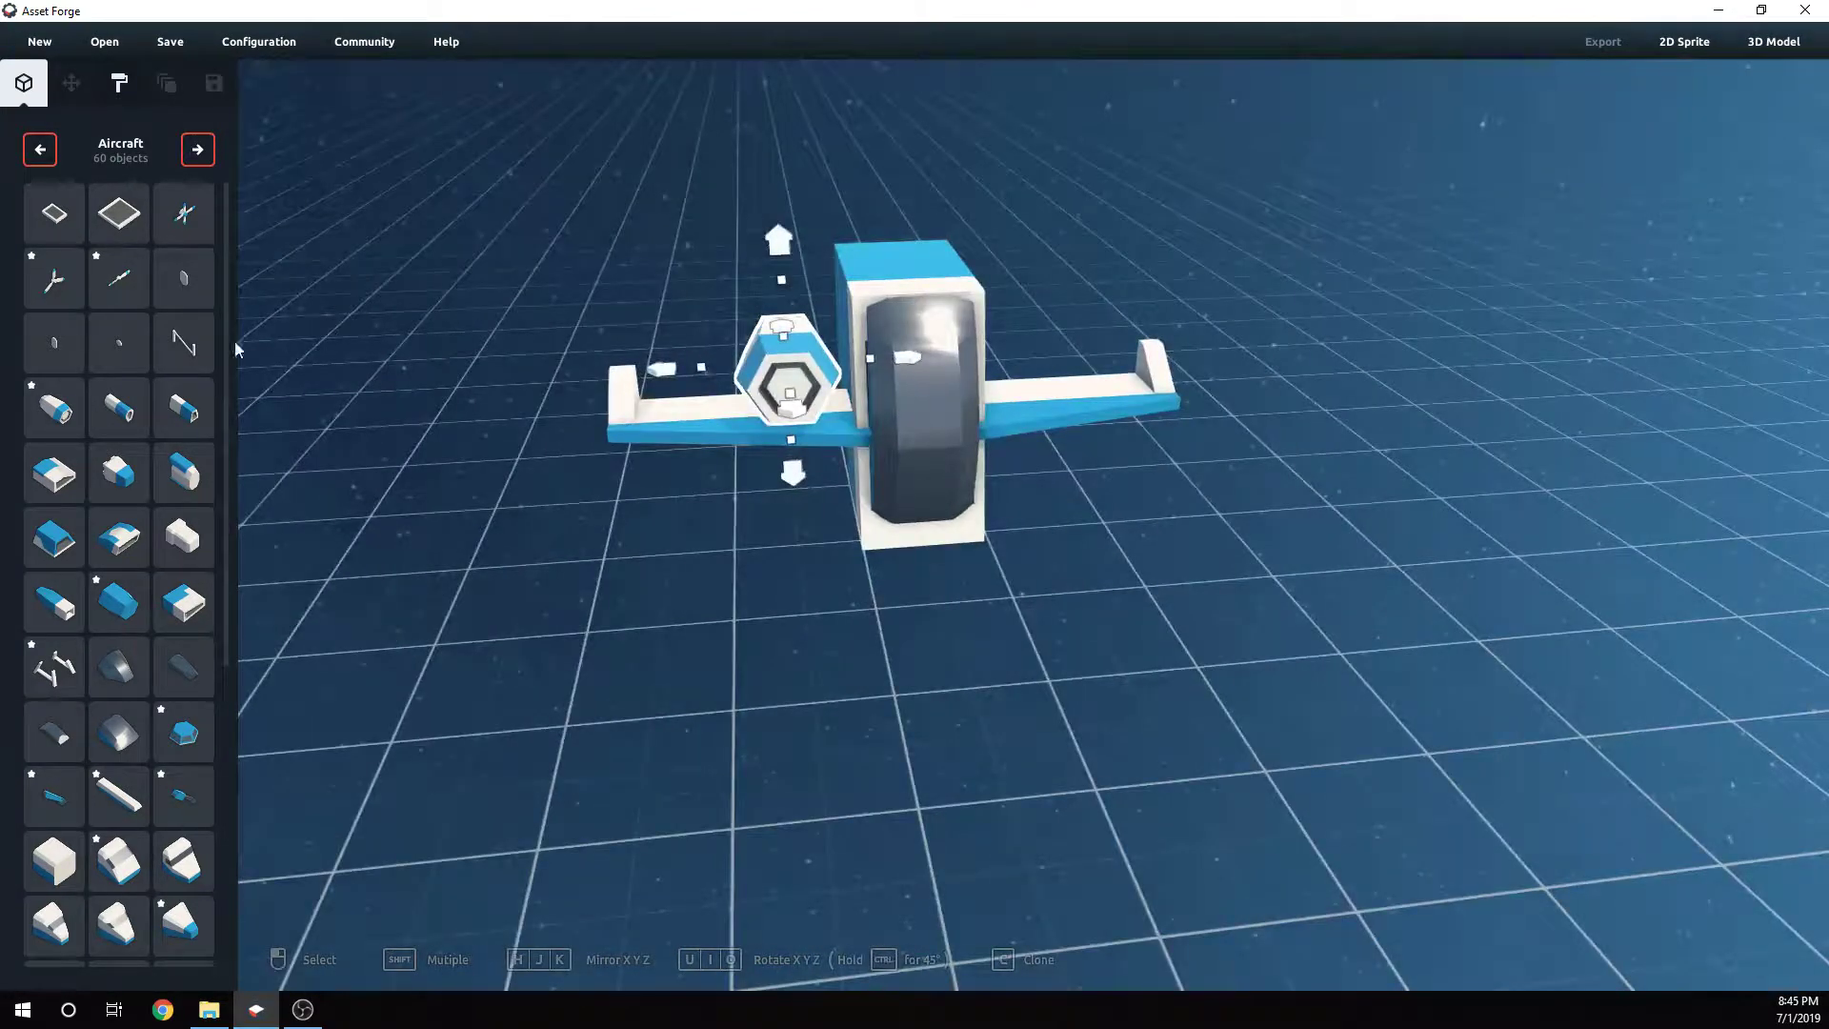
- Place a second engine pod on the right wing beside the fuselage
{"action": "left_click", "coordinate": [58, 407]}
{"action": "left_click", "coordinate": [1026, 400]}
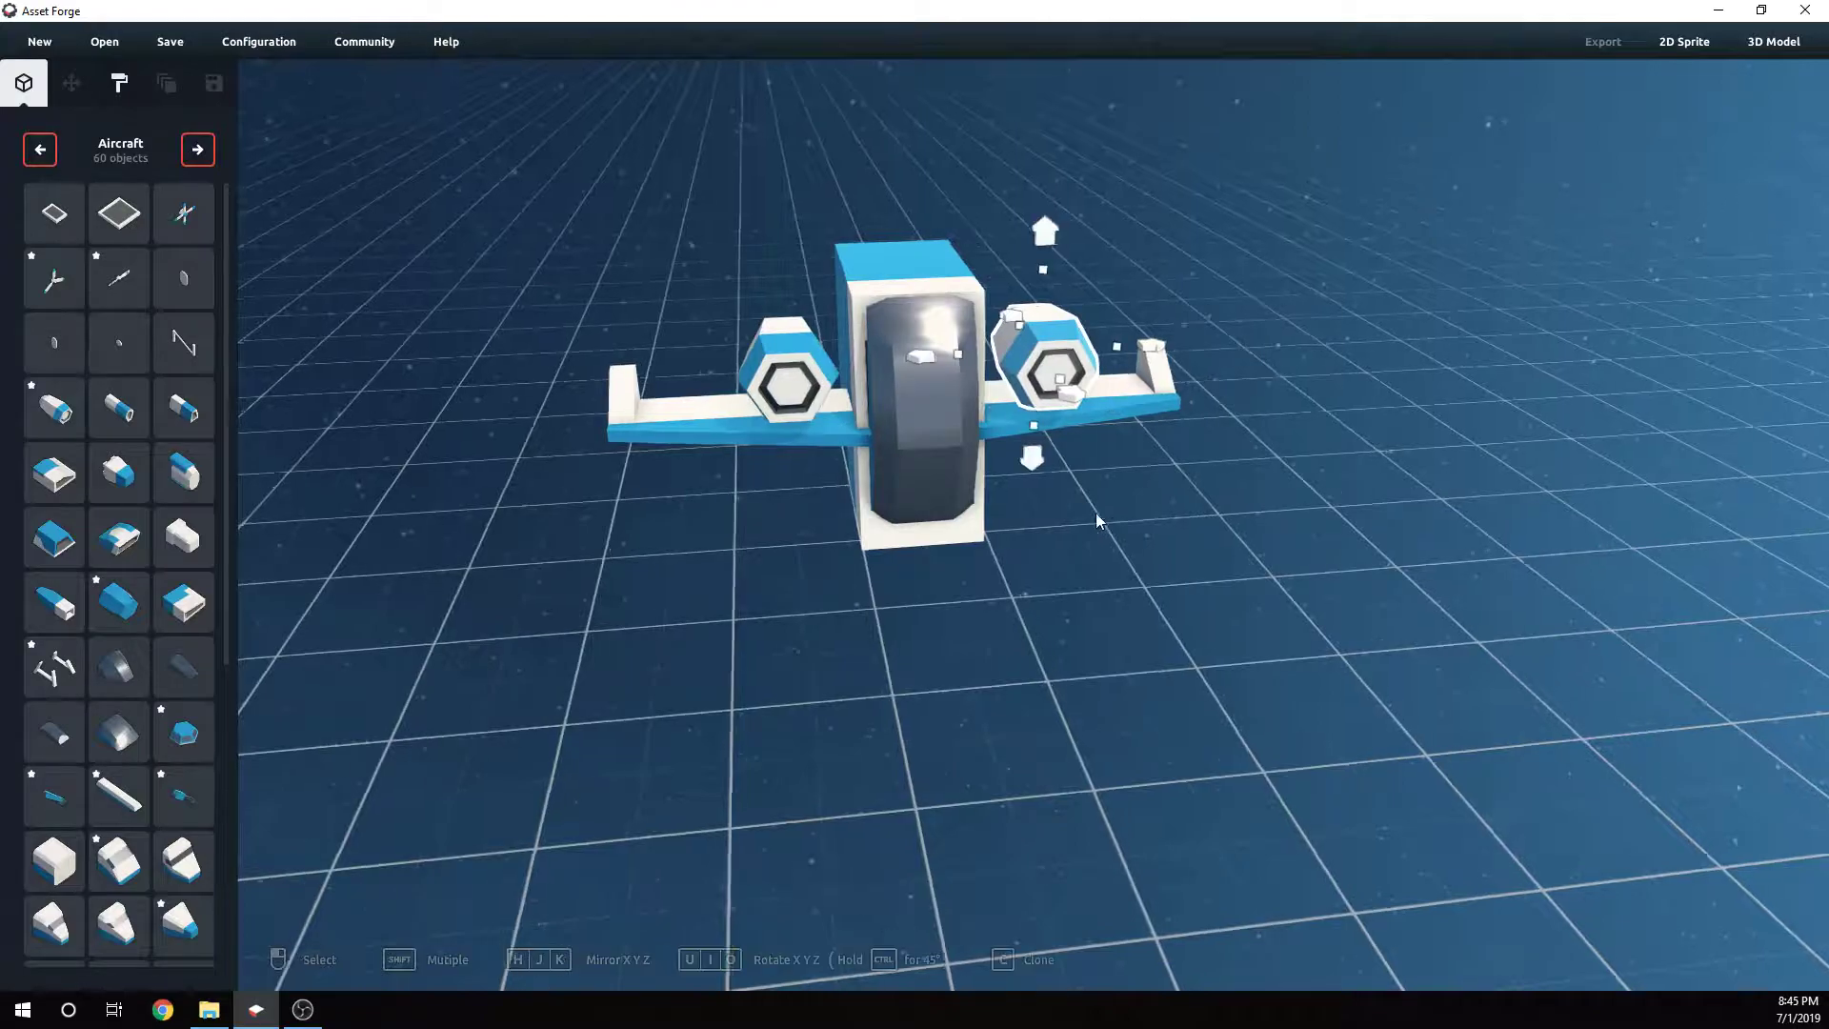
{"action": "right_click_drag", "start_coordinate": [1026, 400], "coordinate": [1225, 535]}
{"action": "right_click_drag", "start_coordinate": [1065, 503], "coordinate": [869, 472]}
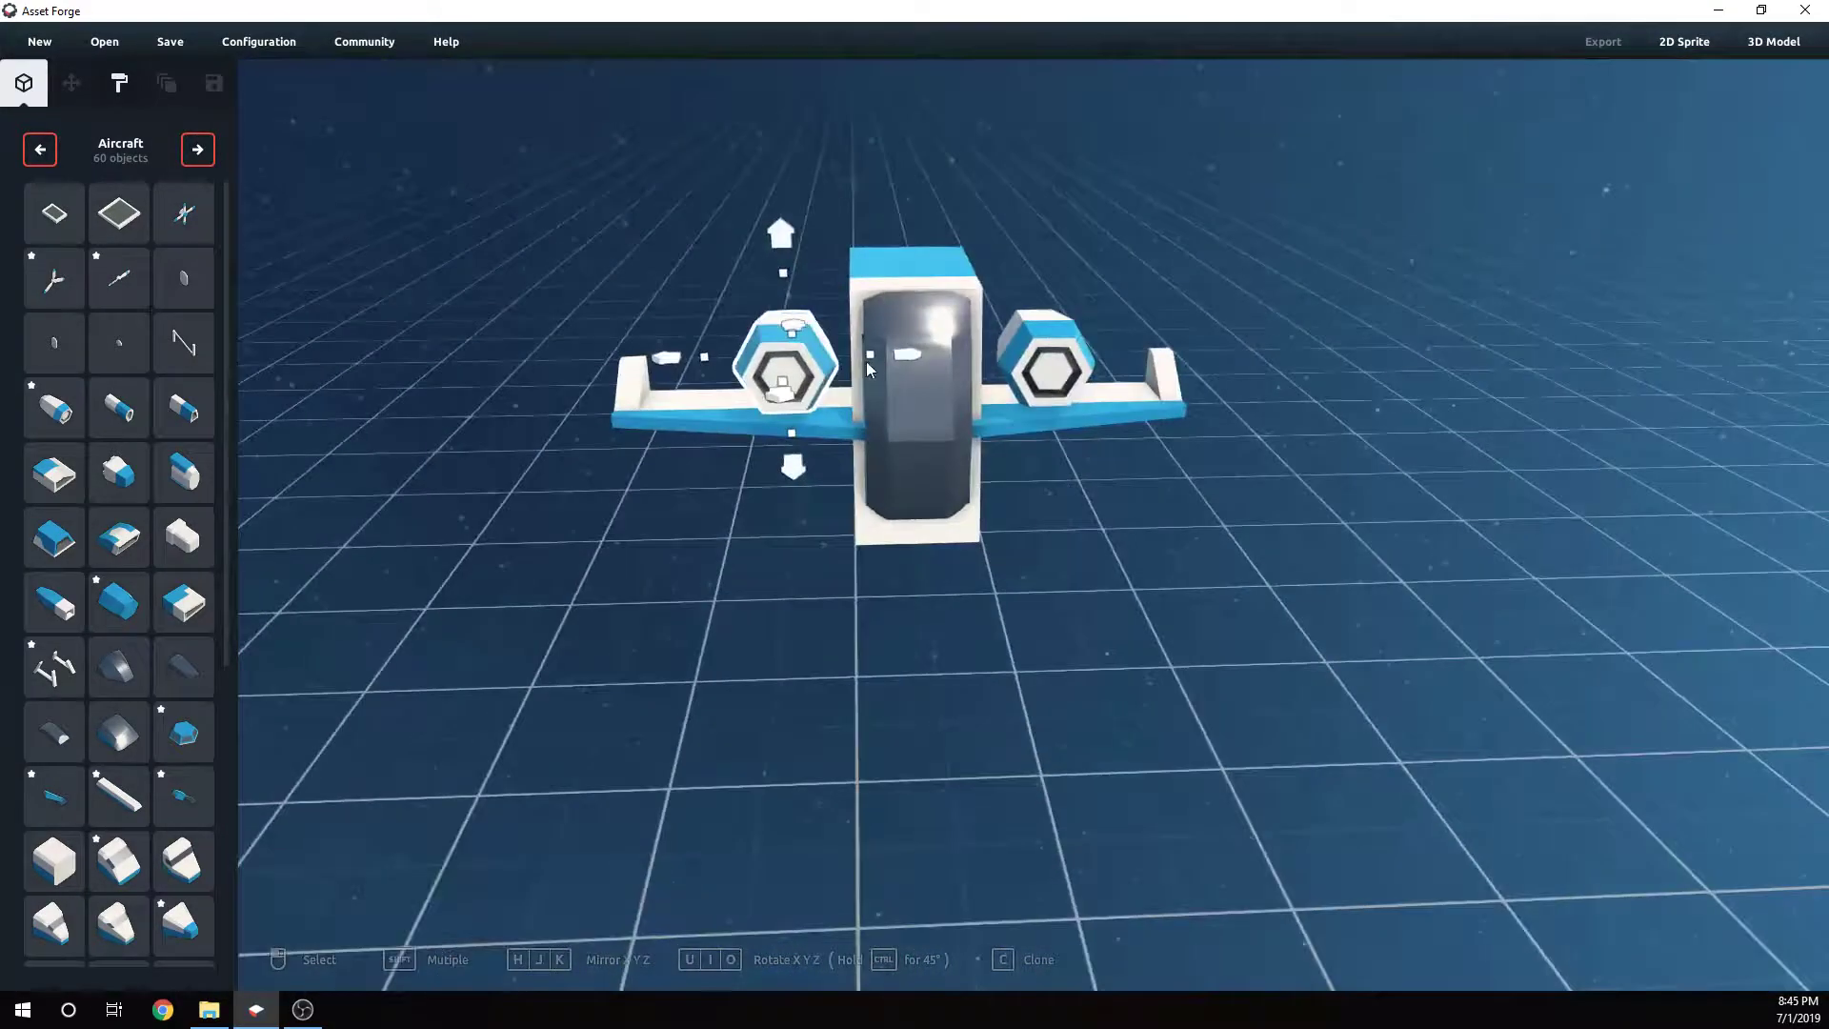
- Stretch the engine pods lengthwise to about 1.9 along the fuselage
{"action": "left_click_drag", "start_coordinate": [871, 354], "coordinate": [933, 352]}
{"action": "left_click", "coordinate": [1010, 366]}
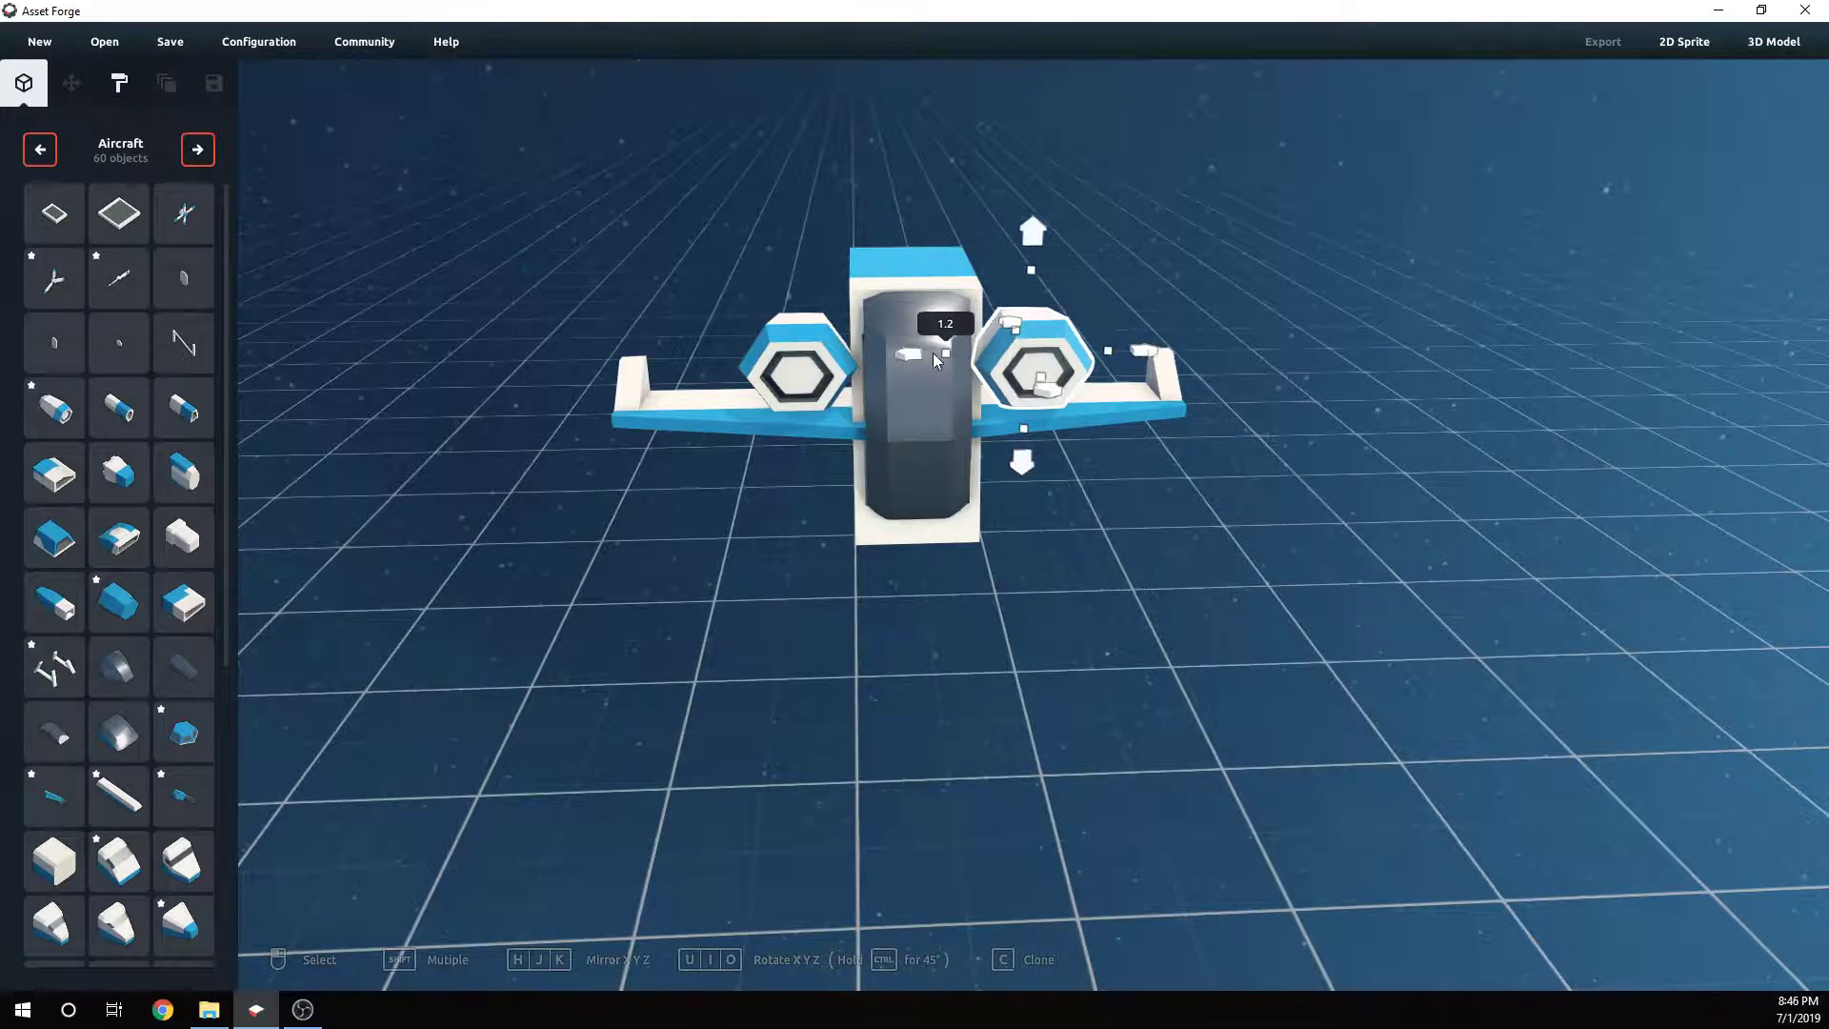
{"action": "left_click", "coordinate": [810, 316]}
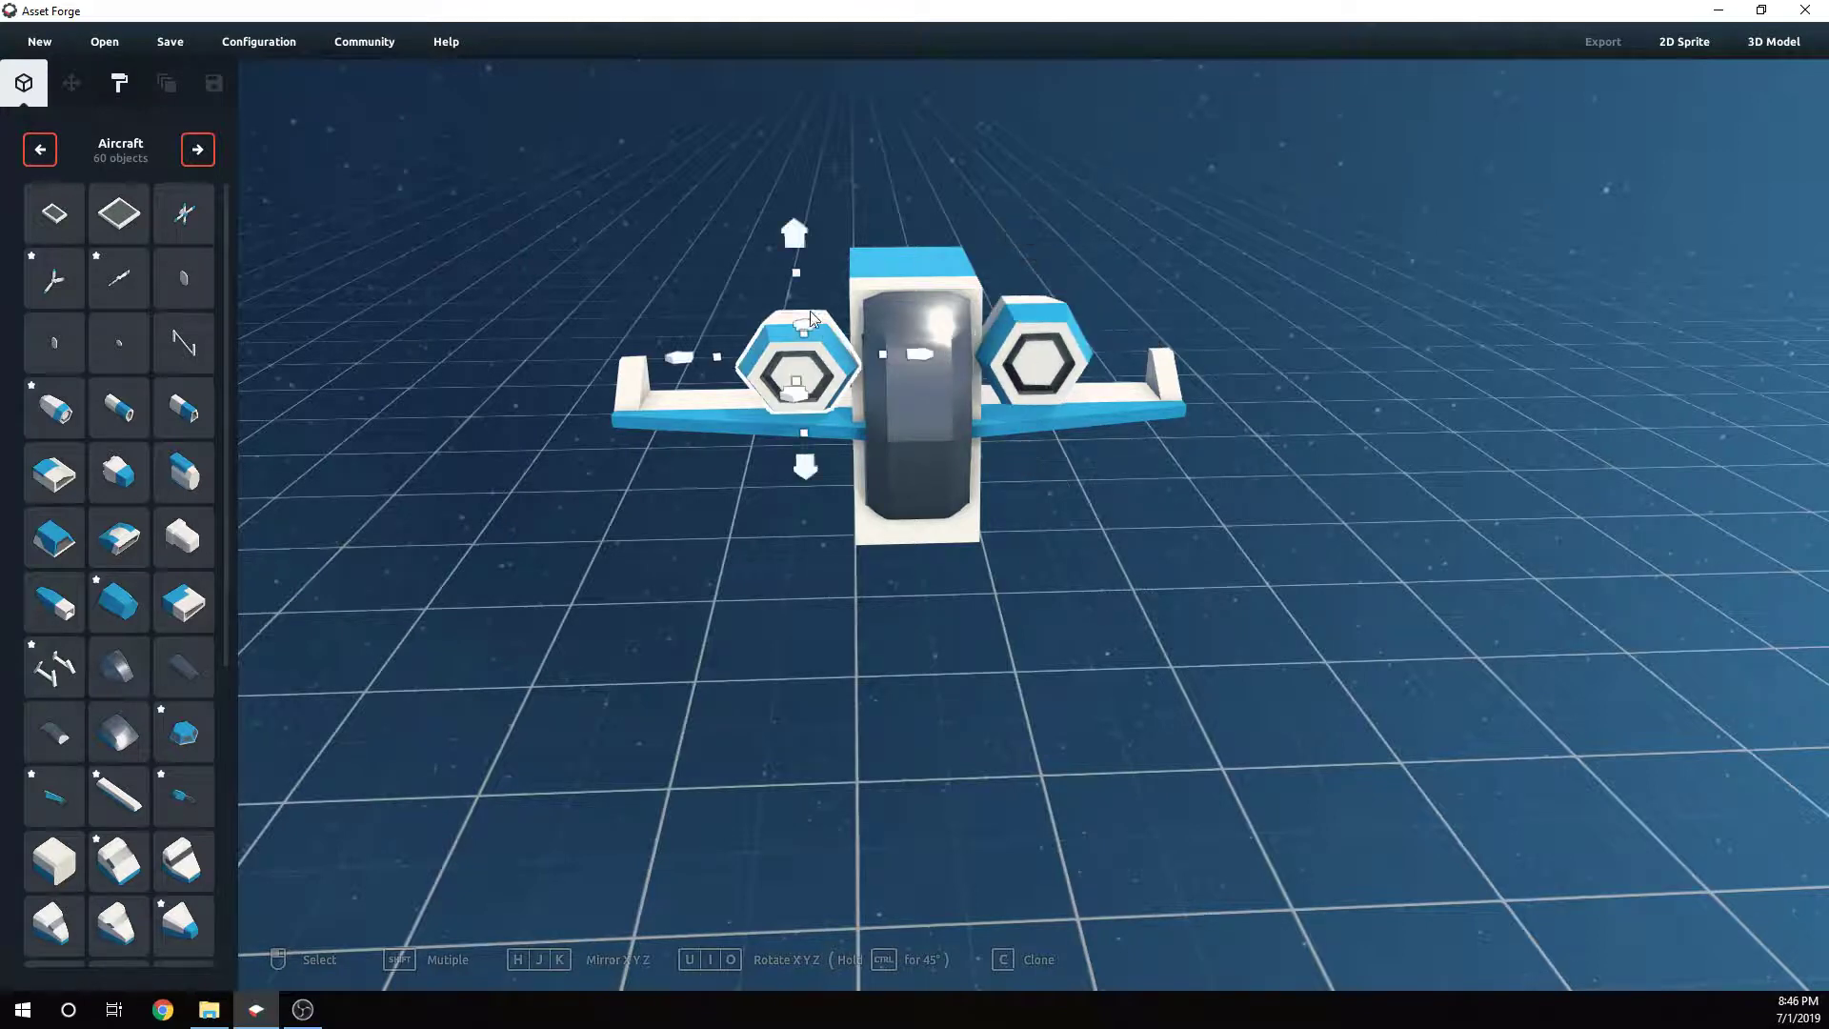
{"action": "left_click", "coordinate": [1021, 465]}
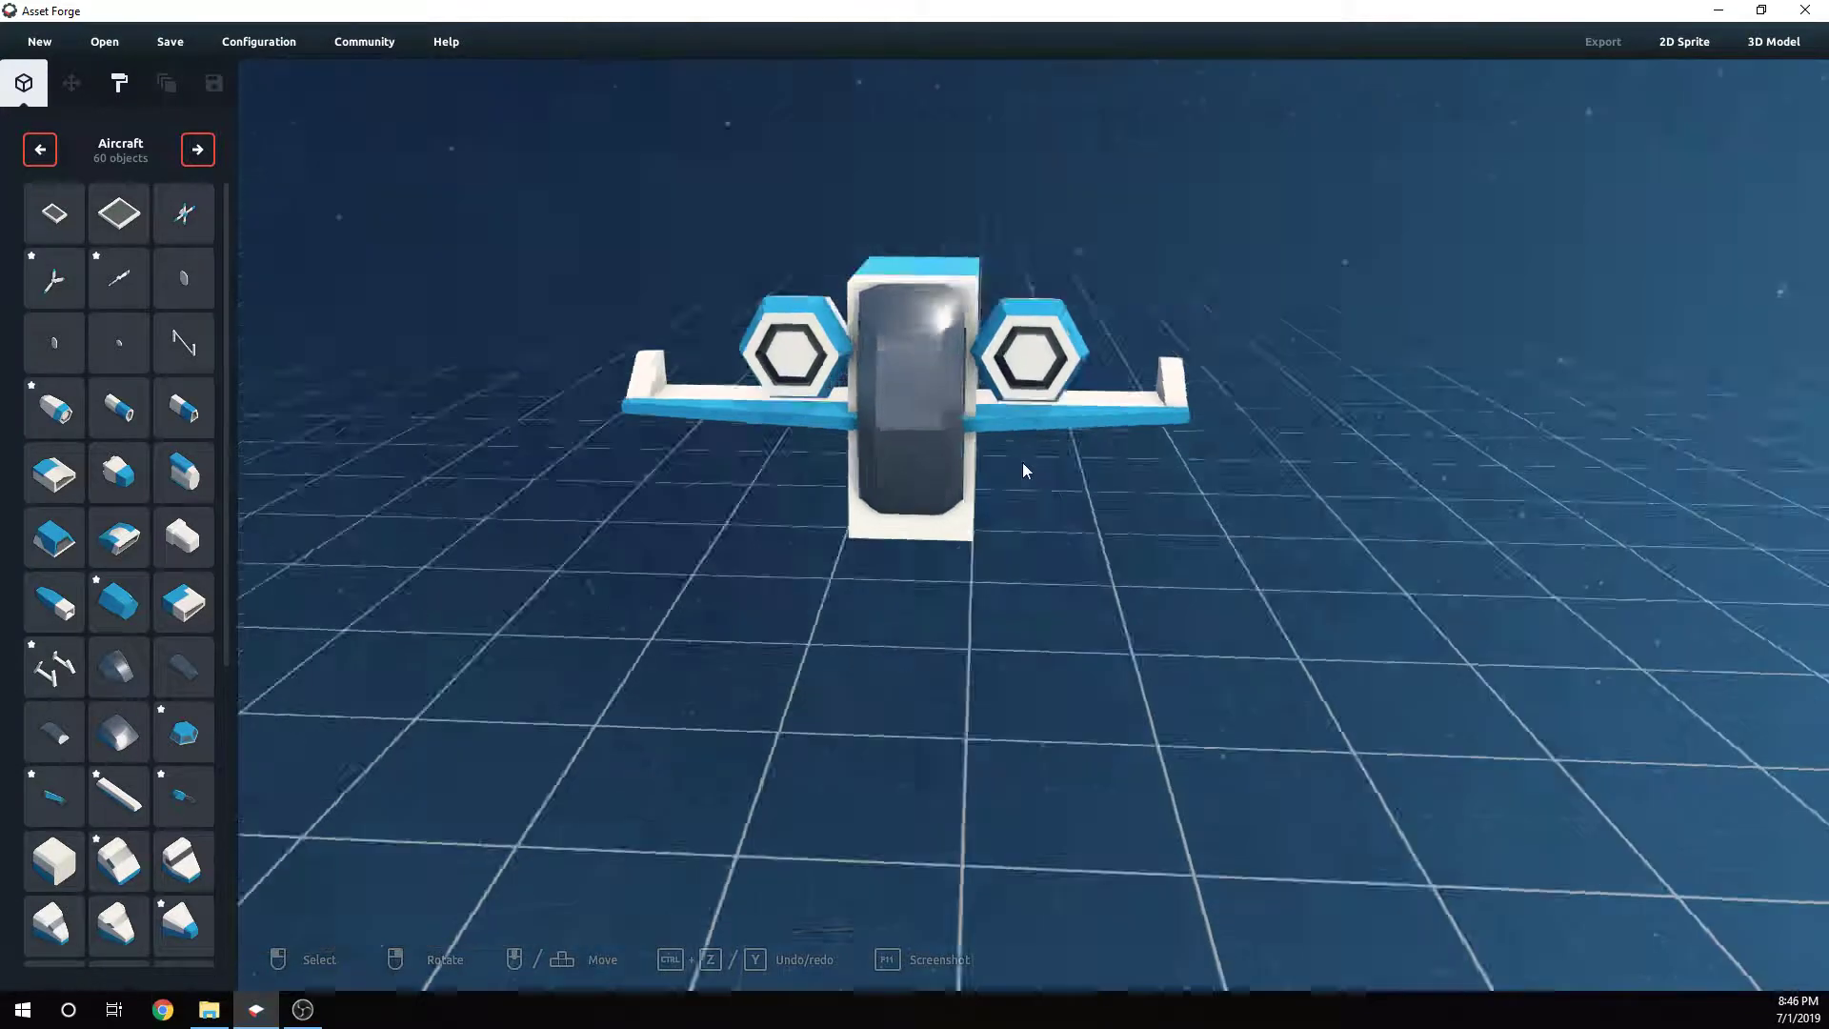
{"action": "right_click_drag", "start_coordinate": [1021, 465], "coordinate": [1013, 421]}
{"action": "left_click", "coordinate": [1013, 421]}
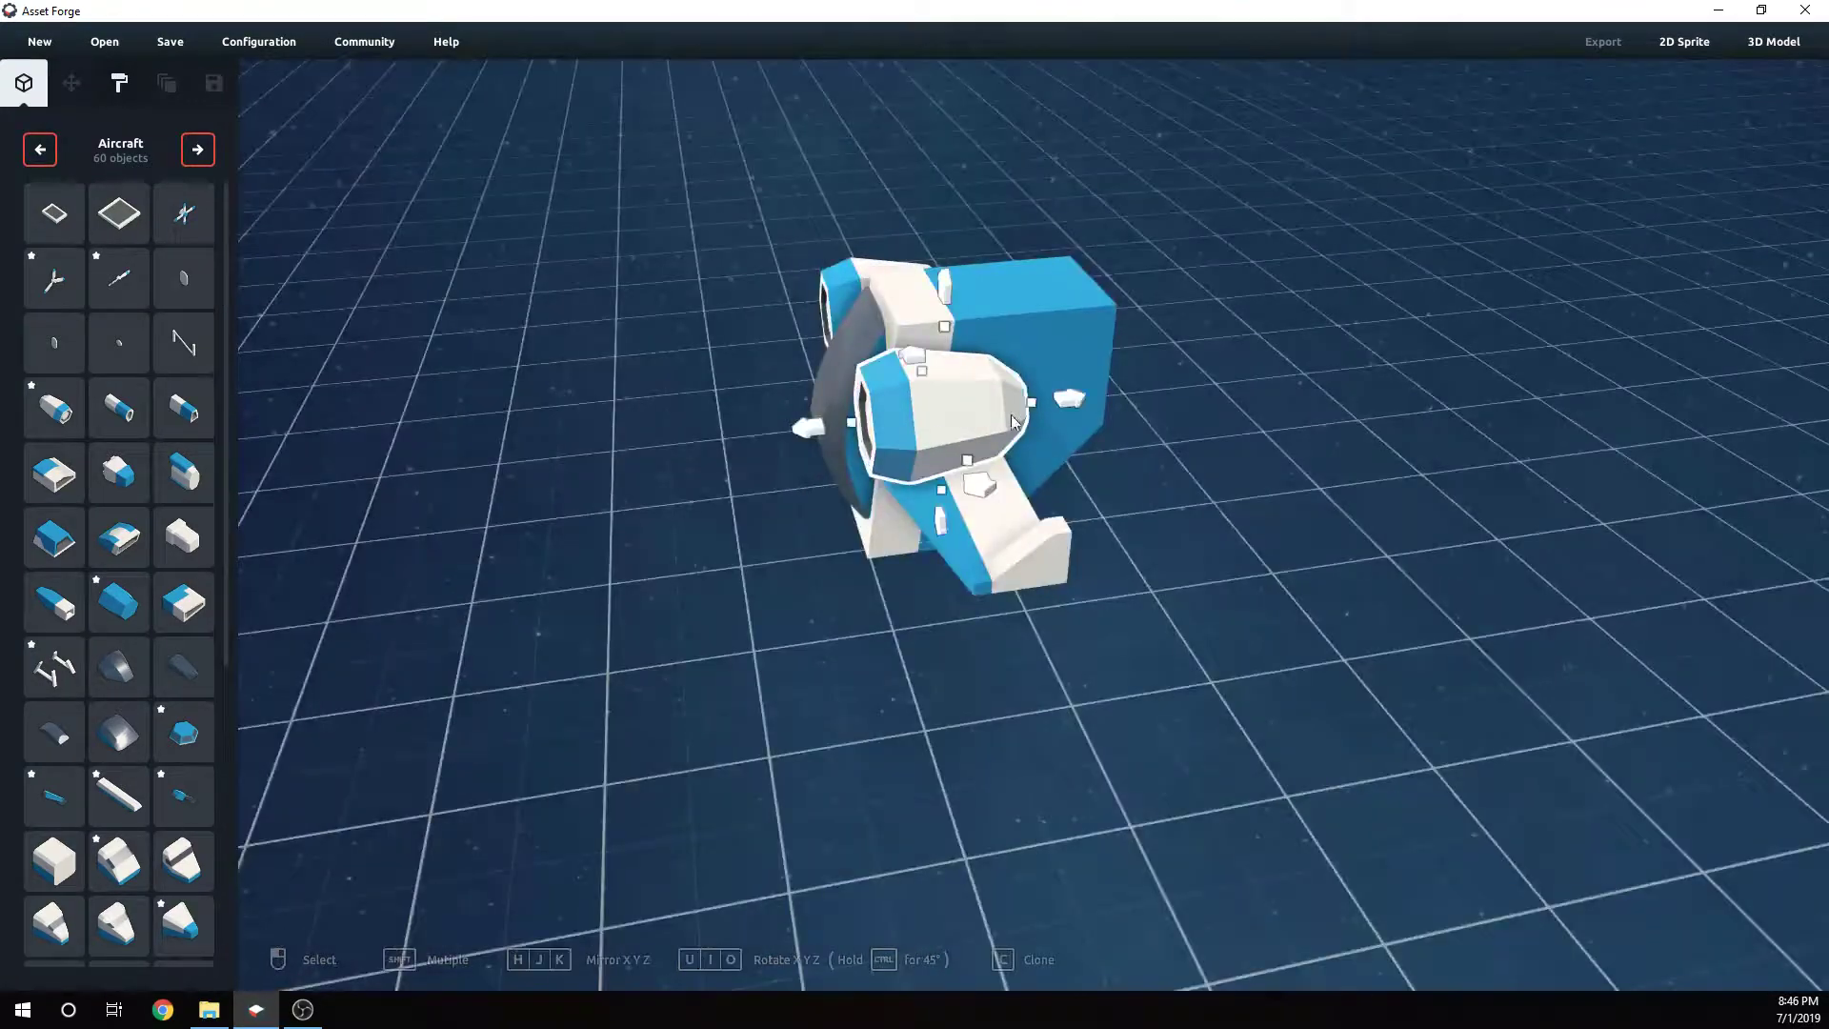
{"action": "left_click_drag", "start_coordinate": [1034, 409], "coordinate": [1181, 398]}
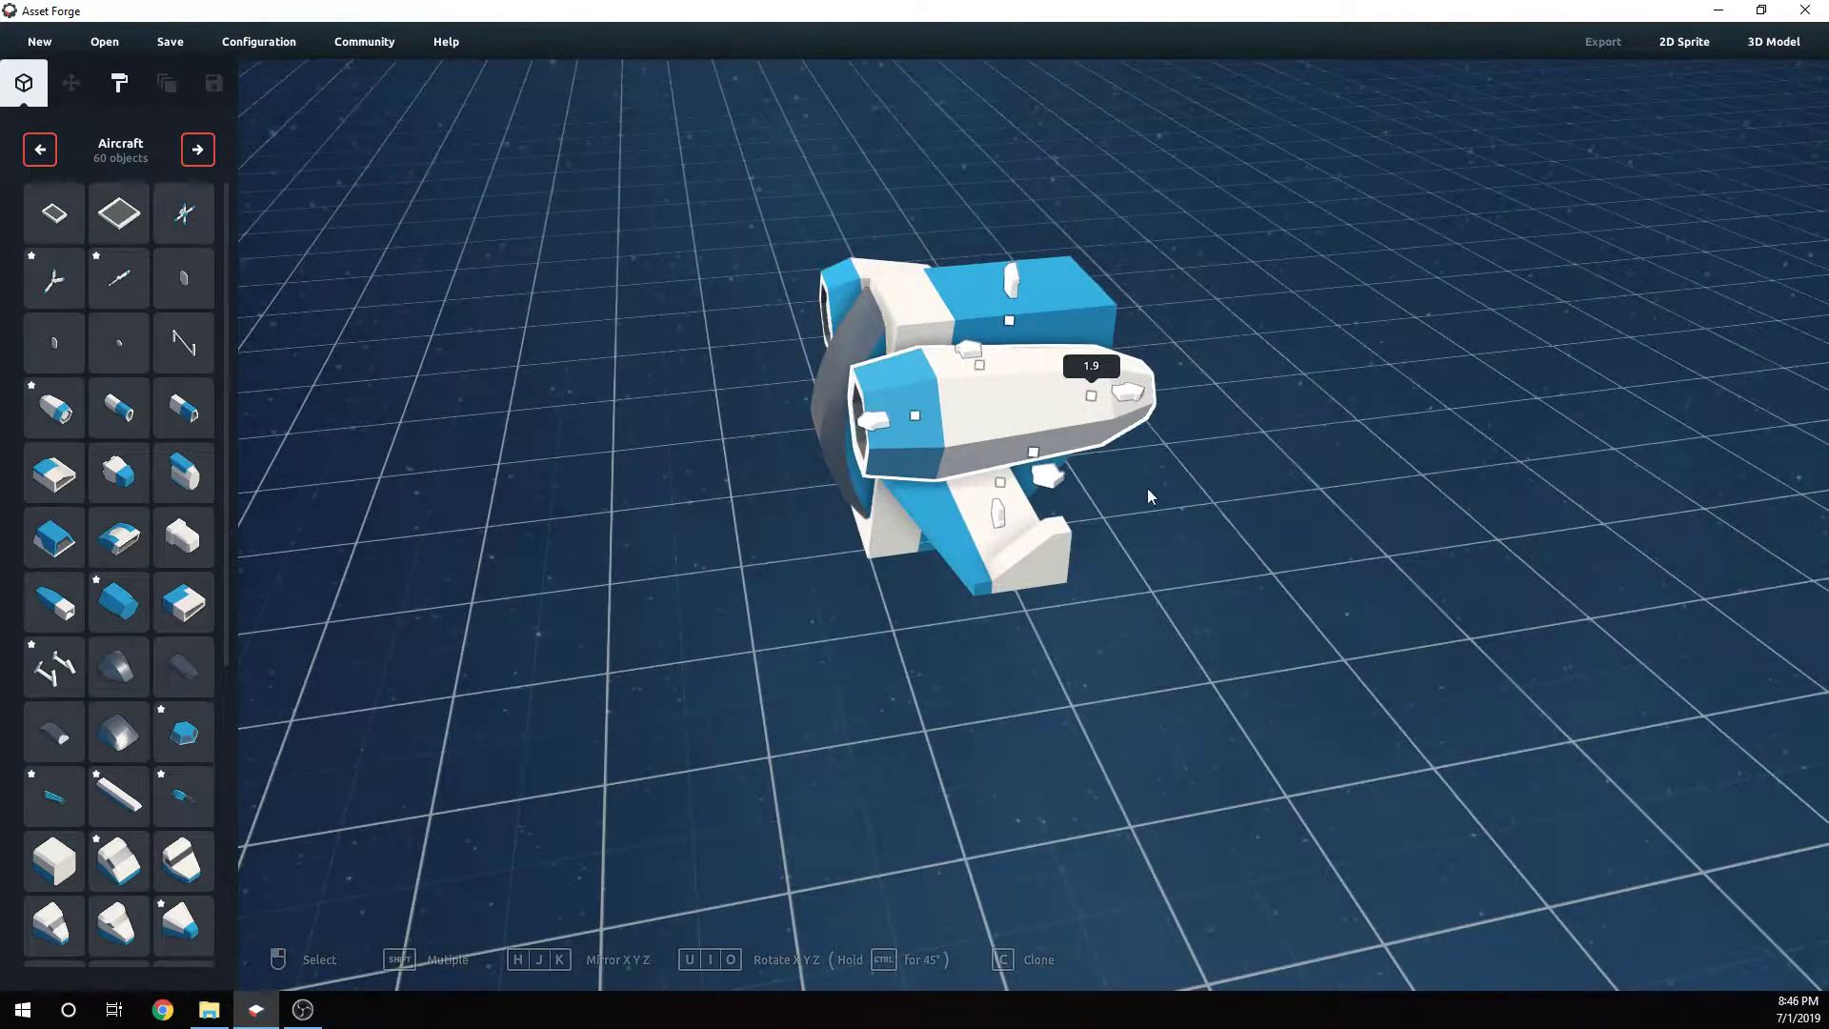
{"action": "left_click", "coordinate": [1131, 531]}
{"action": "right_click_drag", "start_coordinate": [1131, 524], "coordinate": [1095, 576]}
{"action": "left_click", "coordinate": [945, 312]}
{"action": "left_click_drag", "start_coordinate": [1003, 320], "coordinate": [1116, 326]}
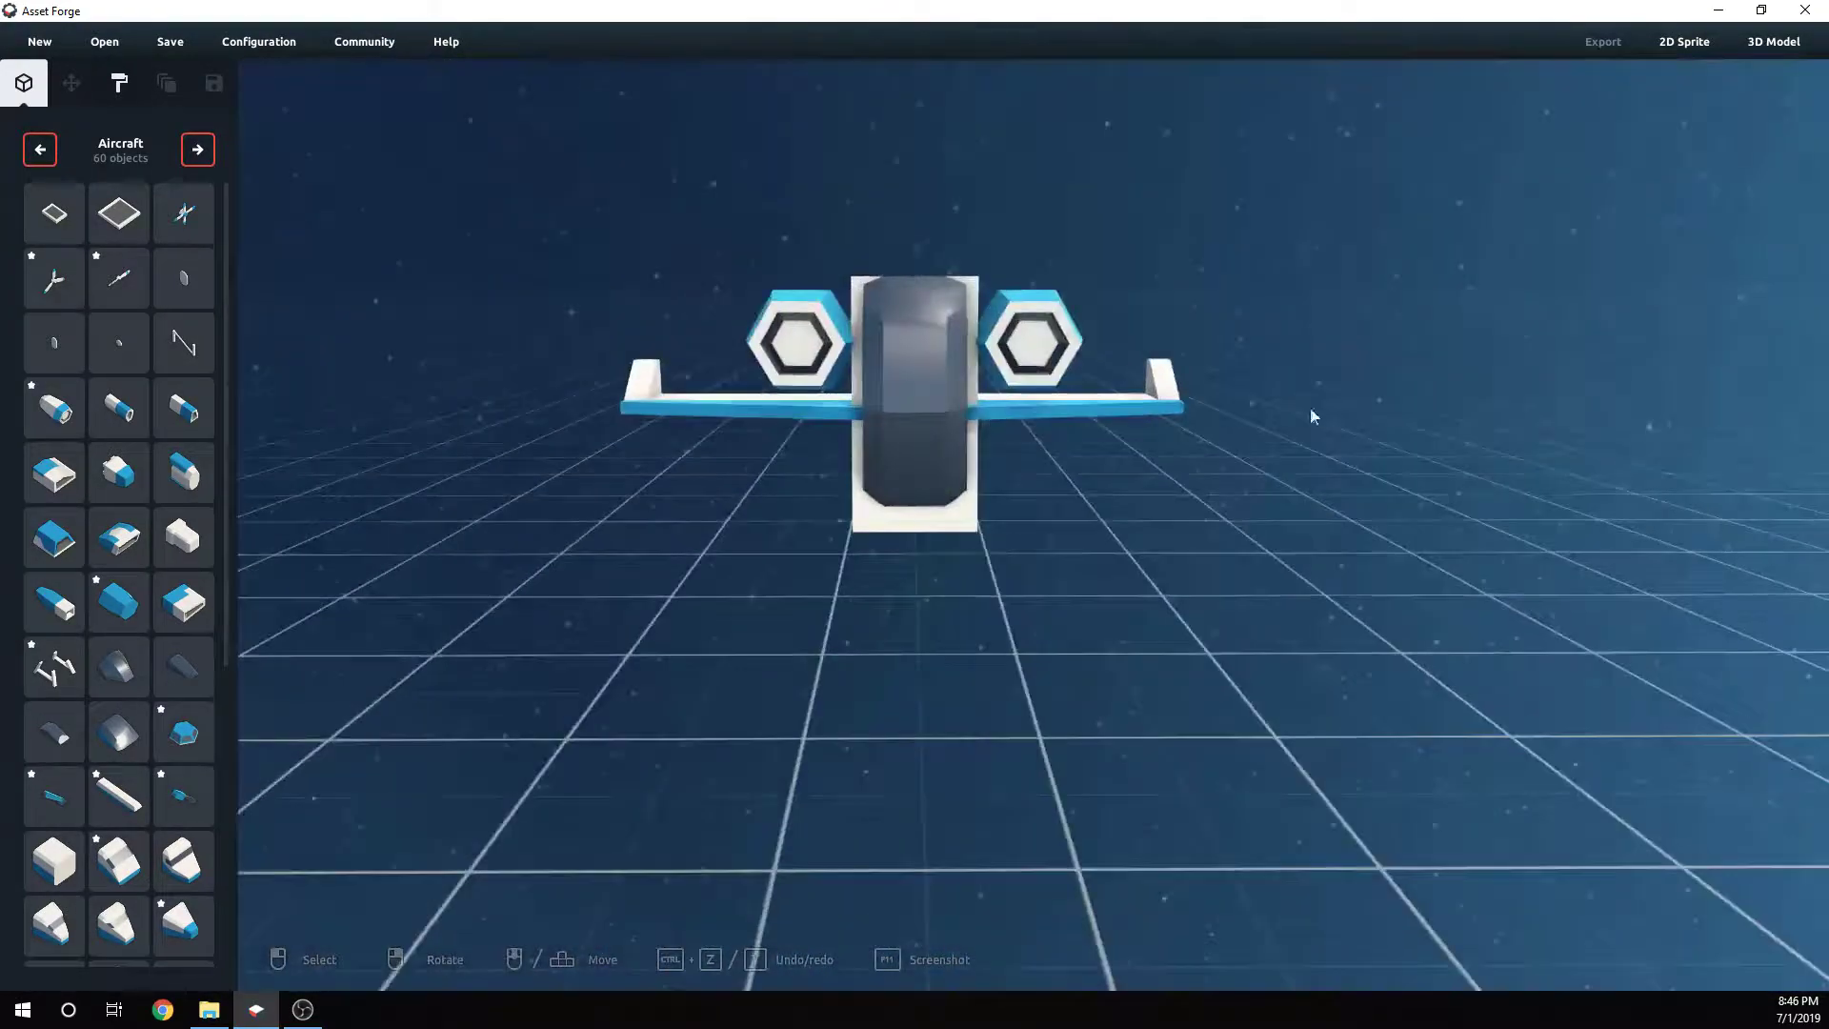
- Enlarge the right engine pod's width and height
{"action": "left_click", "coordinate": [1000, 307]}
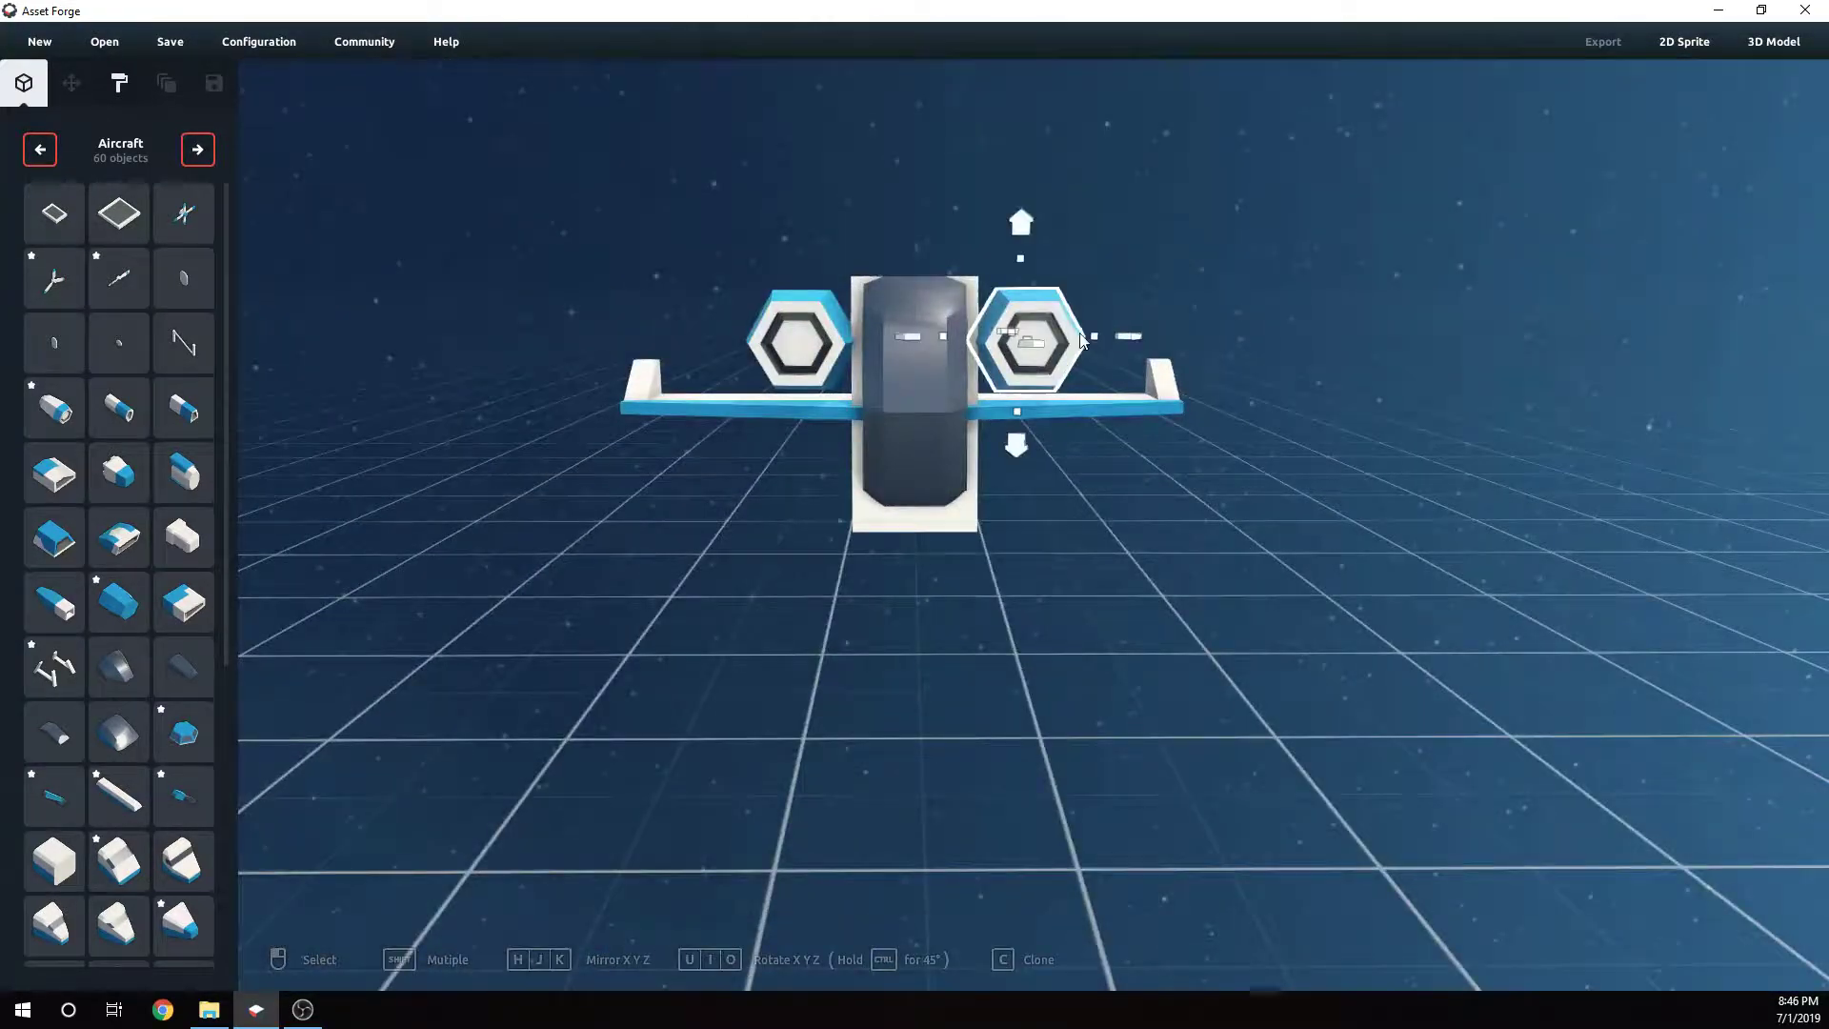
{"action": "left_click_drag", "start_coordinate": [1105, 337], "coordinate": [1142, 345]}
{"action": "left_click_drag", "start_coordinate": [1043, 272], "coordinate": [1043, 213]}
{"action": "left_click", "coordinate": [1244, 422]}
{"action": "right_click_drag", "start_coordinate": [1242, 415], "coordinate": [1314, 438]}
- Enlarge the left engine pod's width and height to 1.9 to match the right one
{"action": "left_click", "coordinate": [809, 364]}
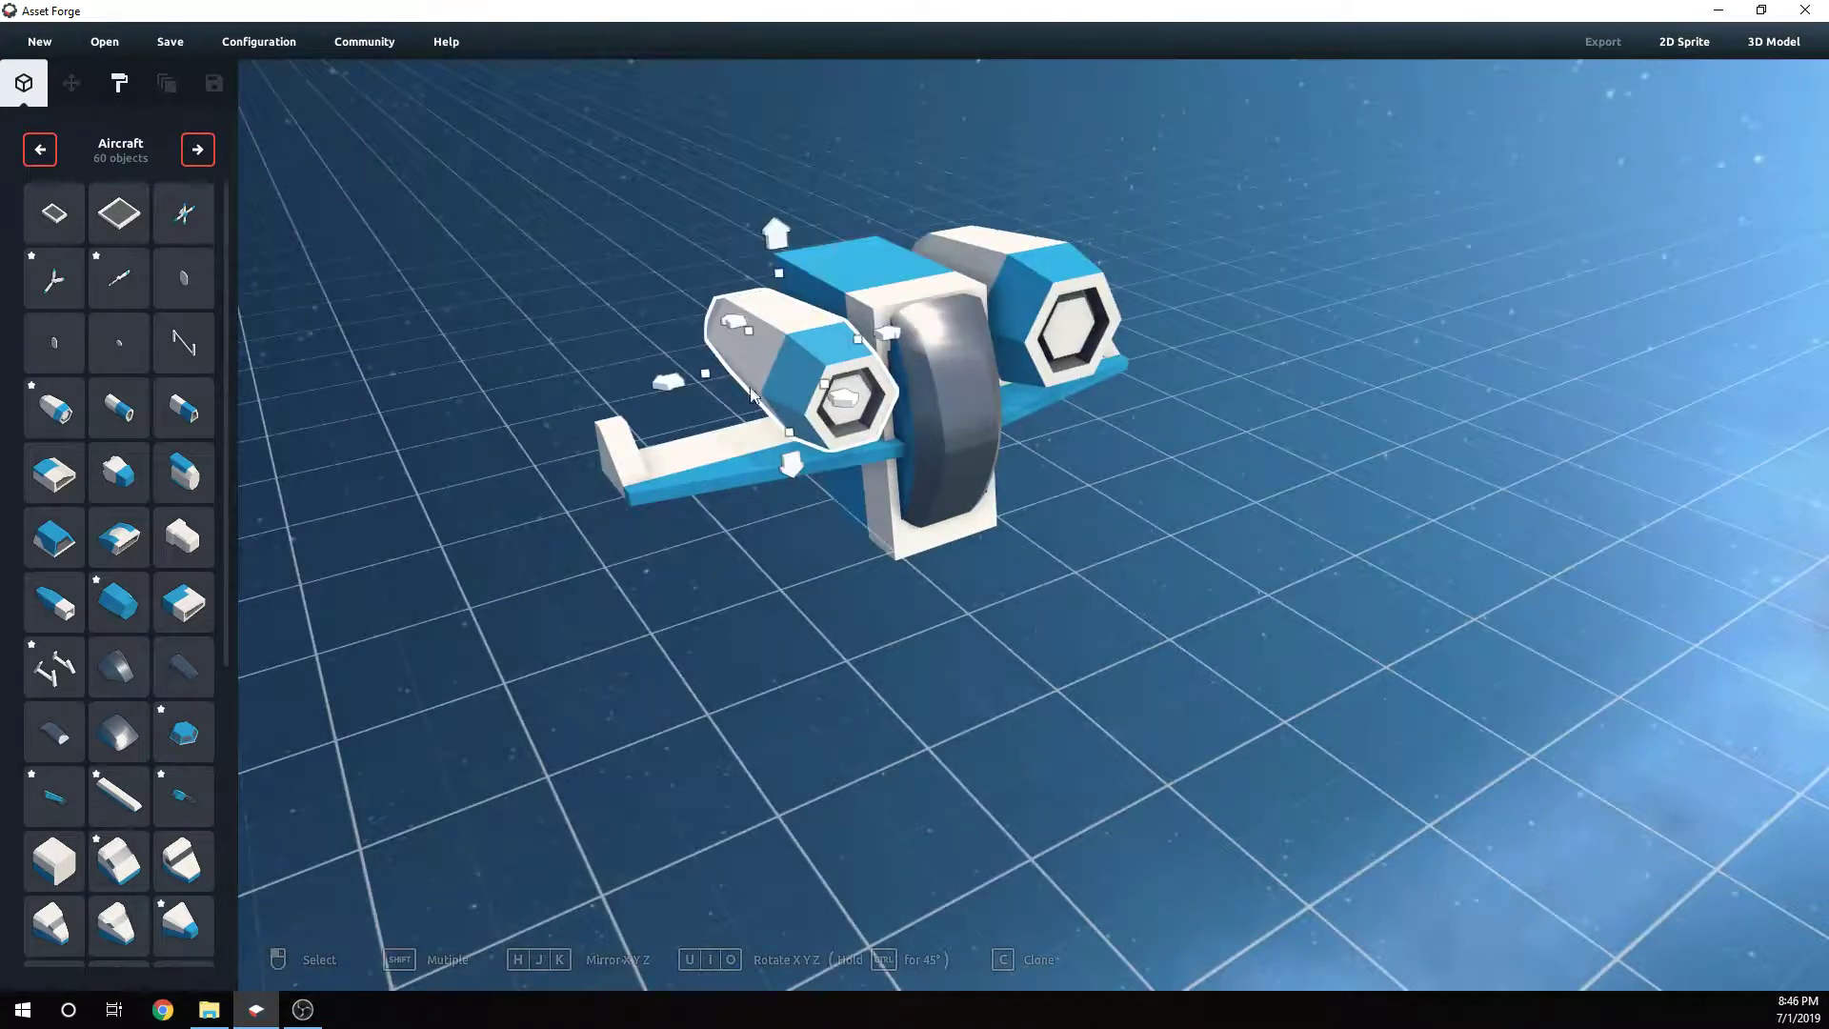
{"action": "left_click_drag", "start_coordinate": [705, 378], "coordinate": [669, 380]}
{"action": "left_click_drag", "start_coordinate": [752, 277], "coordinate": [752, 233]}
{"action": "right_click_drag", "start_coordinate": [1114, 466], "coordinate": [1012, 403]}
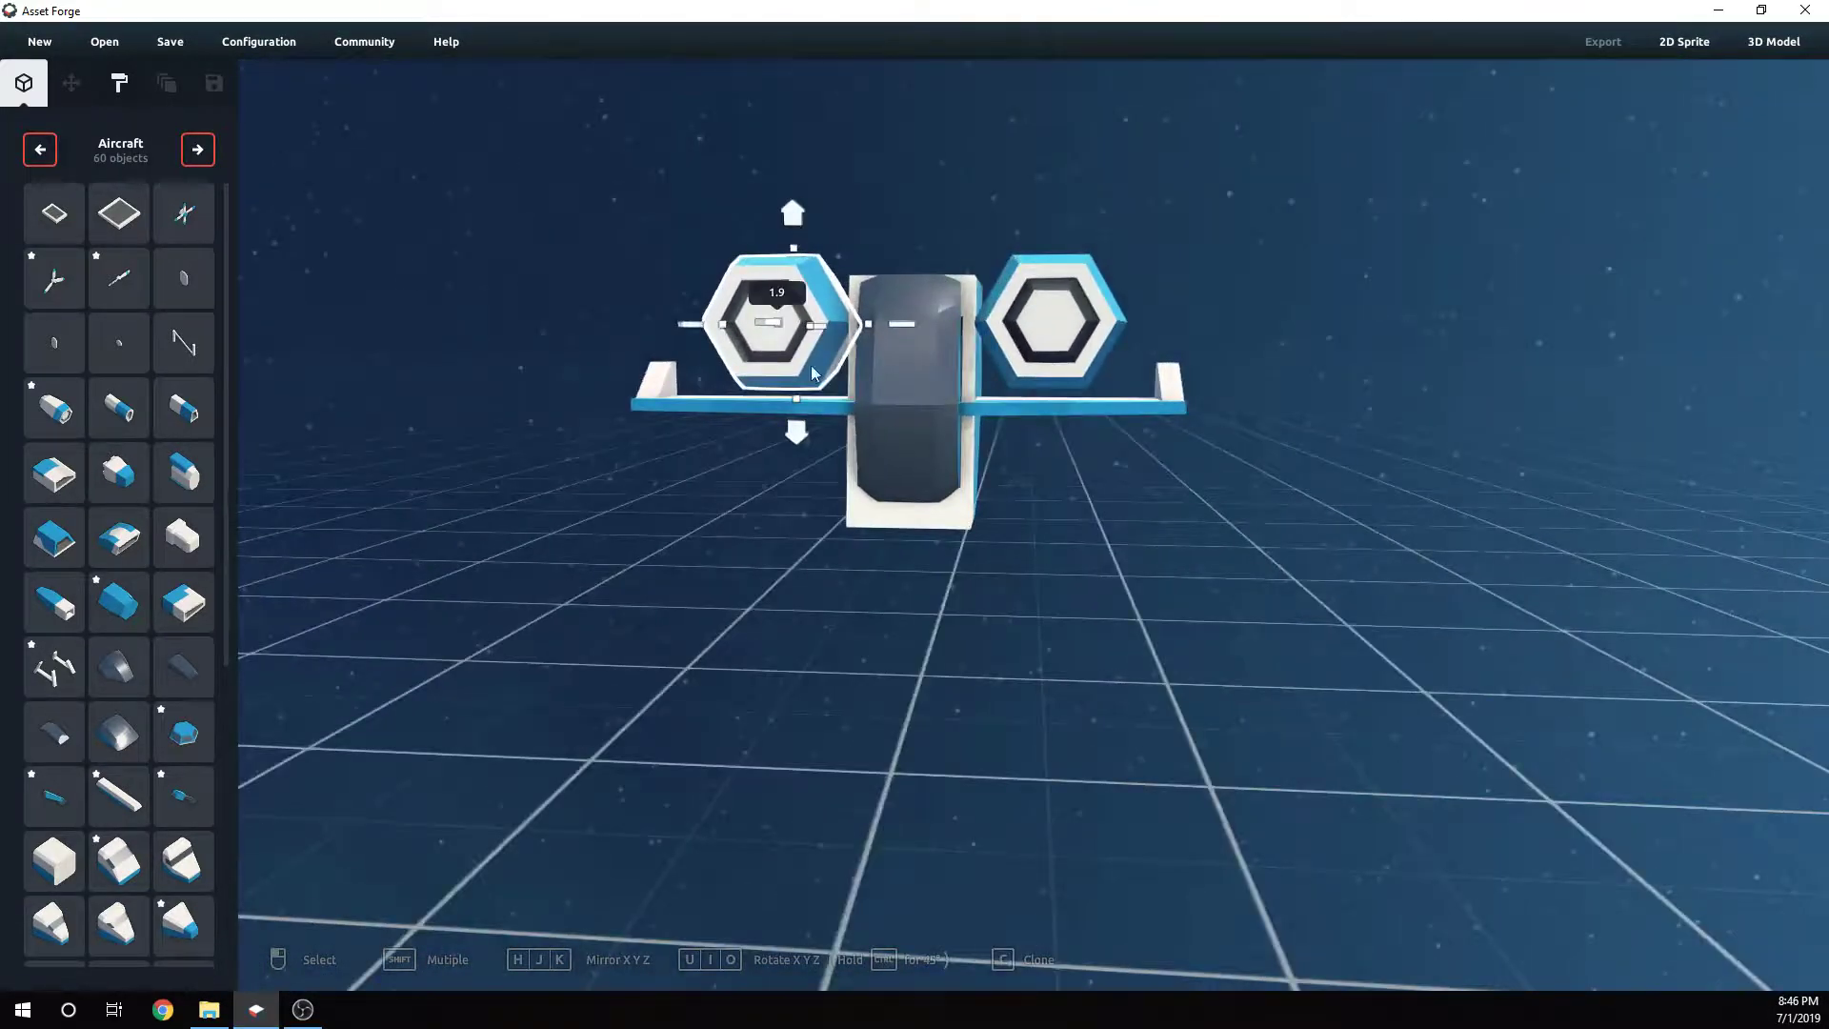
- Nudge both engine pods down slightly so they sit on the wings
{"action": "left_click_drag", "start_coordinate": [797, 438], "coordinate": [800, 447]}
{"action": "left_click", "coordinate": [1038, 388]}
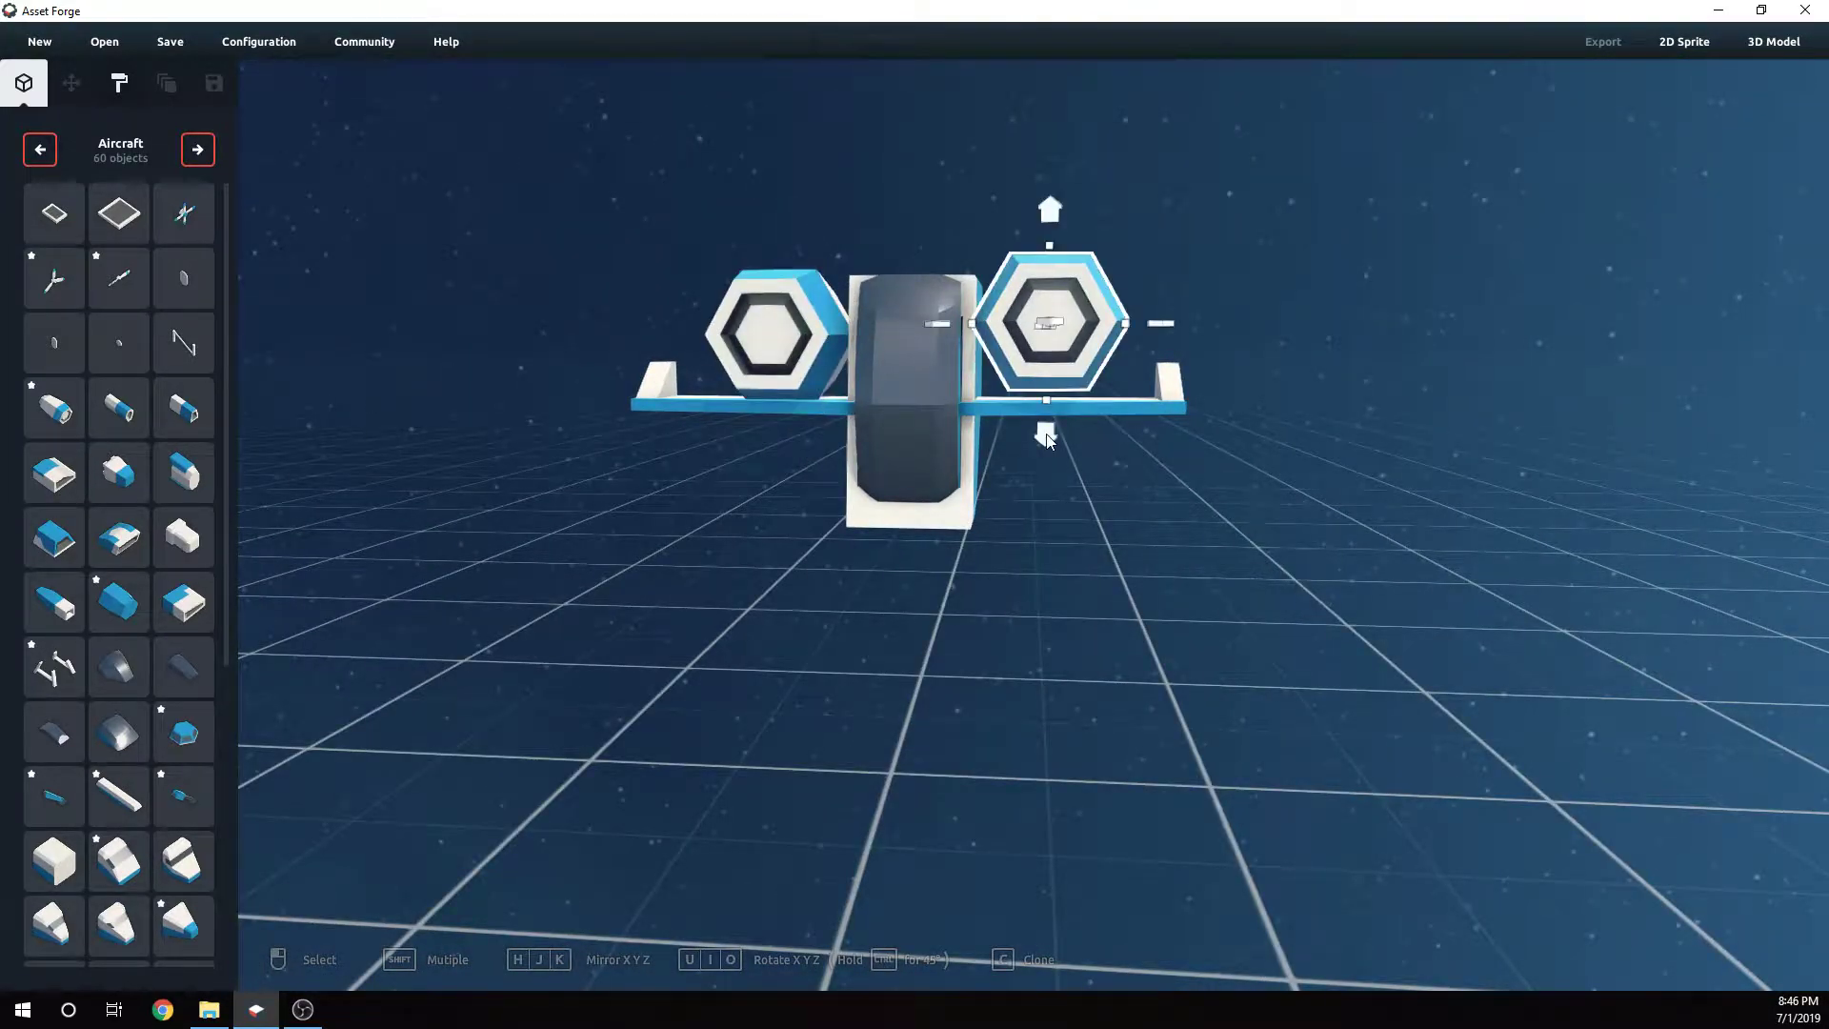
{"action": "left_click_drag", "start_coordinate": [1046, 438], "coordinate": [1045, 448]}
{"action": "left_click", "coordinate": [1090, 514]}
{"action": "right_click_drag", "start_coordinate": [1091, 515], "coordinate": [1072, 457]}
{"action": "left_click", "coordinate": [1074, 411]}
{"action": "right_click_drag", "start_coordinate": [1095, 543], "coordinate": [1163, 552]}
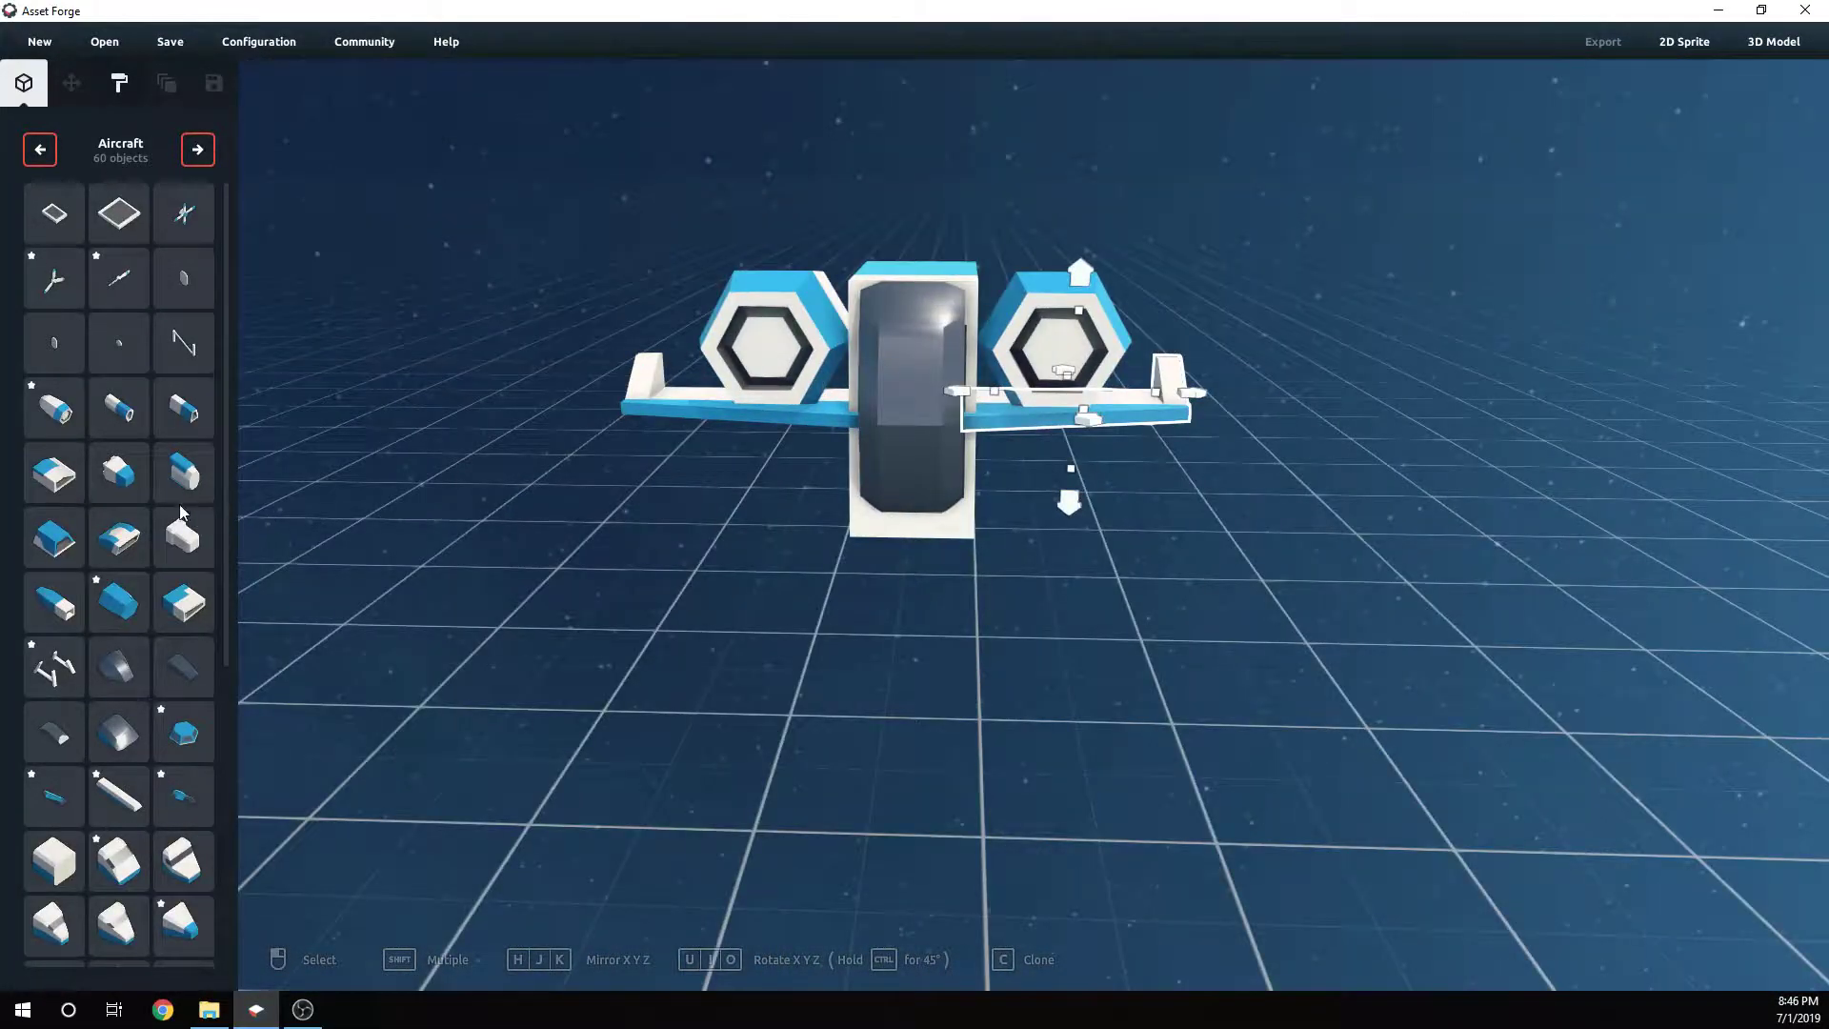
- Duplicate the left engine pod and move the copy below the wing
{"action": "left_click", "coordinate": [750, 362]}
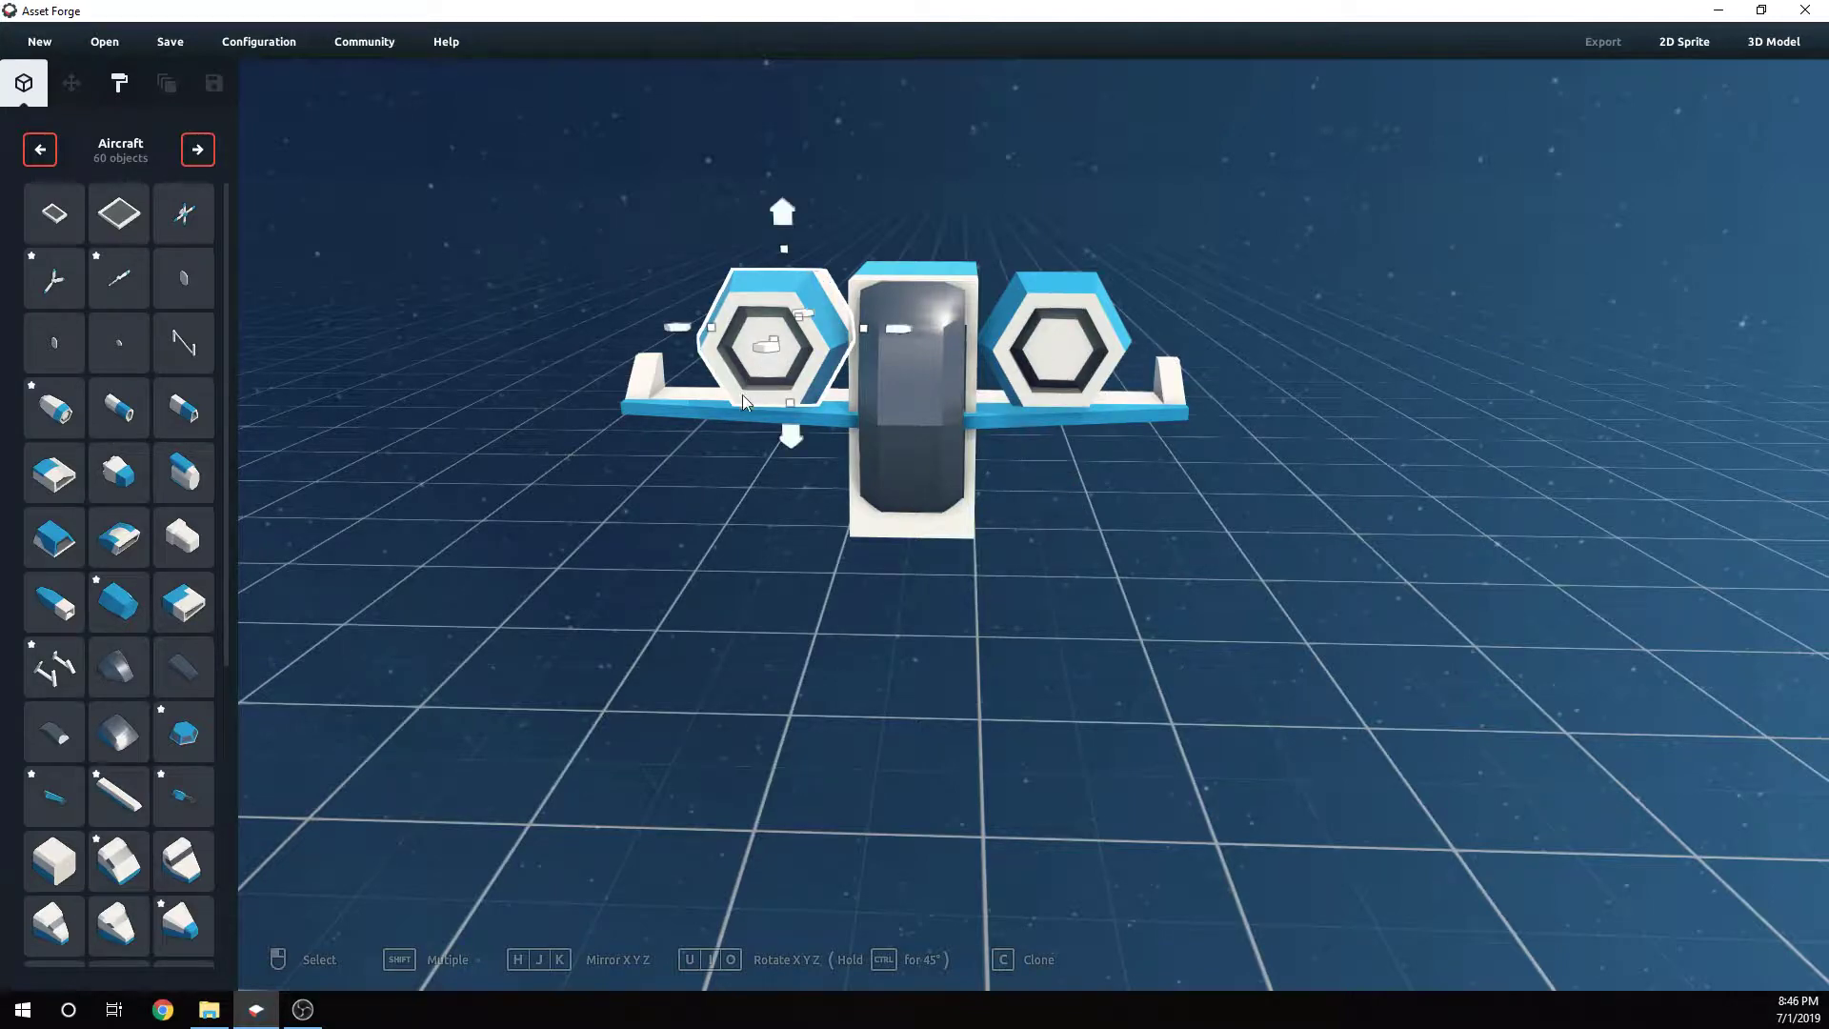
{"action": "left_click_drag", "start_coordinate": [786, 446], "coordinate": [796, 573]}
{"action": "right_click_drag", "start_coordinate": [906, 590], "coordinate": [913, 569]}
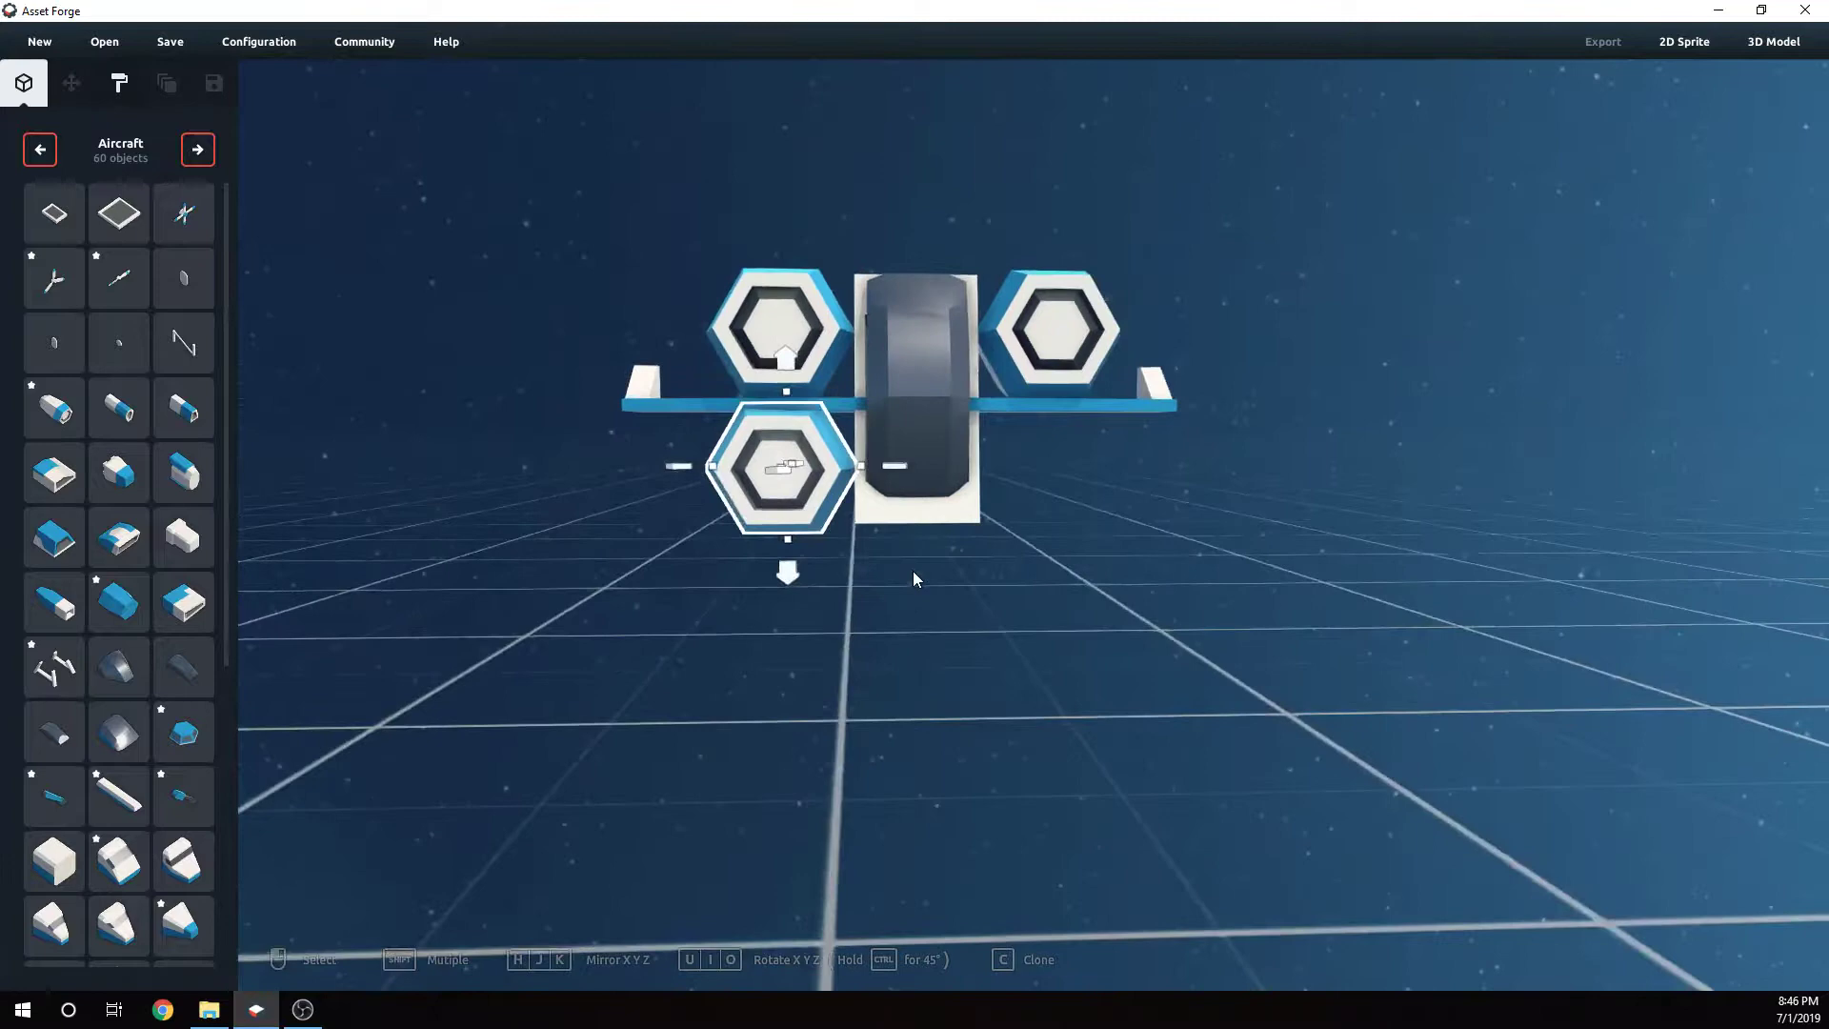
- Duplicate the right engine pod and move the copy below the wing
{"action": "left_click", "coordinate": [1076, 350]}
{"action": "left_click_drag", "start_coordinate": [1036, 457], "coordinate": [1039, 583]}
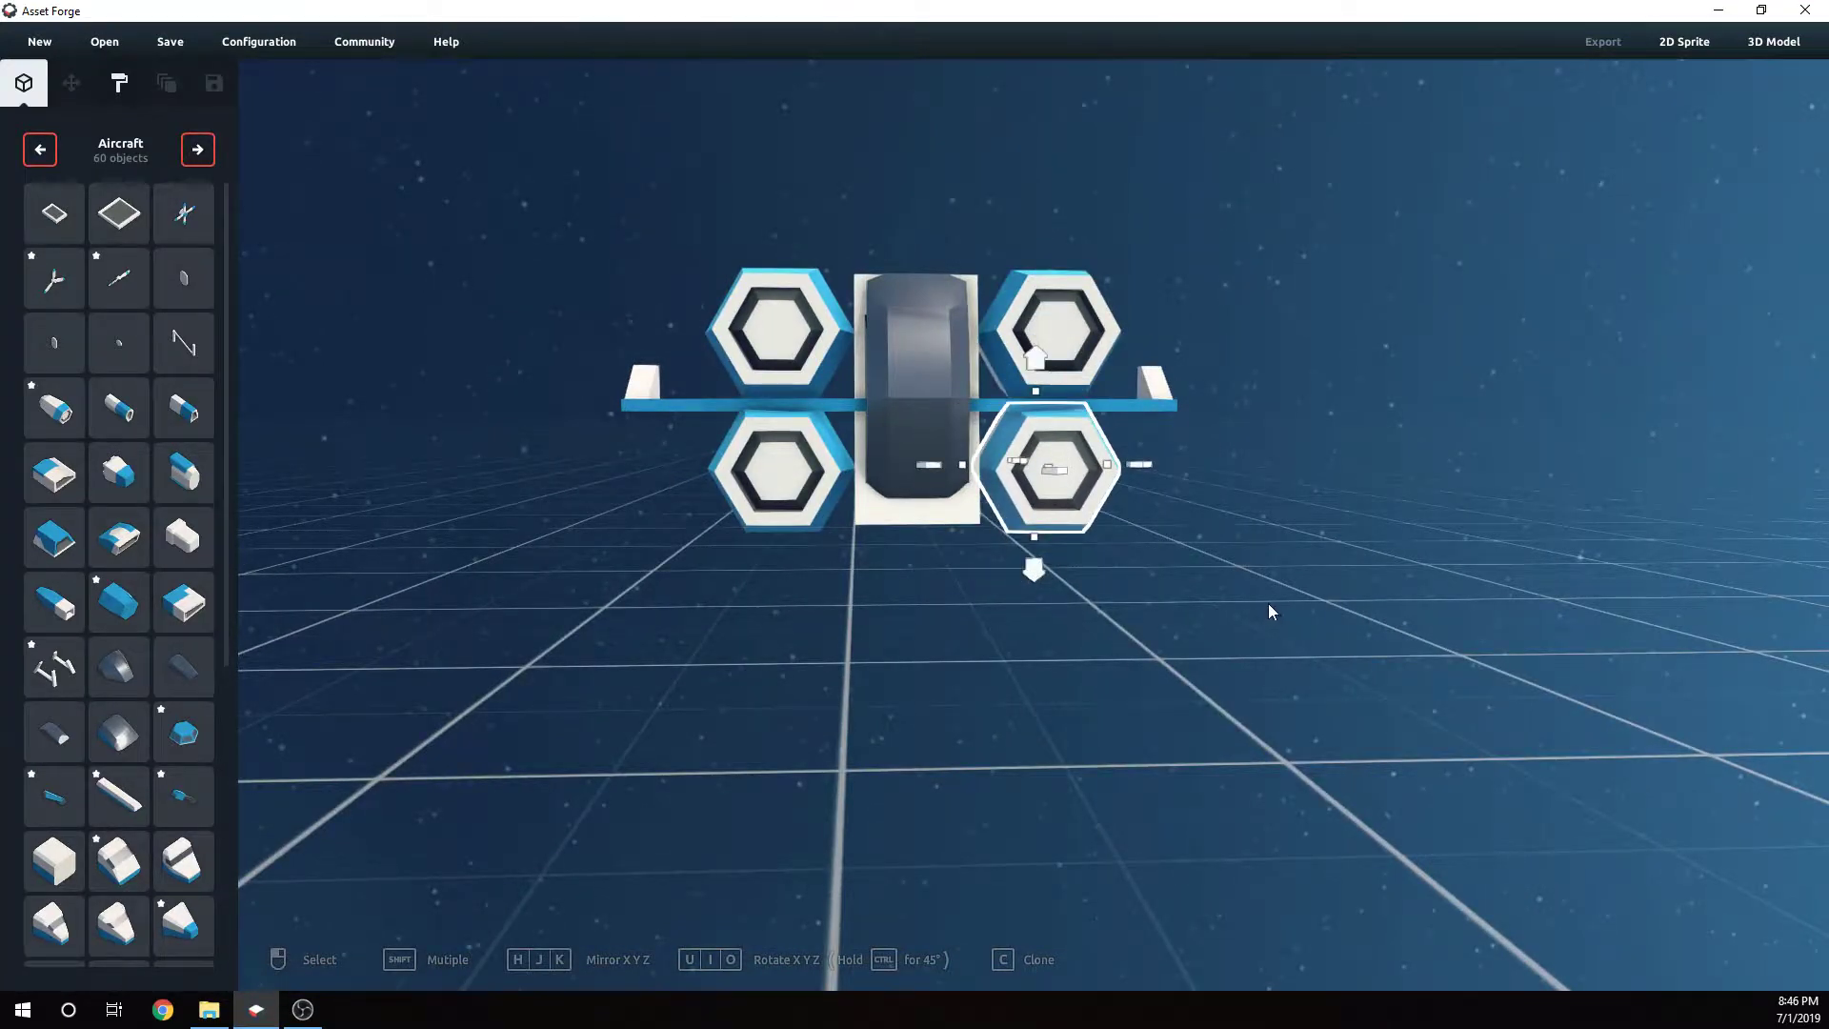
{"action": "right_click_drag", "start_coordinate": [1268, 614], "coordinate": [1228, 619]}
{"action": "left_click", "coordinate": [1145, 603]}
- Select the fuselage block and the canopy in turn to inspect how they sit between the engine pods
{"action": "left_click", "coordinate": [962, 474]}
{"action": "right_click_drag", "start_coordinate": [1114, 552], "coordinate": [993, 425]}
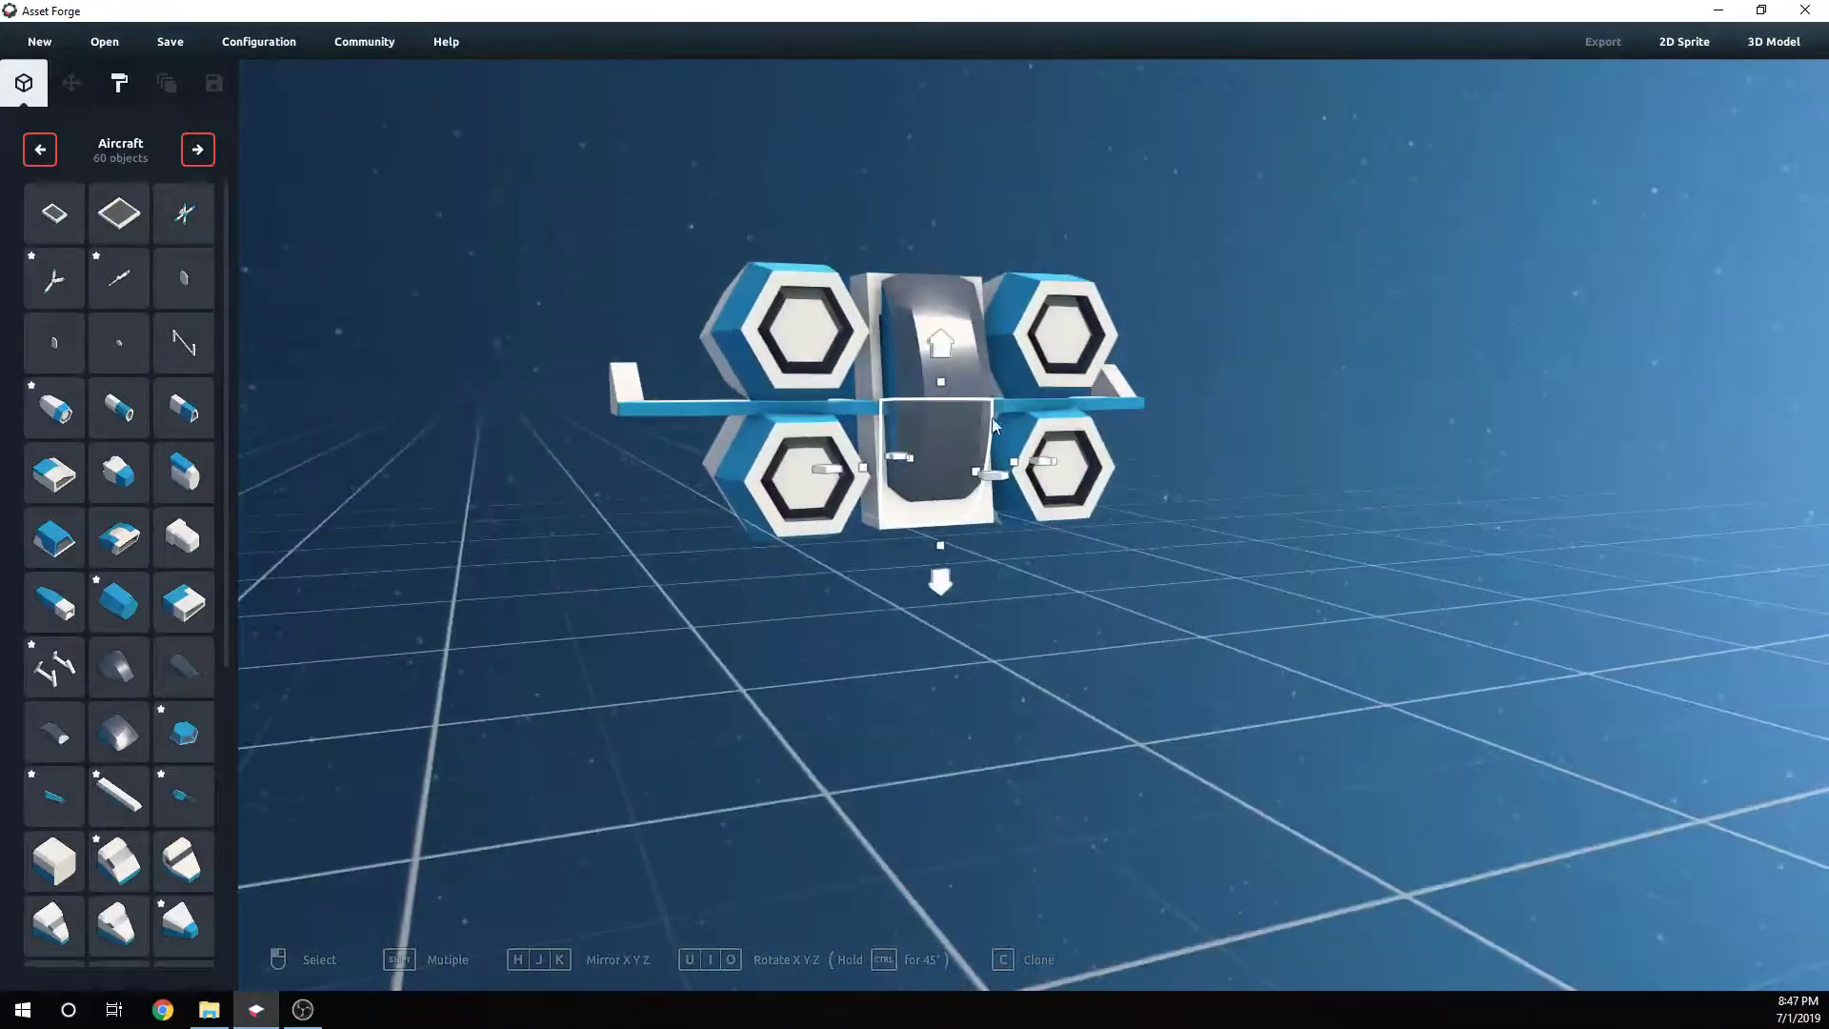
{"action": "mouse_move", "coordinate": [941, 383]}
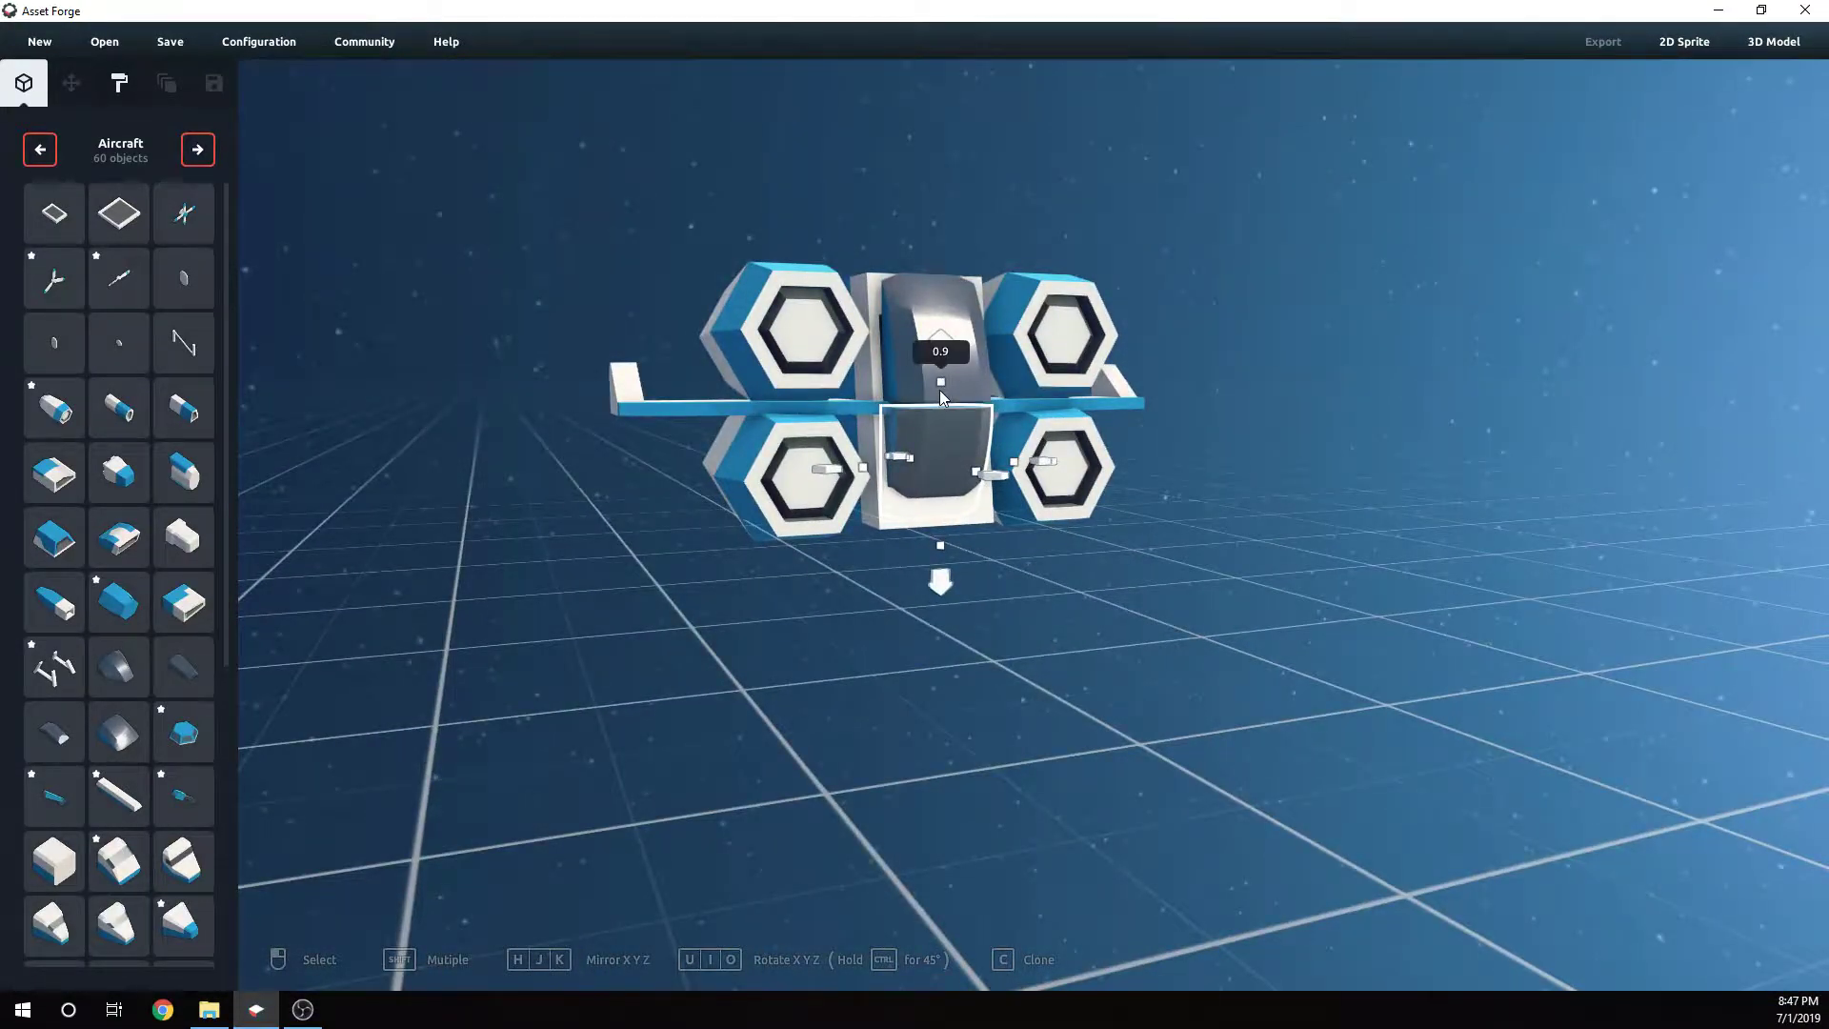
{"action": "left_click", "coordinate": [934, 326]}
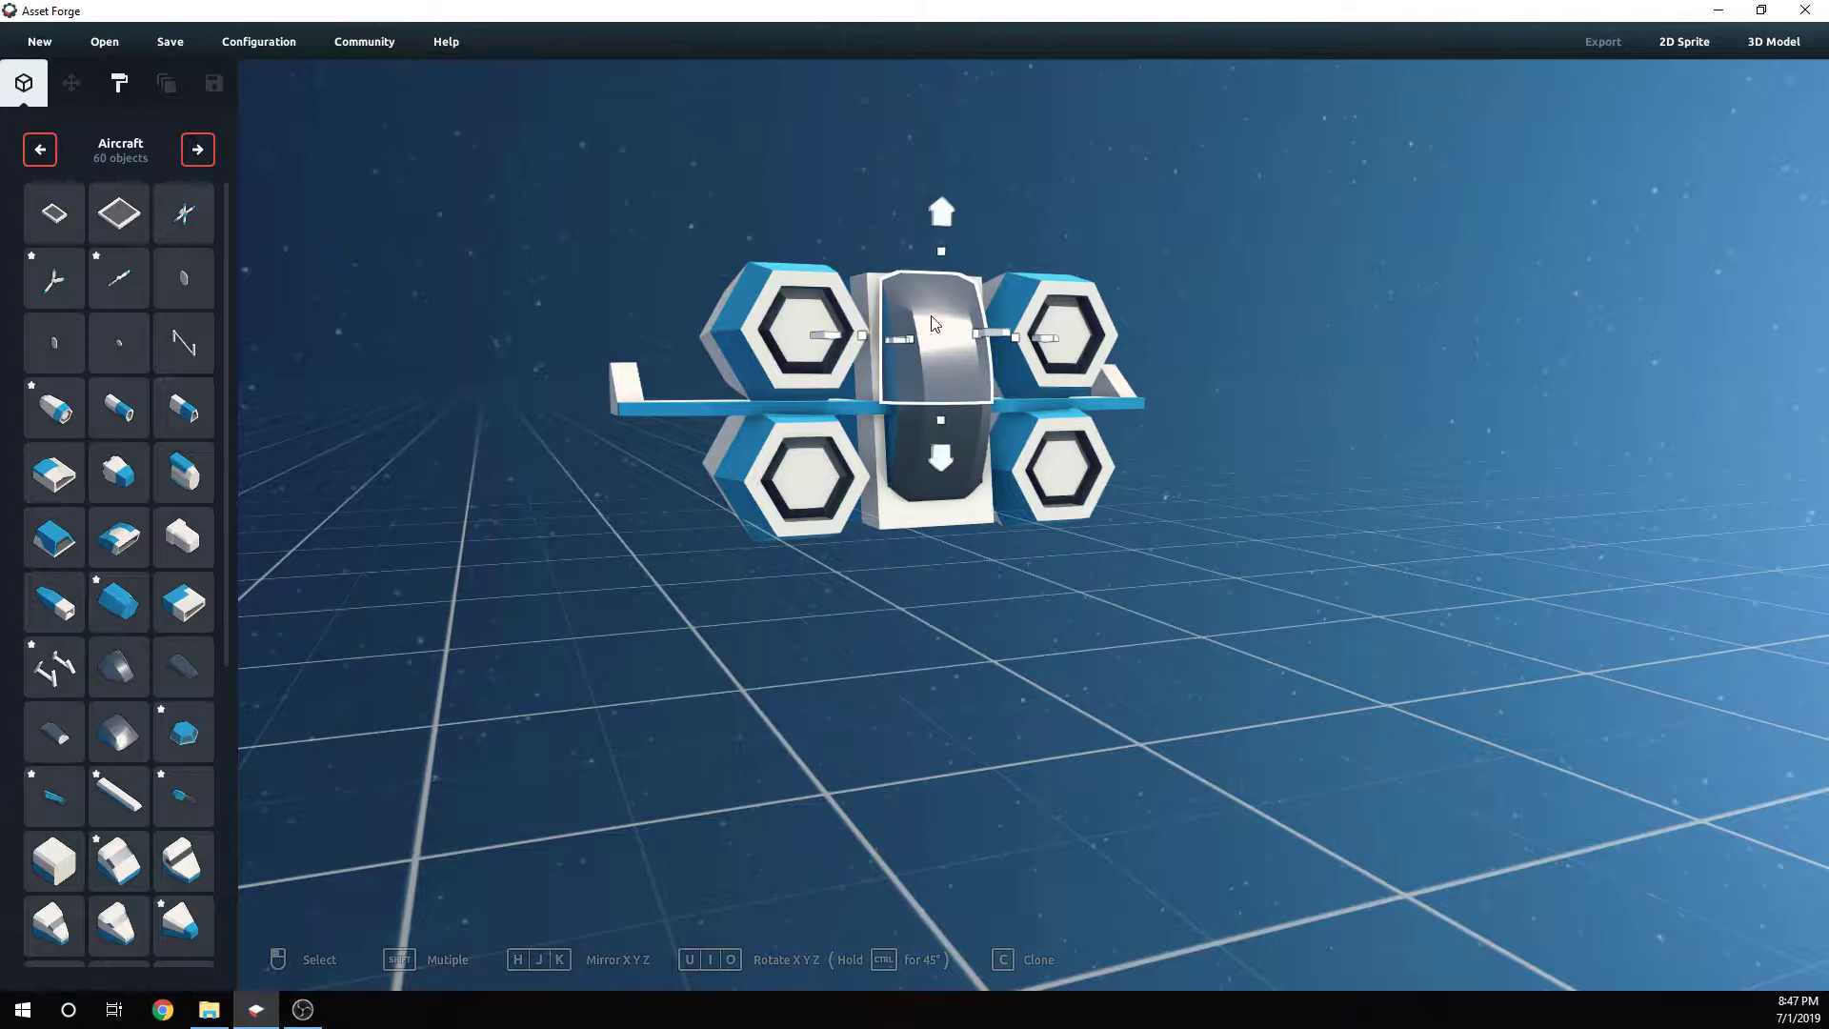
{"action": "left_click", "coordinate": [951, 454]}
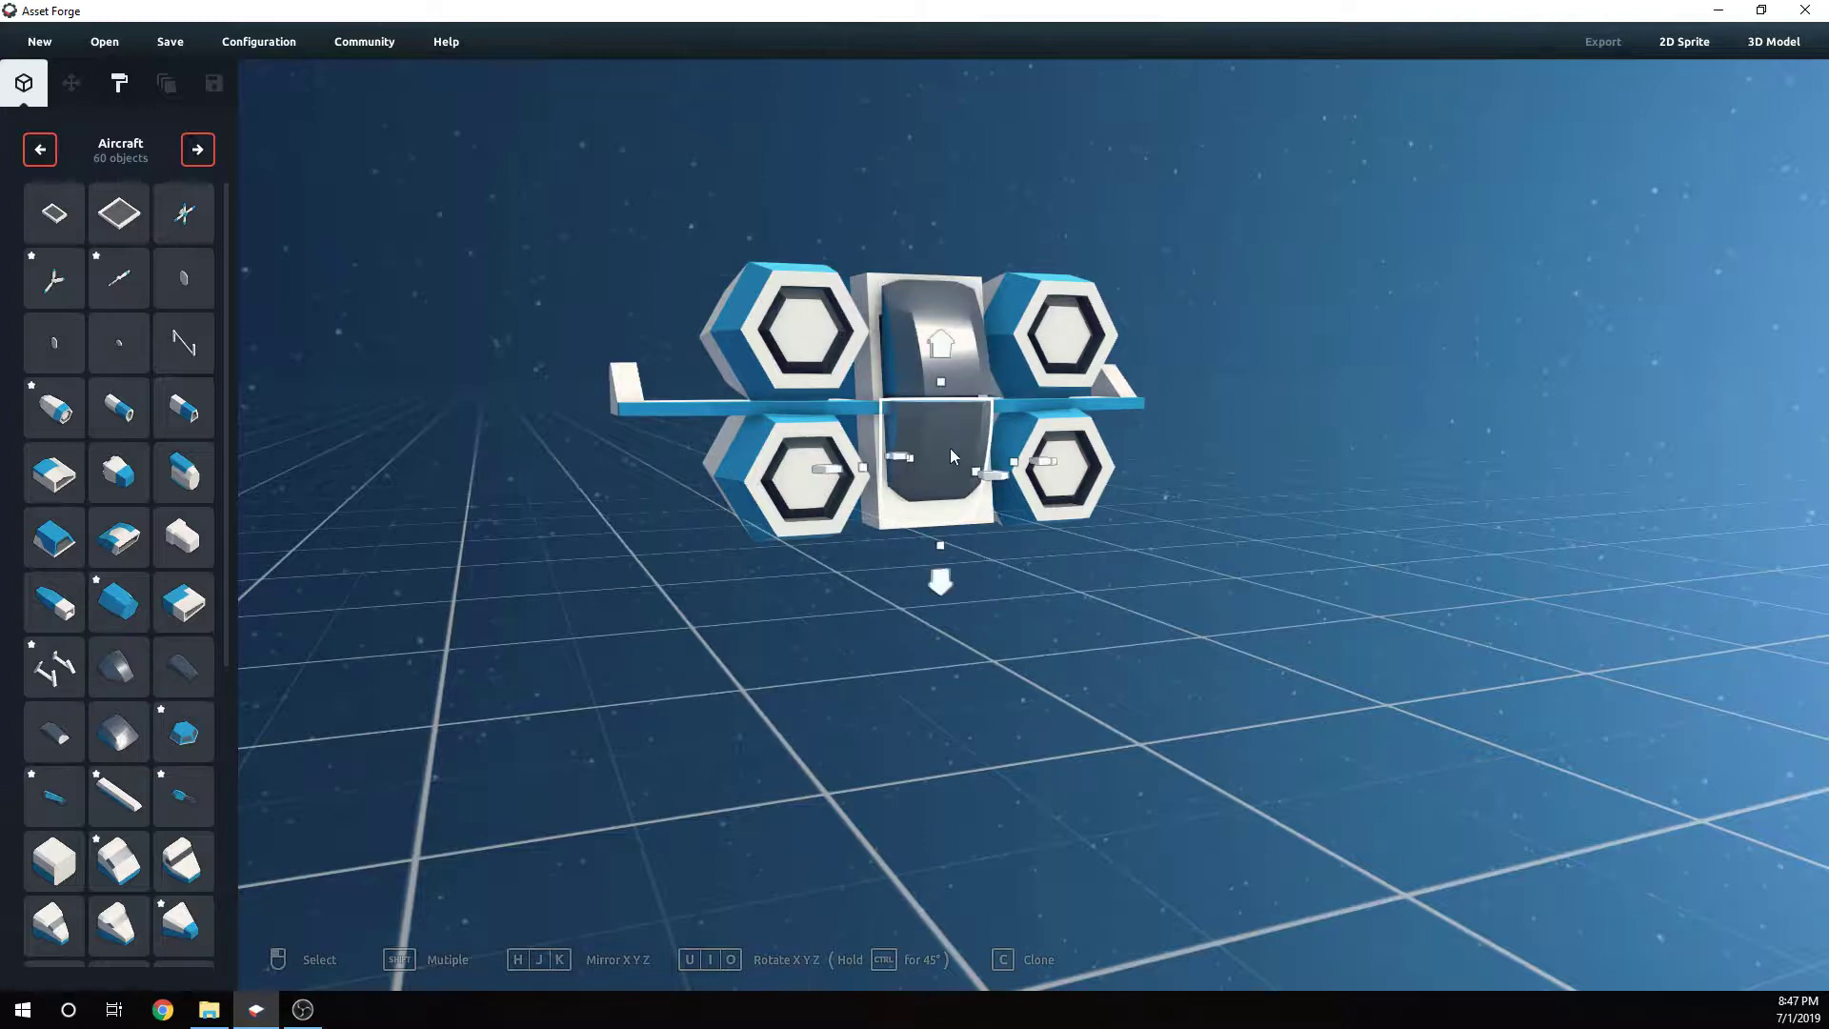
{"action": "mouse_move", "coordinate": [954, 343]}
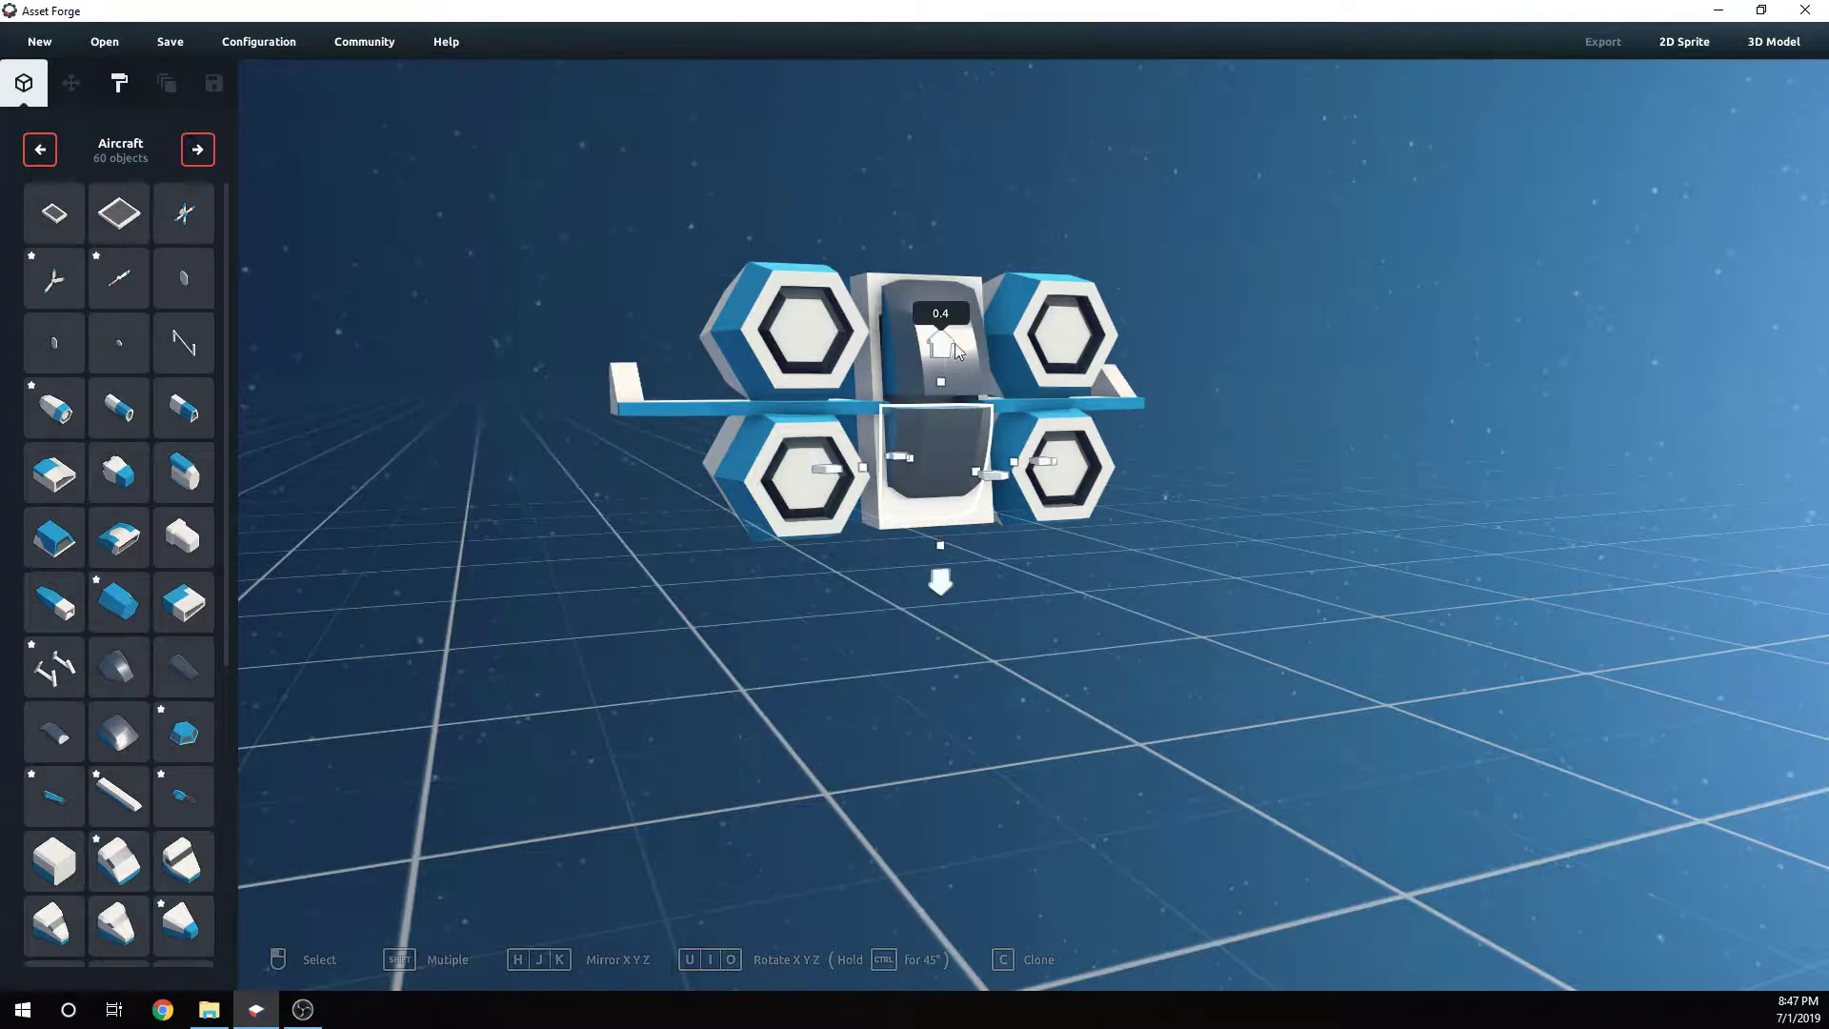
{"action": "left_click", "coordinate": [892, 301]}
{"action": "left_click", "coordinate": [942, 463]}
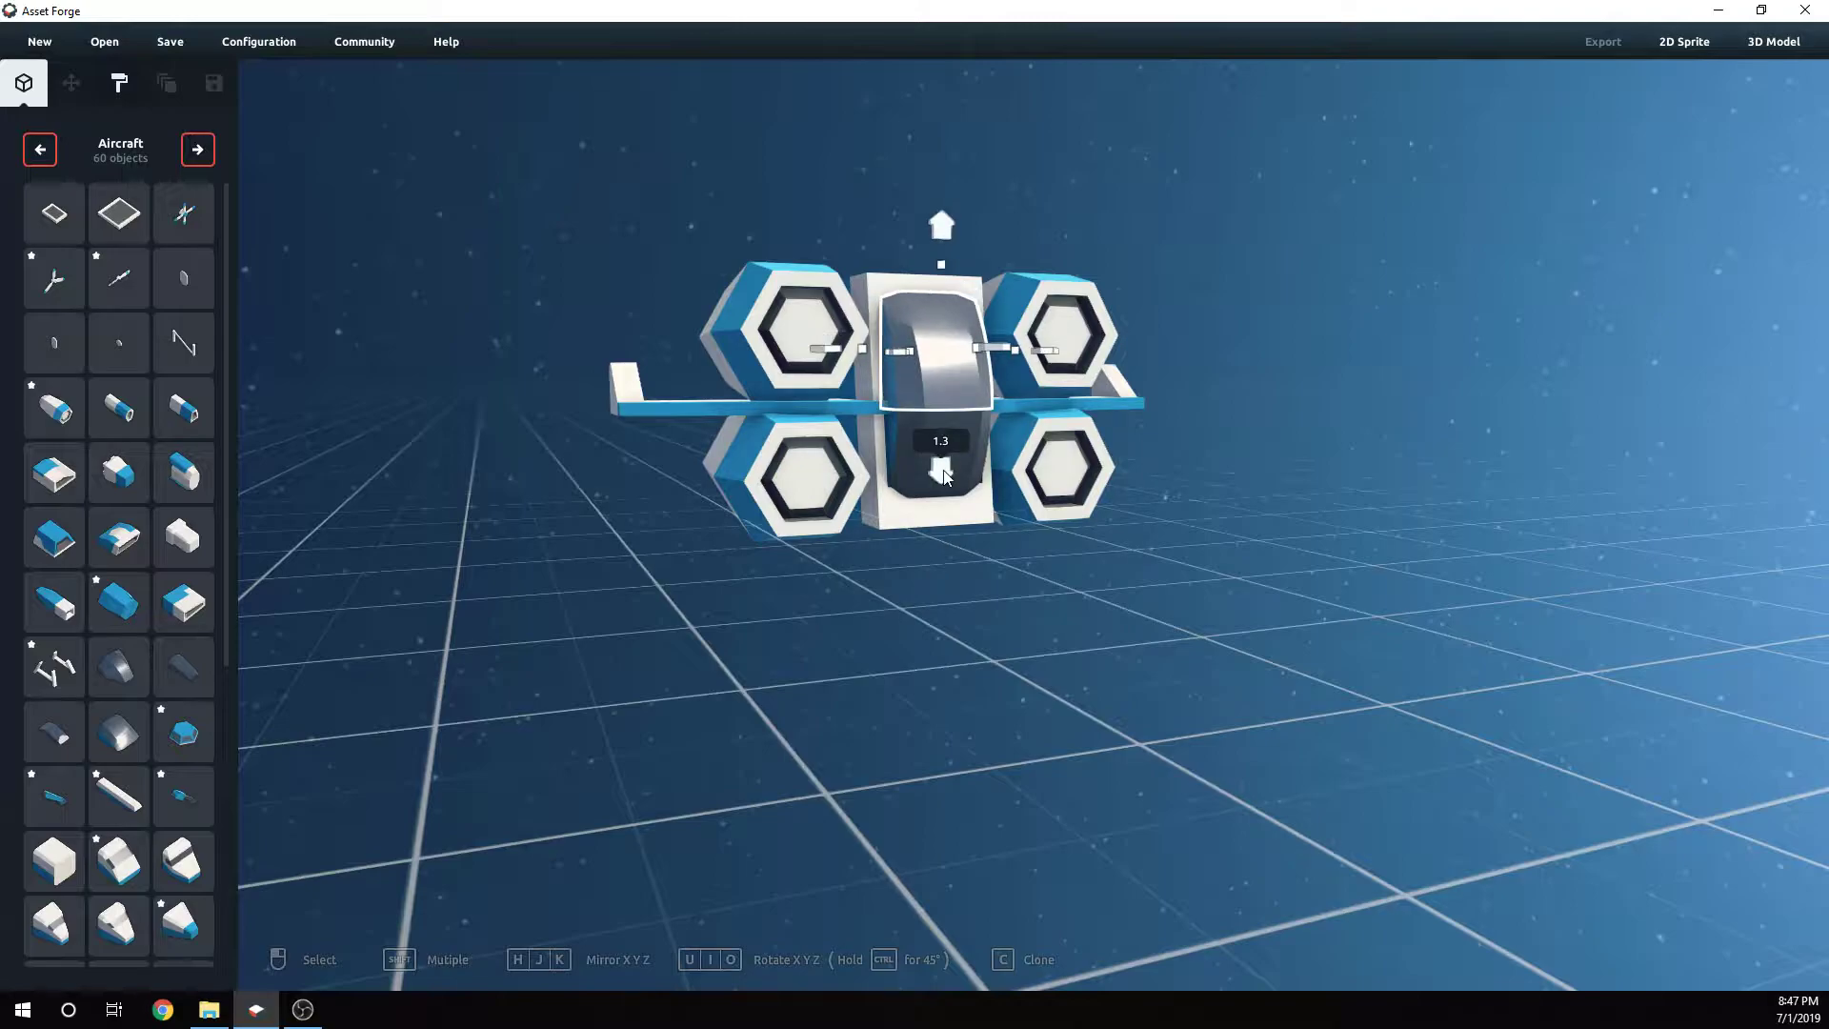
{"action": "left_click", "coordinate": [1042, 589]}
{"action": "right_click_drag", "start_coordinate": [1042, 588], "coordinate": [728, 504]}
- Nudge the lower left engine pod up and inward so it sits snugly under the wing
{"action": "left_click", "coordinate": [788, 481]}
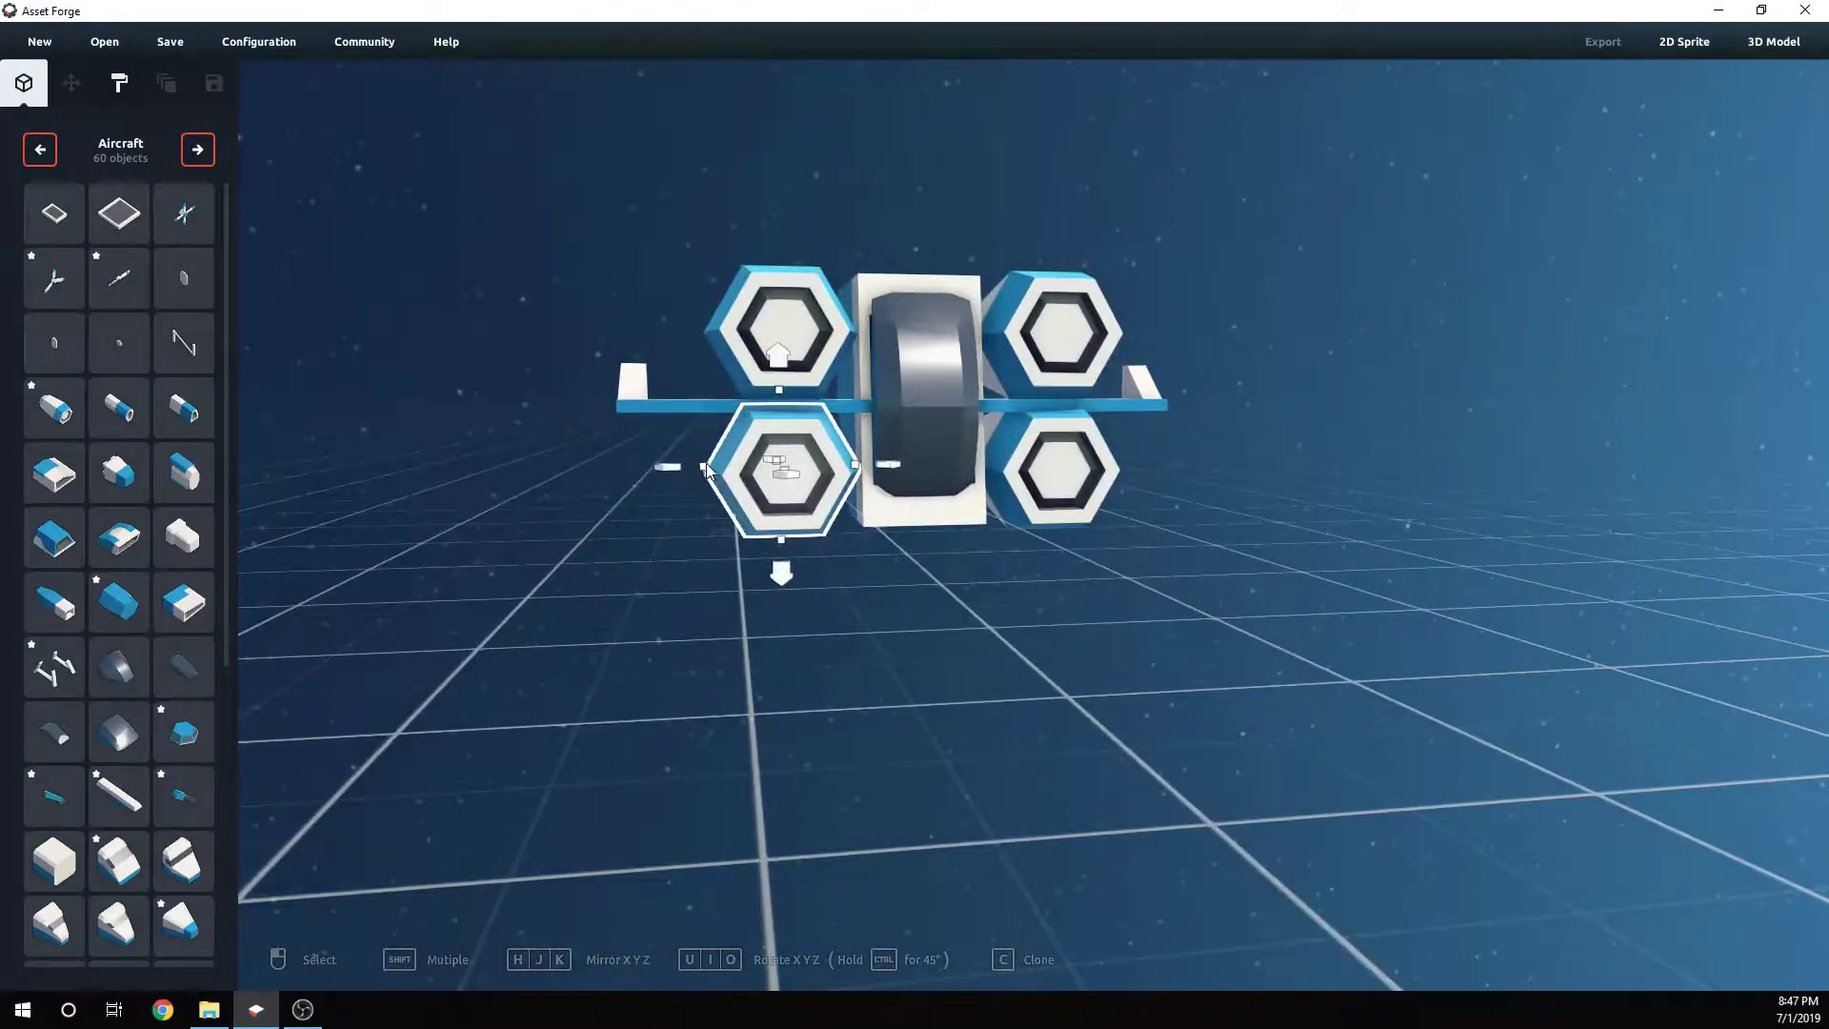
{"action": "left_click_drag", "start_coordinate": [707, 466], "coordinate": [728, 471]}
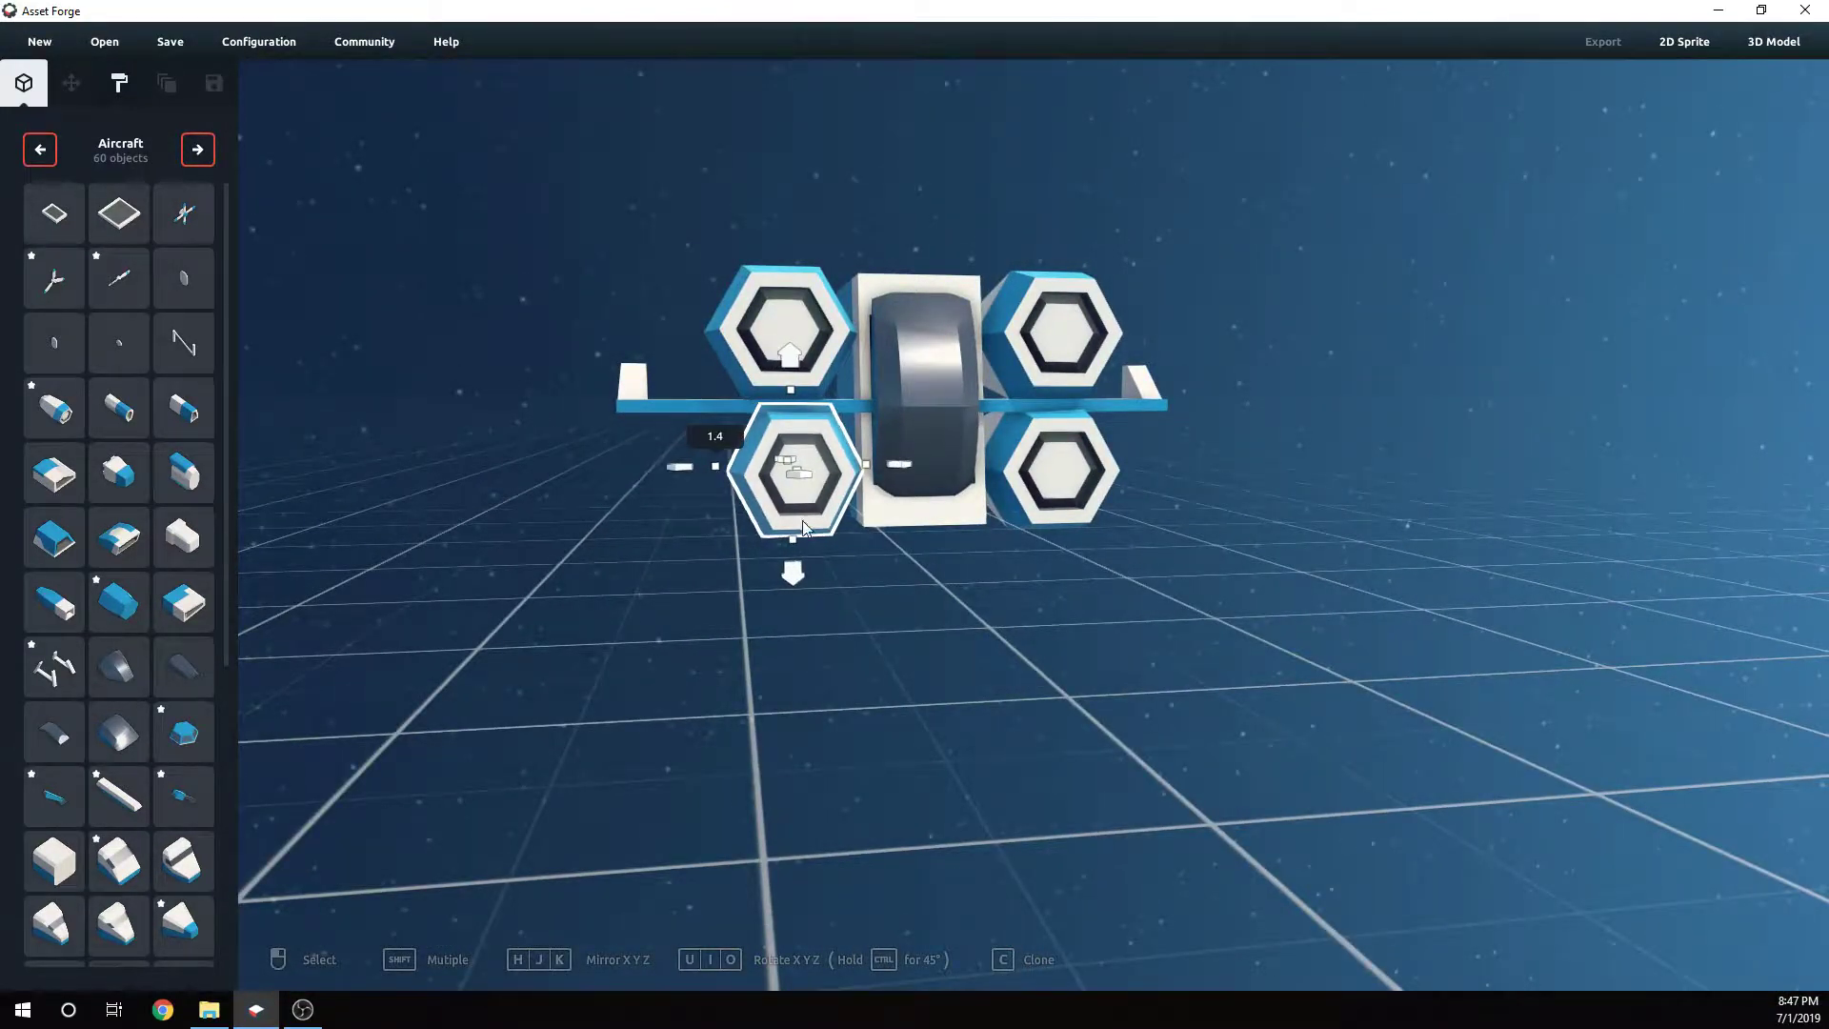
{"action": "left_click_drag", "start_coordinate": [795, 538], "coordinate": [800, 513]}
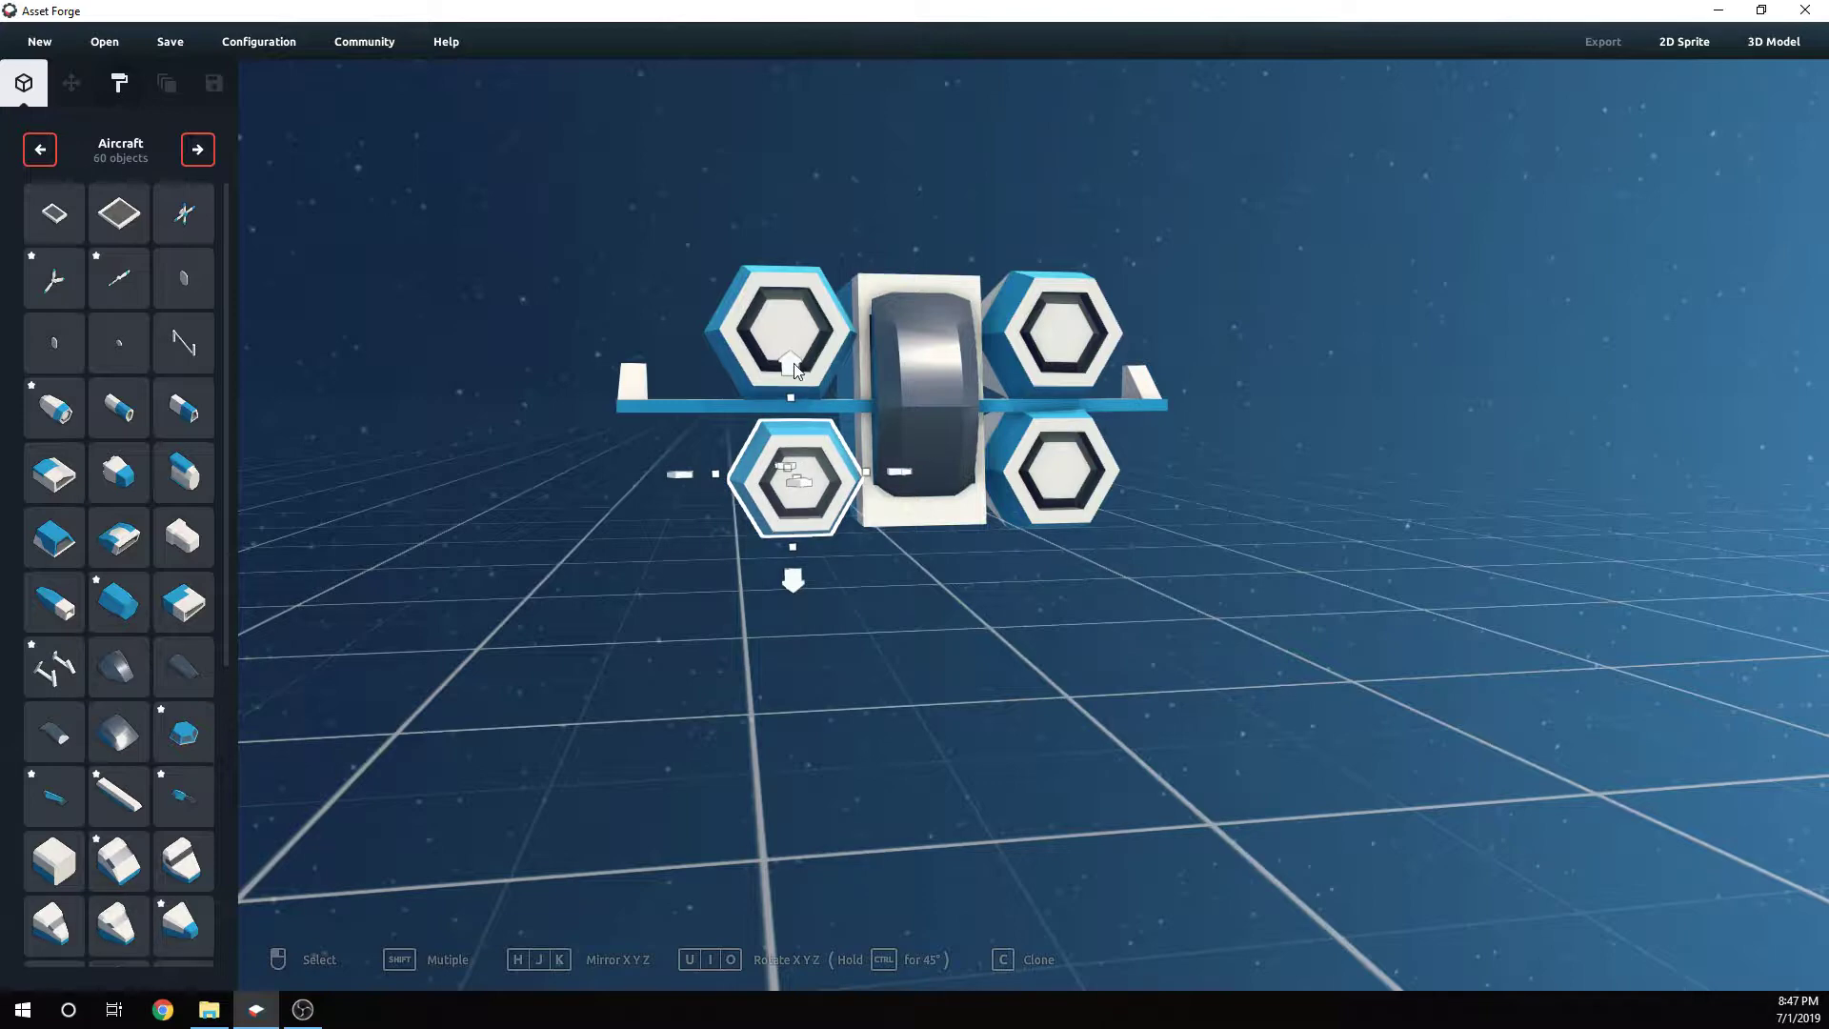
{"action": "left_click_drag", "start_coordinate": [797, 370], "coordinate": [791, 355]}
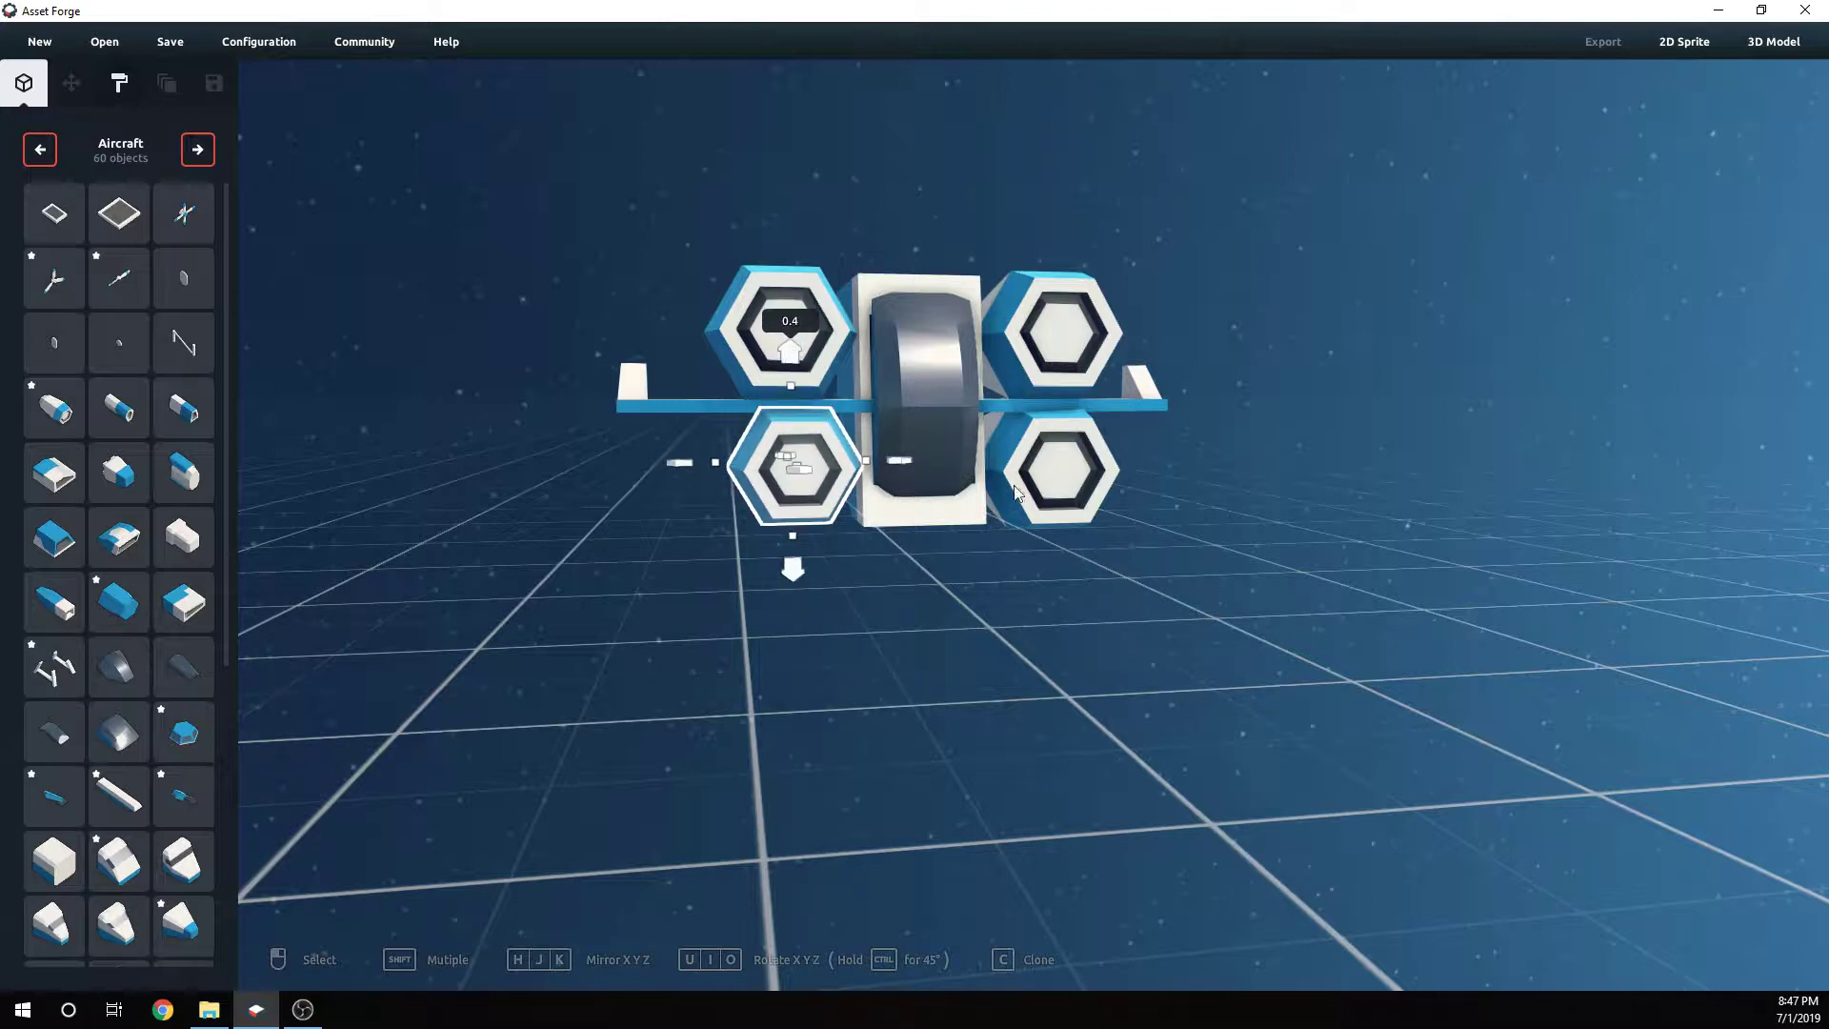
- Move the lower right engine pod up slightly and slide it back along the fuselage
{"action": "mouse_move", "coordinate": [1013, 485]}
{"action": "right_mouse_down"}
{"action": "mouse_move", "coordinate": [966, 523]}
{"action": "mouse_move", "coordinate": [998, 501]}
{"action": "right_mouse_up"}
{"action": "left_click", "coordinate": [1006, 493]}
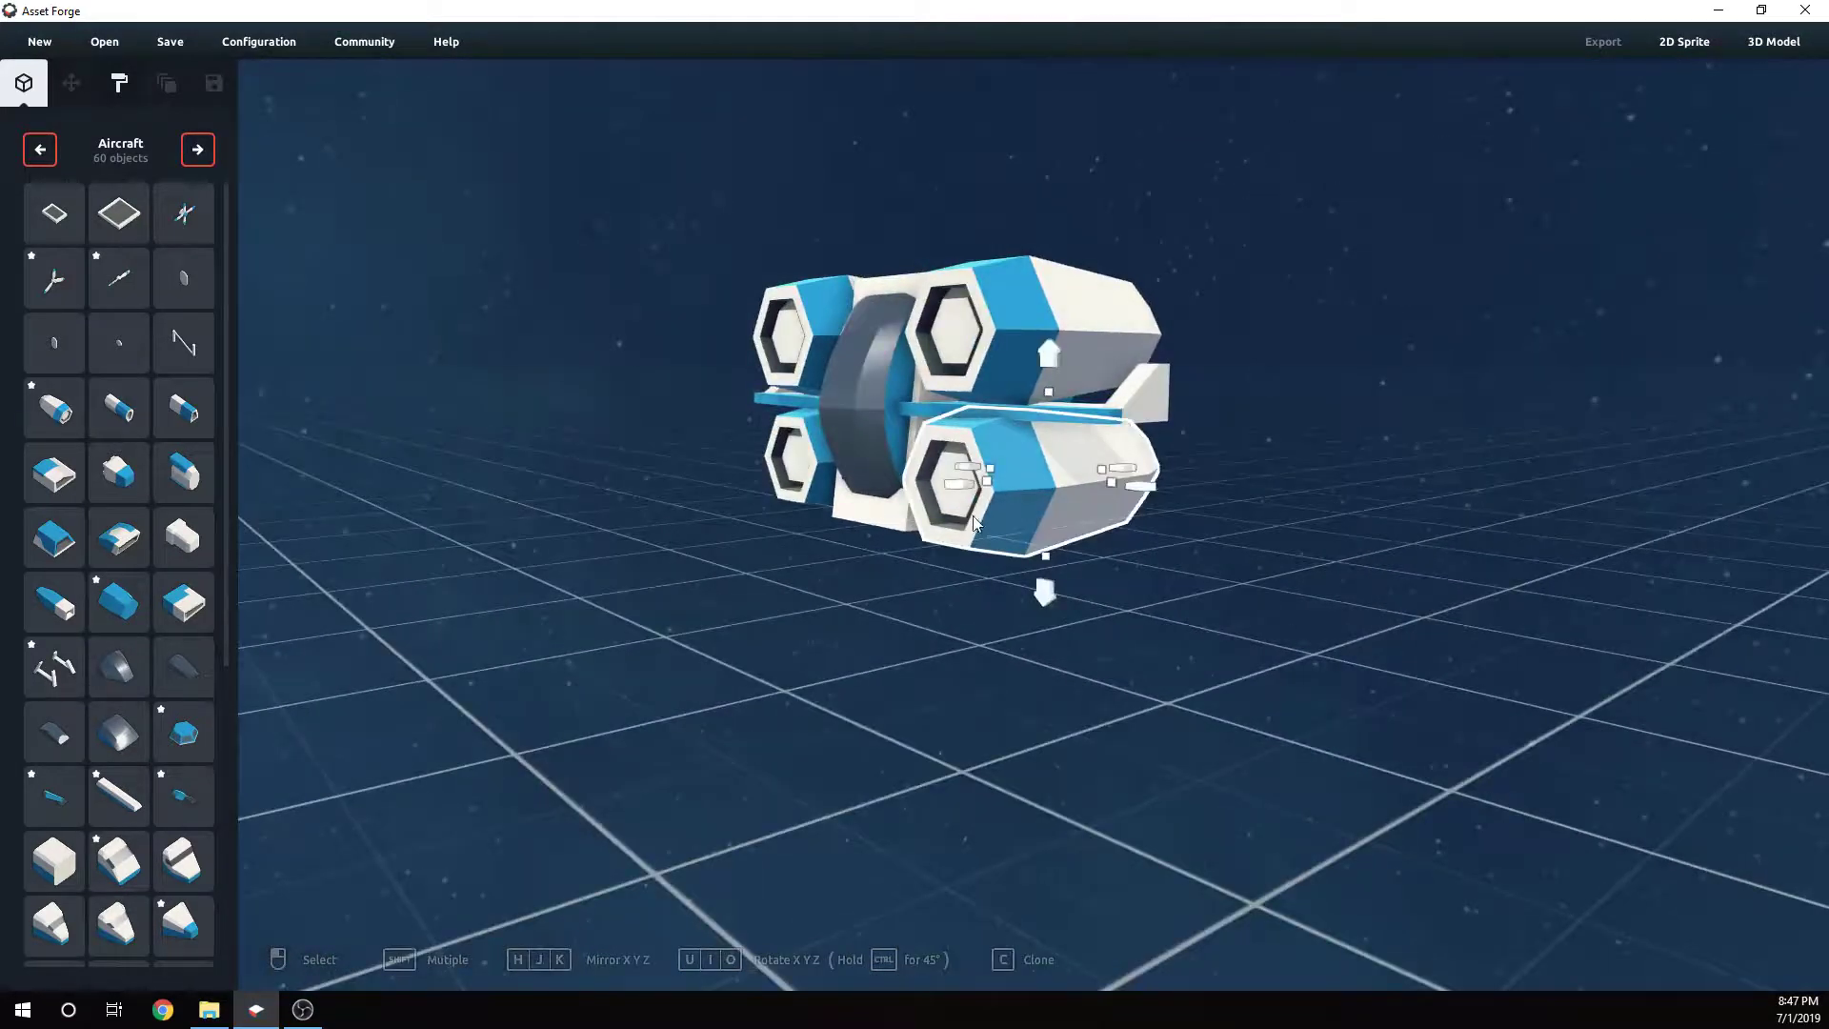
{"action": "left_click_drag", "start_coordinate": [1047, 554], "coordinate": [1049, 530]}
{"action": "left_click_drag", "start_coordinate": [1053, 364], "coordinate": [1053, 356]}
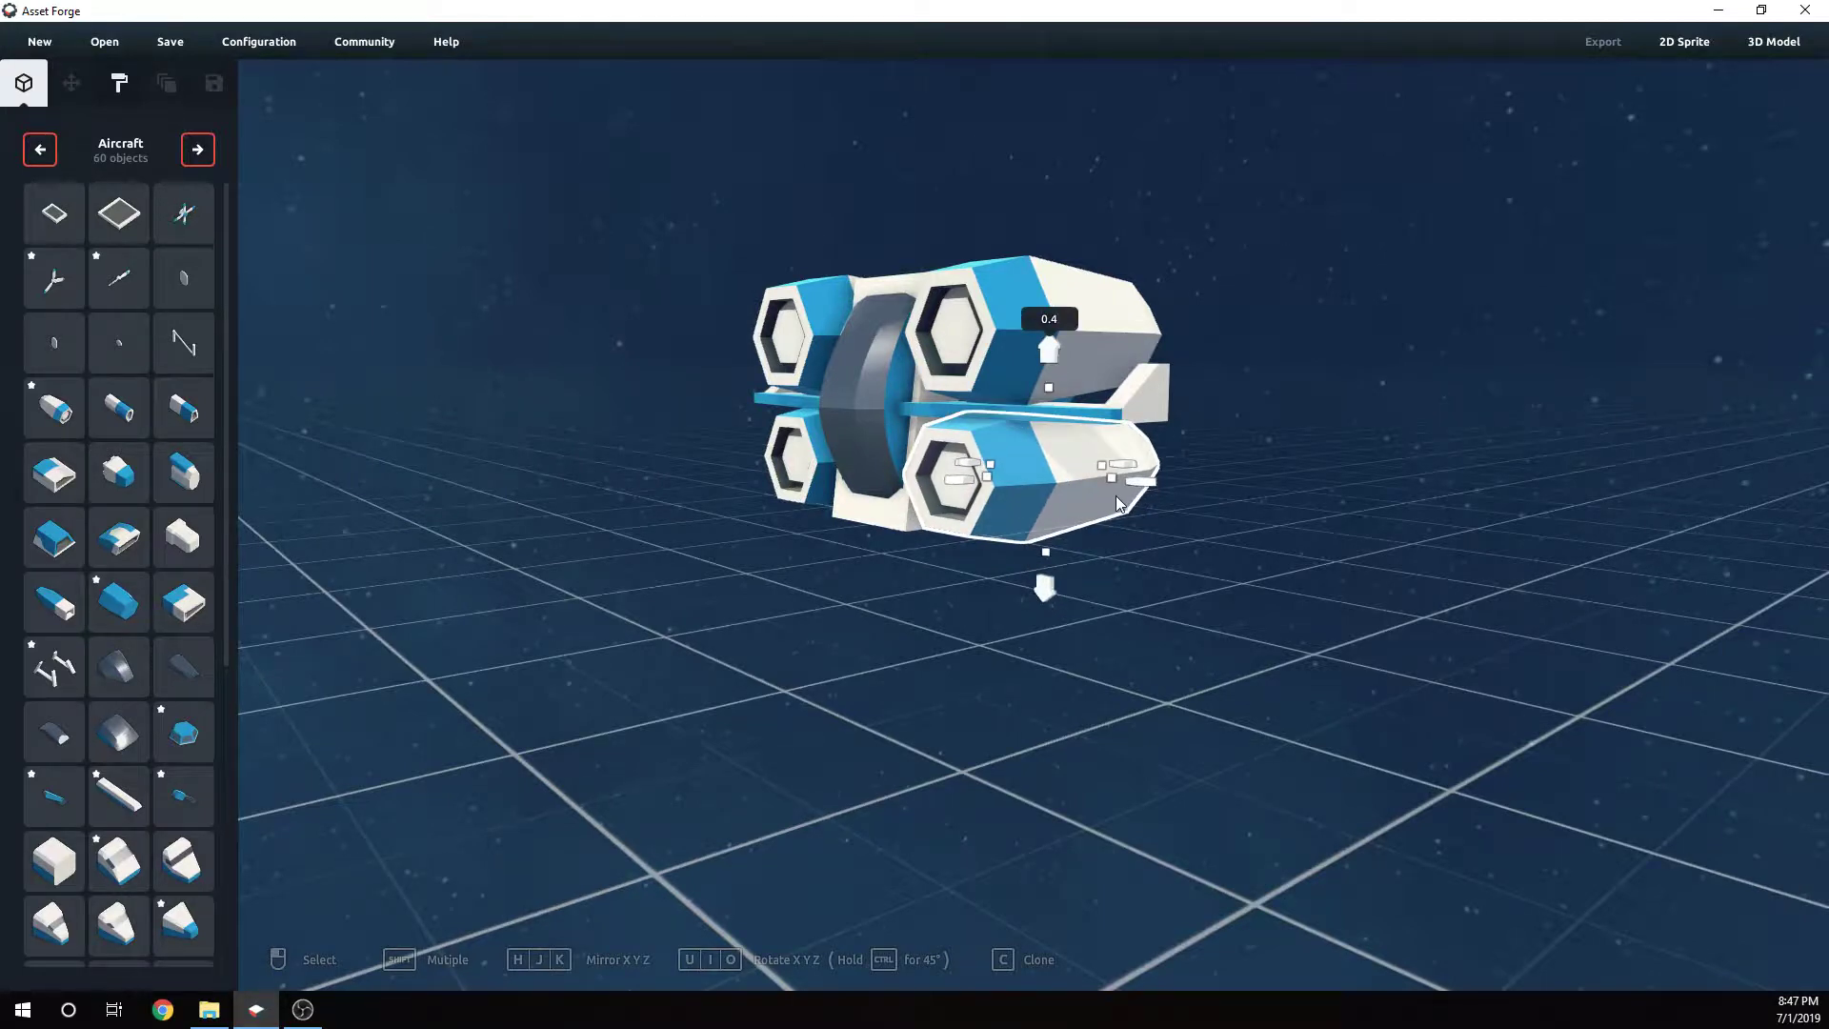
{"action": "left_click_drag", "start_coordinate": [1112, 478], "coordinate": [1080, 469]}
{"action": "right_click_drag", "start_coordinate": [1080, 468], "coordinate": [990, 448]}
{"action": "left_click", "coordinate": [995, 452]}
- Align the lower engine pod lengthwise with the upper pods from a side view
{"action": "left_click_drag", "start_coordinate": [742, 455], "coordinate": [831, 461]}
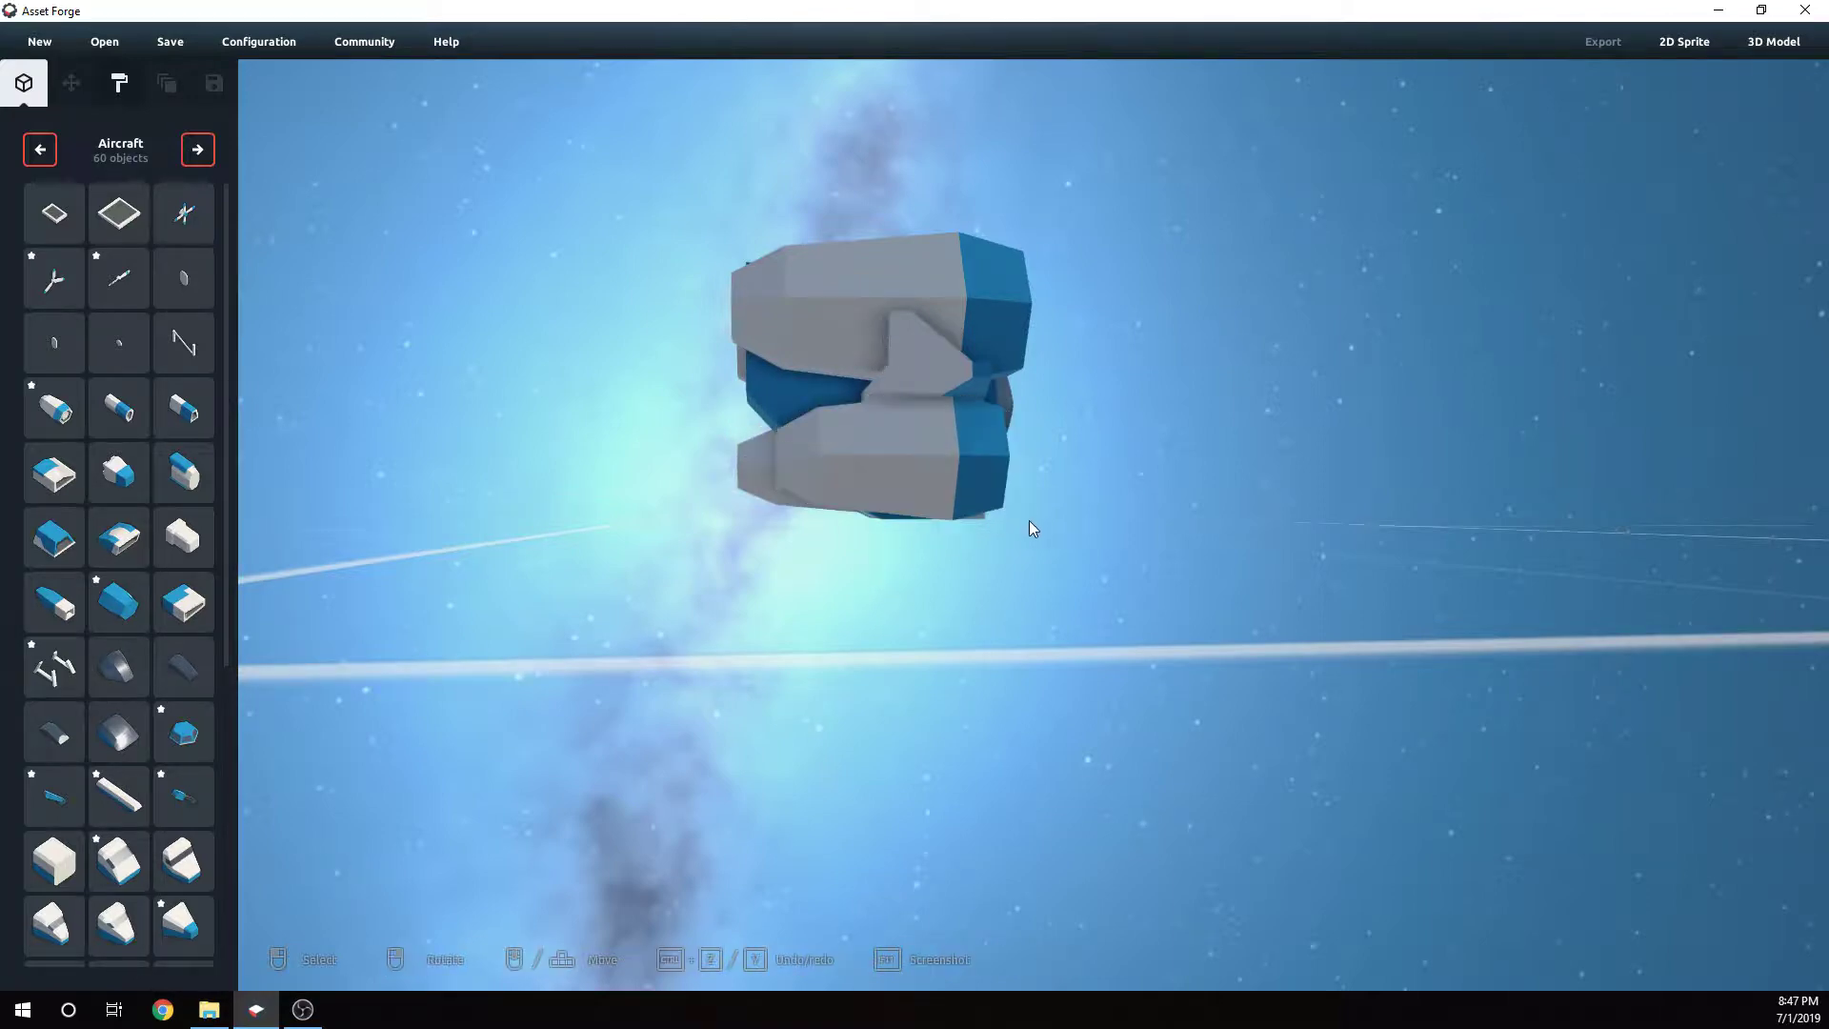
{"action": "right_click_drag", "start_coordinate": [1029, 520], "coordinate": [1159, 547]}
{"action": "left_click", "coordinate": [922, 536]}
{"action": "left_click_drag", "start_coordinate": [914, 541], "coordinate": [848, 505]}
{"action": "right_click_drag", "start_coordinate": [848, 505], "coordinate": [1225, 538]}
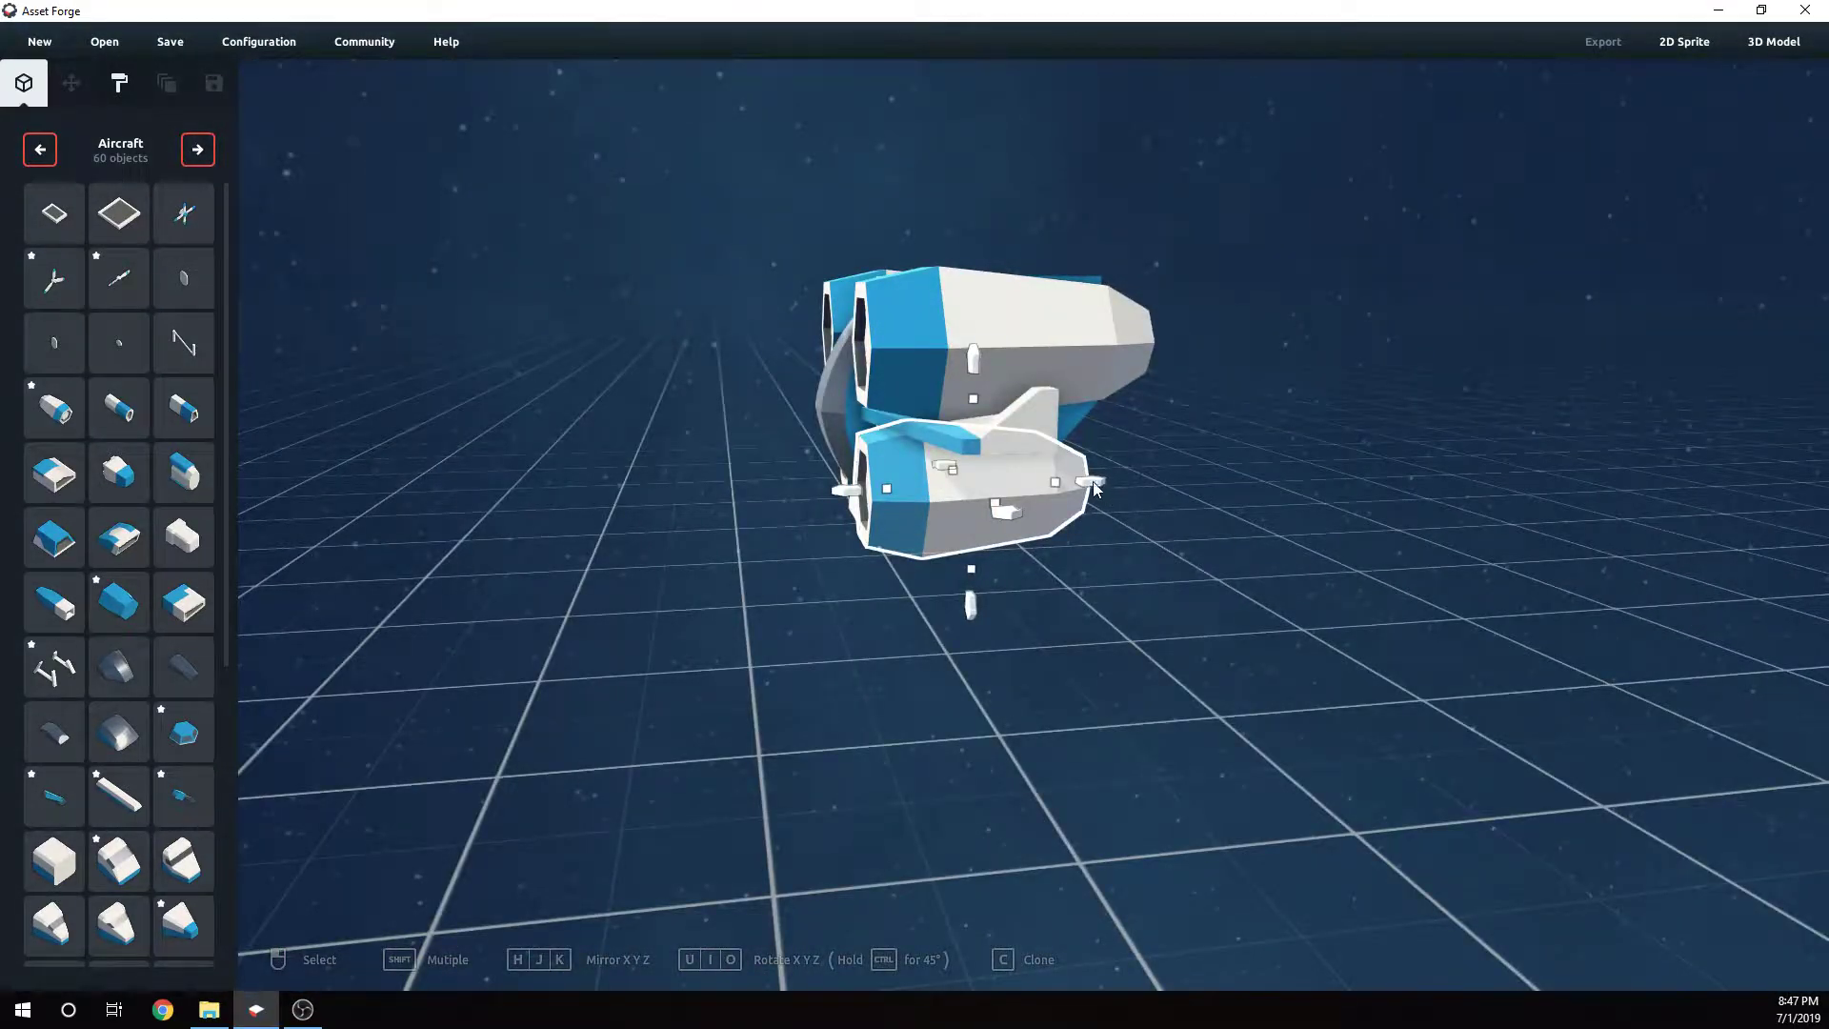
{"action": "left_click_drag", "start_coordinate": [1097, 483], "coordinate": [1106, 482]}
{"action": "left_click", "coordinate": [857, 579]}
{"action": "right_click_drag", "start_coordinate": [857, 579], "coordinate": [1076, 493]}
- Raise the curved canopy so it sits between the upper engine pods on the fuselage
{"action": "left_click", "coordinate": [895, 383]}
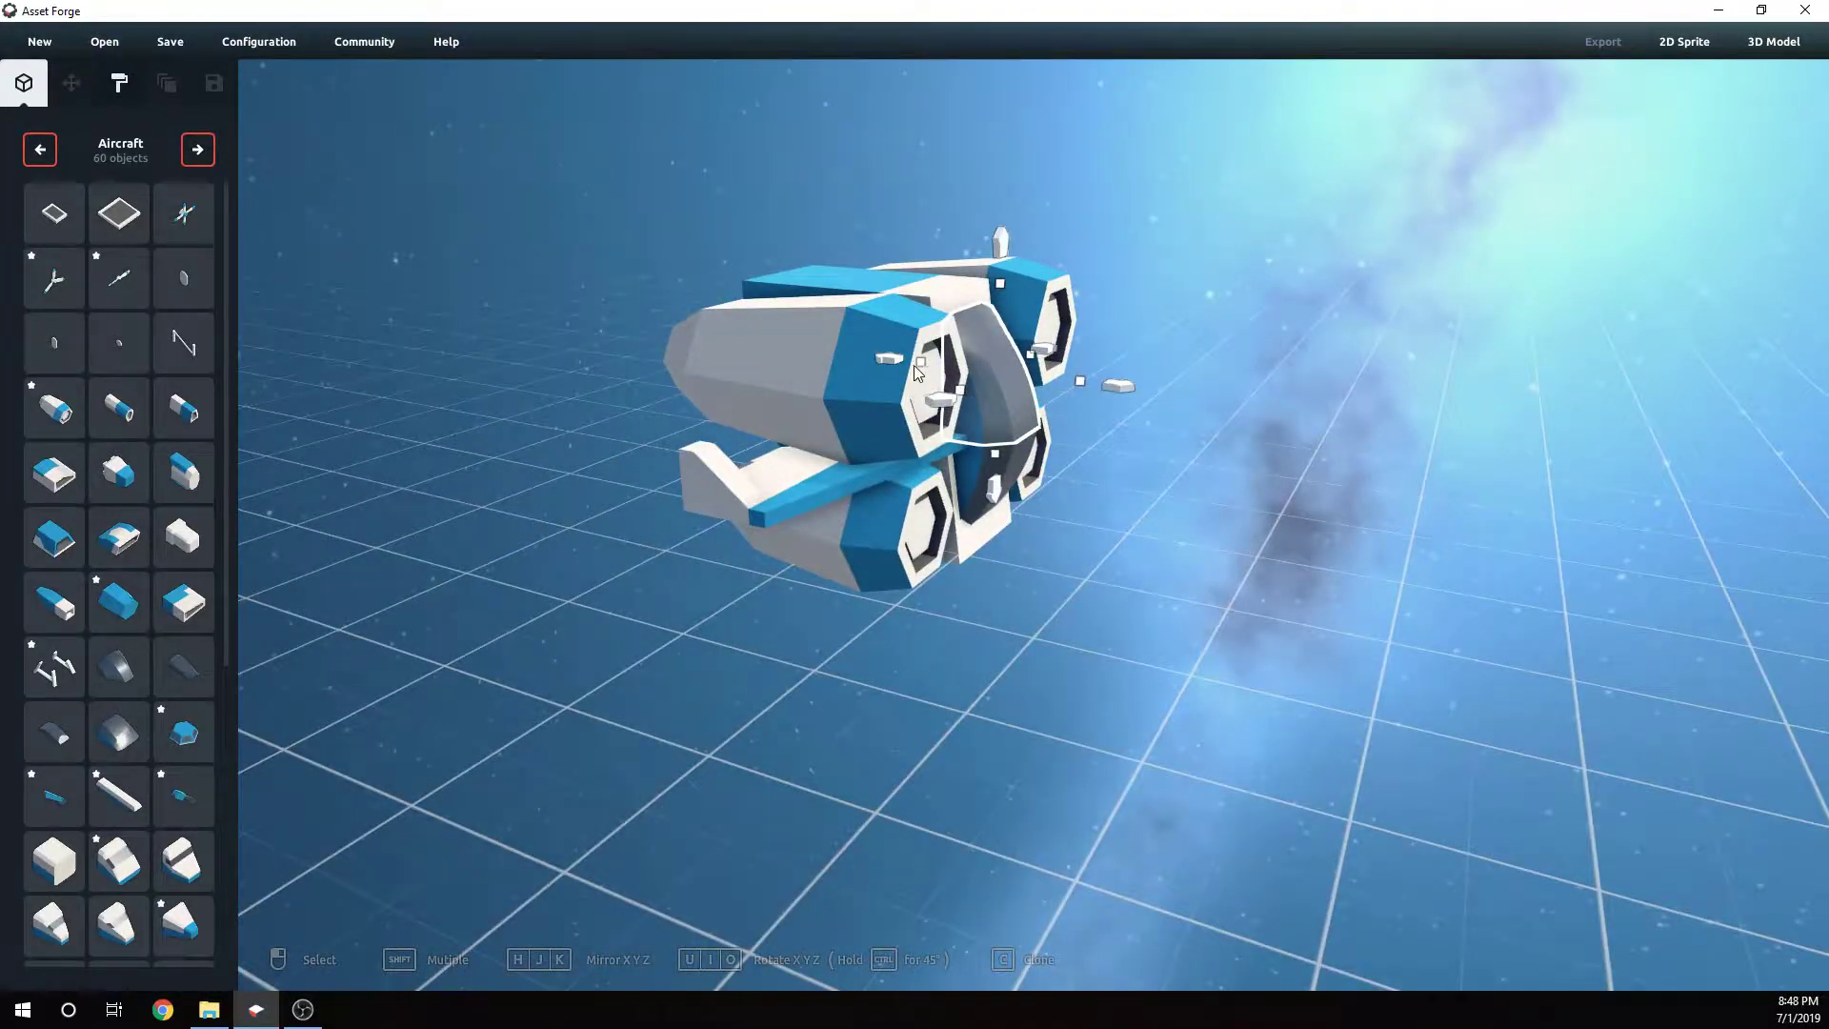
{"action": "left_click_drag", "start_coordinate": [918, 363], "coordinate": [1011, 477]}
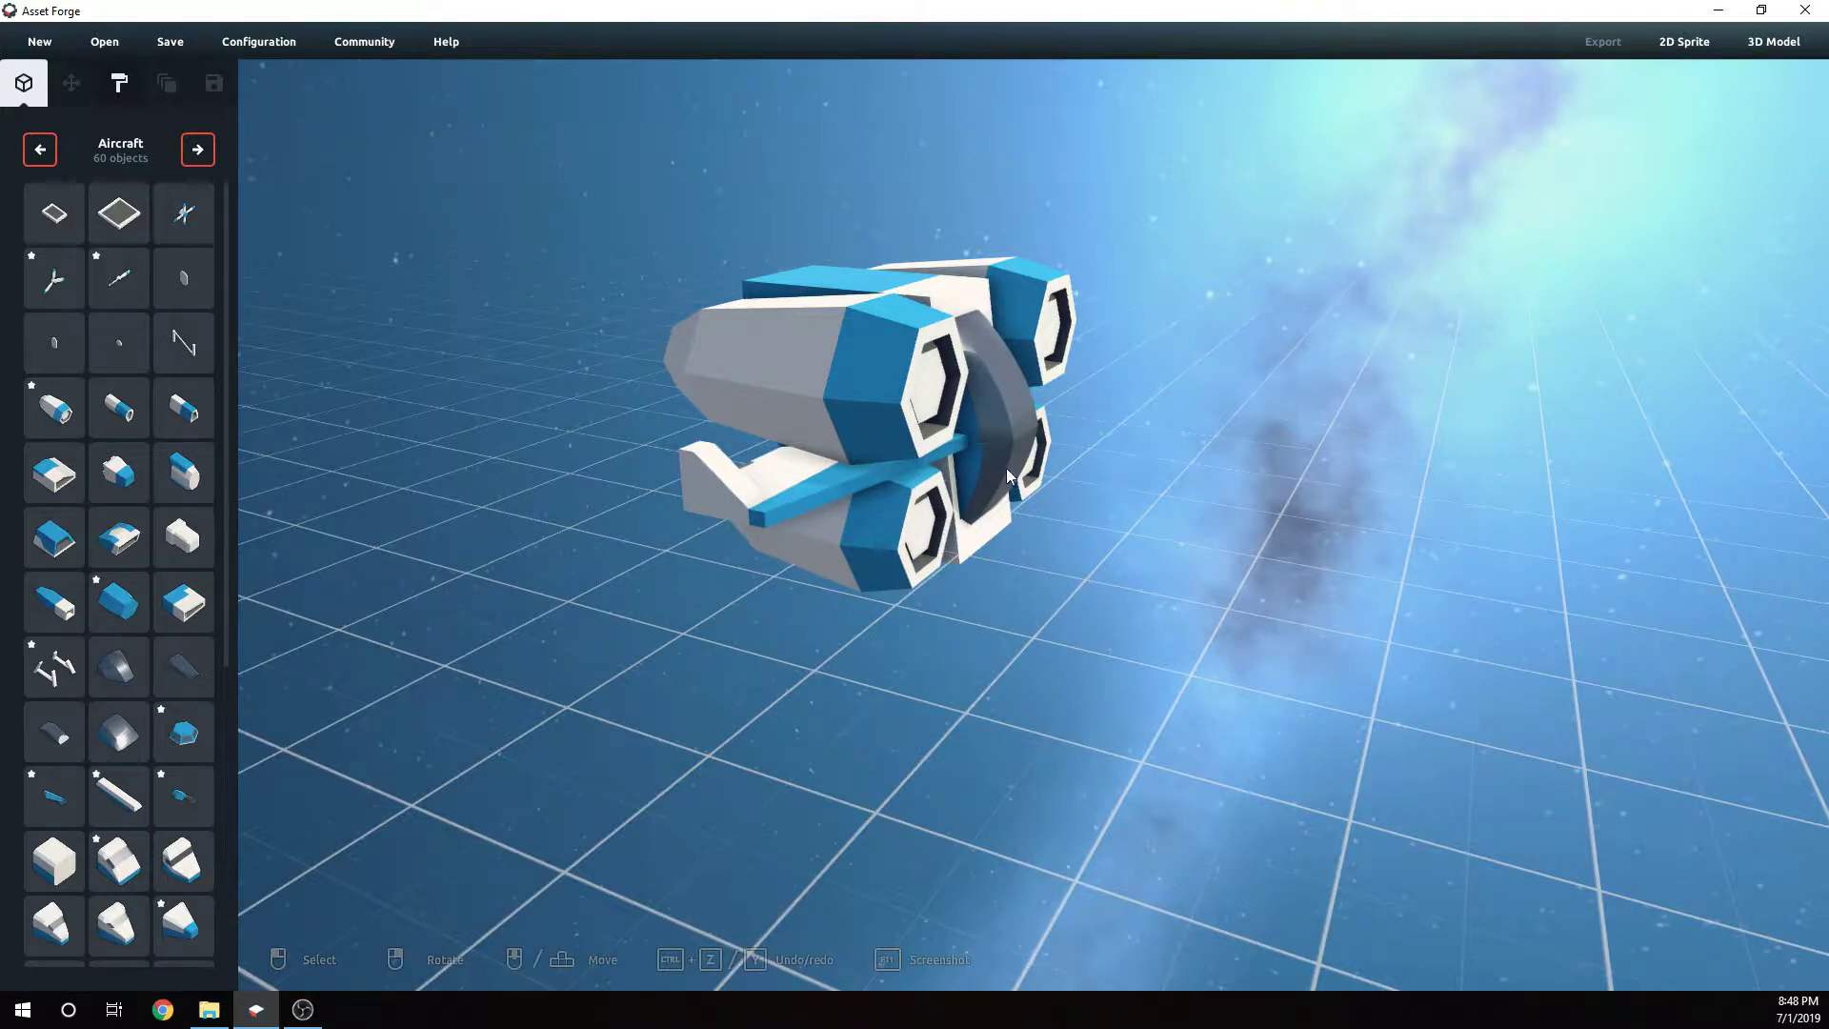
{"action": "right_click_drag", "start_coordinate": [1006, 467], "coordinate": [1133, 479]}
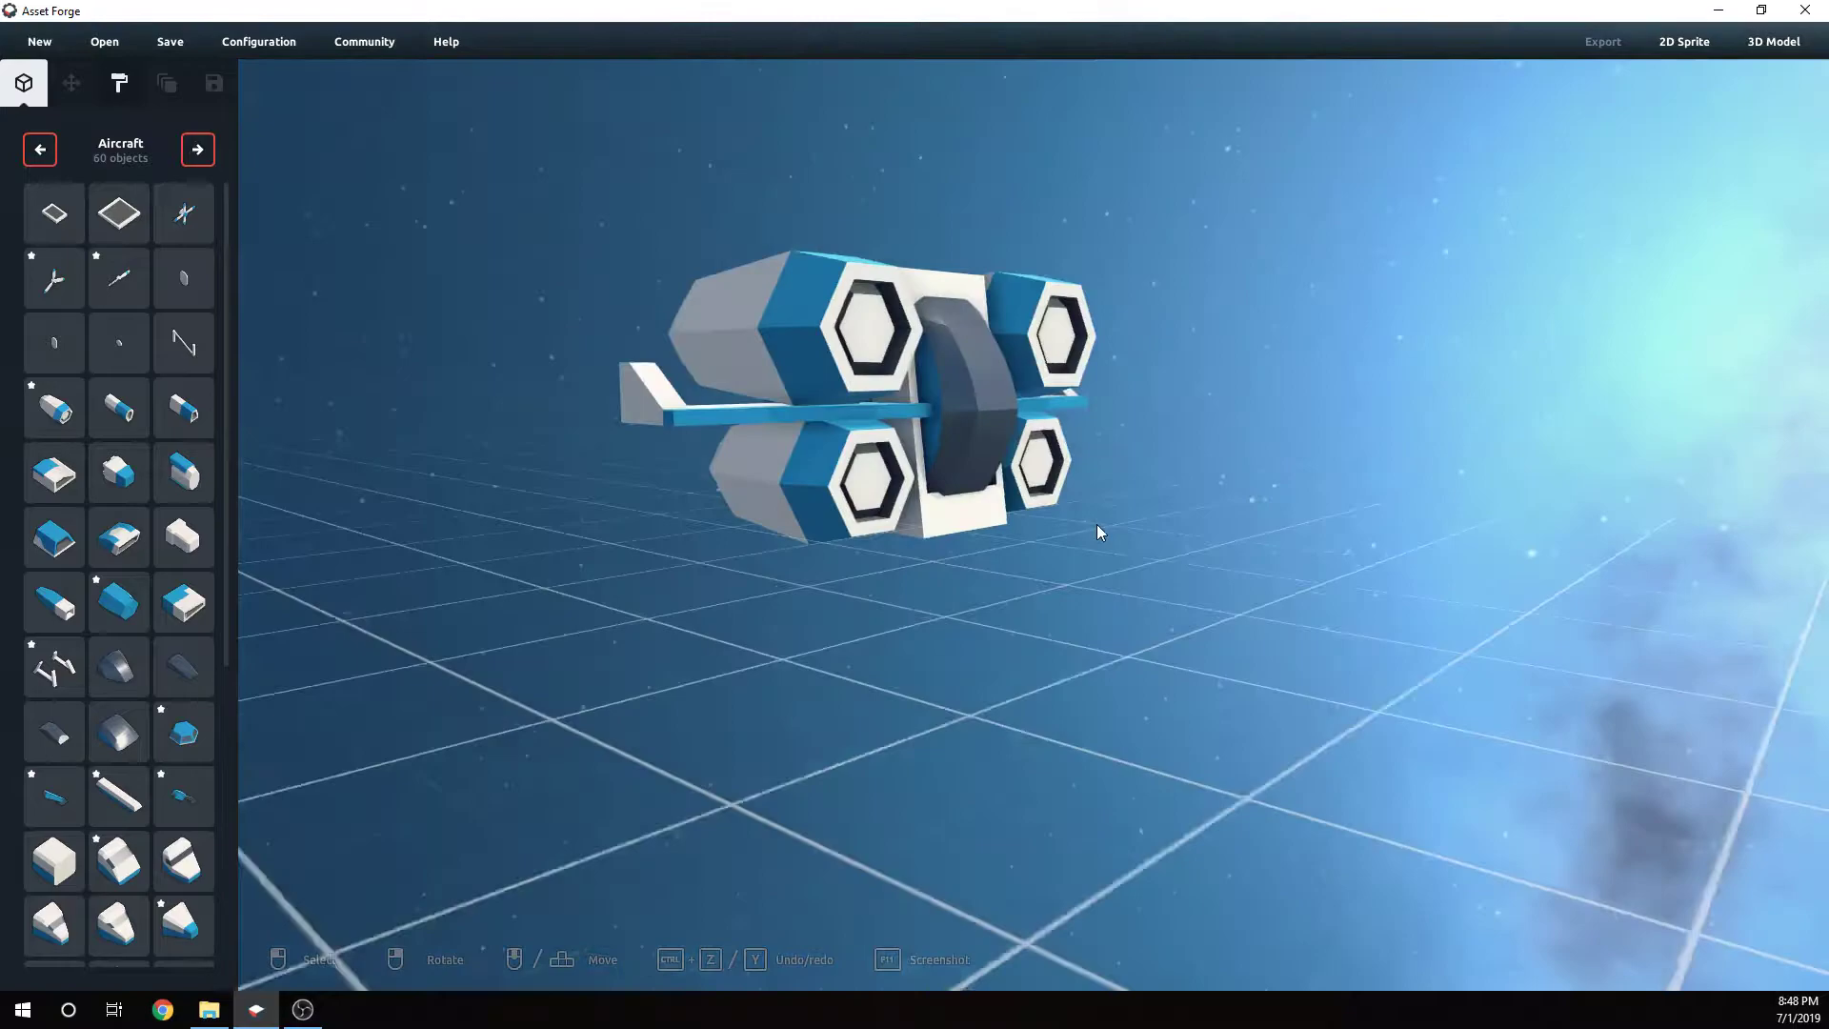
{"action": "right_click_drag", "start_coordinate": [1095, 531], "coordinate": [731, 475]}
{"action": "left_click", "coordinate": [815, 487]}
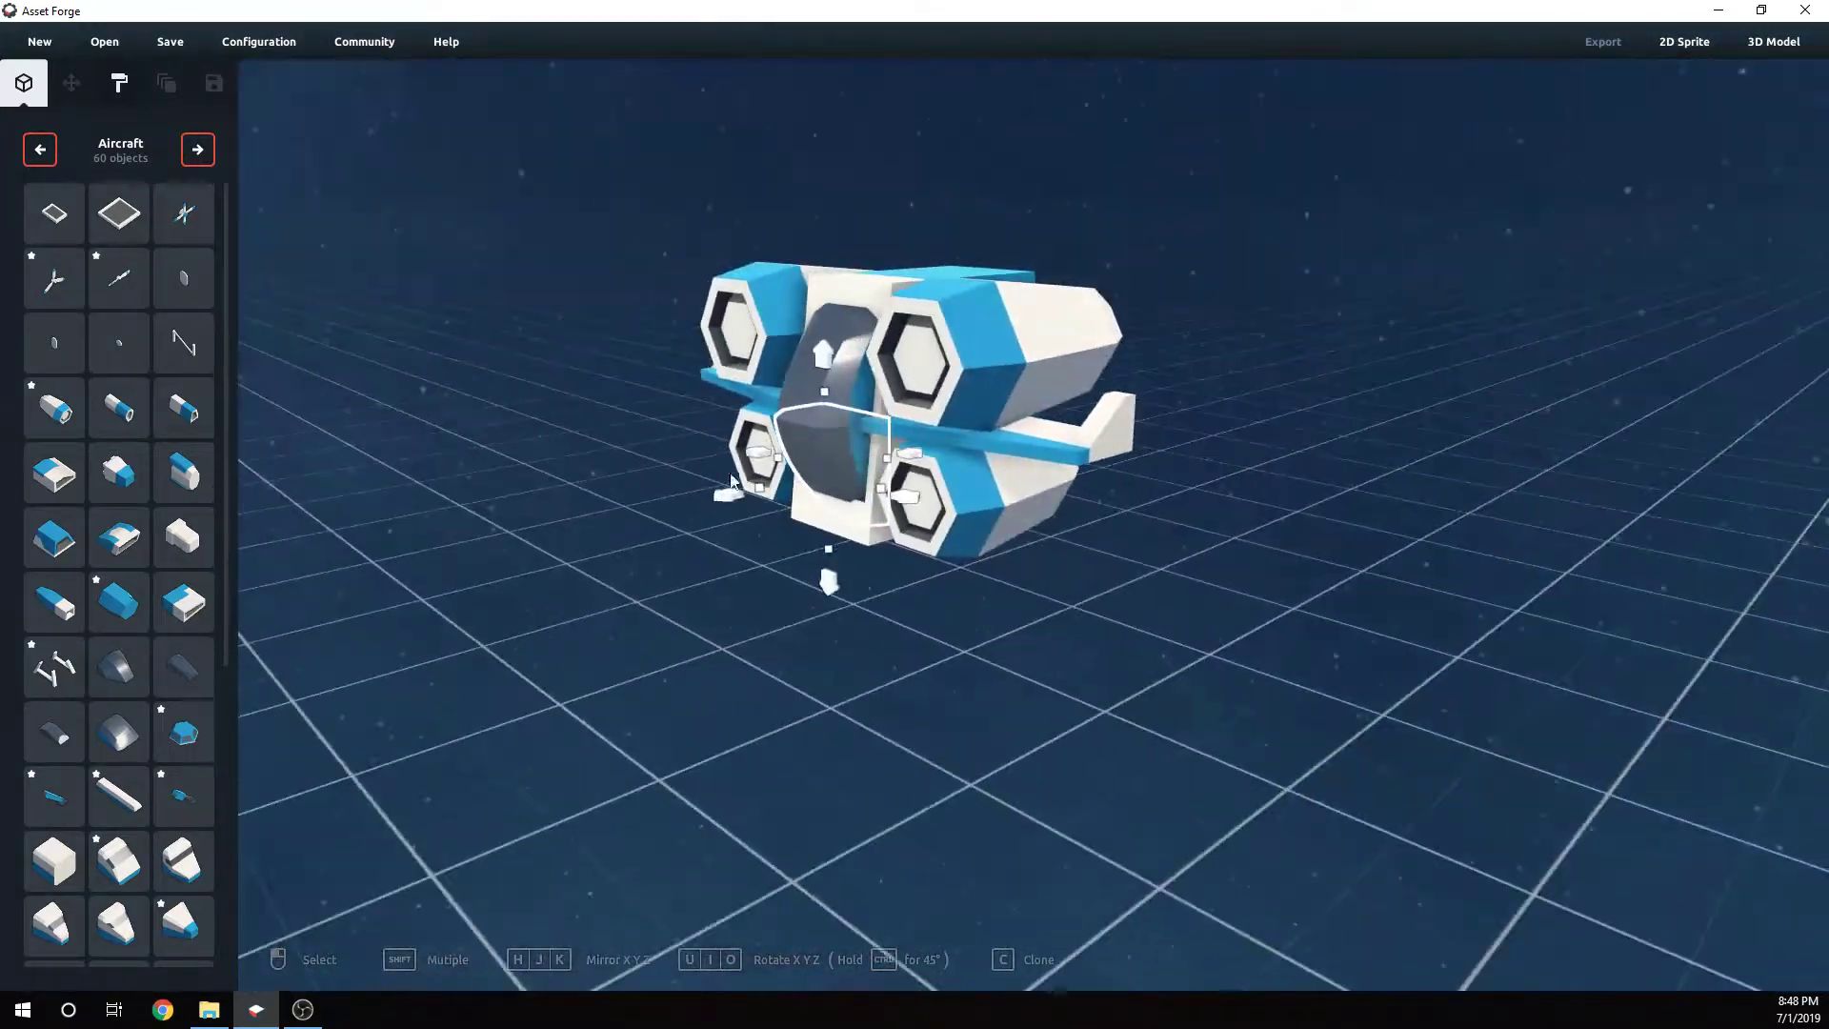
{"action": "left_click_drag", "start_coordinate": [825, 577], "coordinate": [788, 395]}
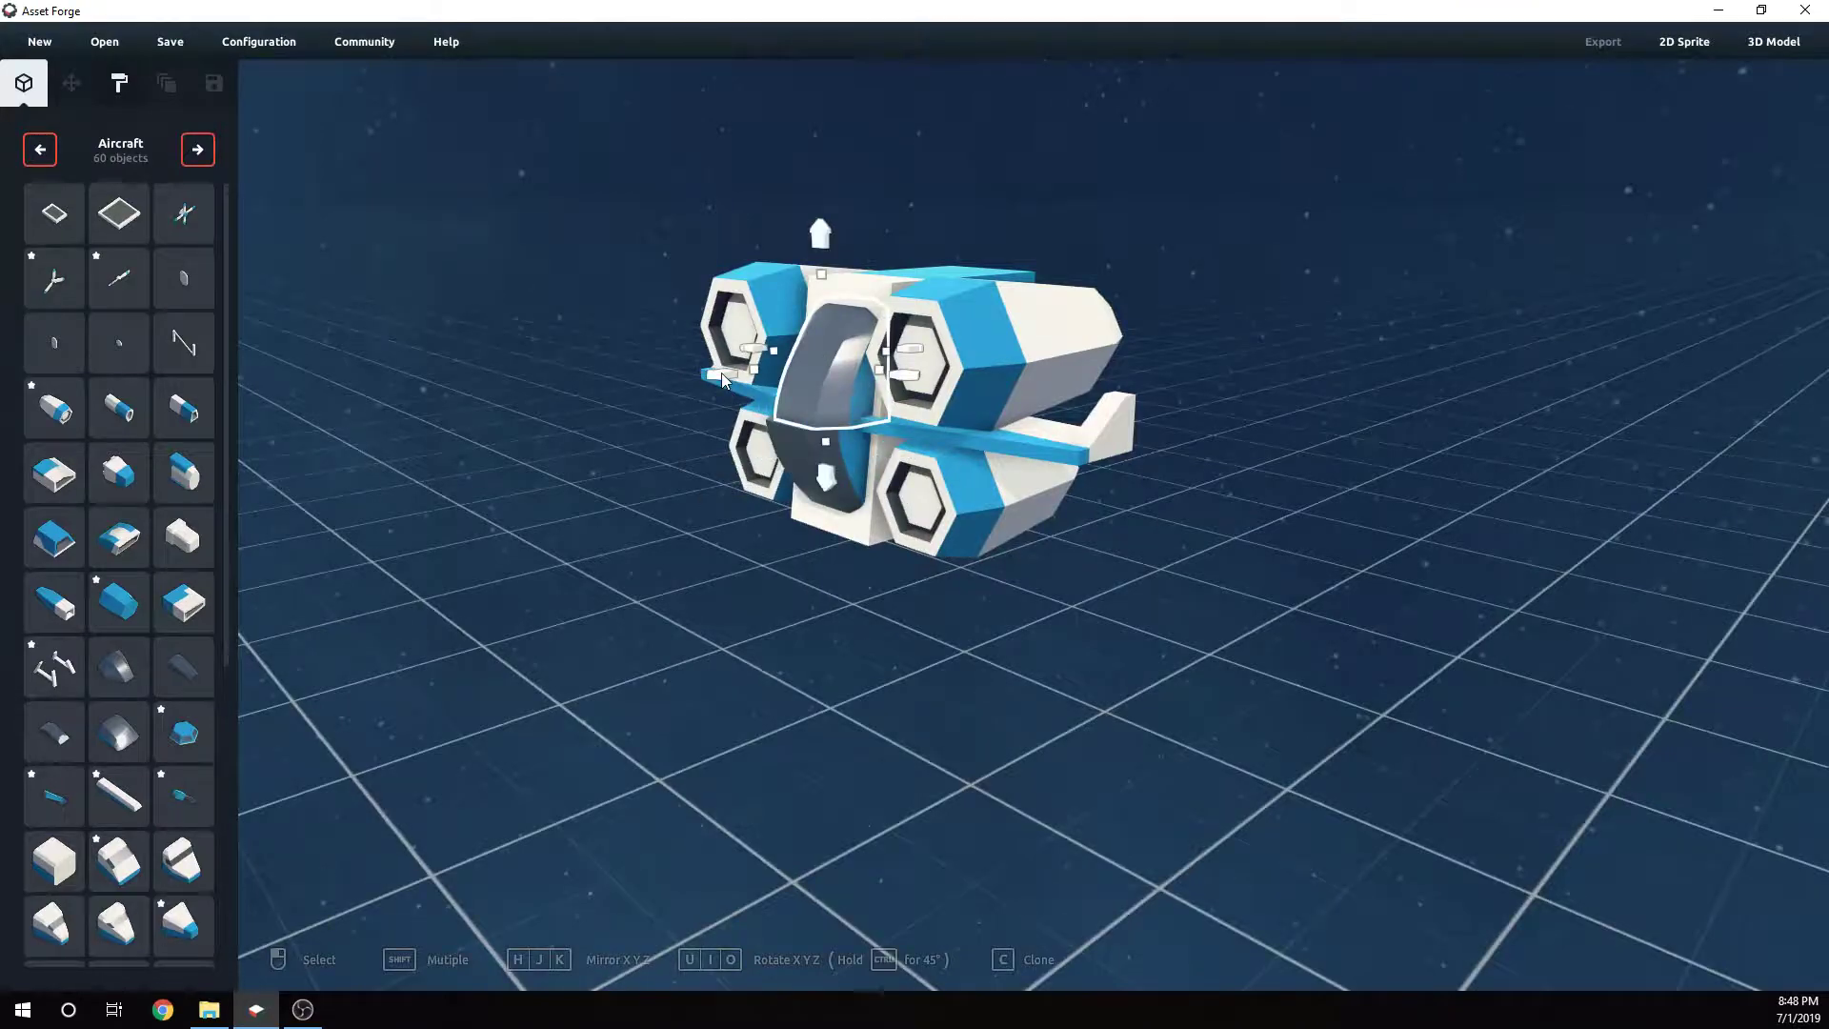
- Inspect the assembled aircraft from several angles
{"action": "left_click", "coordinate": [683, 564]}
{"action": "right_click_drag", "start_coordinate": [683, 564], "coordinate": [928, 614]}
{"action": "left_click", "coordinate": [1017, 486]}
{"action": "left_click", "coordinate": [905, 410]}
{"action": "right_click_drag", "start_coordinate": [914, 416], "coordinate": [1175, 539]}
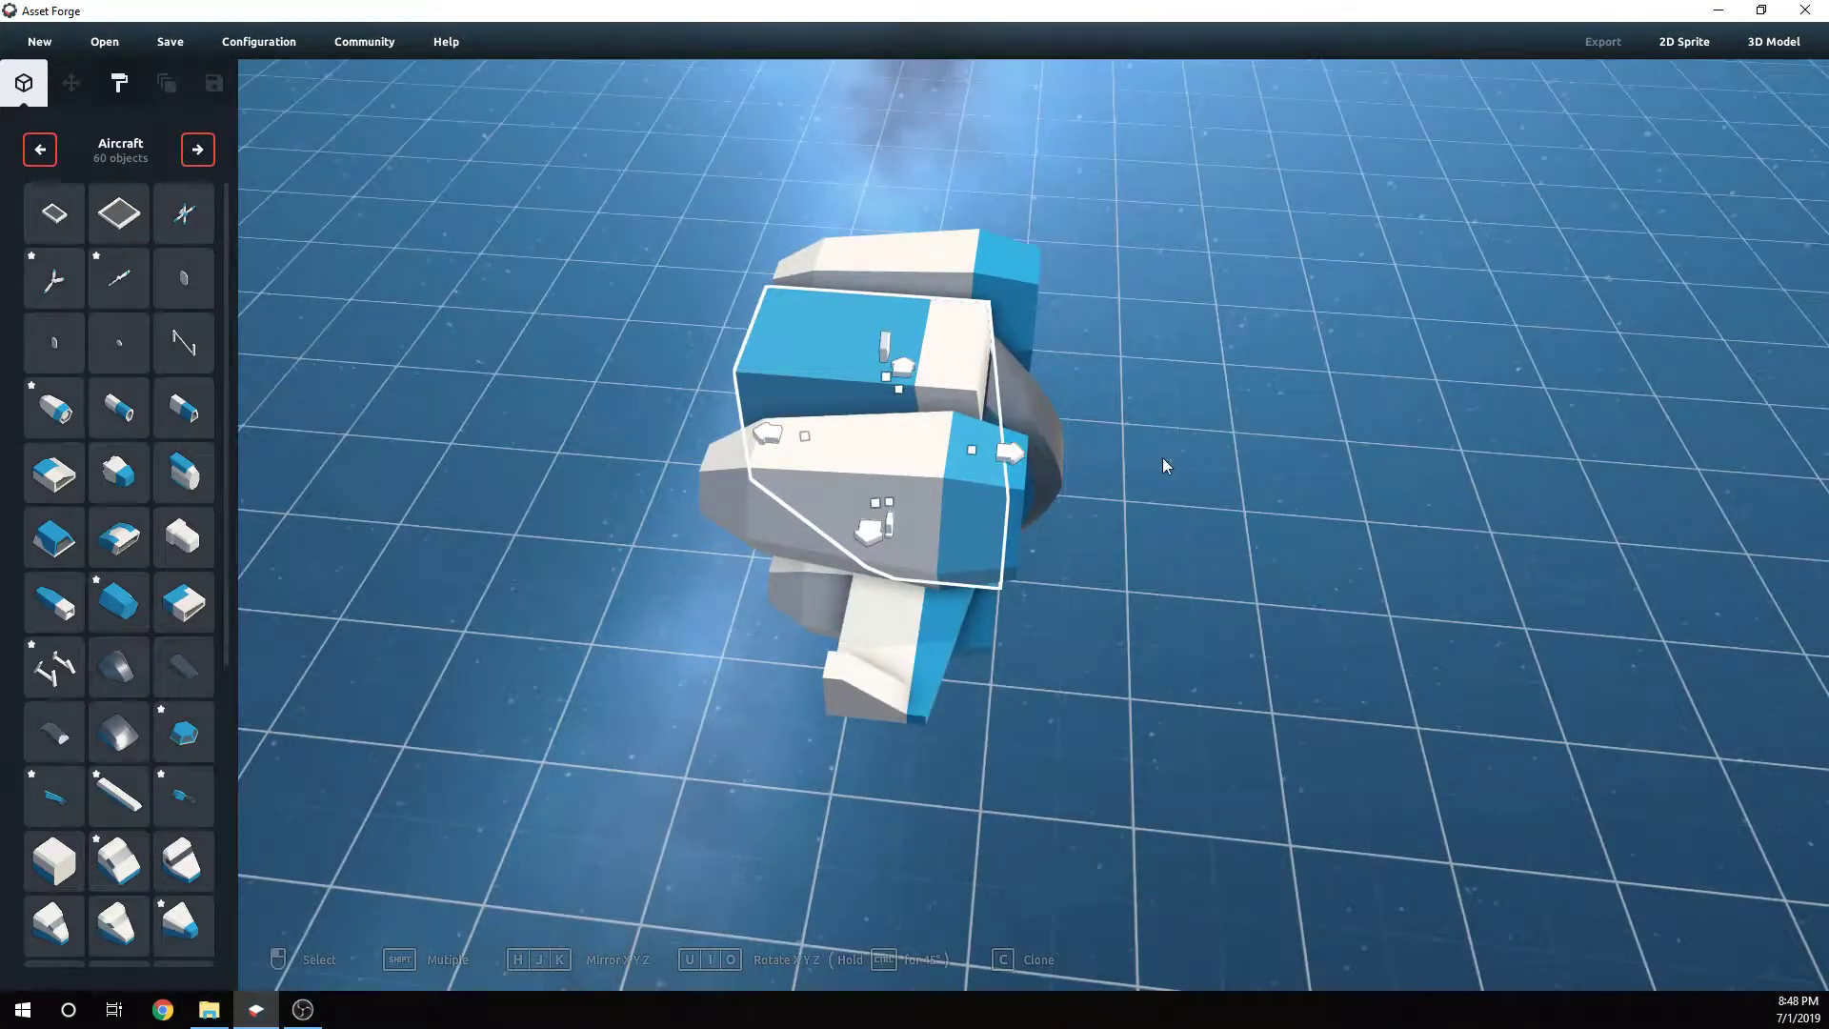
{"action": "right_click_drag", "start_coordinate": [1162, 465], "coordinate": [941, 388]}
{"action": "right_click_drag", "start_coordinate": [1161, 444], "coordinate": [1048, 518]}
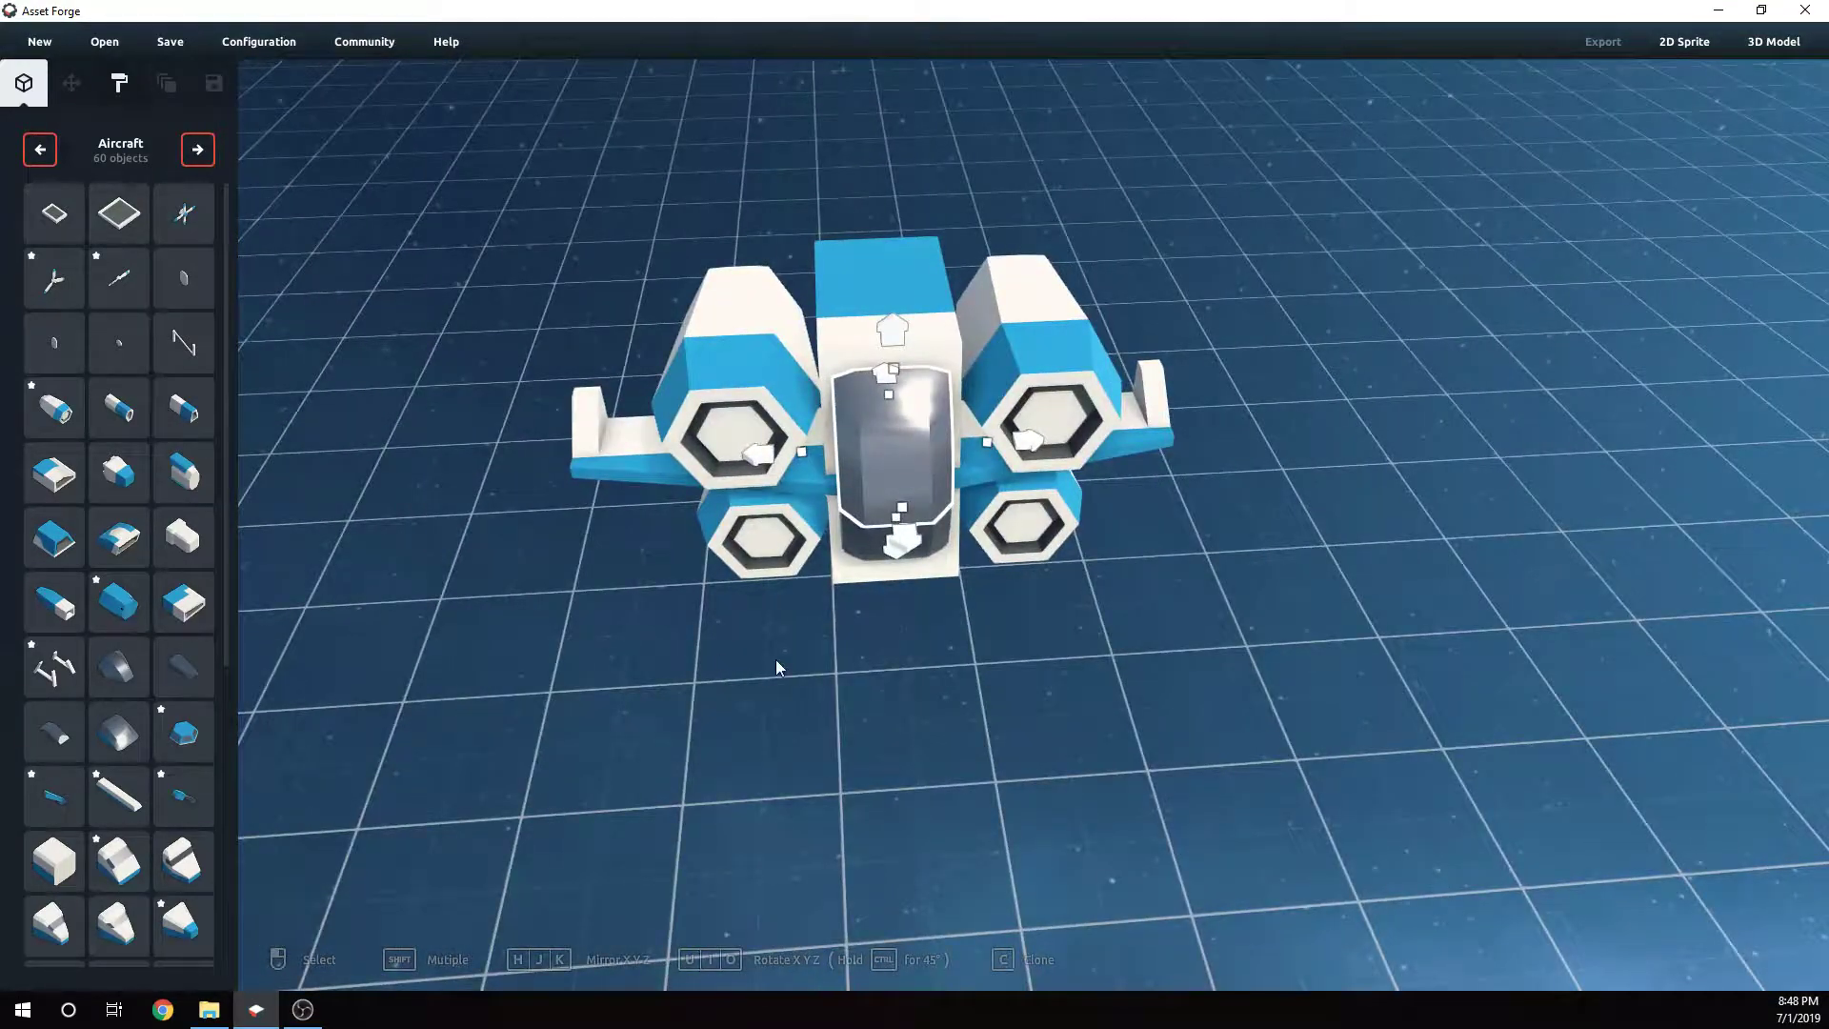
{"action": "left_click", "coordinate": [967, 699]}
{"action": "mouse_move", "coordinate": [967, 699]}
{"action": "right_mouse_down"}
{"action": "mouse_move", "coordinate": [842, 678]}
{"action": "mouse_move", "coordinate": [953, 674]}
{"action": "right_mouse_up"}
{"action": "scroll", "coordinate": [145, 540], "scroll_direction": "down", "scroll_amount": 2}
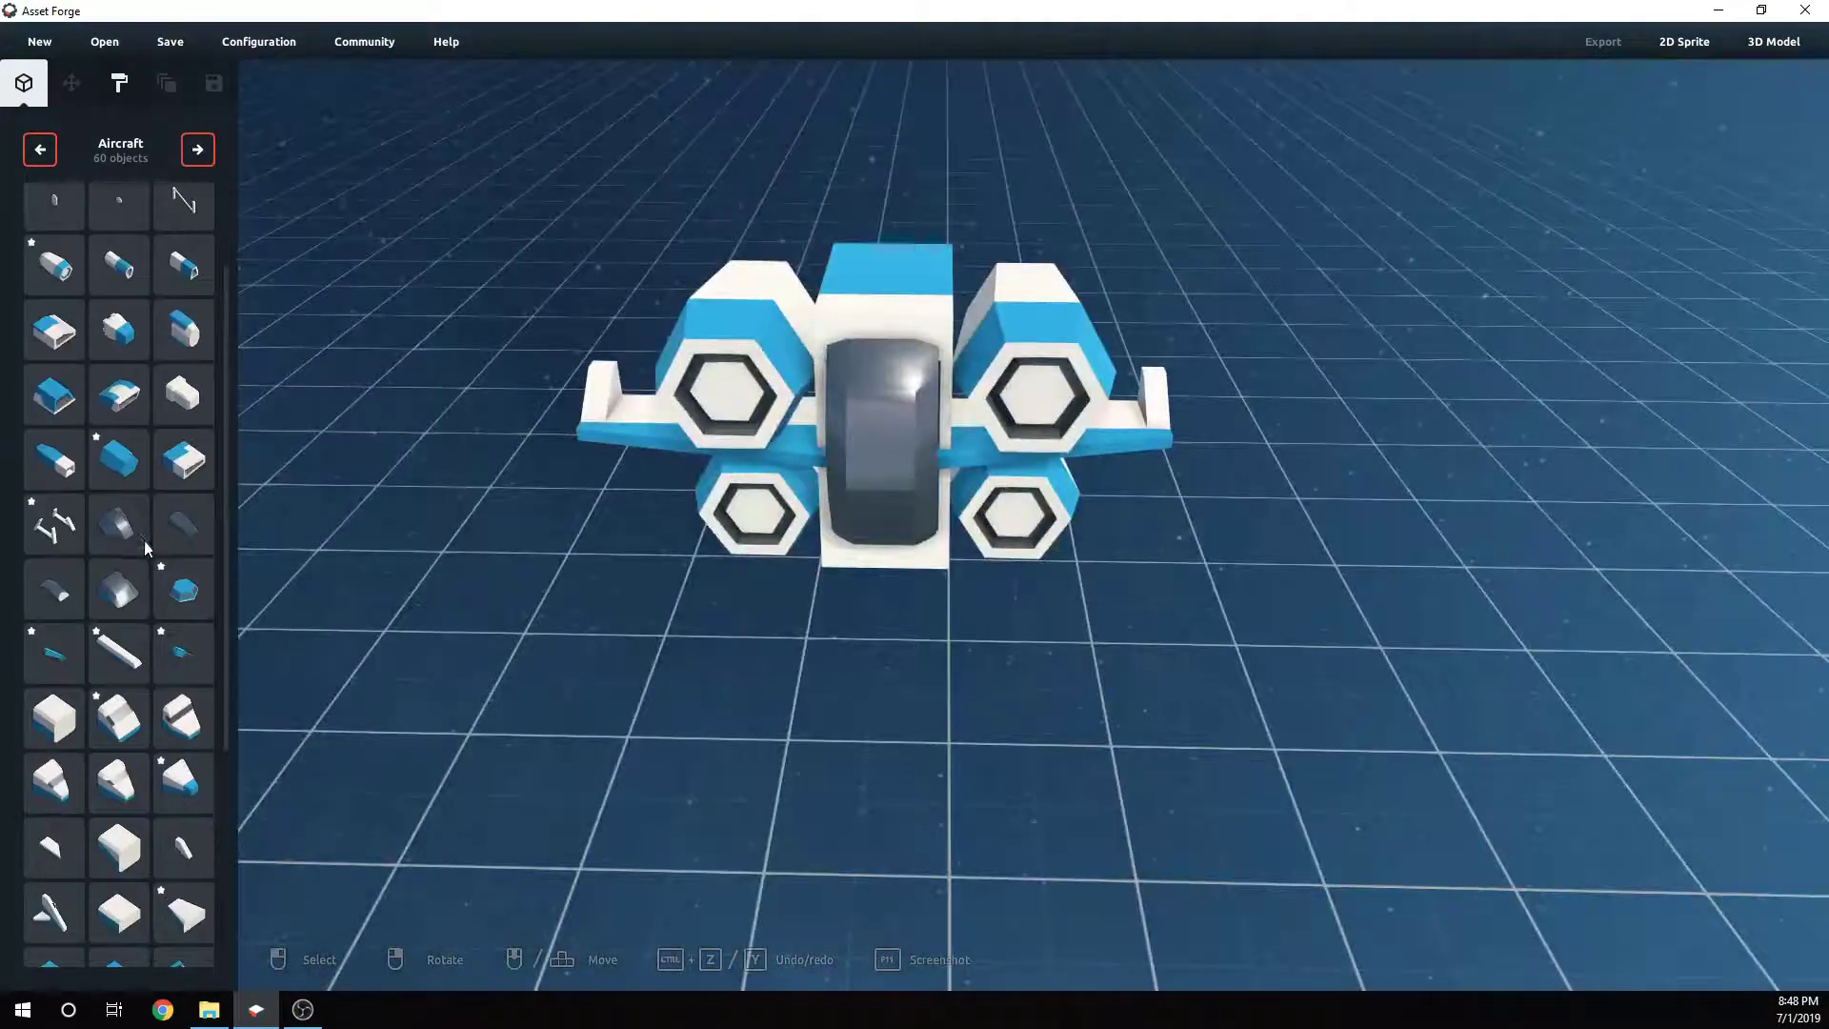
{"action": "scroll", "coordinate": [144, 540], "scroll_direction": "down", "scroll_amount": 2}
{"action": "right_click_drag", "start_coordinate": [837, 686], "coordinate": [857, 581]}
- Switch the part library to the Vehicles category and place a frame-shaped part on top of the fuselage
{"action": "scroll", "coordinate": [139, 392], "scroll_direction": "down", "scroll_amount": 2}
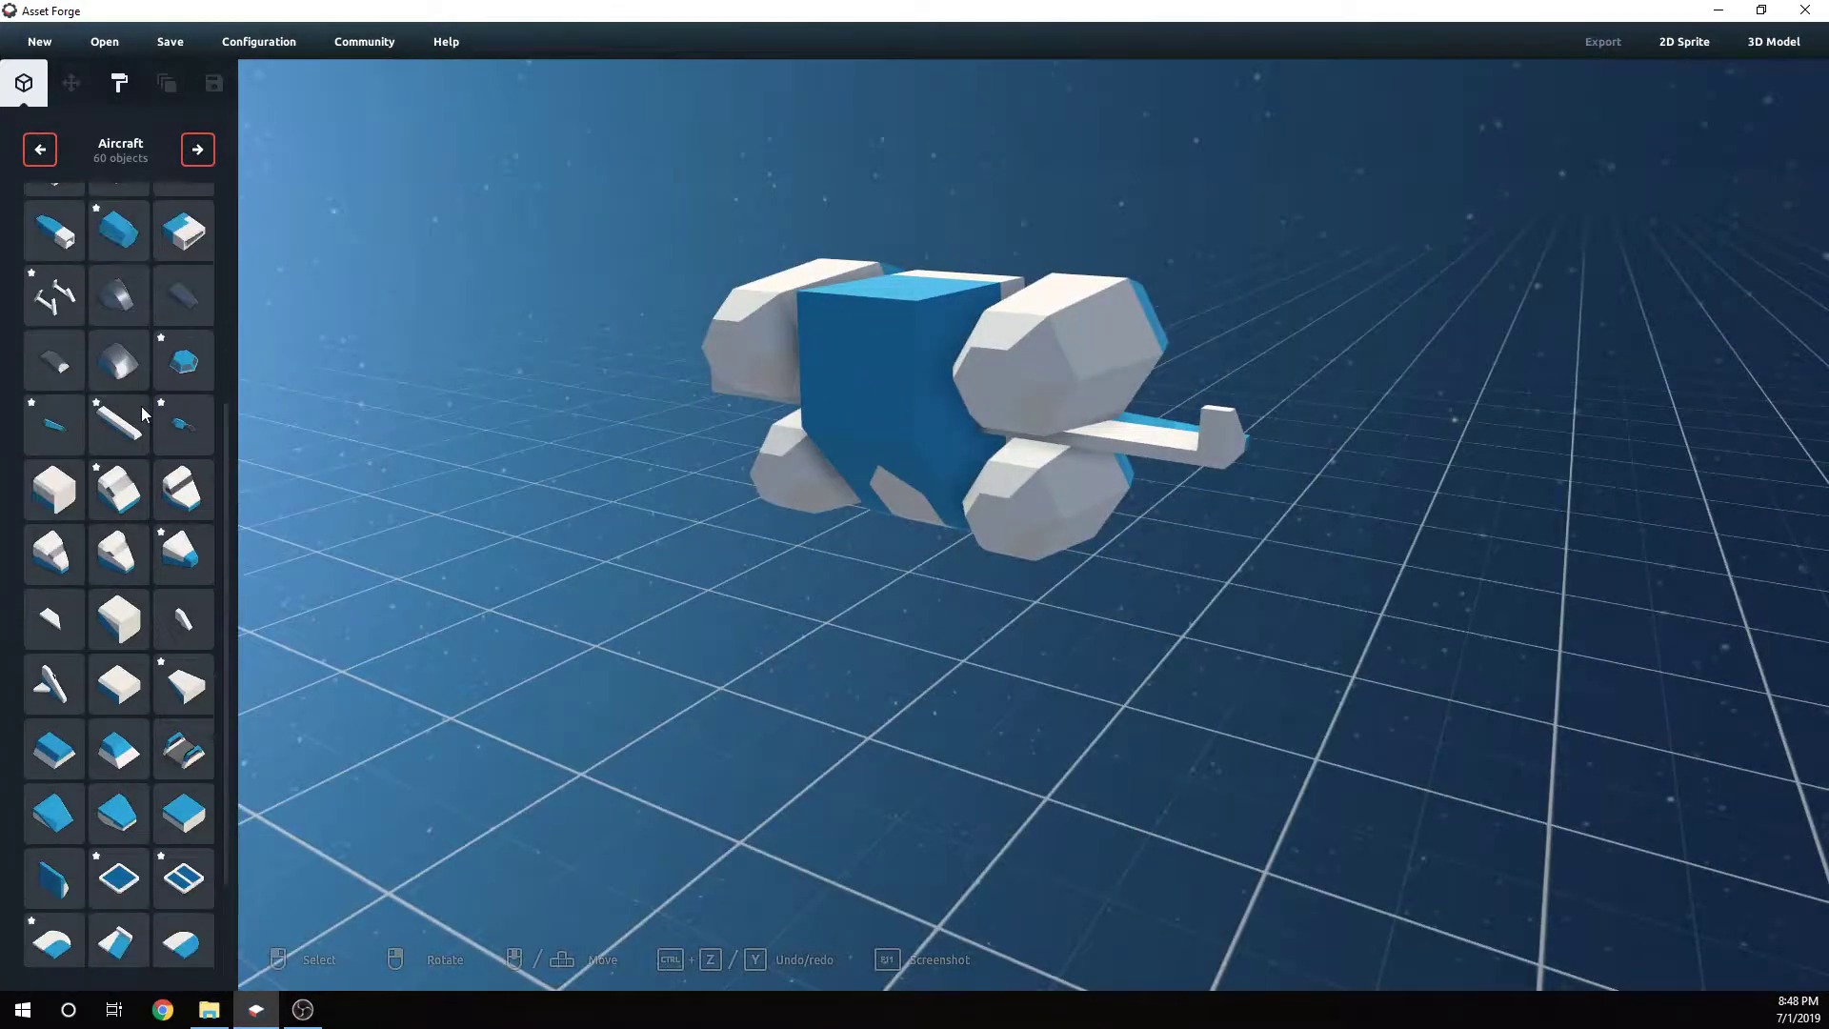
{"action": "scroll", "coordinate": [162, 463], "scroll_direction": "down", "scroll_amount": 2}
{"action": "scroll", "coordinate": [185, 502], "scroll_direction": "up", "scroll_amount": 8}
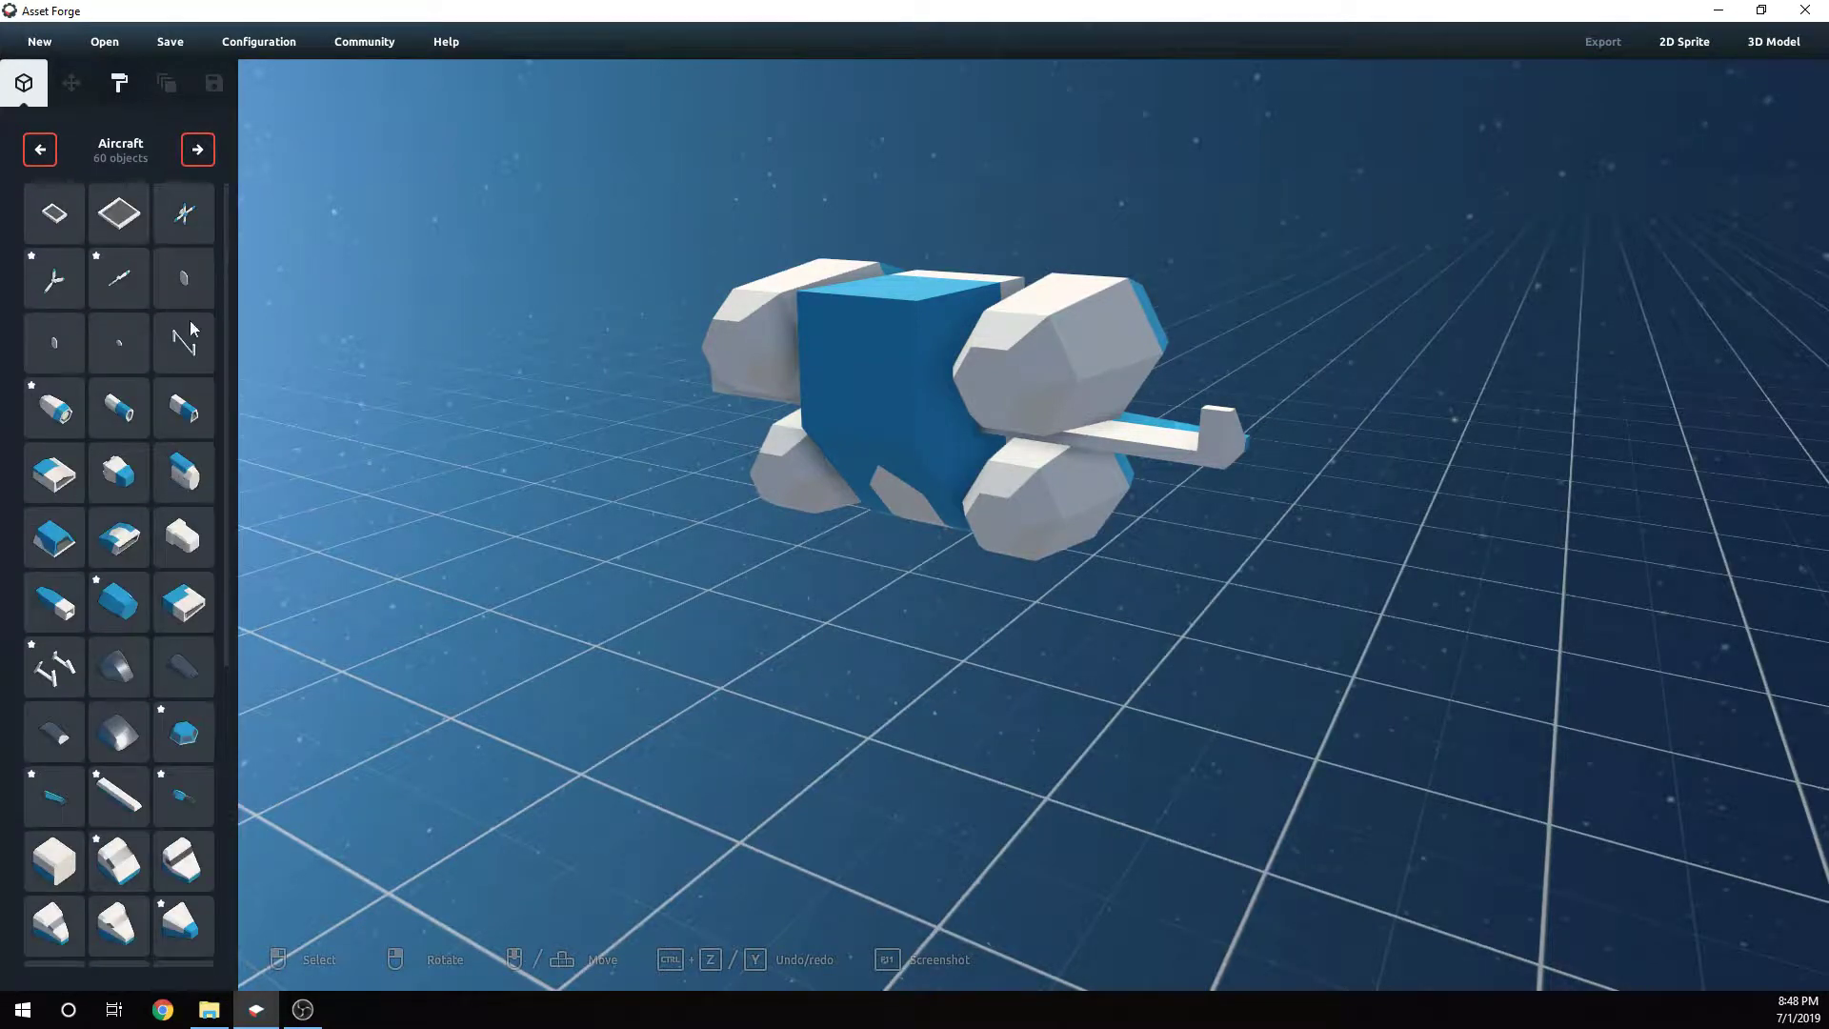
{"action": "left_click", "coordinate": [200, 153]}
{"action": "left_click", "coordinate": [202, 152]}
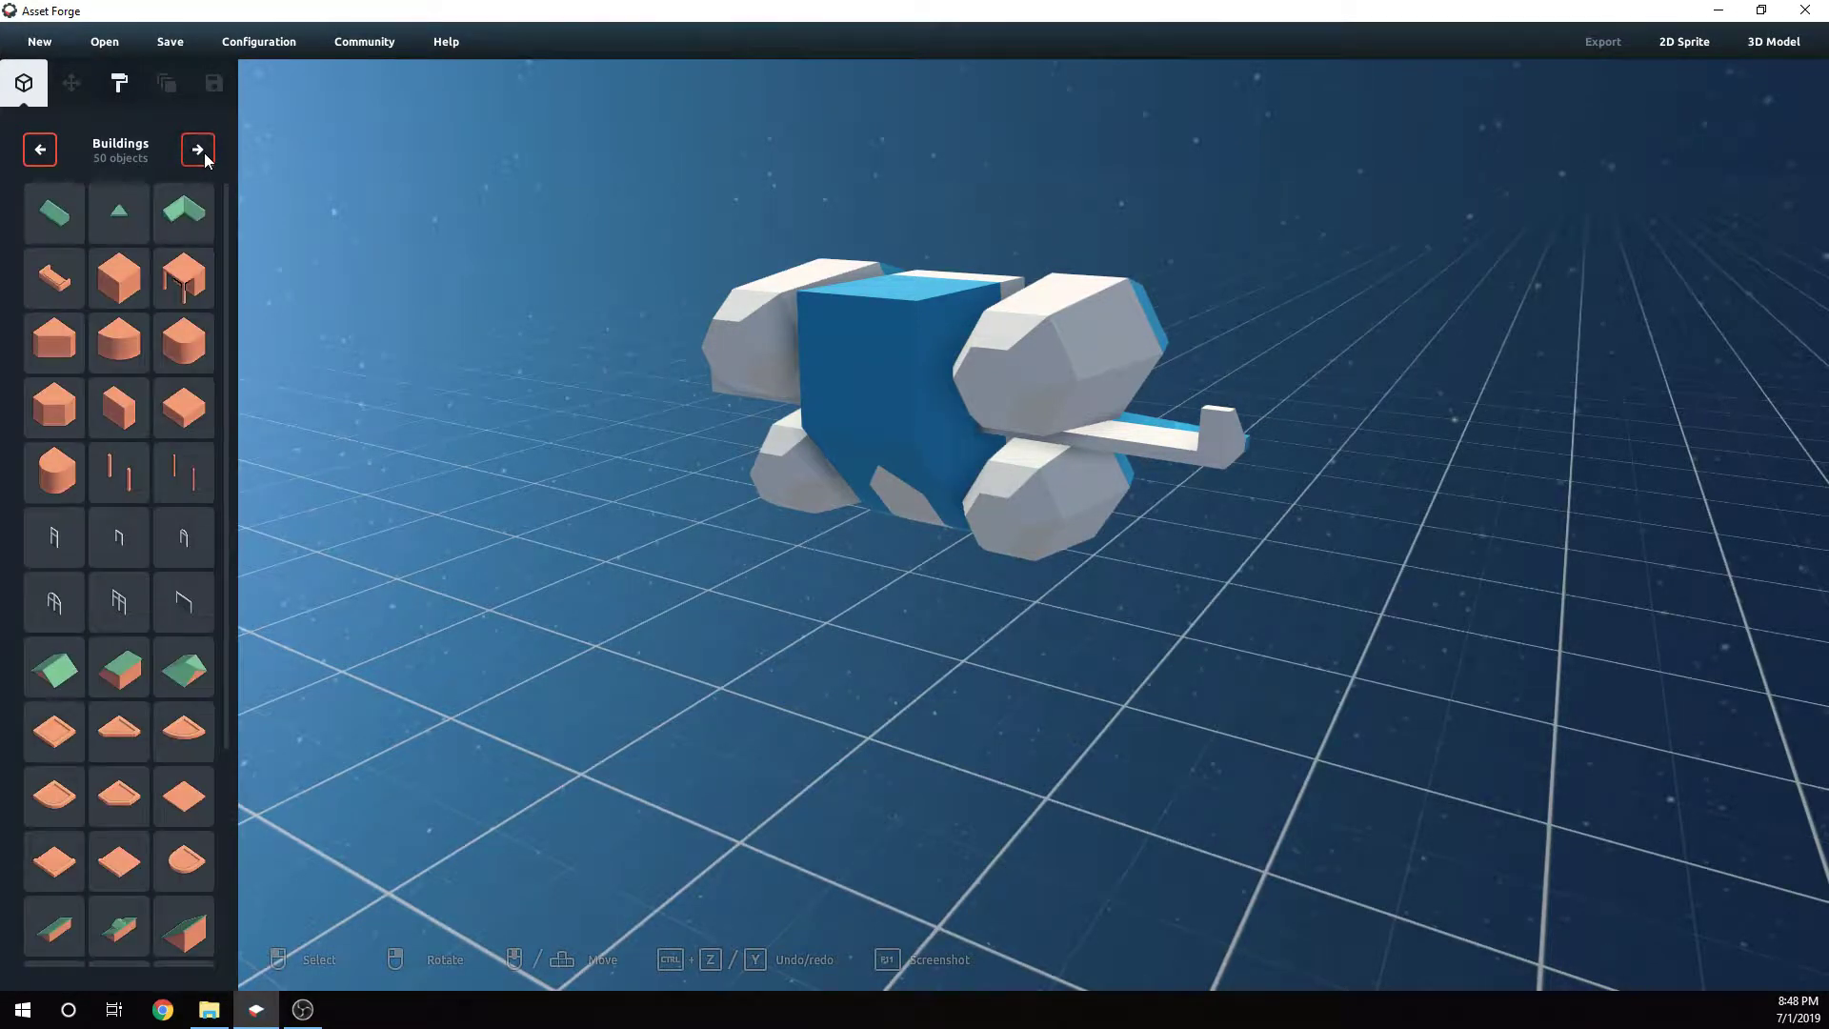
{"action": "left_click", "coordinate": [202, 153]}
{"action": "left_click", "coordinate": [202, 152]}
{"action": "left_click", "coordinate": [202, 153]}
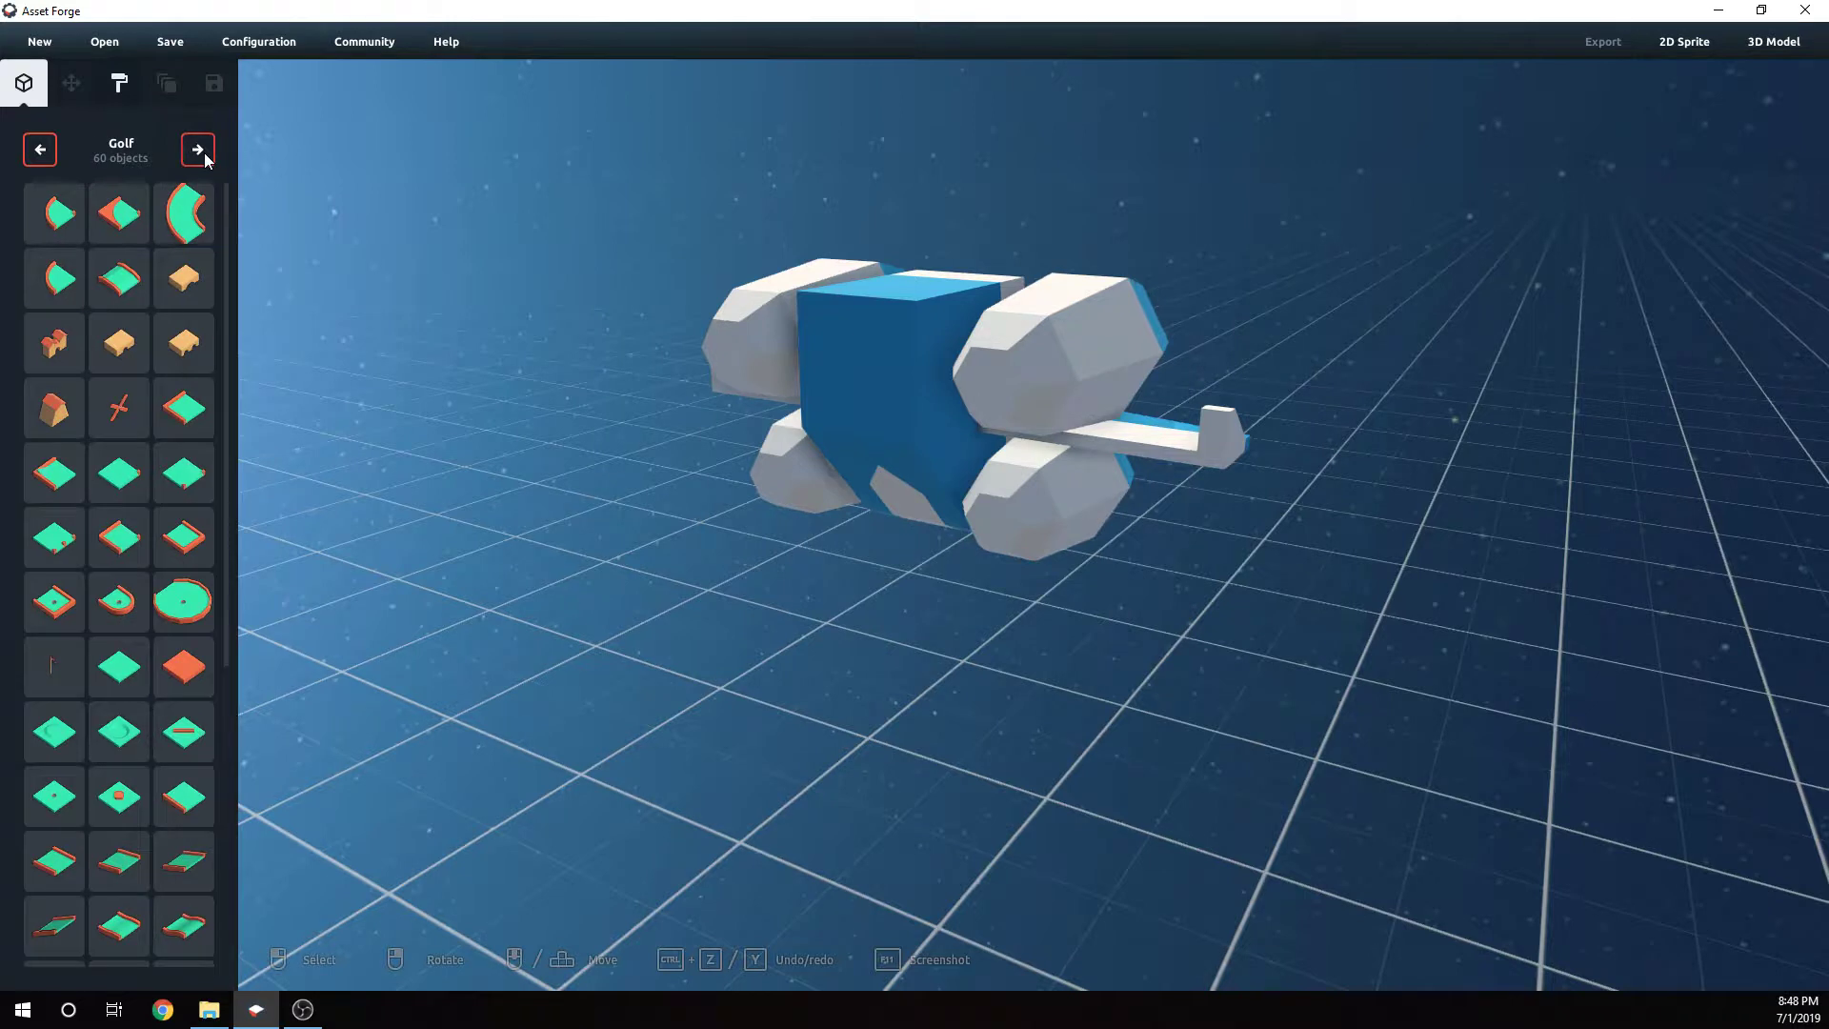
{"action": "left_click", "coordinate": [200, 150]}
{"action": "left_click", "coordinate": [200, 150]}
{"action": "left_click", "coordinate": [200, 151]}
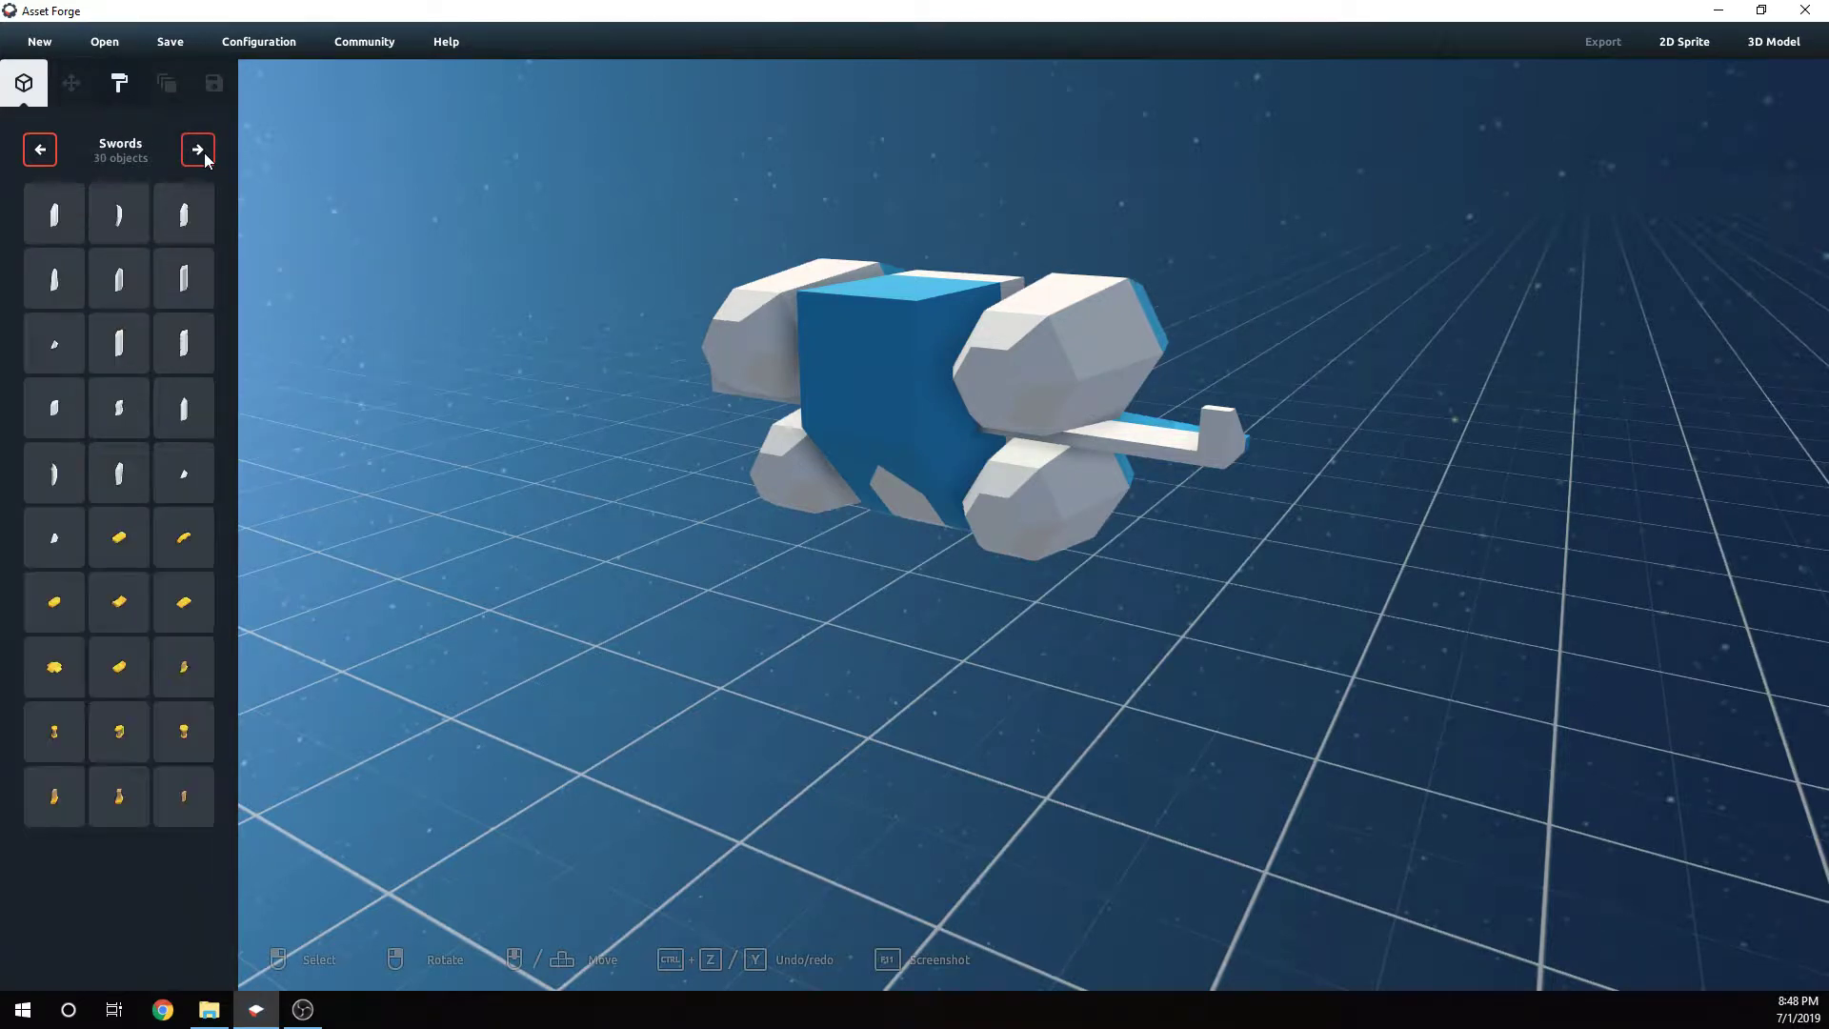
{"action": "left_click", "coordinate": [200, 150]}
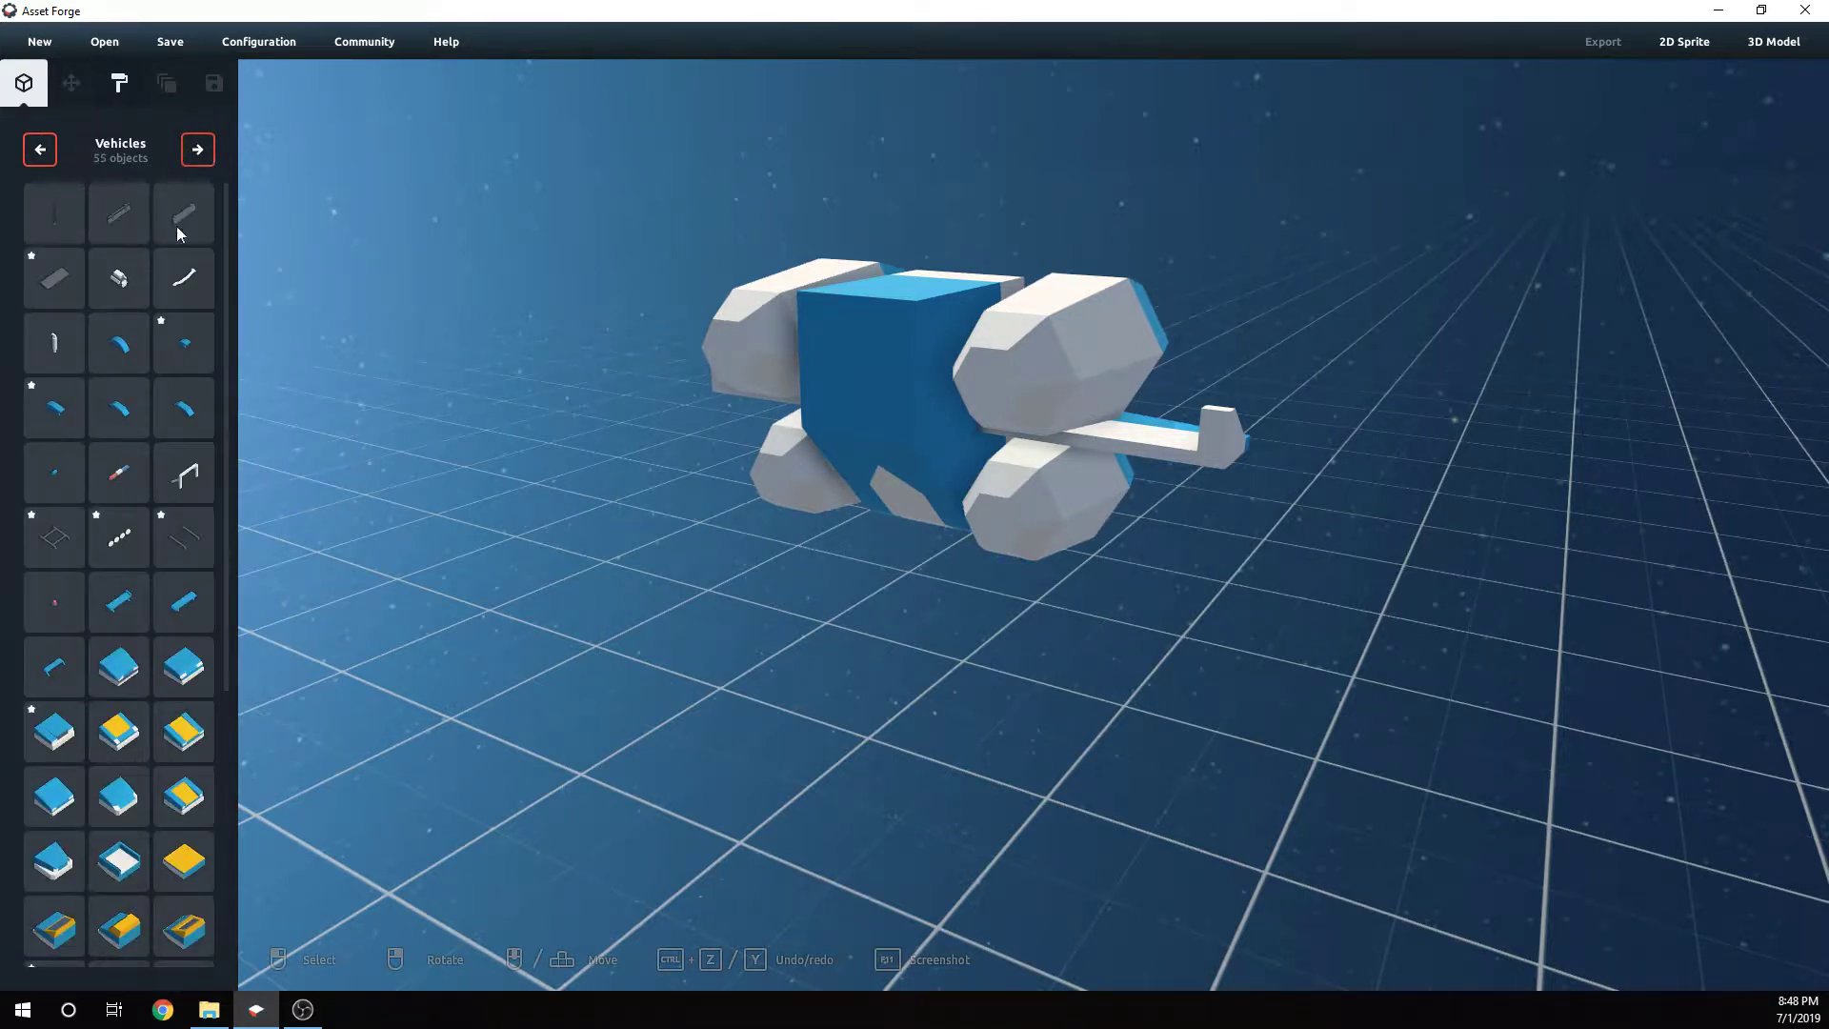
{"action": "left_click", "coordinate": [54, 537]}
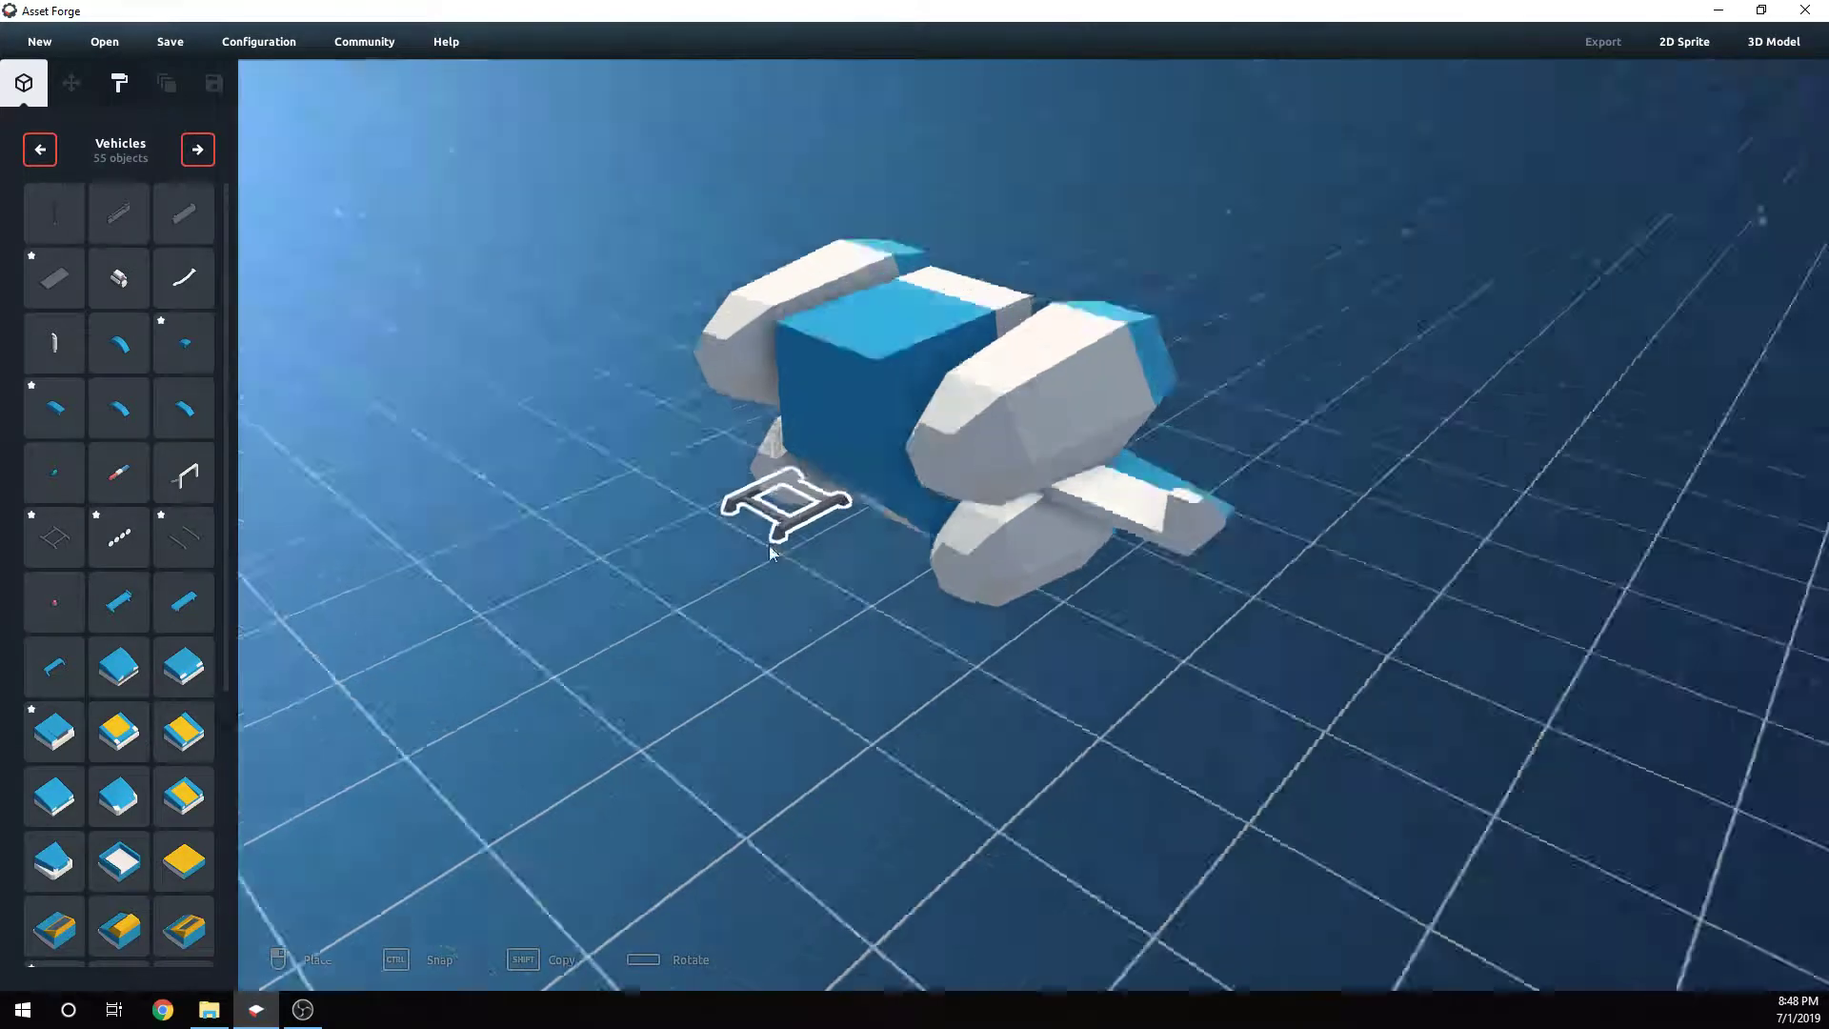
{"action": "right_click_drag", "start_coordinate": [775, 496], "coordinate": [816, 477]}
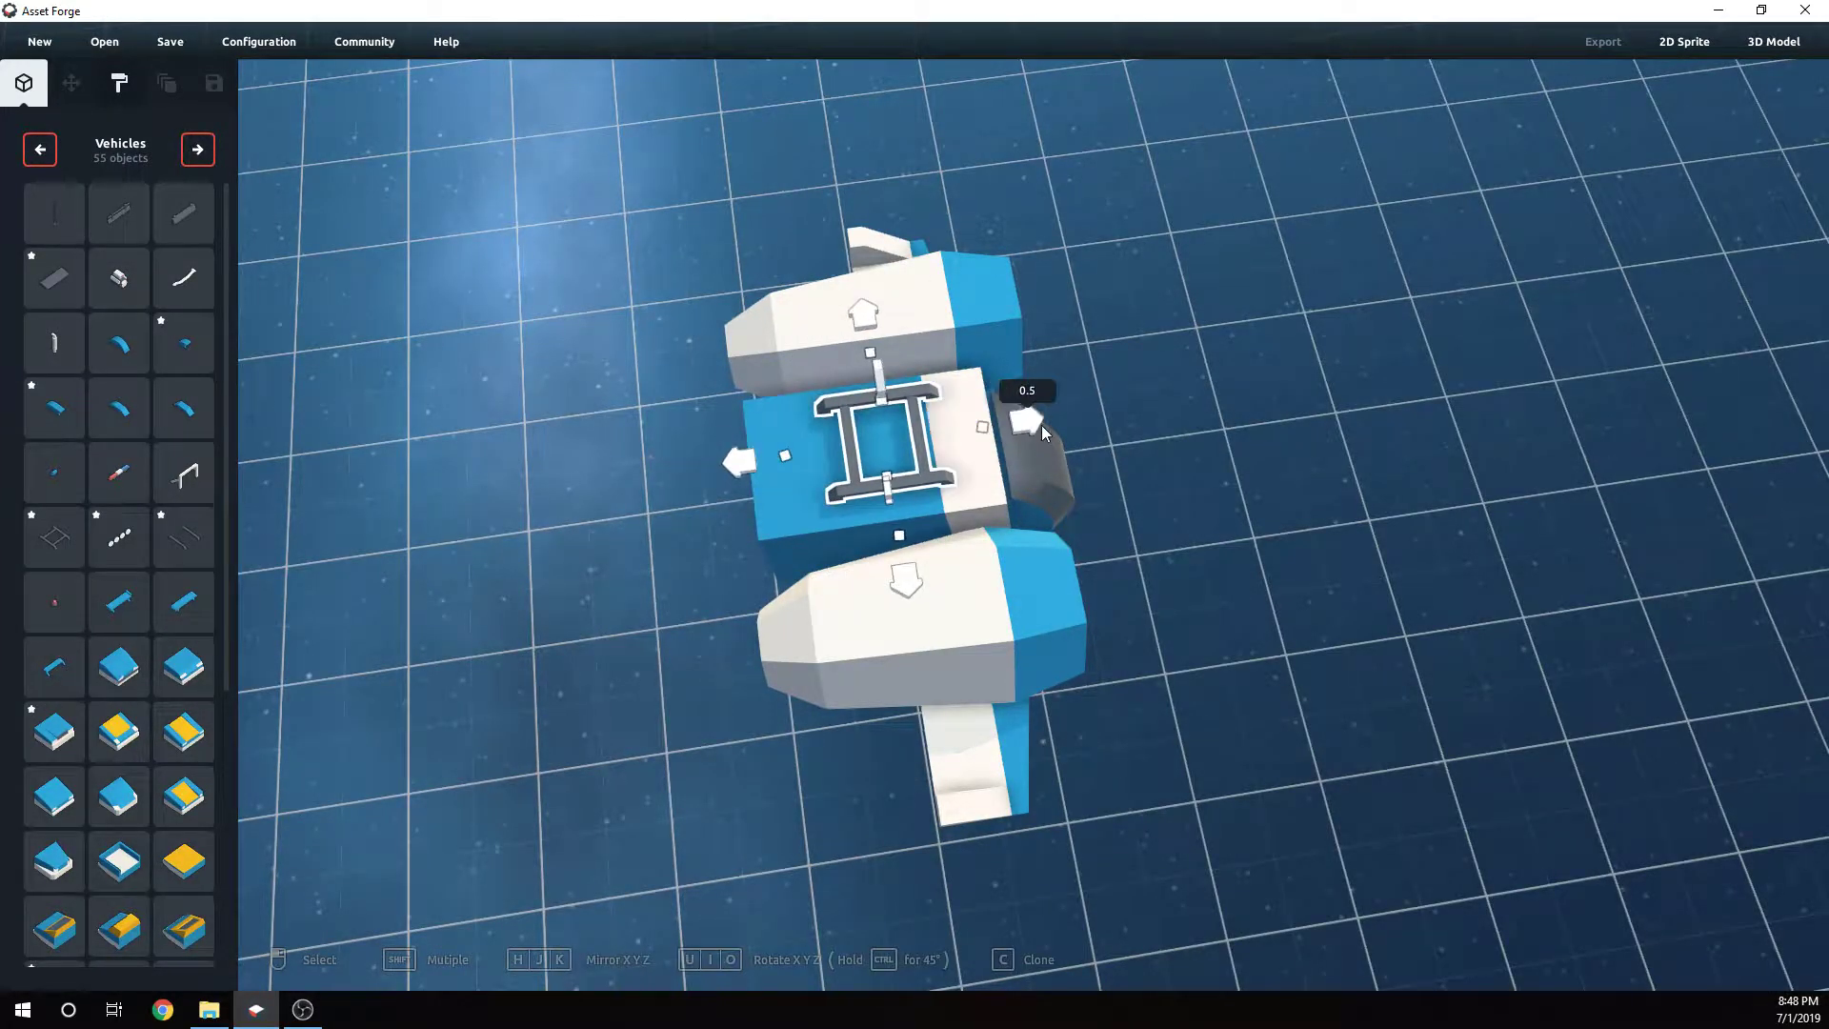
{"action": "left_click", "coordinate": [875, 445]}
{"action": "right_click_drag", "start_coordinate": [1220, 503], "coordinate": [1011, 402]}
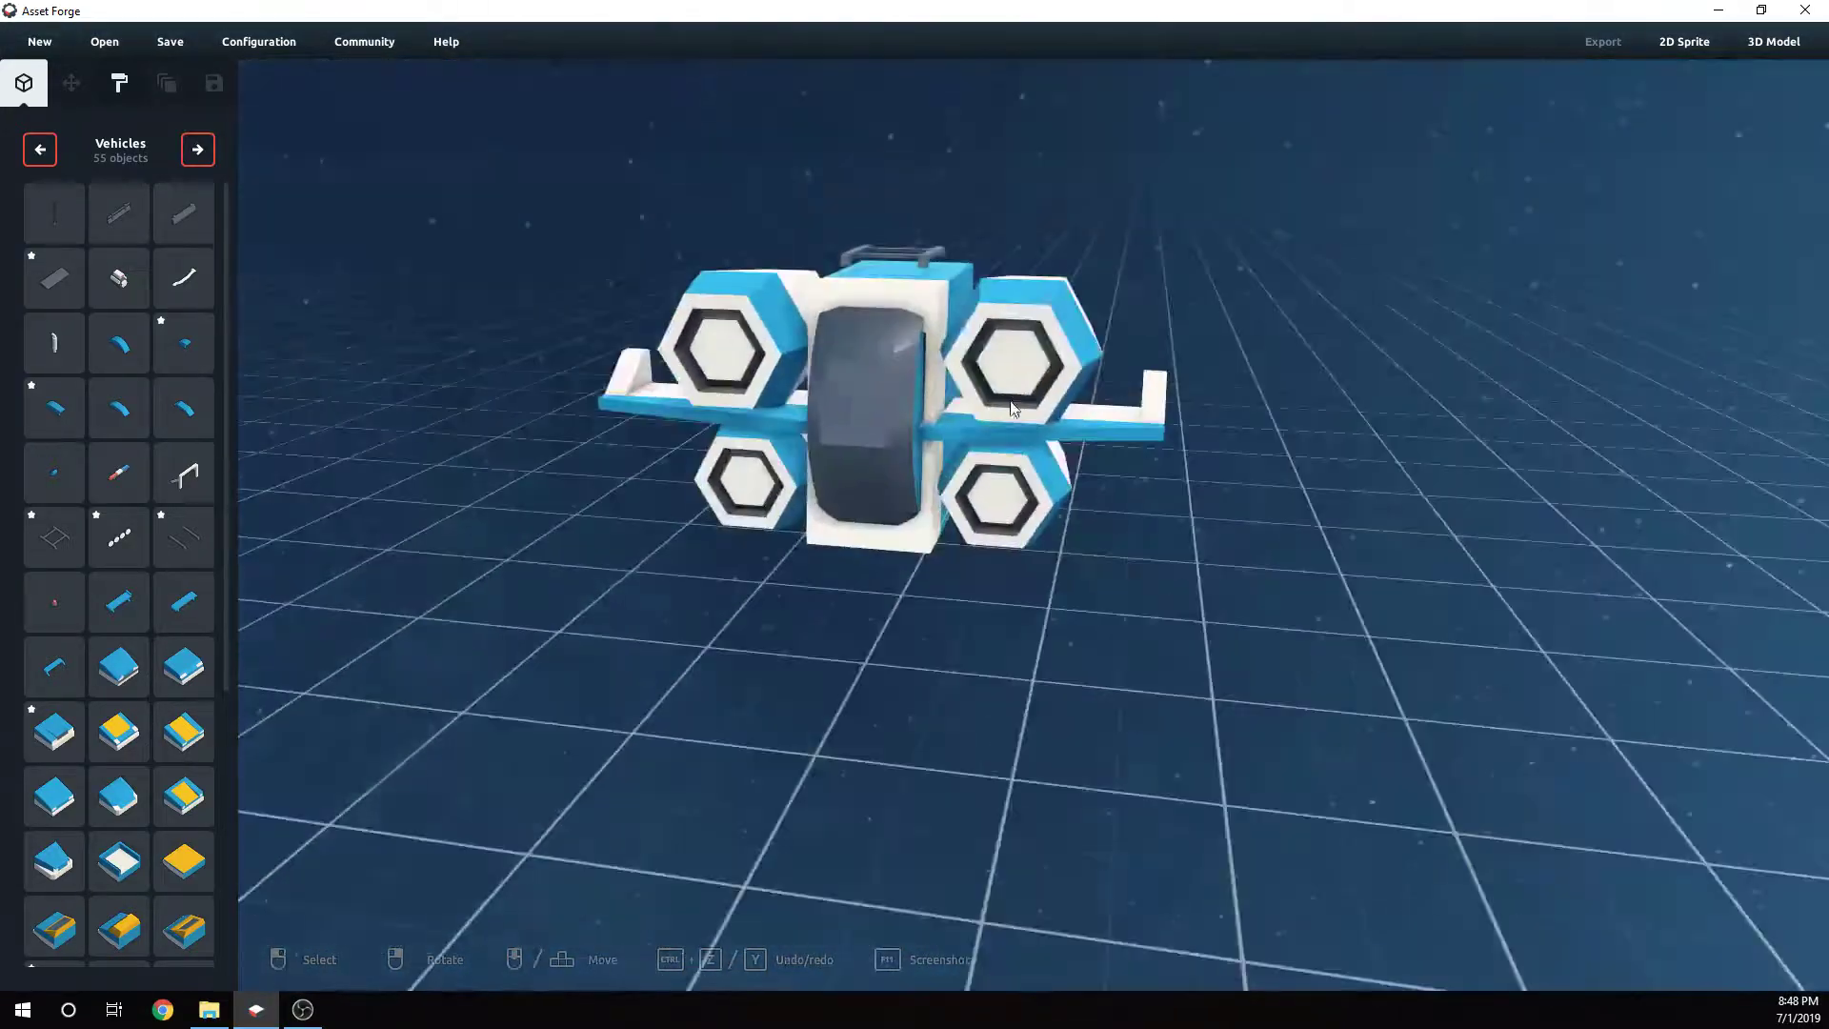
- Inspect the placed frame part and browse the Vehicles parts list
{"action": "left_click", "coordinate": [915, 266]}
{"action": "left_click", "coordinate": [1255, 506]}
{"action": "right_click_drag", "start_coordinate": [1256, 506], "coordinate": [314, 571]}
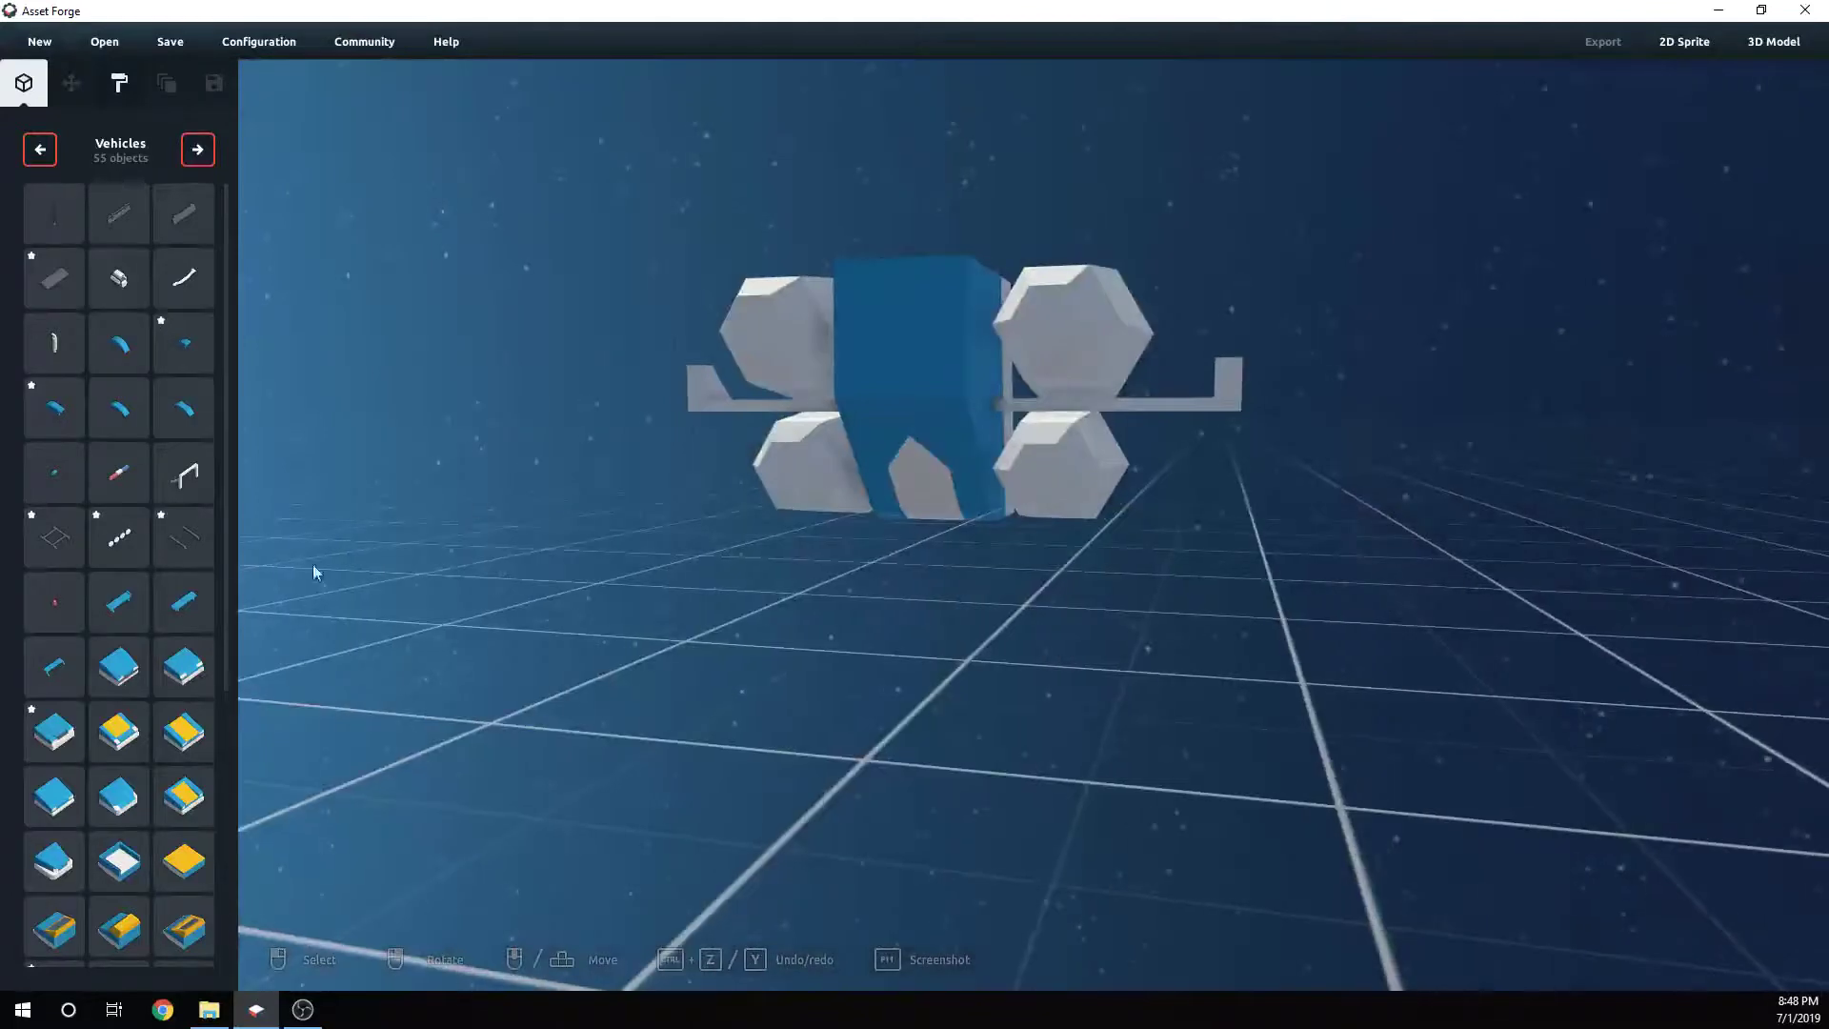
{"action": "scroll", "coordinate": [48, 488], "scroll_direction": "down", "scroll_amount": 6}
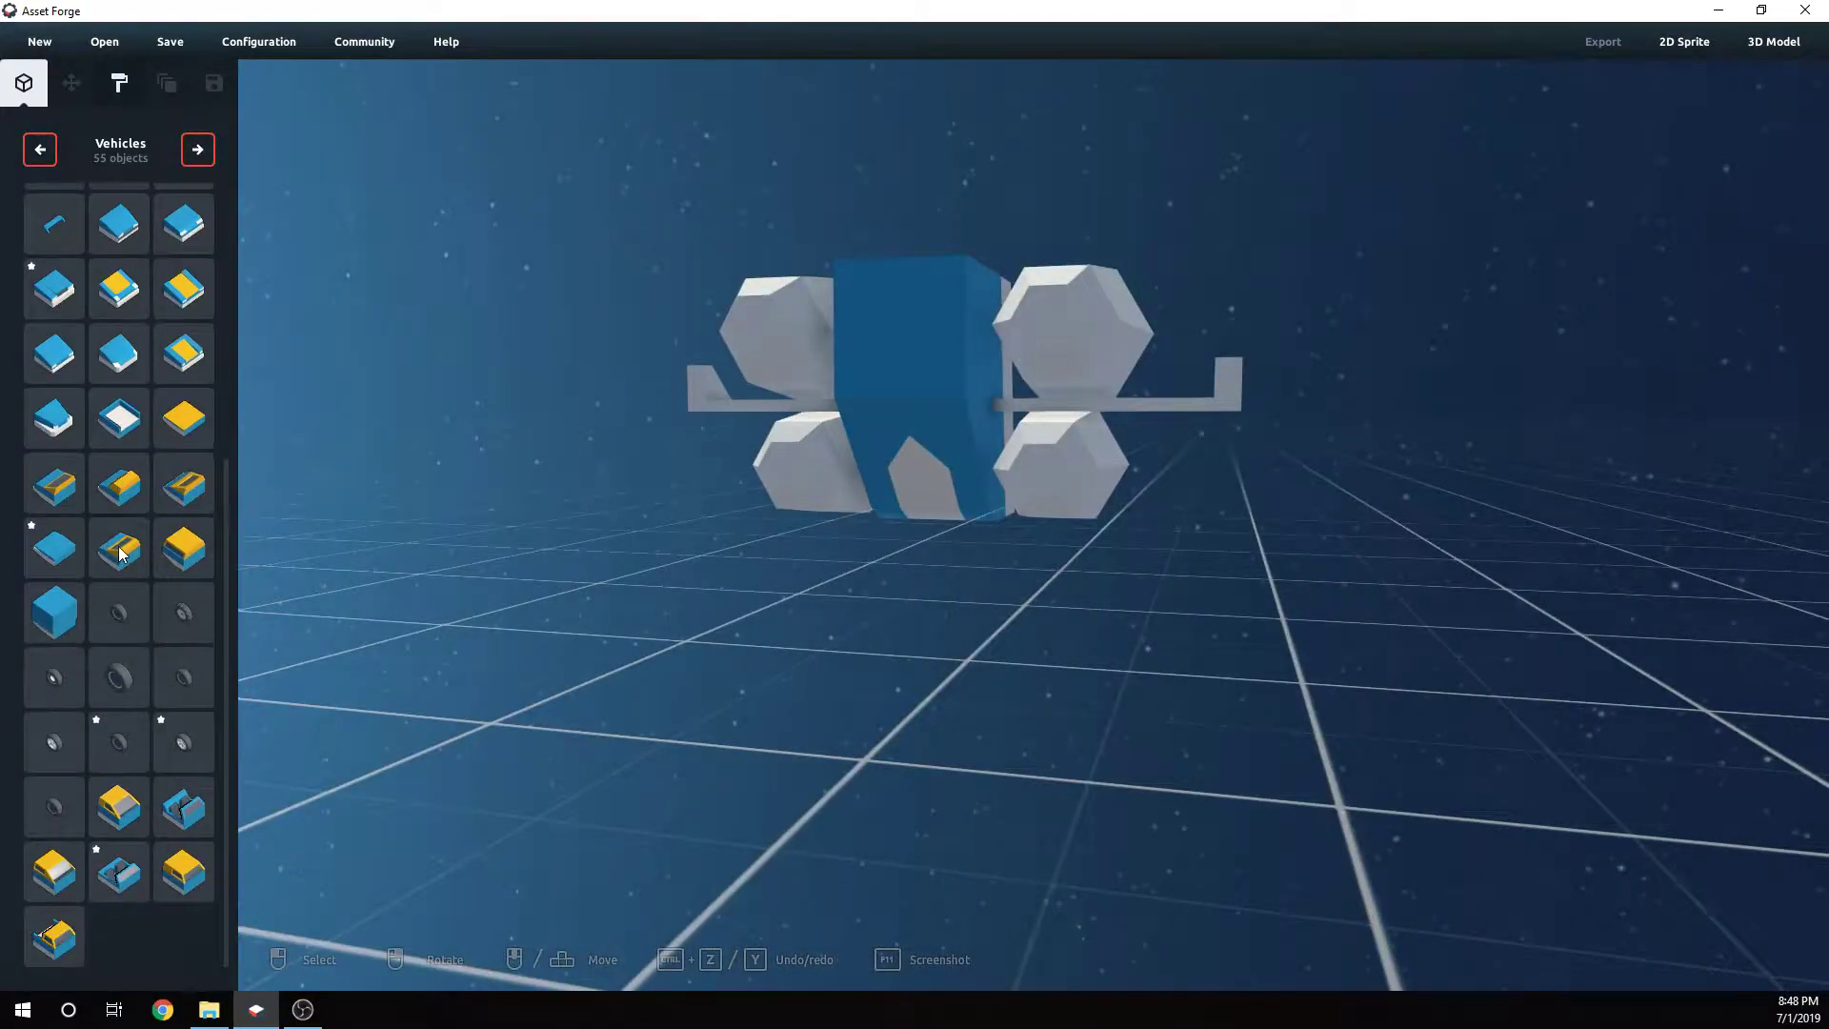
{"action": "scroll", "coordinate": [200, 539], "scroll_direction": "up", "scroll_amount": 6}
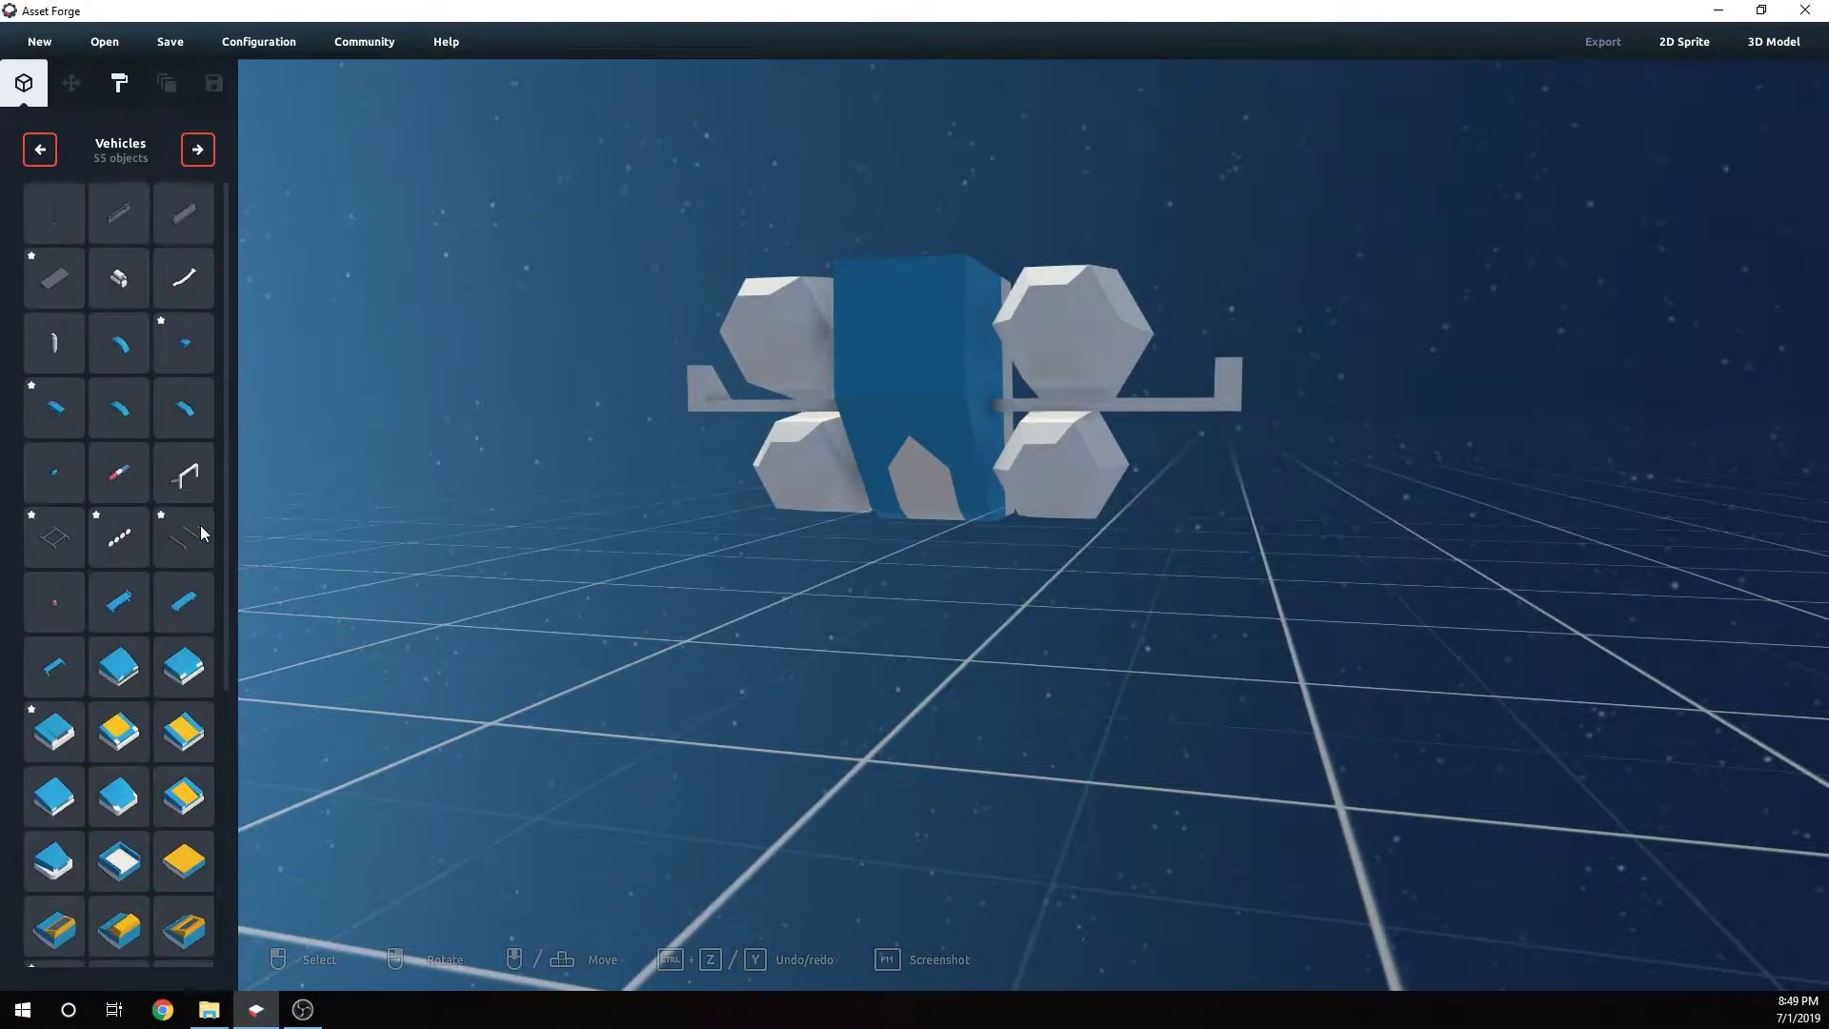
{"action": "right_click_drag", "start_coordinate": [363, 442], "coordinate": [215, 380]}
{"action": "right_click_drag", "start_coordinate": [537, 419], "coordinate": [1037, 520]}
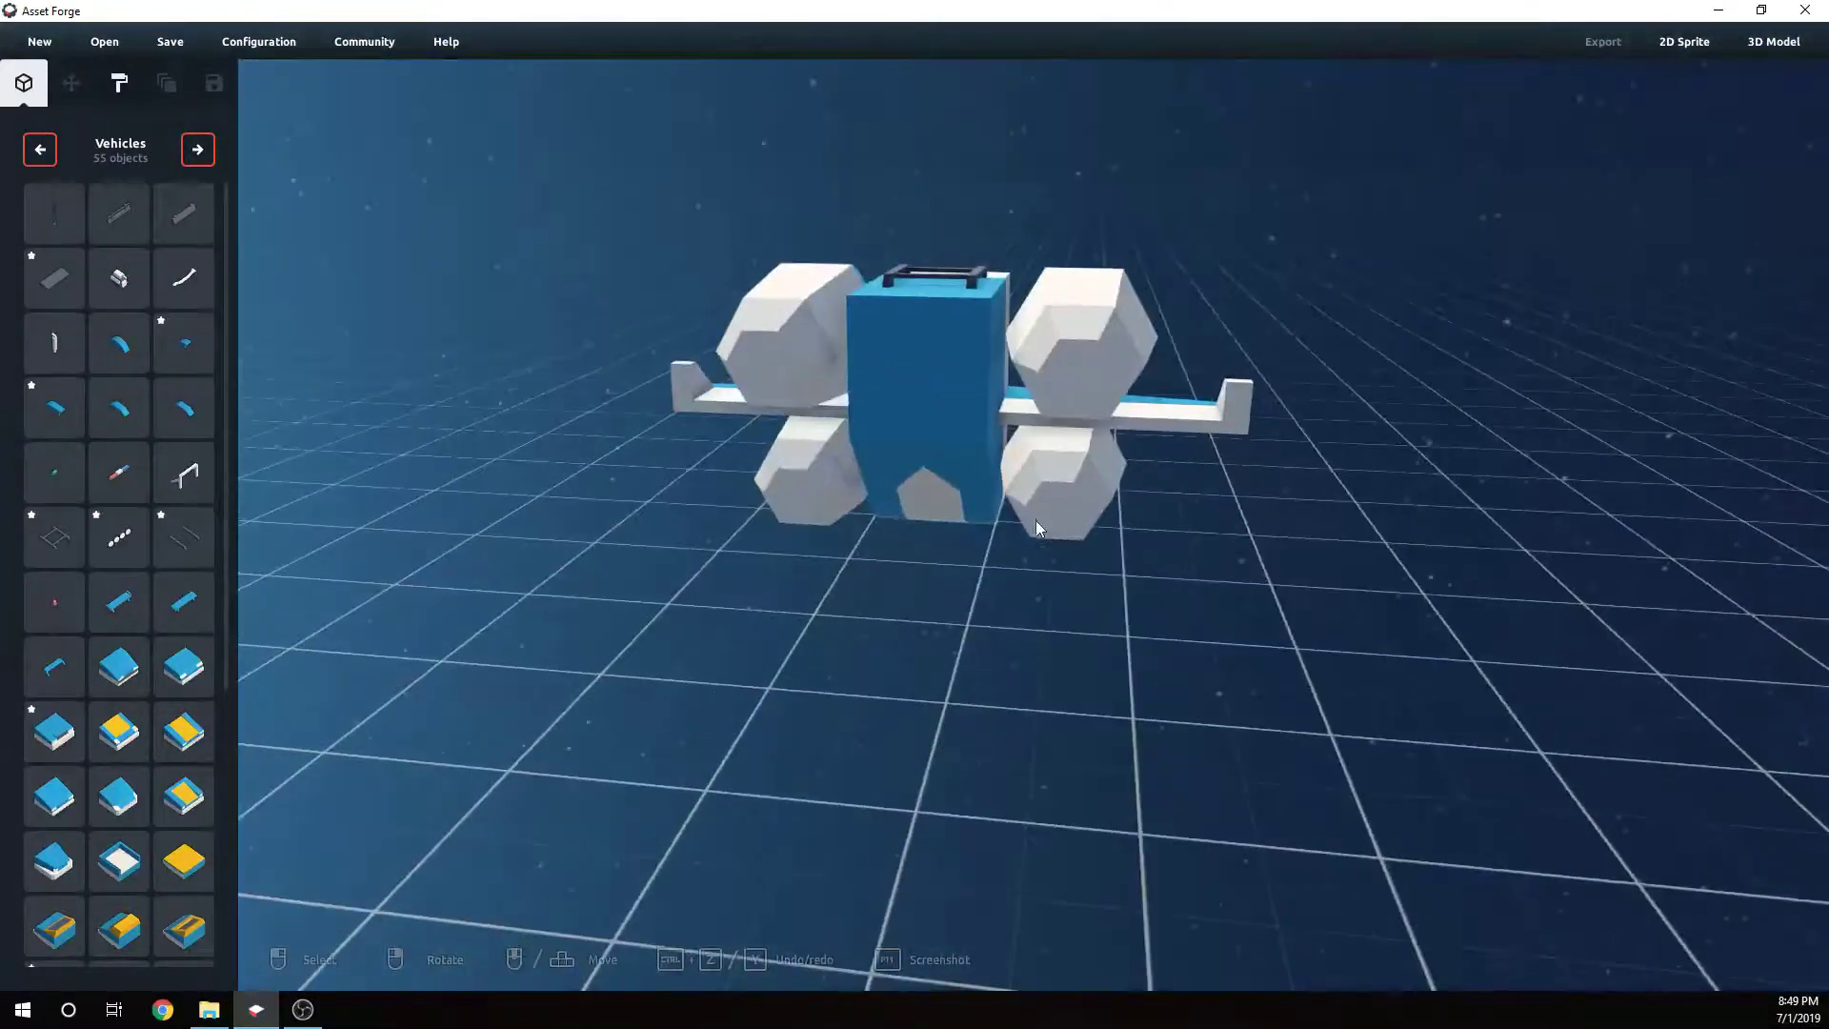
- Switch the part library back to Aircraft and place an engine intake part at the front of an upper engine pod
{"action": "left_click", "coordinate": [200, 153]}
{"action": "left_click", "coordinate": [202, 153]}
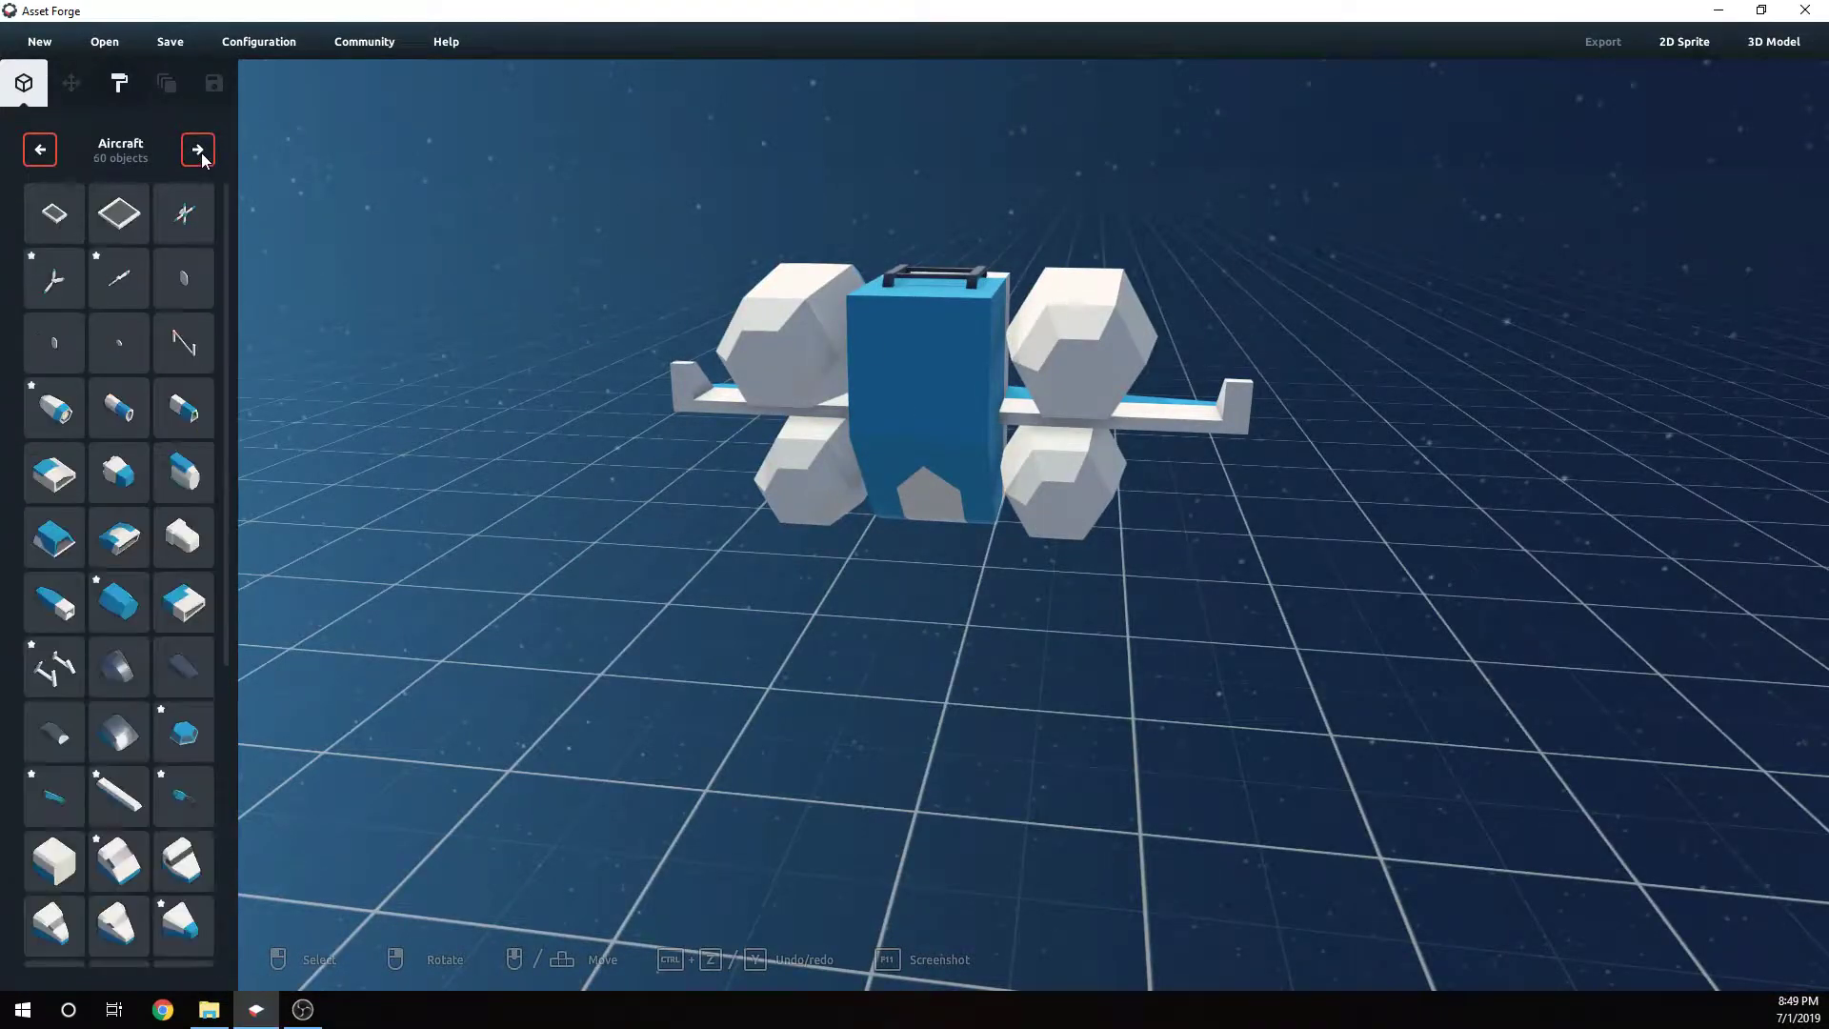
{"action": "left_click", "coordinate": [202, 152]}
{"action": "left_click", "coordinate": [28, 149]}
{"action": "left_click", "coordinate": [184, 473]}
{"action": "right_click_drag", "start_coordinate": [917, 402], "coordinate": [1067, 533]}
{"action": "left_click", "coordinate": [853, 530]}
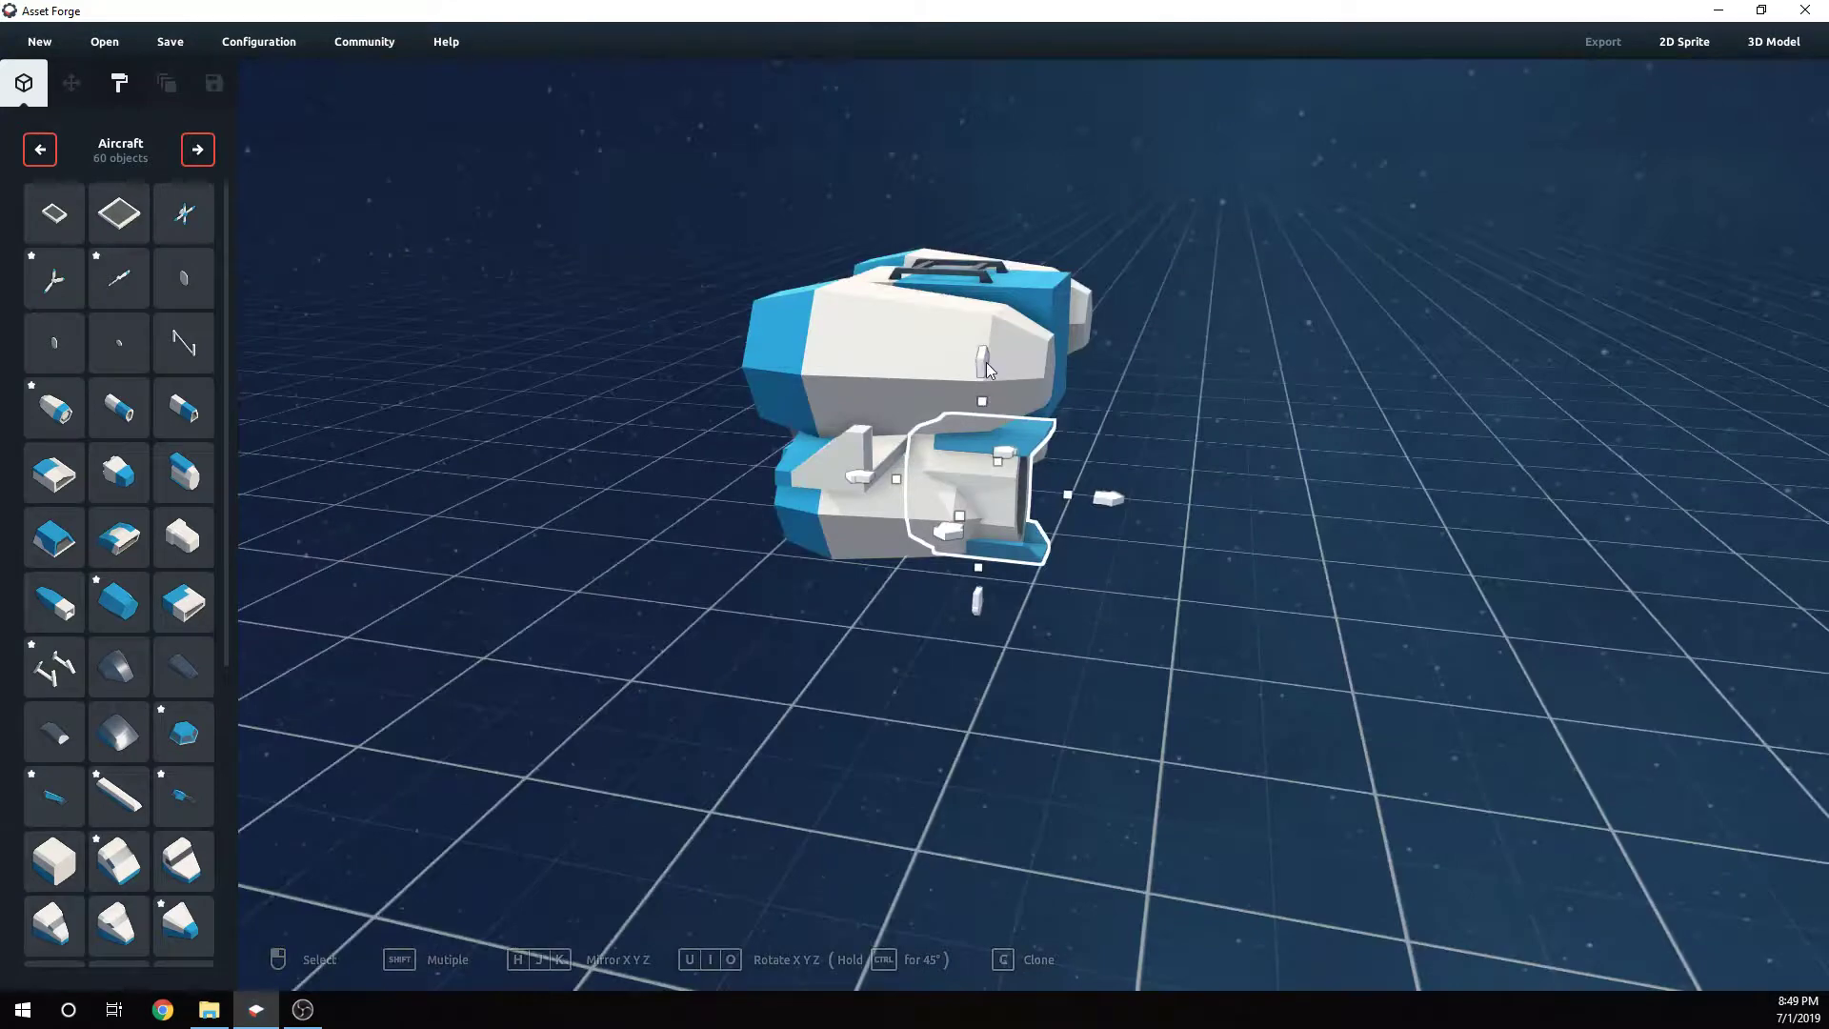
- Move the intake part so it caps the front of the upper left engine pod
{"action": "left_click_drag", "start_coordinate": [986, 370], "coordinate": [984, 315]}
{"action": "right_click_drag", "start_coordinate": [1138, 542], "coordinate": [1077, 473]}
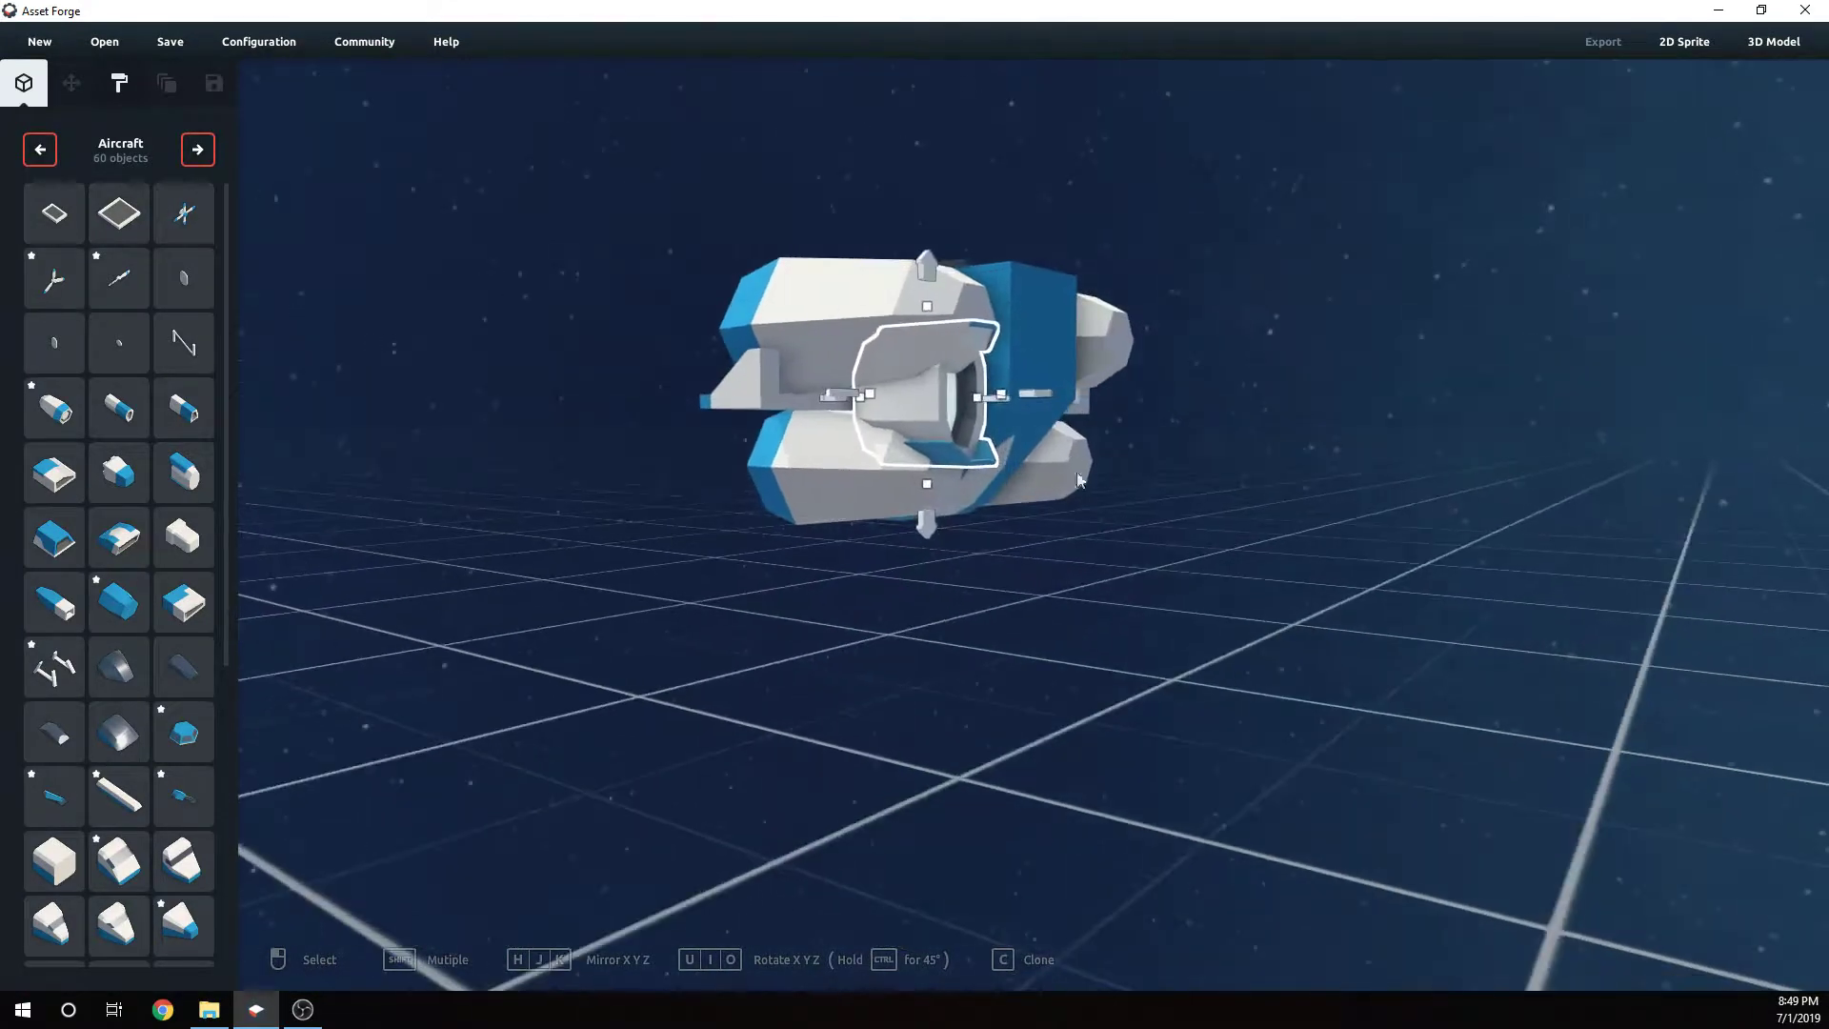
{"action": "left_click_drag", "start_coordinate": [1037, 394], "coordinate": [1134, 421]}
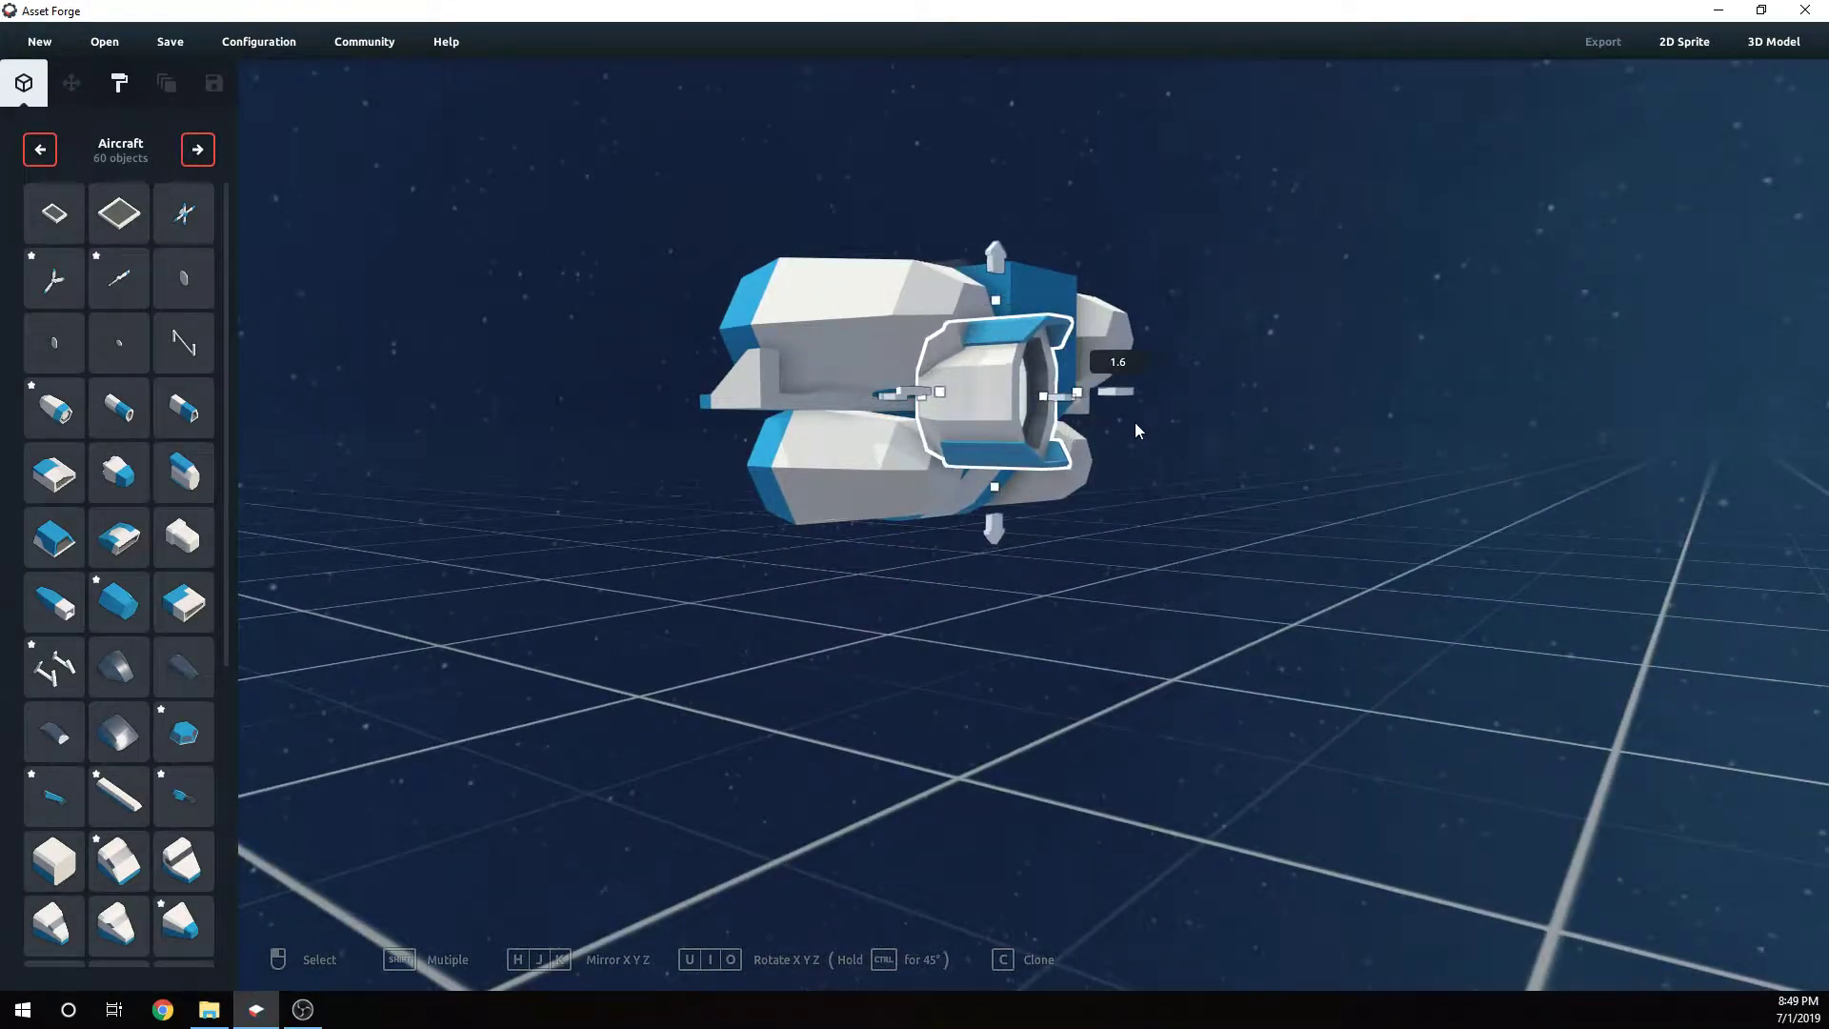
{"action": "right_click_drag", "start_coordinate": [1134, 421], "coordinate": [1180, 494]}
{"action": "left_click_drag", "start_coordinate": [938, 325], "coordinate": [947, 249]}
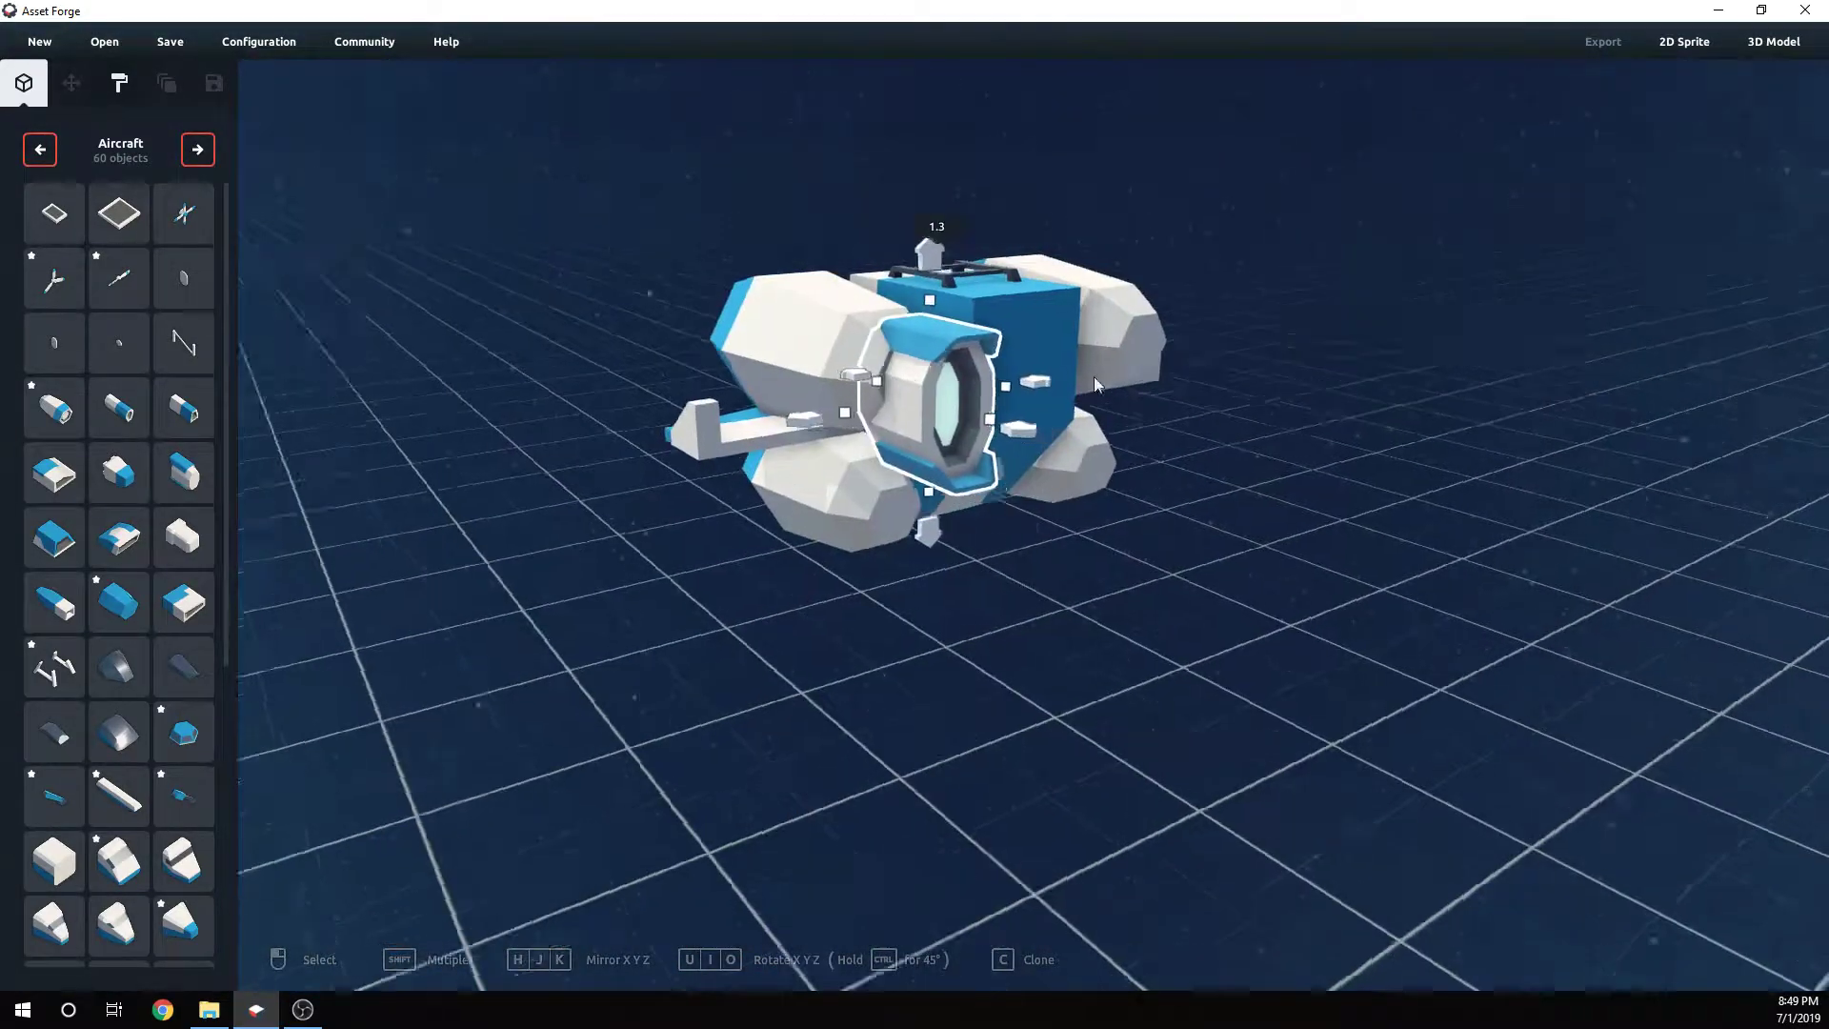
{"action": "right_click_drag", "start_coordinate": [1094, 375], "coordinate": [831, 317]}
{"action": "left_click_drag", "start_coordinate": [795, 243], "coordinate": [794, 230]}
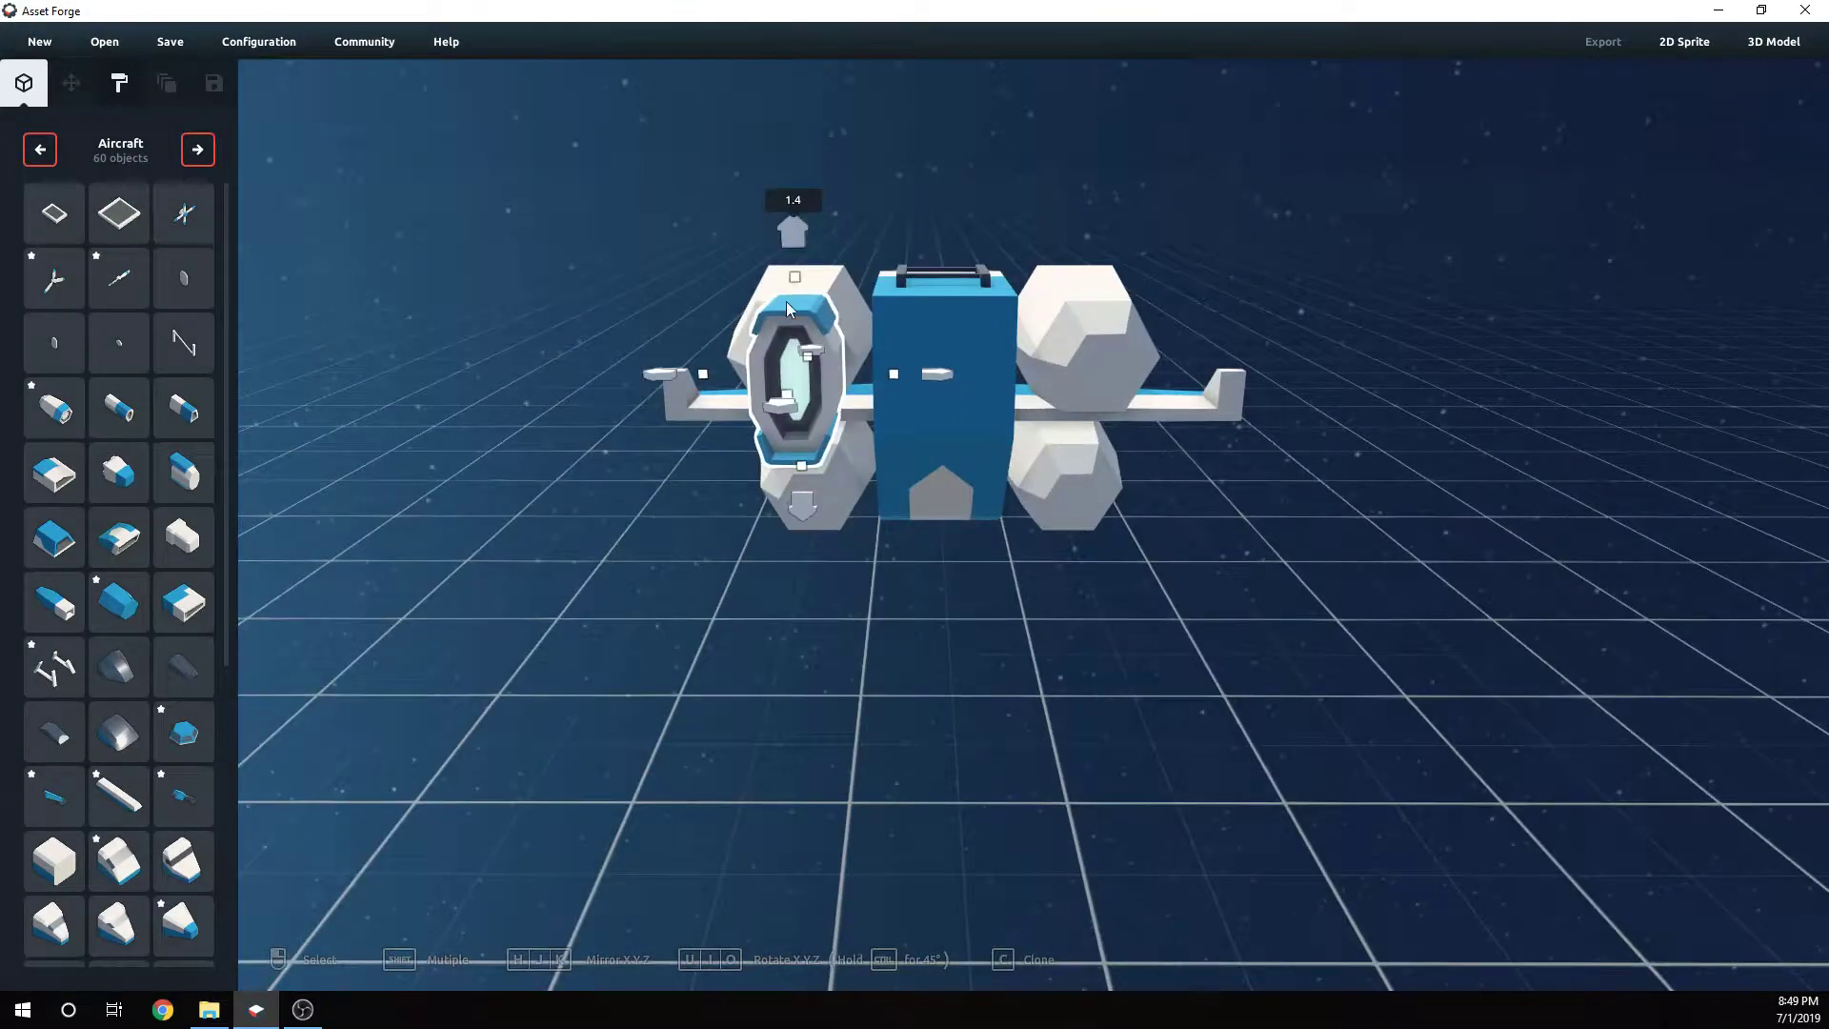
- Add a matching intake to the front of the upper right engine pod
{"action": "left_click", "coordinate": [941, 377]}
{"action": "right_click_drag", "start_coordinate": [928, 373], "coordinate": [555, 512]}
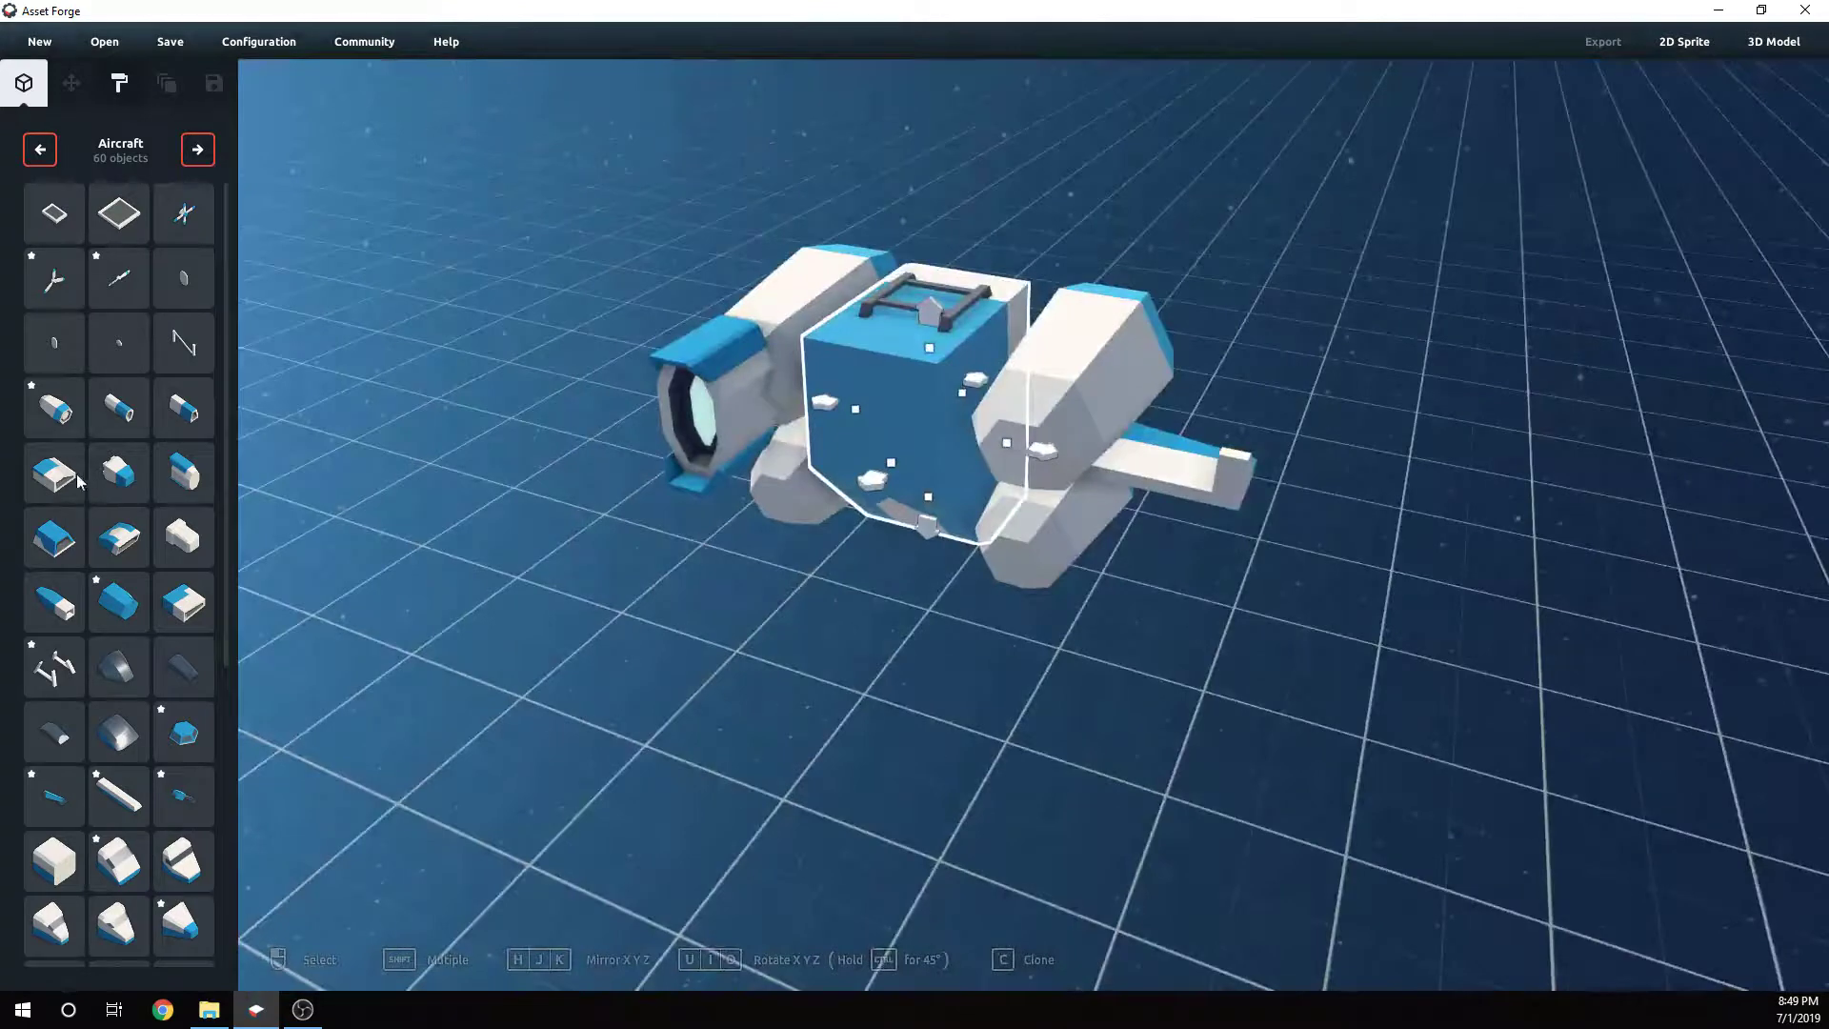
{"action": "left_click", "coordinate": [747, 465]}
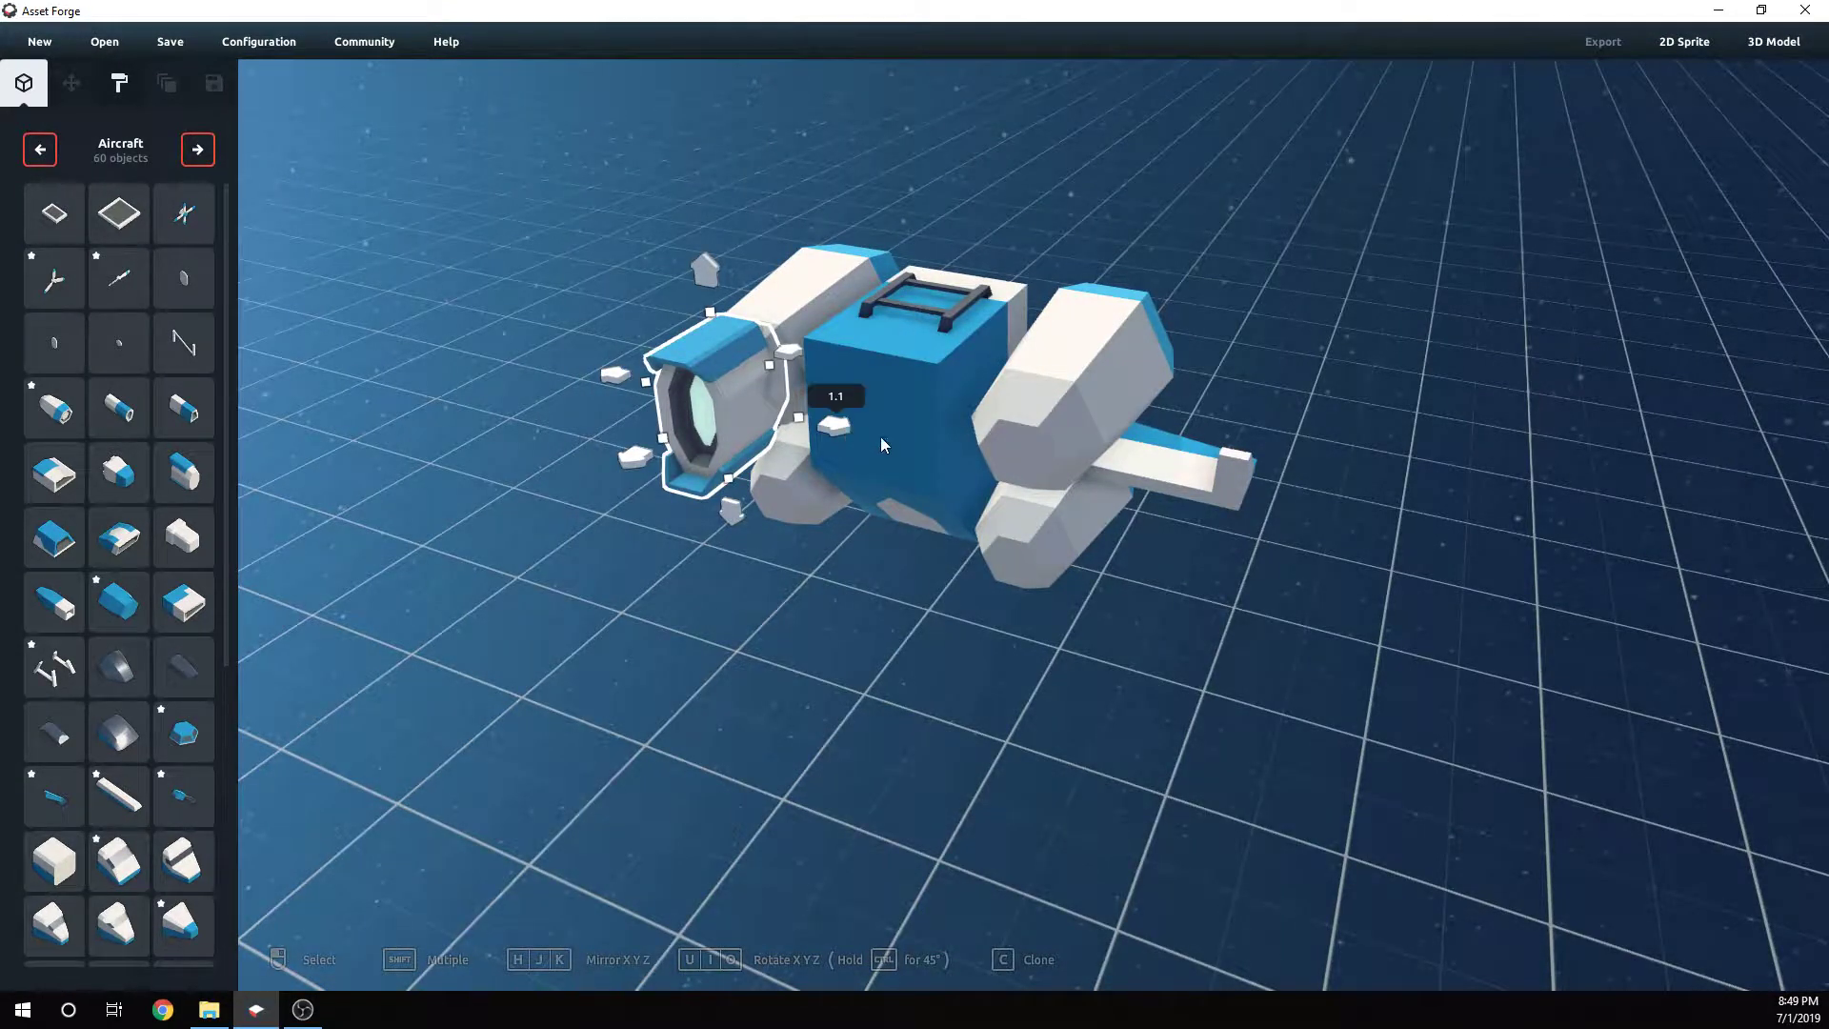
{"action": "left_click_drag", "start_coordinate": [880, 436], "coordinate": [1162, 510]}
{"action": "left_click", "coordinate": [1340, 680]}
{"action": "right_click_drag", "start_coordinate": [1340, 680], "coordinate": [1022, 591]}
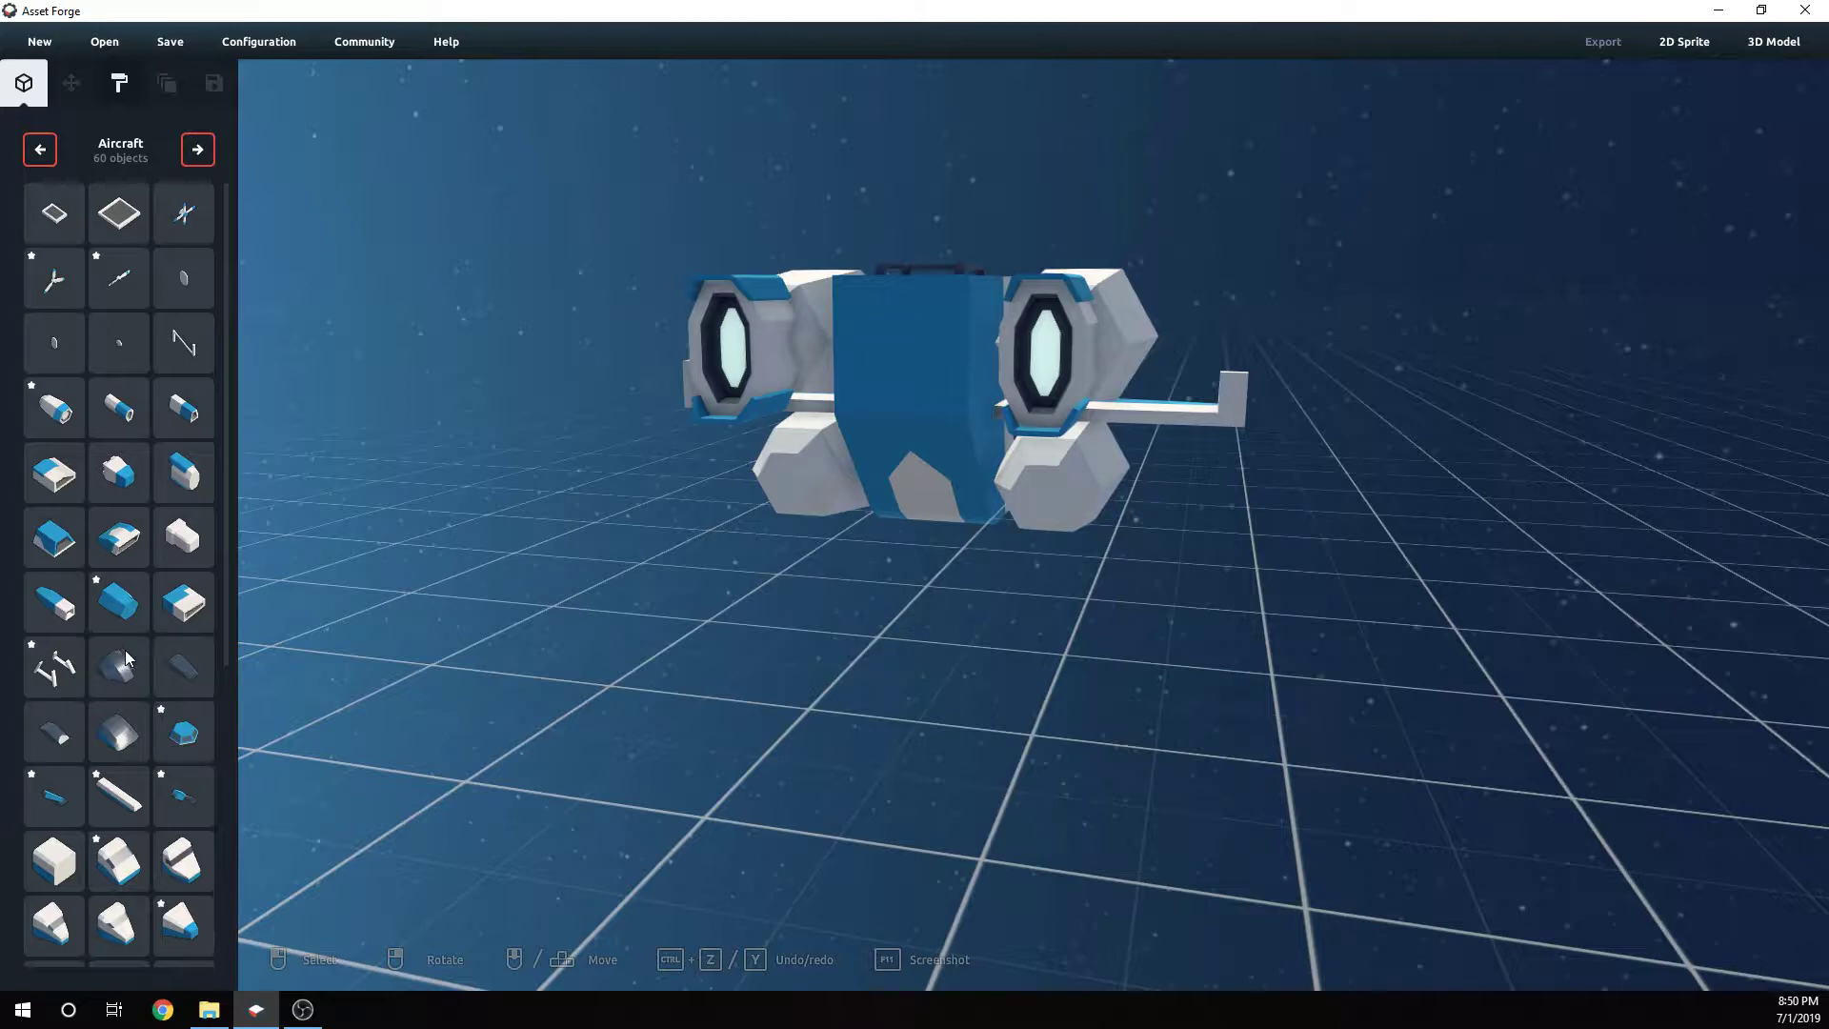
{"action": "right_click_drag", "start_coordinate": [285, 648], "coordinate": [917, 659]}
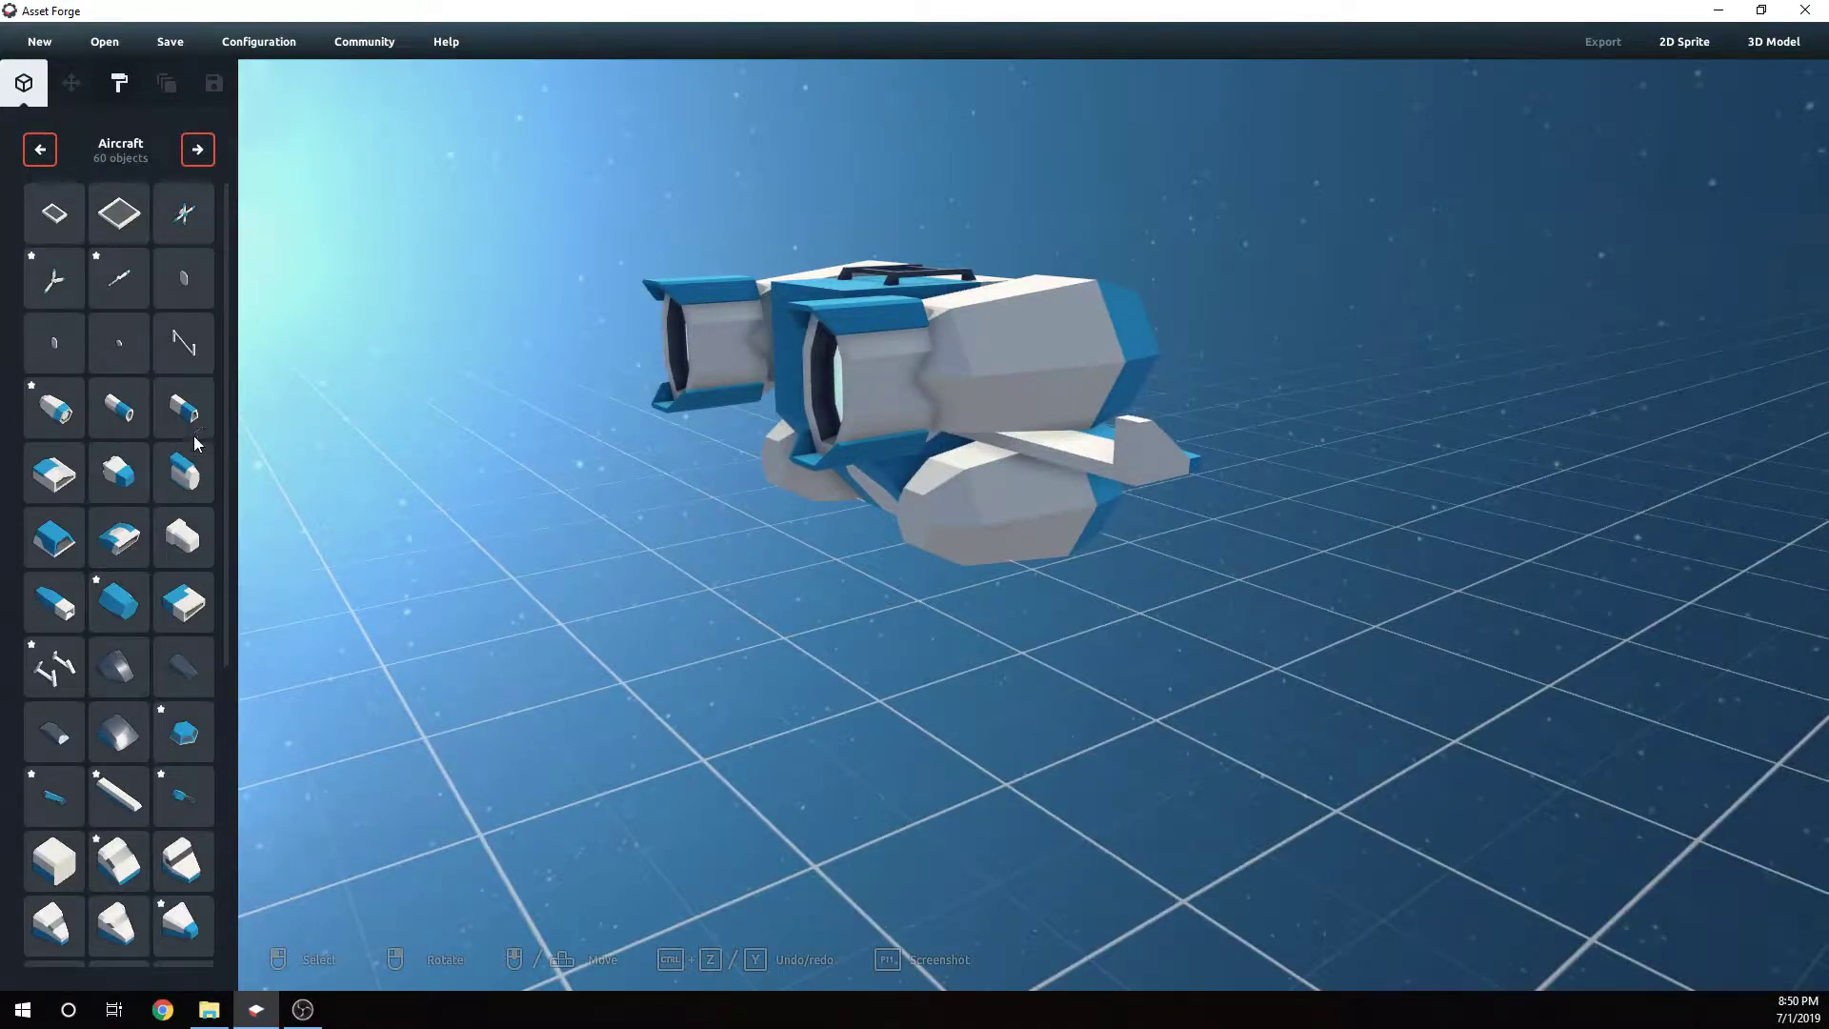
- Place another engine intake part and fit it onto the front of the lower right engine pod
{"action": "left_click", "coordinate": [195, 484]}
{"action": "right_click_drag", "start_coordinate": [909, 570], "coordinate": [1077, 558]}
{"action": "left_click", "coordinate": [1028, 577]}
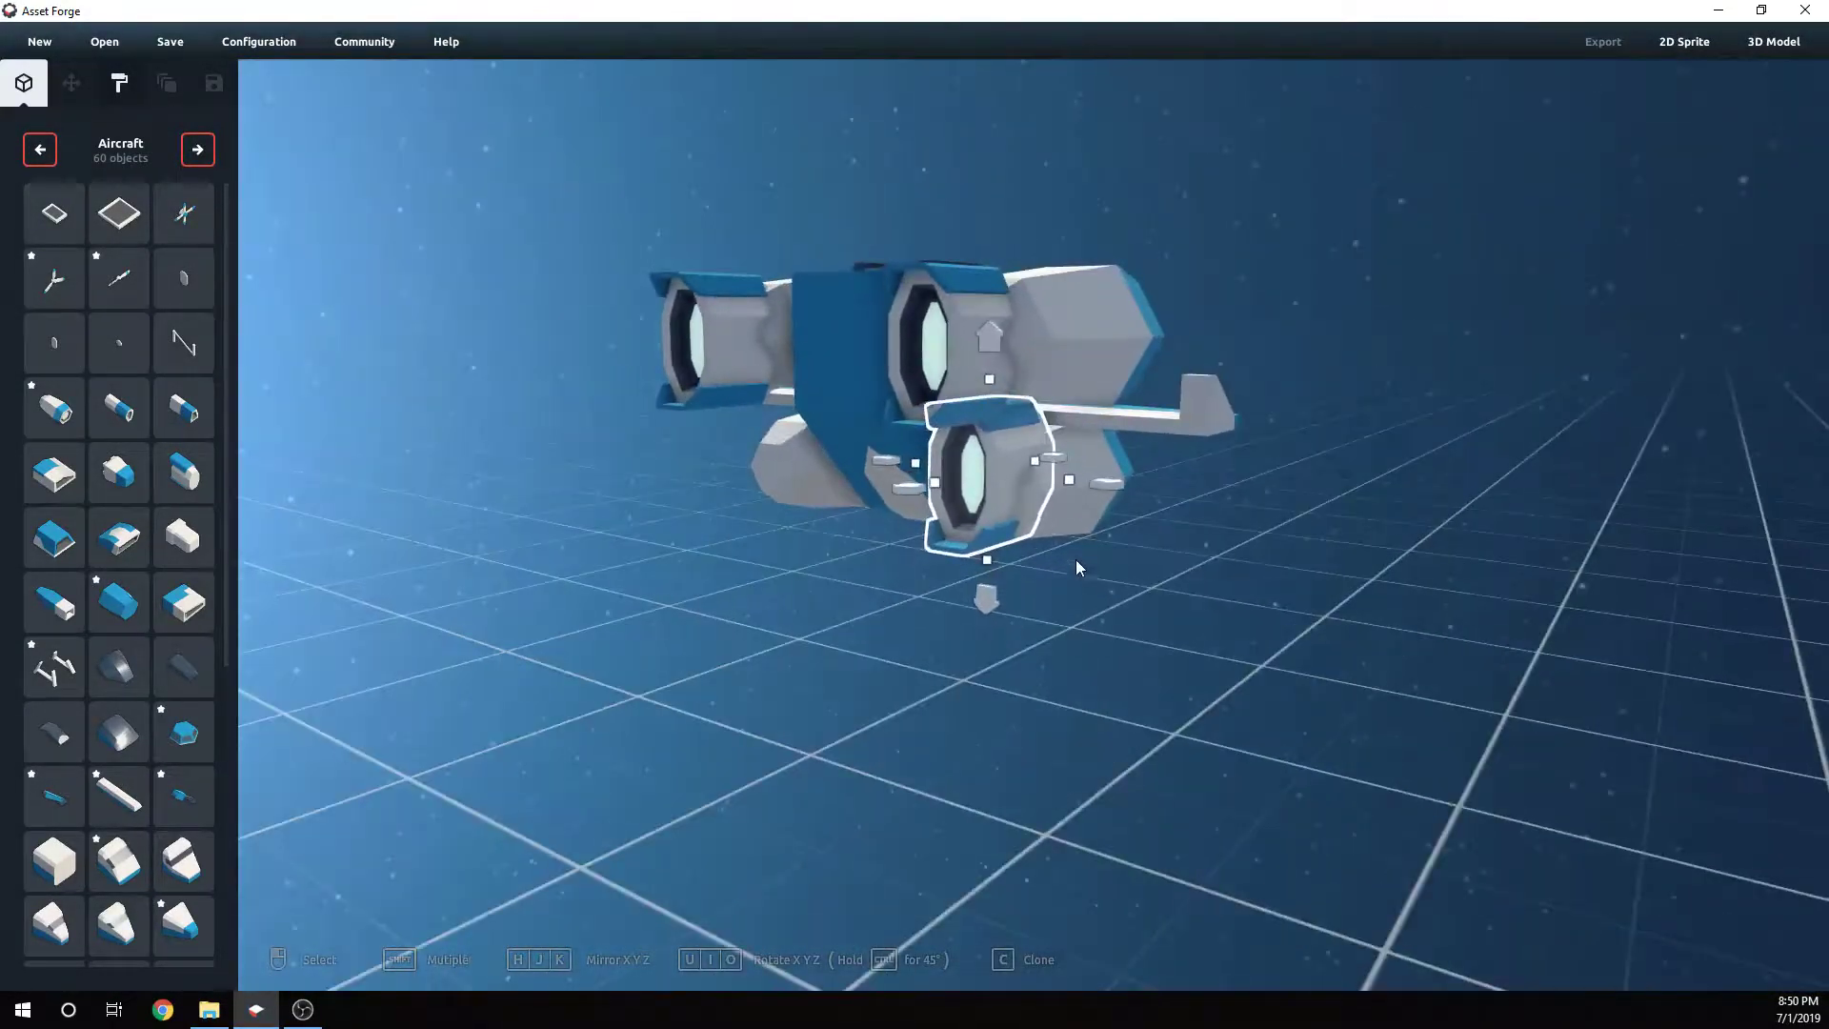
{"action": "left_click_drag", "start_coordinate": [926, 501], "coordinate": [952, 630]}
{"action": "right_click_drag", "start_coordinate": [952, 630], "coordinate": [1077, 619]}
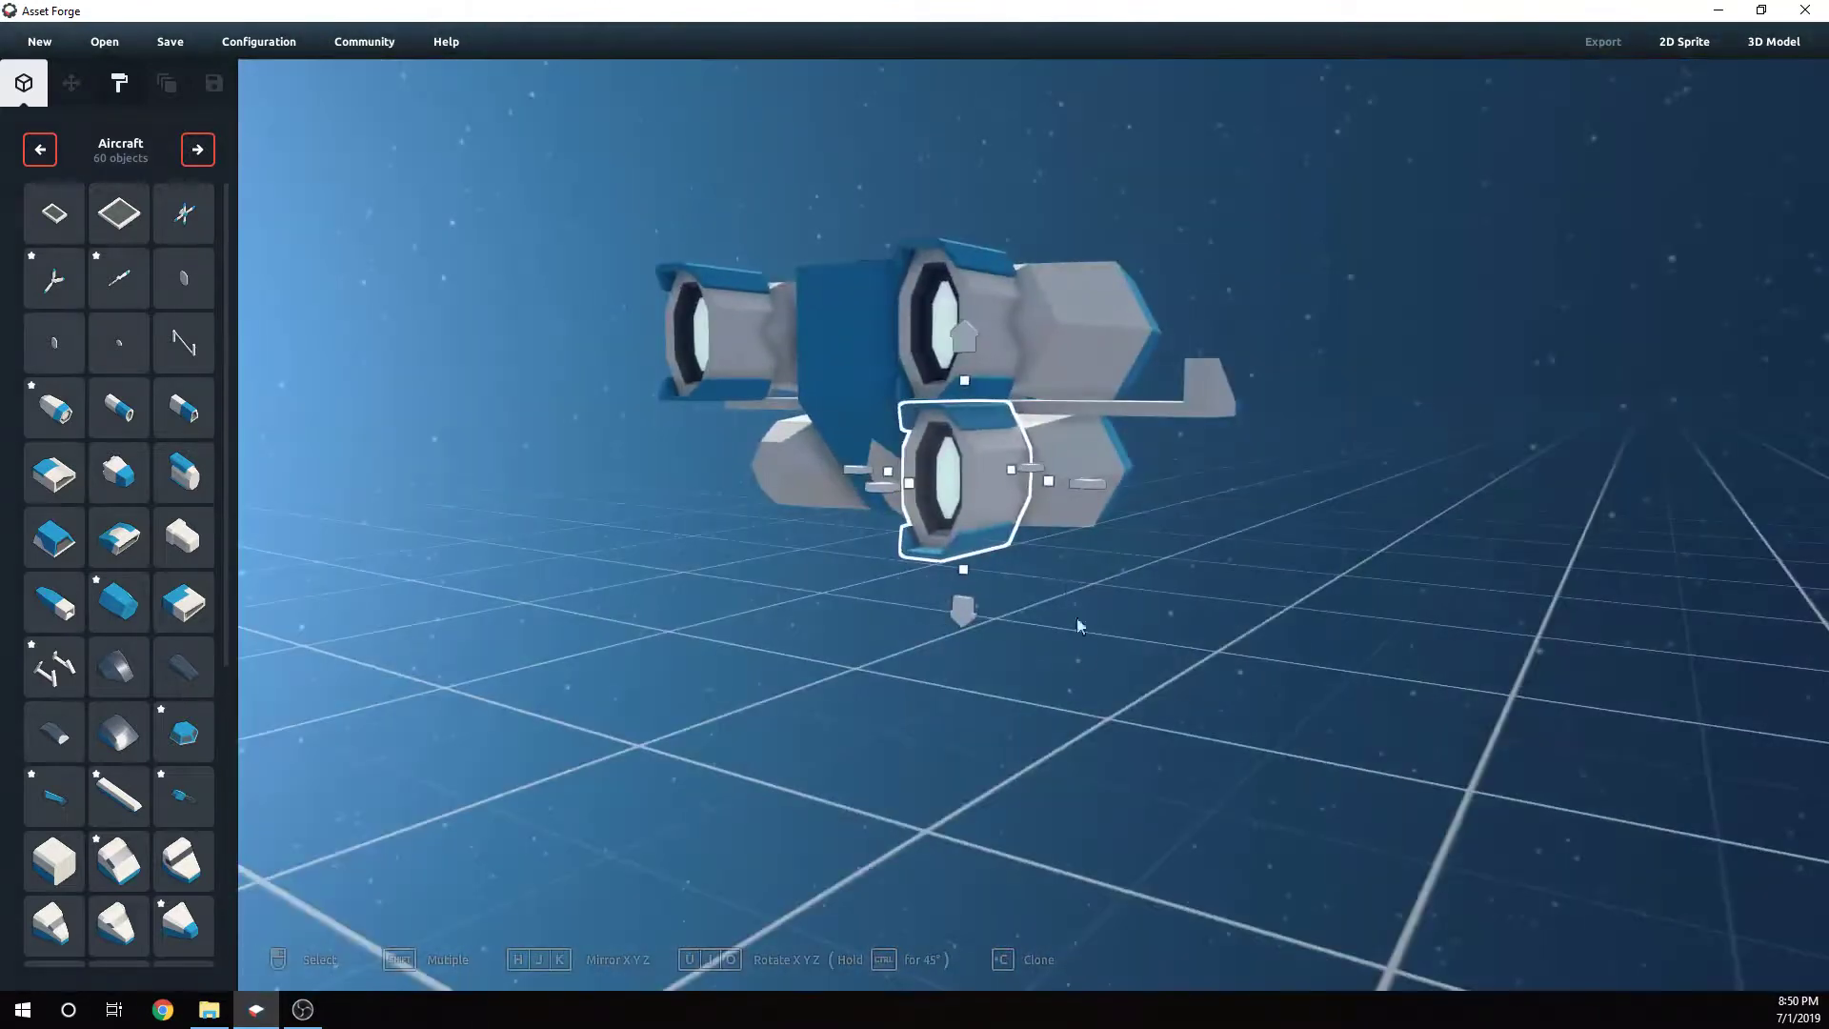
{"action": "mouse_move", "coordinate": [965, 385]}
{"action": "left_mouse_down"}
{"action": "mouse_move", "coordinate": [960, 426]}
{"action": "mouse_move", "coordinate": [963, 392]}
{"action": "left_mouse_up"}
{"action": "left_click_drag", "start_coordinate": [1049, 499], "coordinate": [1040, 499]}
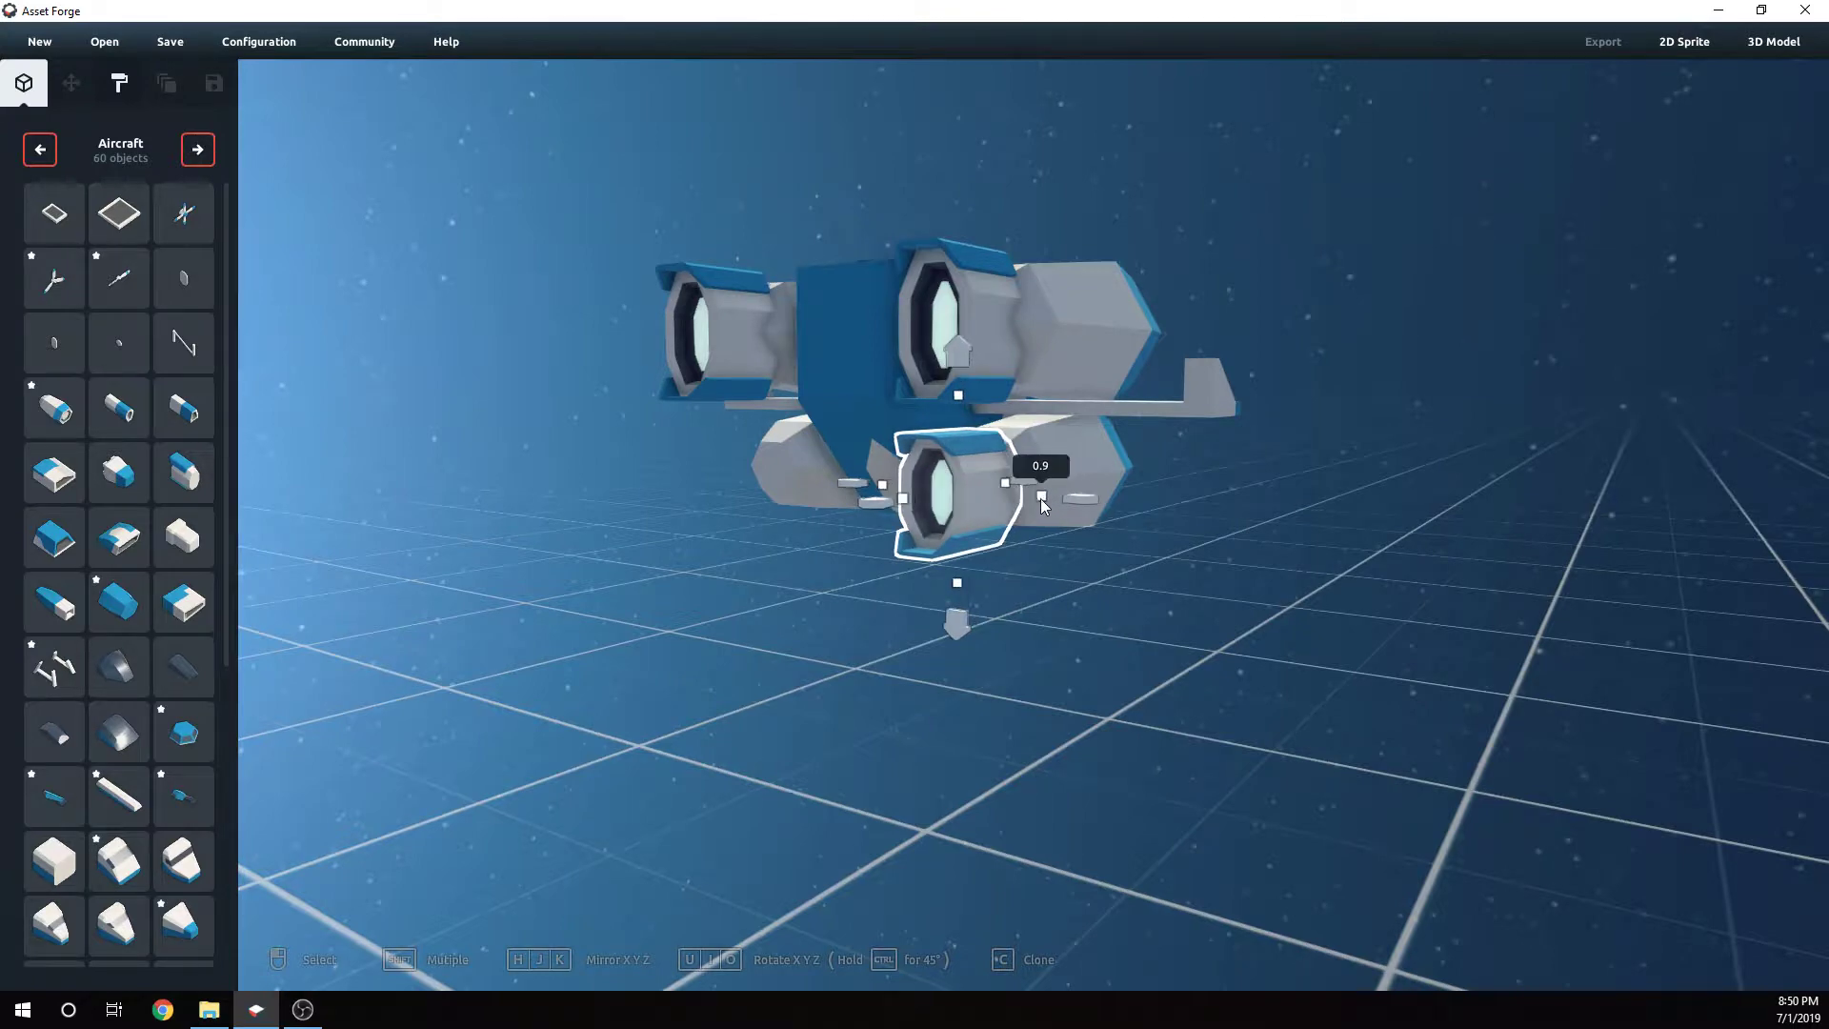
{"action": "right_click_drag", "start_coordinate": [1041, 499], "coordinate": [1034, 518]}
{"action": "left_click_drag", "start_coordinate": [973, 486], "coordinate": [982, 490]}
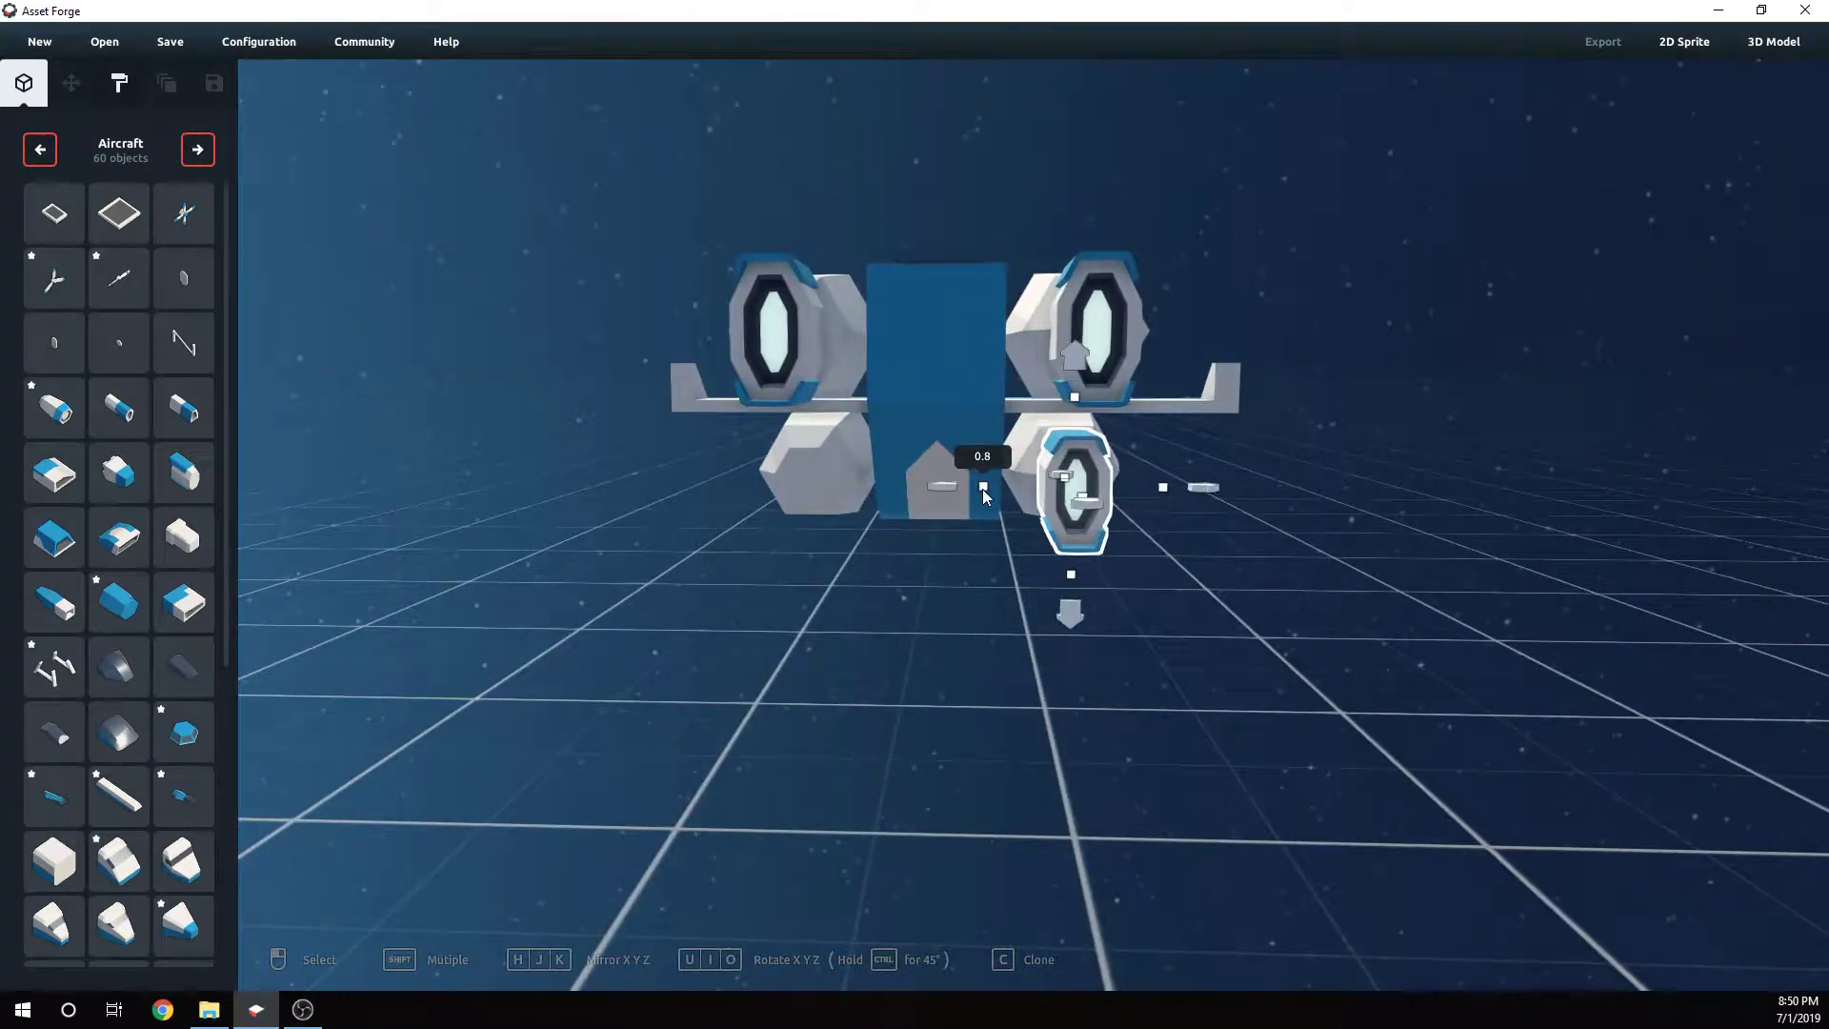
{"action": "left_click", "coordinate": [1217, 516]}
{"action": "right_click_drag", "start_coordinate": [1217, 516], "coordinate": [1326, 567]}
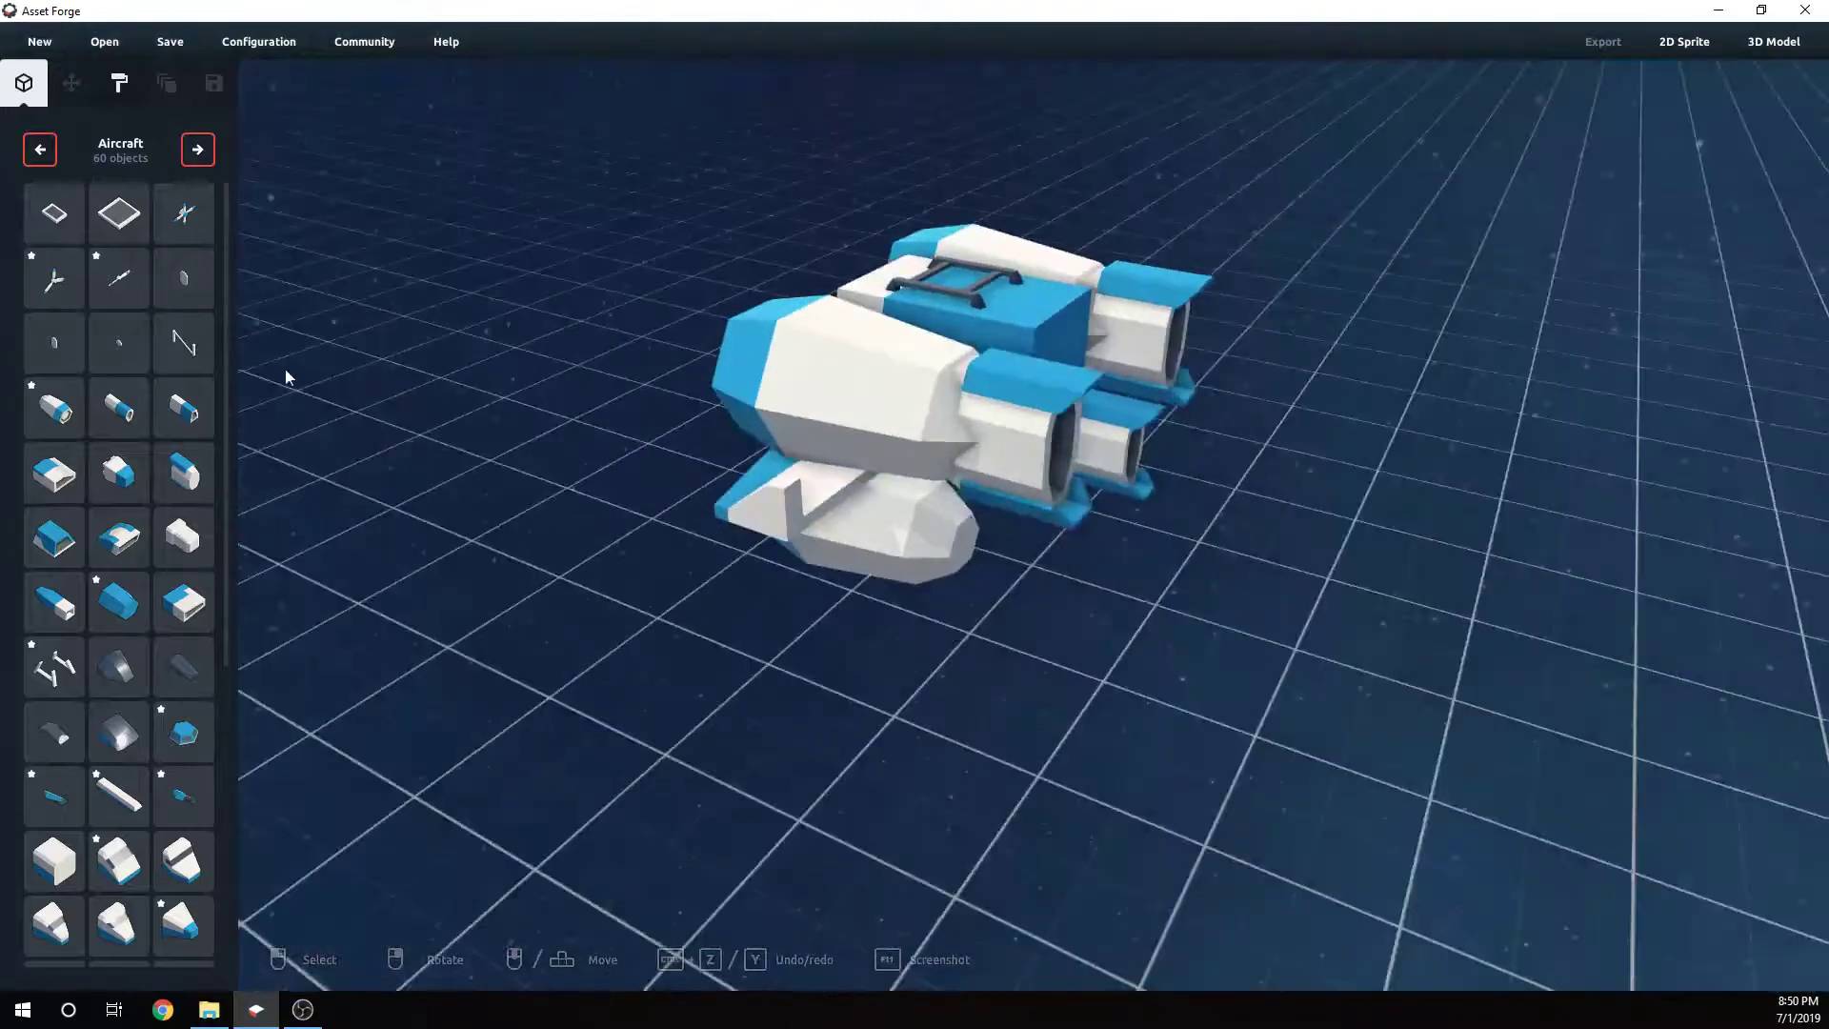
- Place a hexagonal nozzle part on the front of the lower left engine pod
{"action": "left_click", "coordinate": [122, 607]}
{"action": "left_click", "coordinate": [960, 591]}
{"action": "right_click_drag", "start_coordinate": [960, 590], "coordinate": [887, 671]}
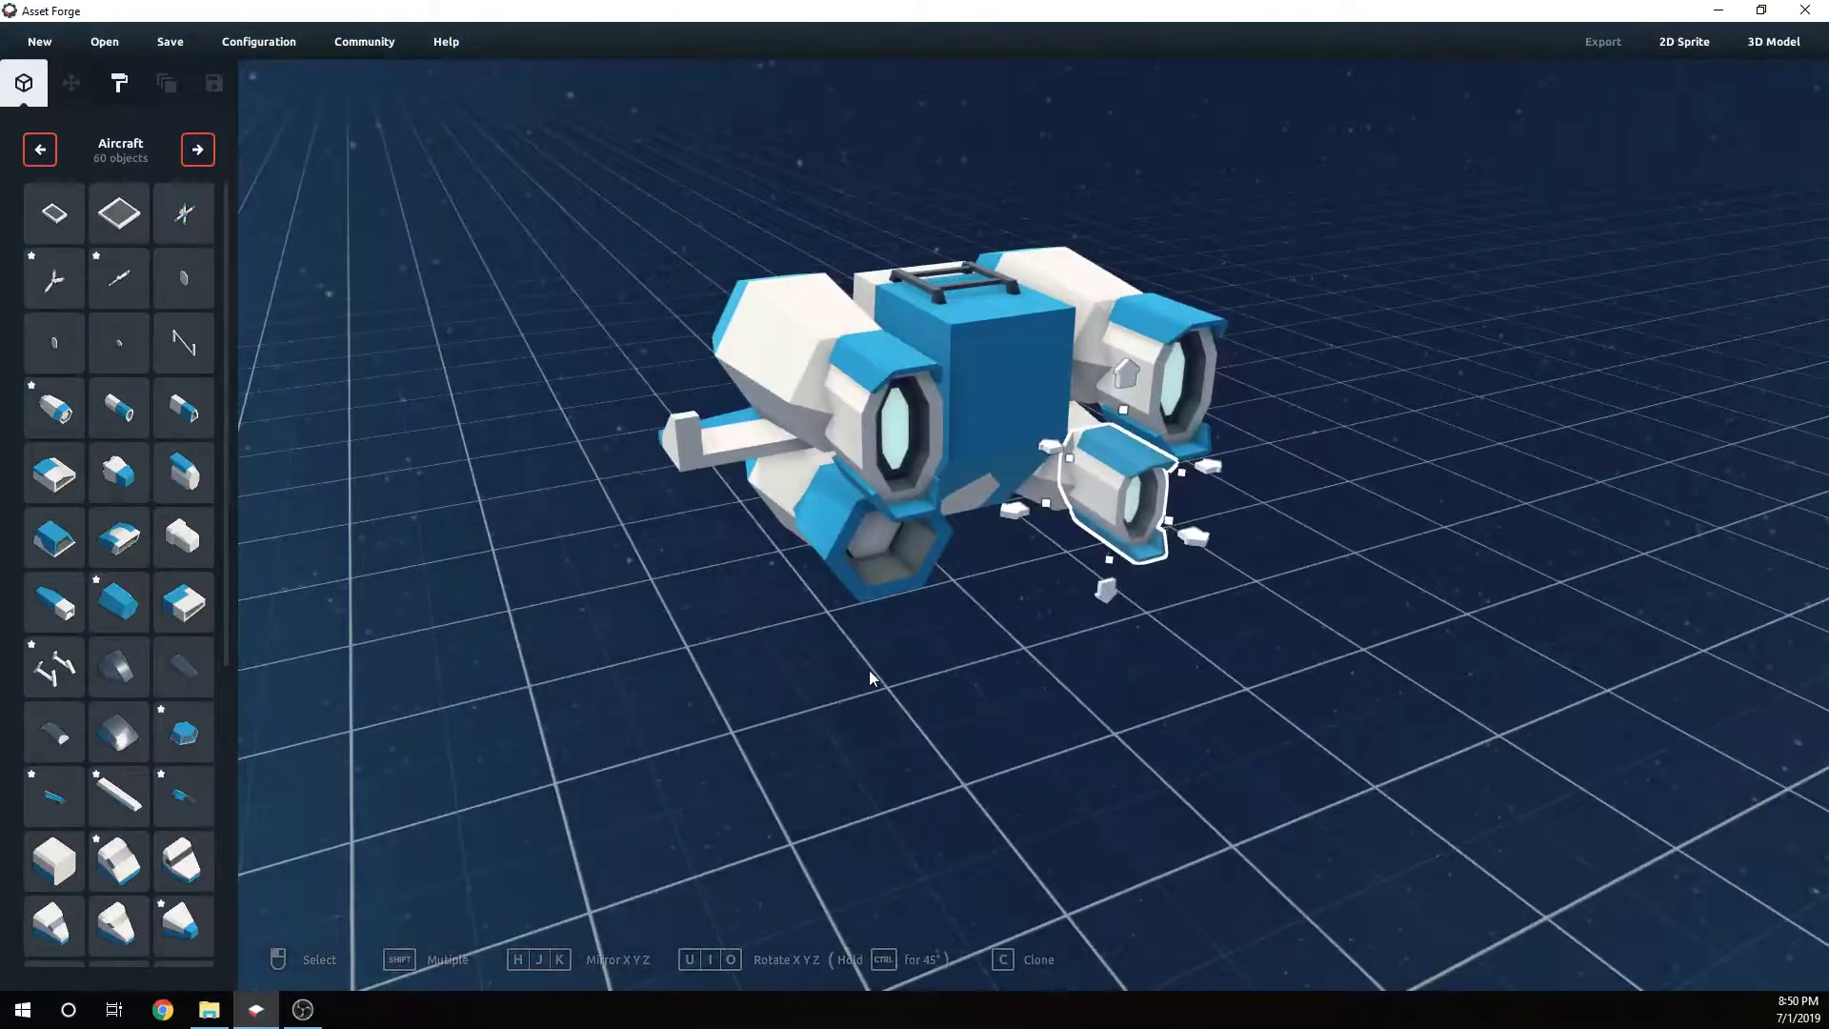
{"action": "left_click", "coordinate": [858, 676]}
{"action": "right_click_drag", "start_coordinate": [1135, 689], "coordinate": [963, 637]}
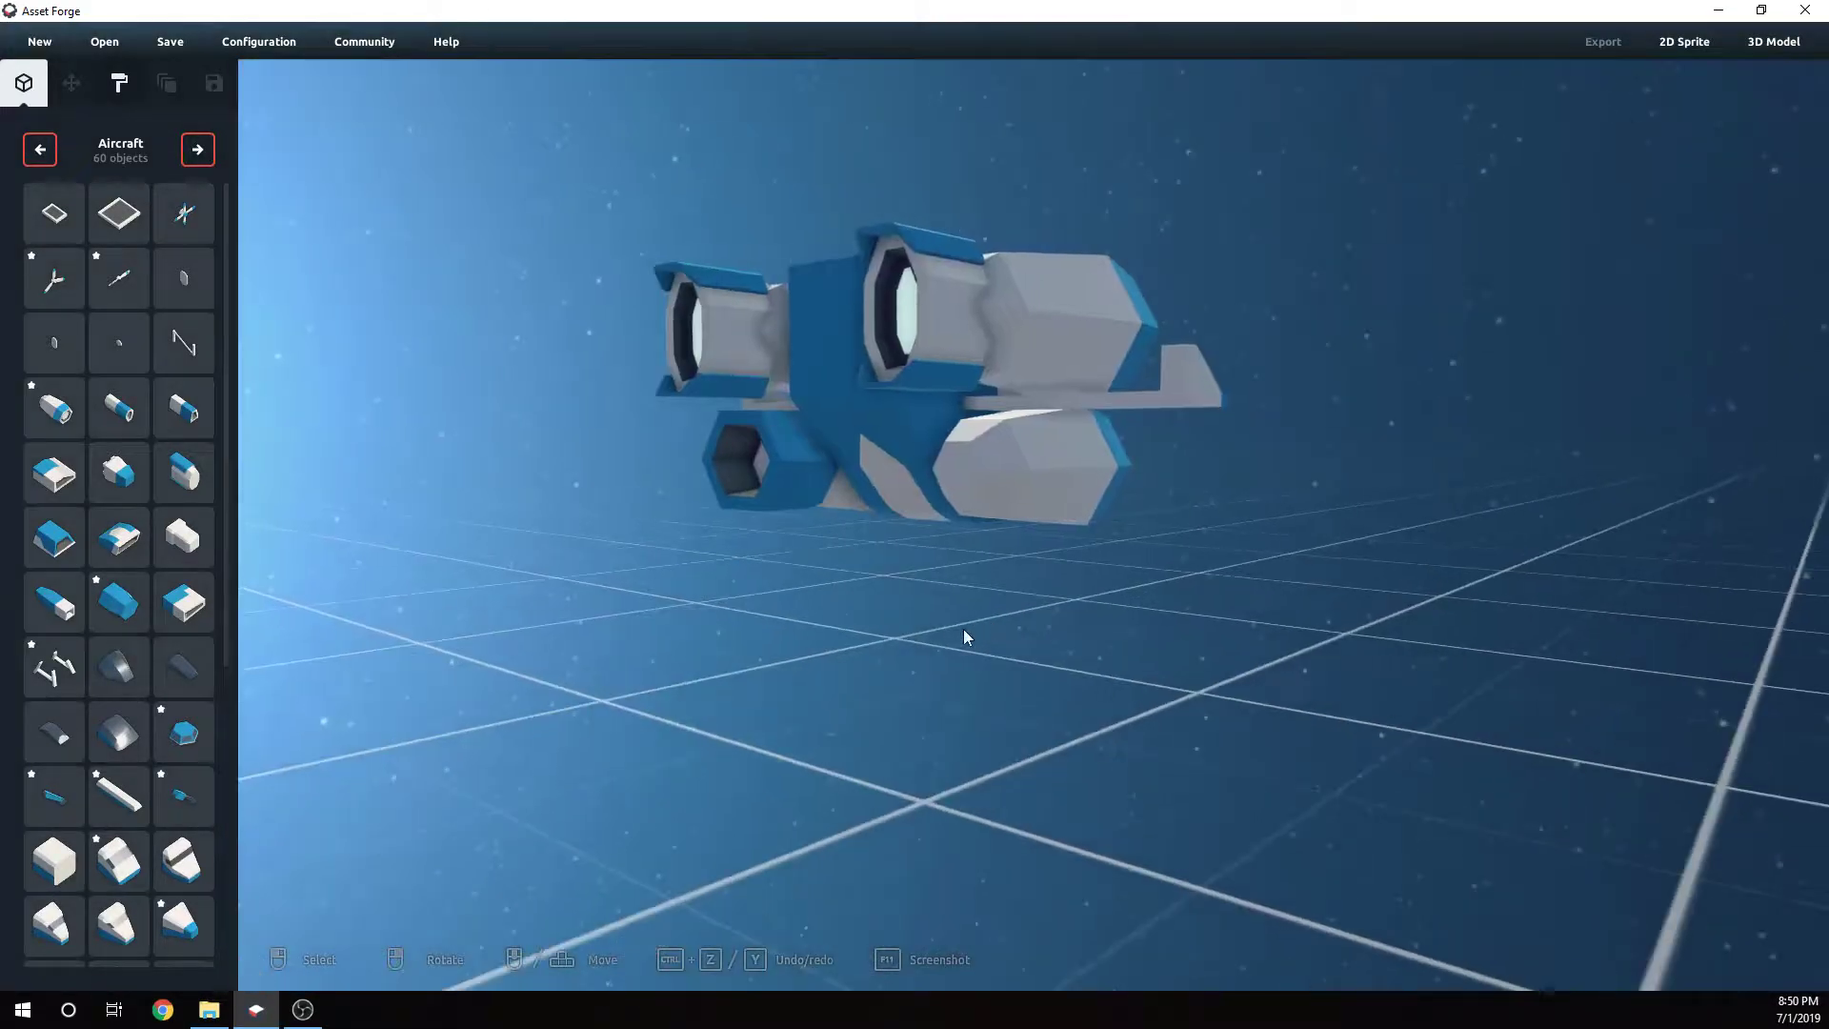
- Clone the hexagonal nozzle and move the copy onto the front of the lower right engine pod
{"action": "left_click", "coordinate": [771, 509]}
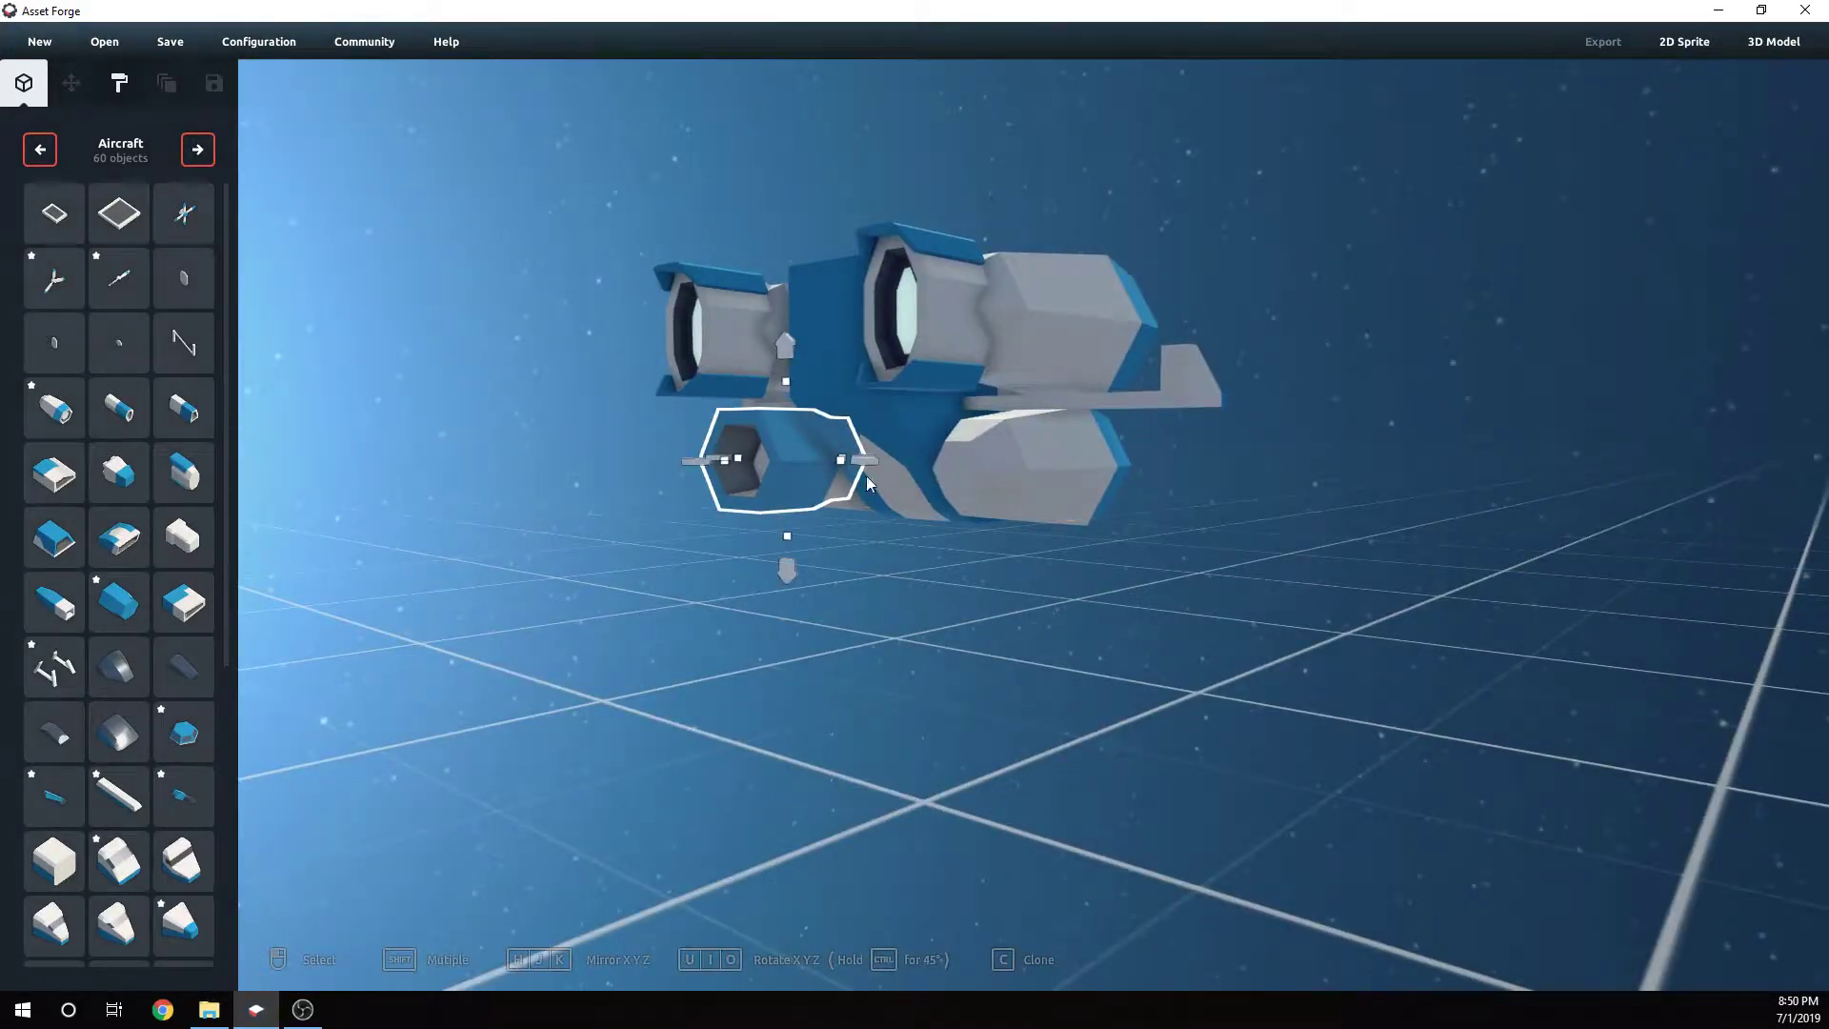
{"action": "key", "text": "c"}
{"action": "left_click_drag", "start_coordinate": [861, 463], "coordinate": [1124, 510]}
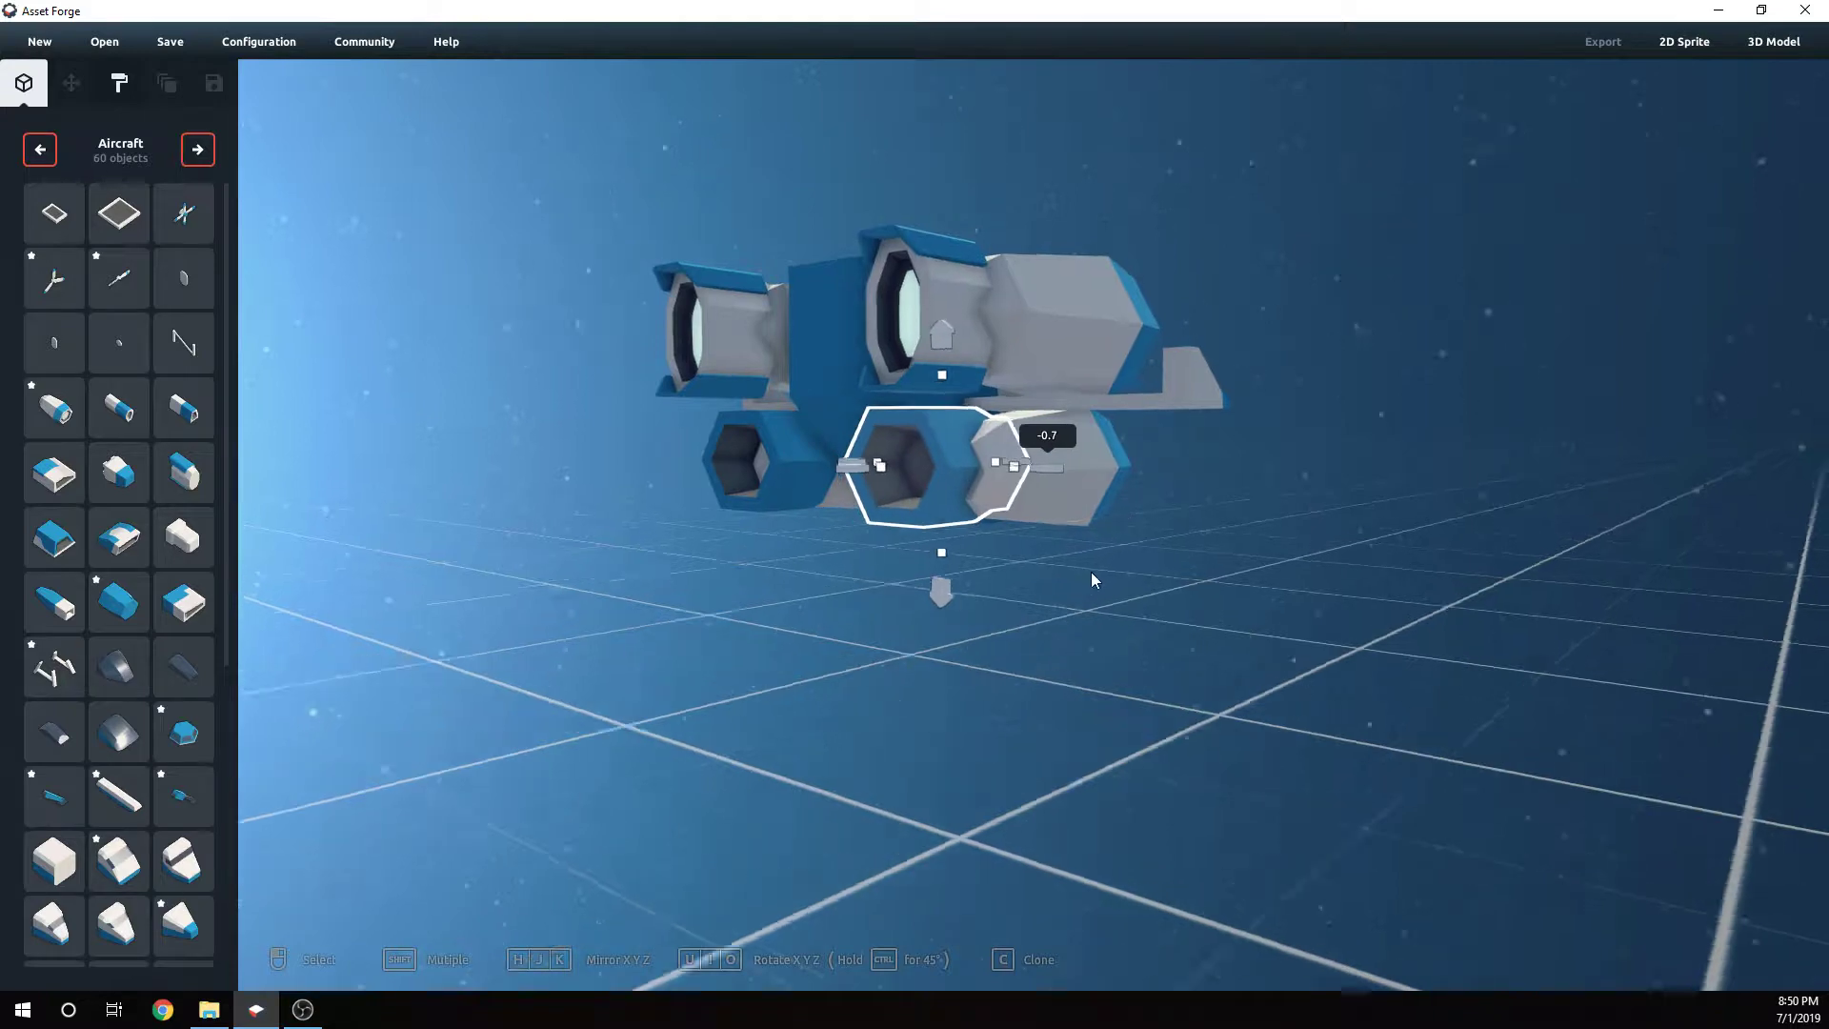
{"action": "right_click_drag", "start_coordinate": [1089, 571], "coordinate": [1158, 500]}
{"action": "left_click_drag", "start_coordinate": [1162, 486], "coordinate": [1191, 488]}
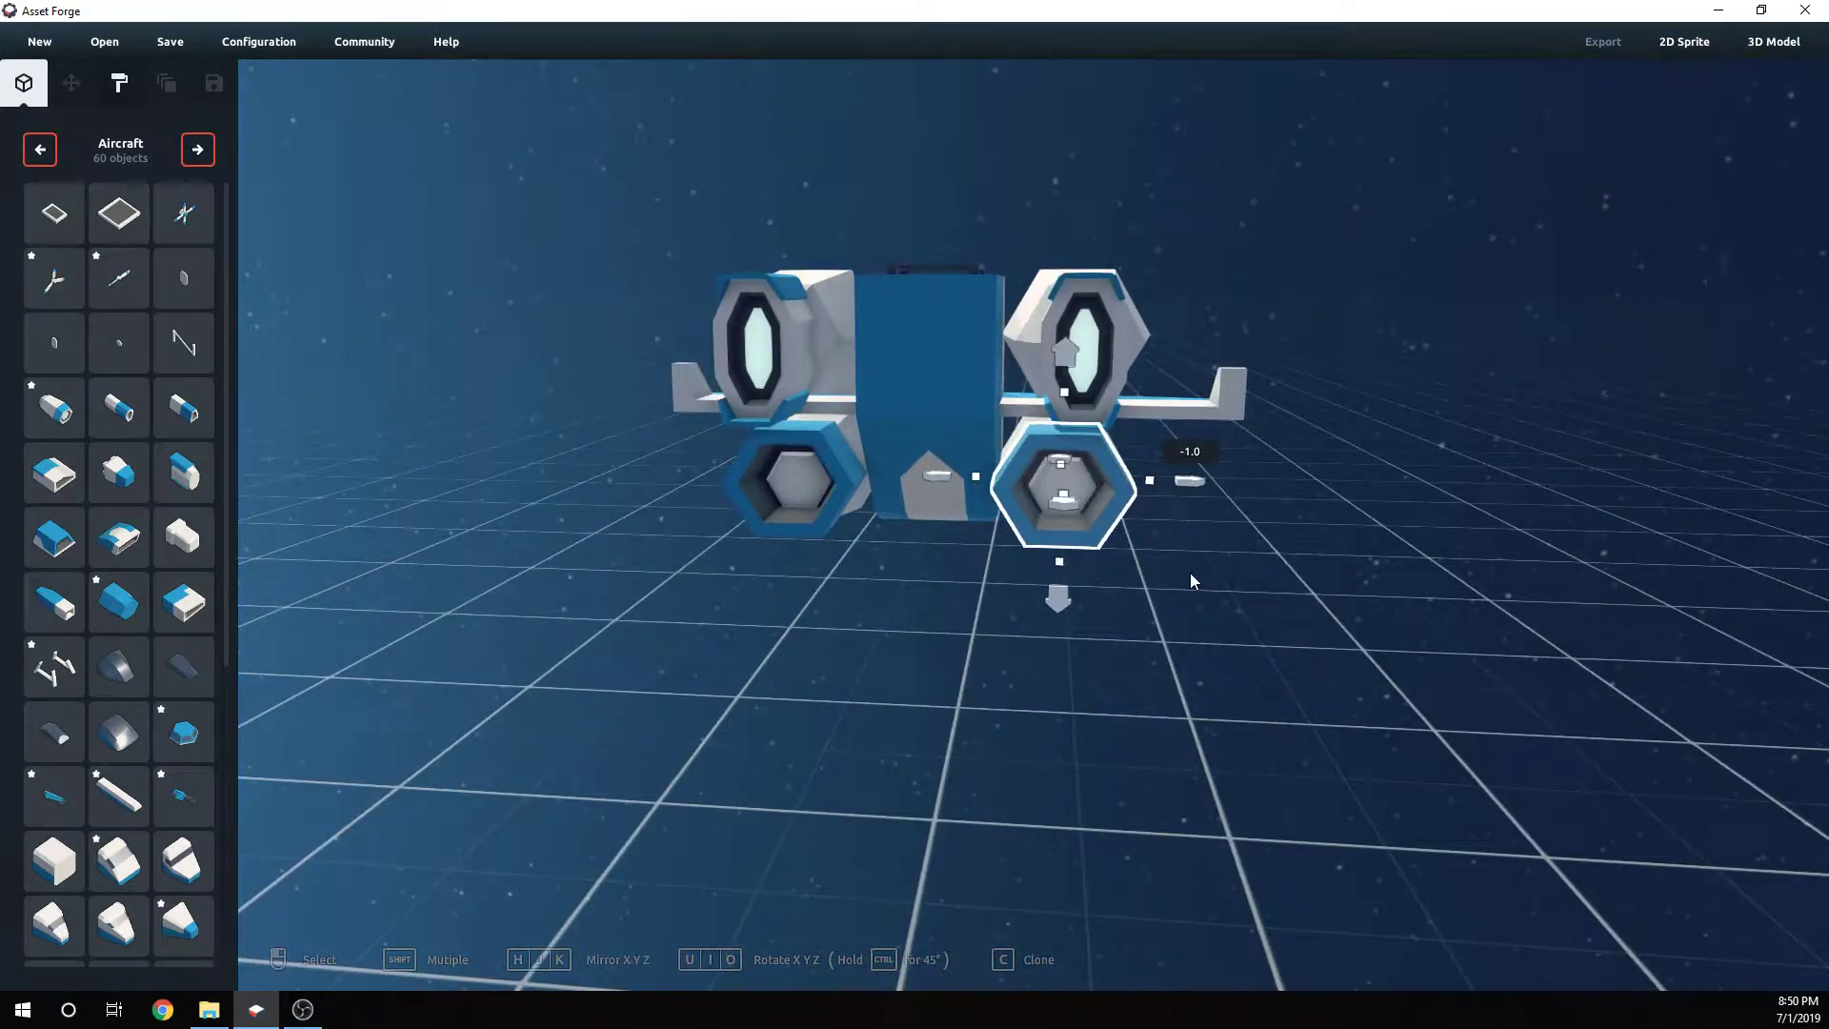
{"action": "left_click", "coordinate": [1190, 573]}
{"action": "right_click_drag", "start_coordinate": [1191, 574], "coordinate": [1197, 547]}
- Lower the copied nozzle slightly to line it up with the lower right pod
{"action": "left_click", "coordinate": [1085, 476]}
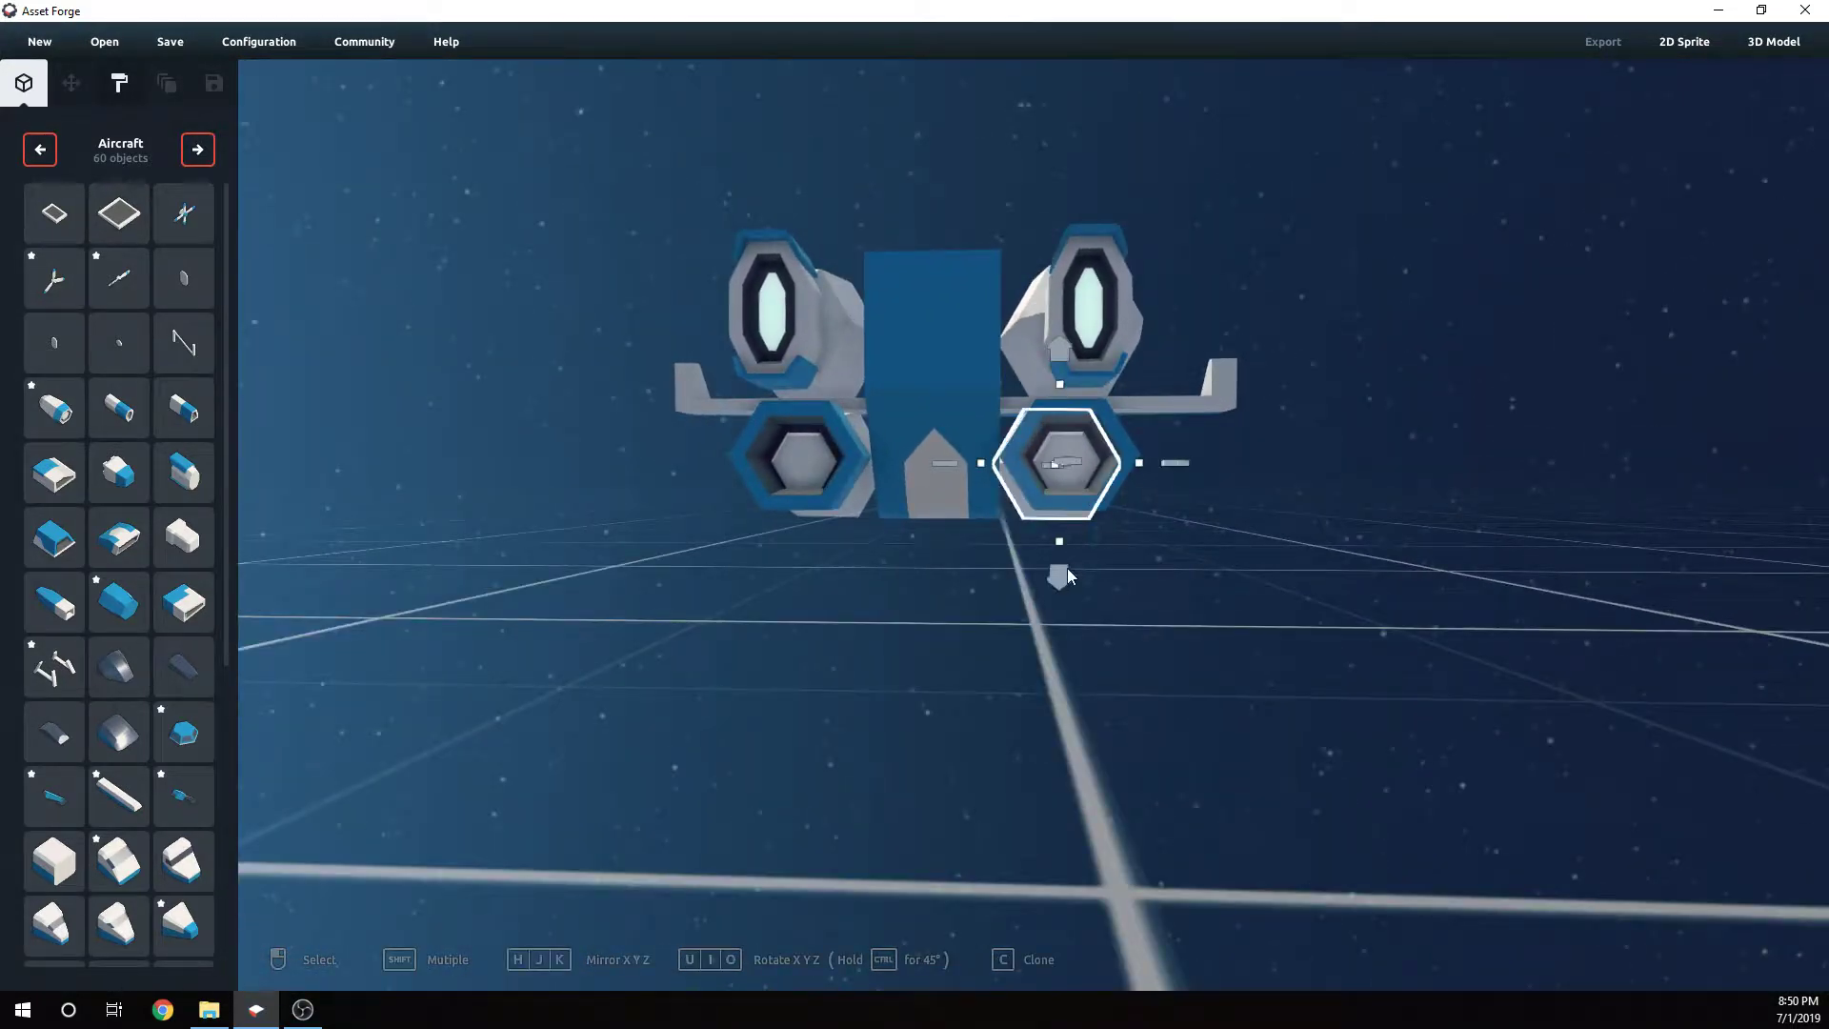
{"action": "left_click_drag", "start_coordinate": [1067, 567], "coordinate": [1070, 563]}
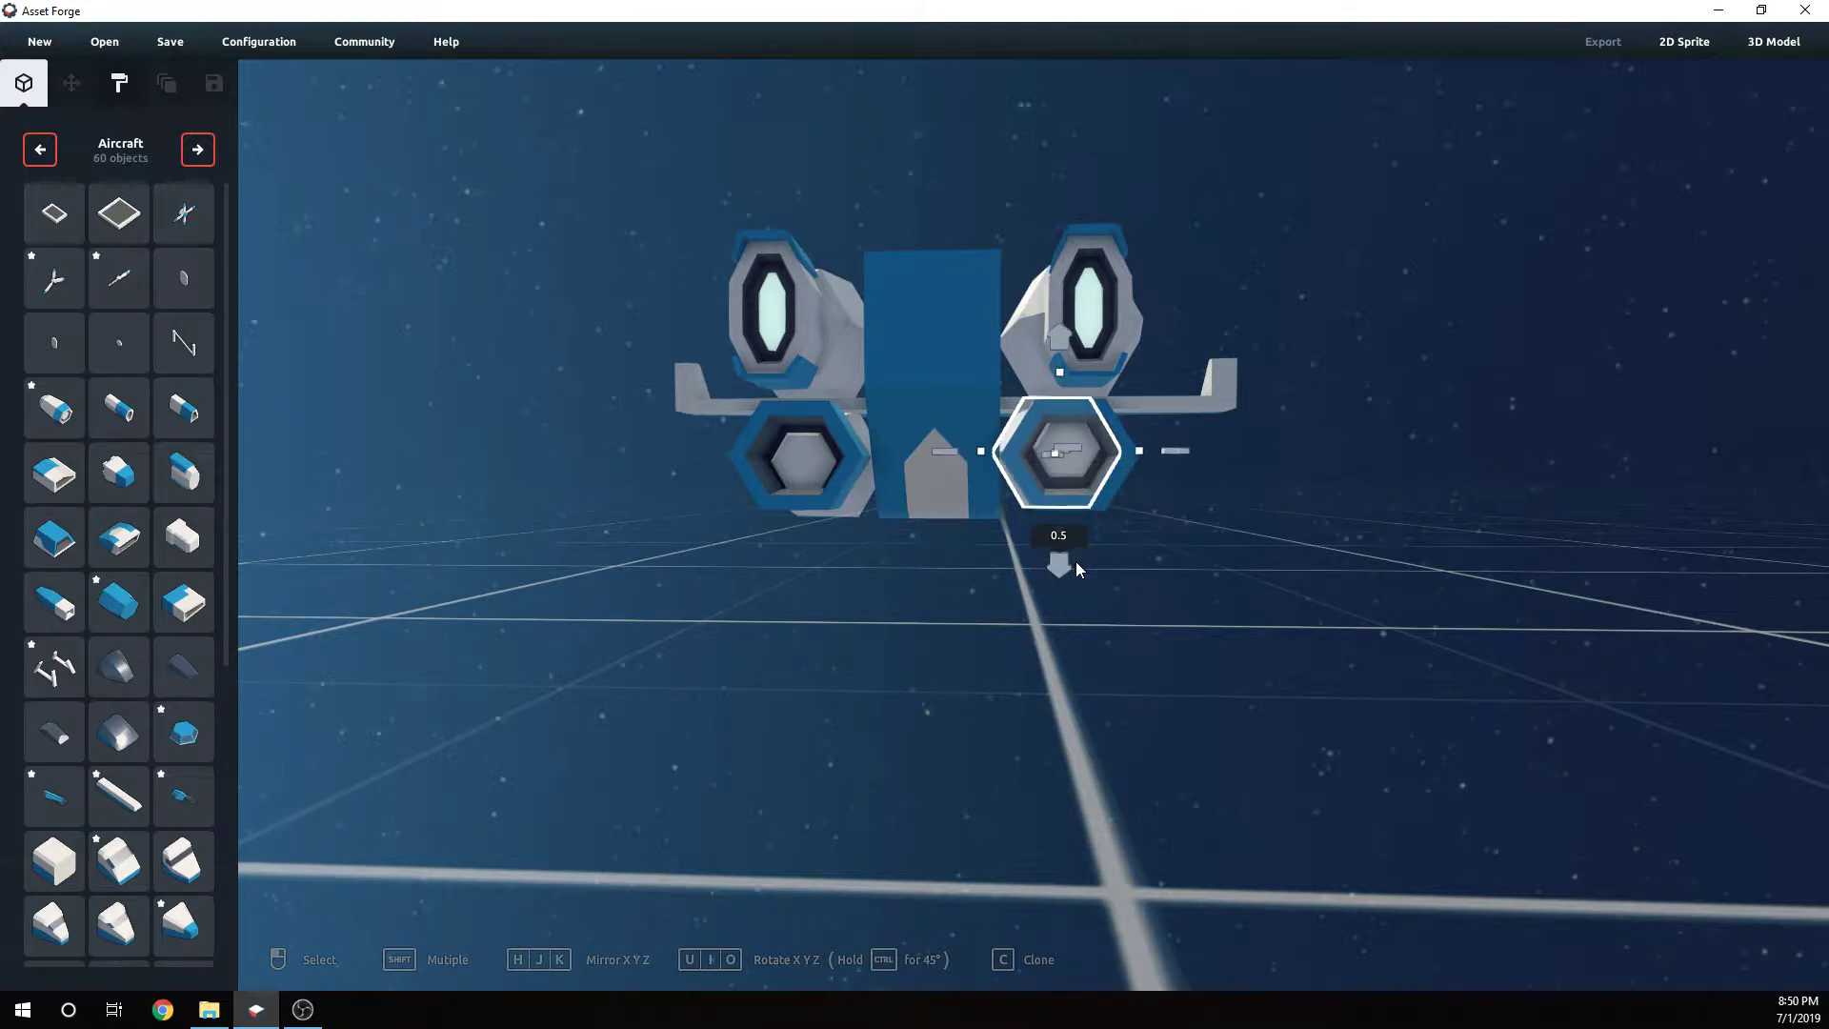
{"action": "left_click", "coordinate": [1122, 445]}
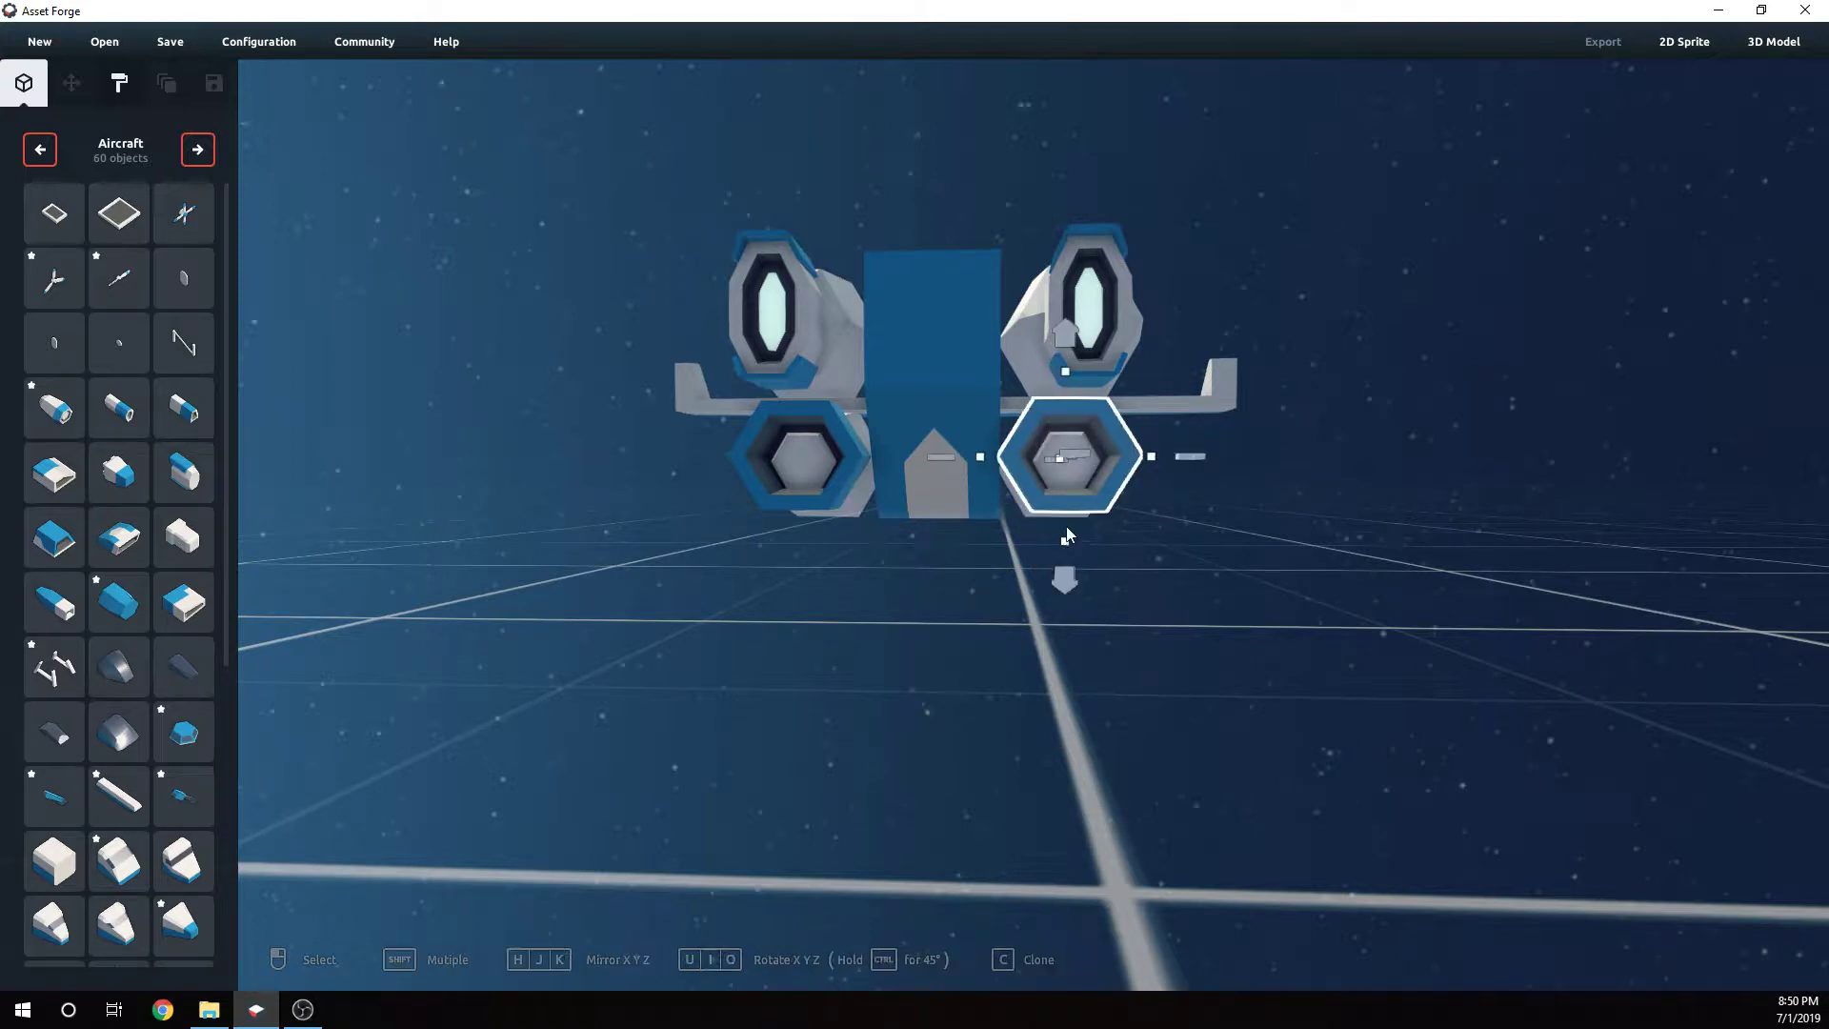
{"action": "left_click_drag", "start_coordinate": [1064, 543], "coordinate": [1063, 547]}
{"action": "left_click", "coordinate": [1199, 540]}
{"action": "right_click_drag", "start_coordinate": [1197, 531], "coordinate": [1020, 501]}
{"action": "left_click", "coordinate": [1020, 501]}
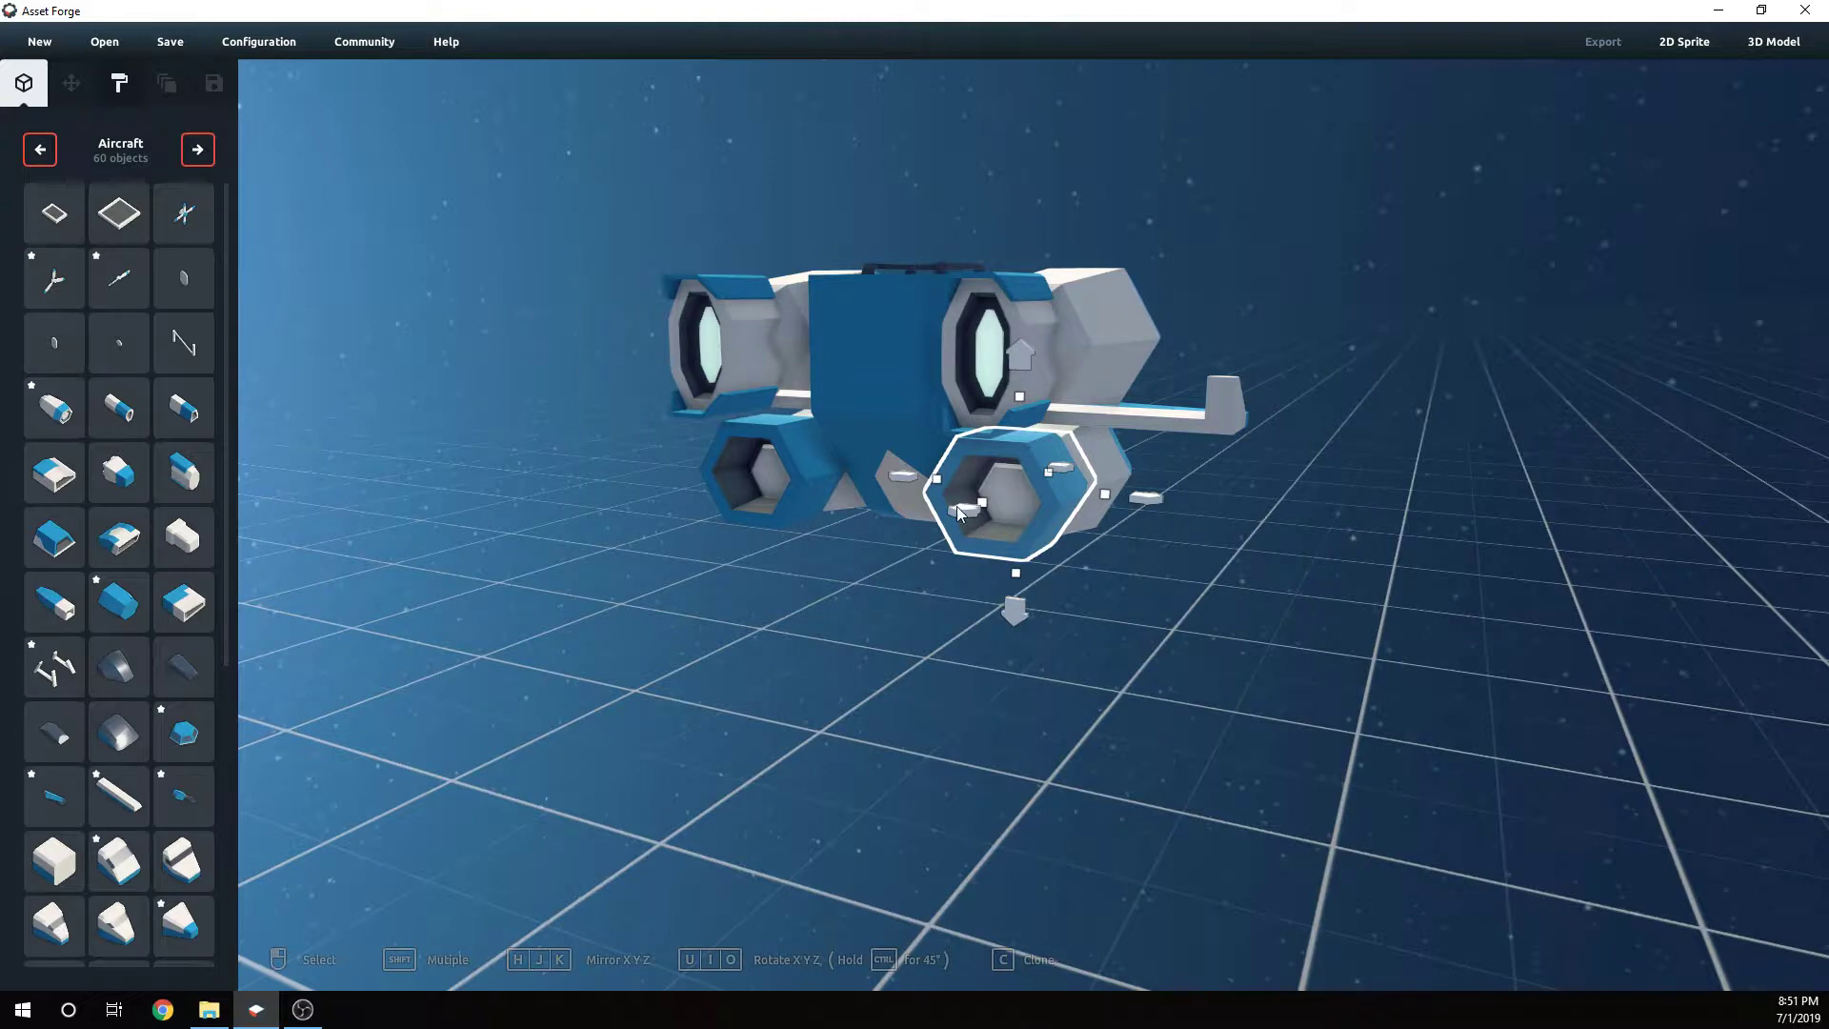
- Reposition the left hexagonal nozzle so it sits flush on the lower left pod
{"action": "right_click_drag", "start_coordinate": [910, 535], "coordinate": [849, 526]}
{"action": "left_click", "coordinate": [769, 488]}
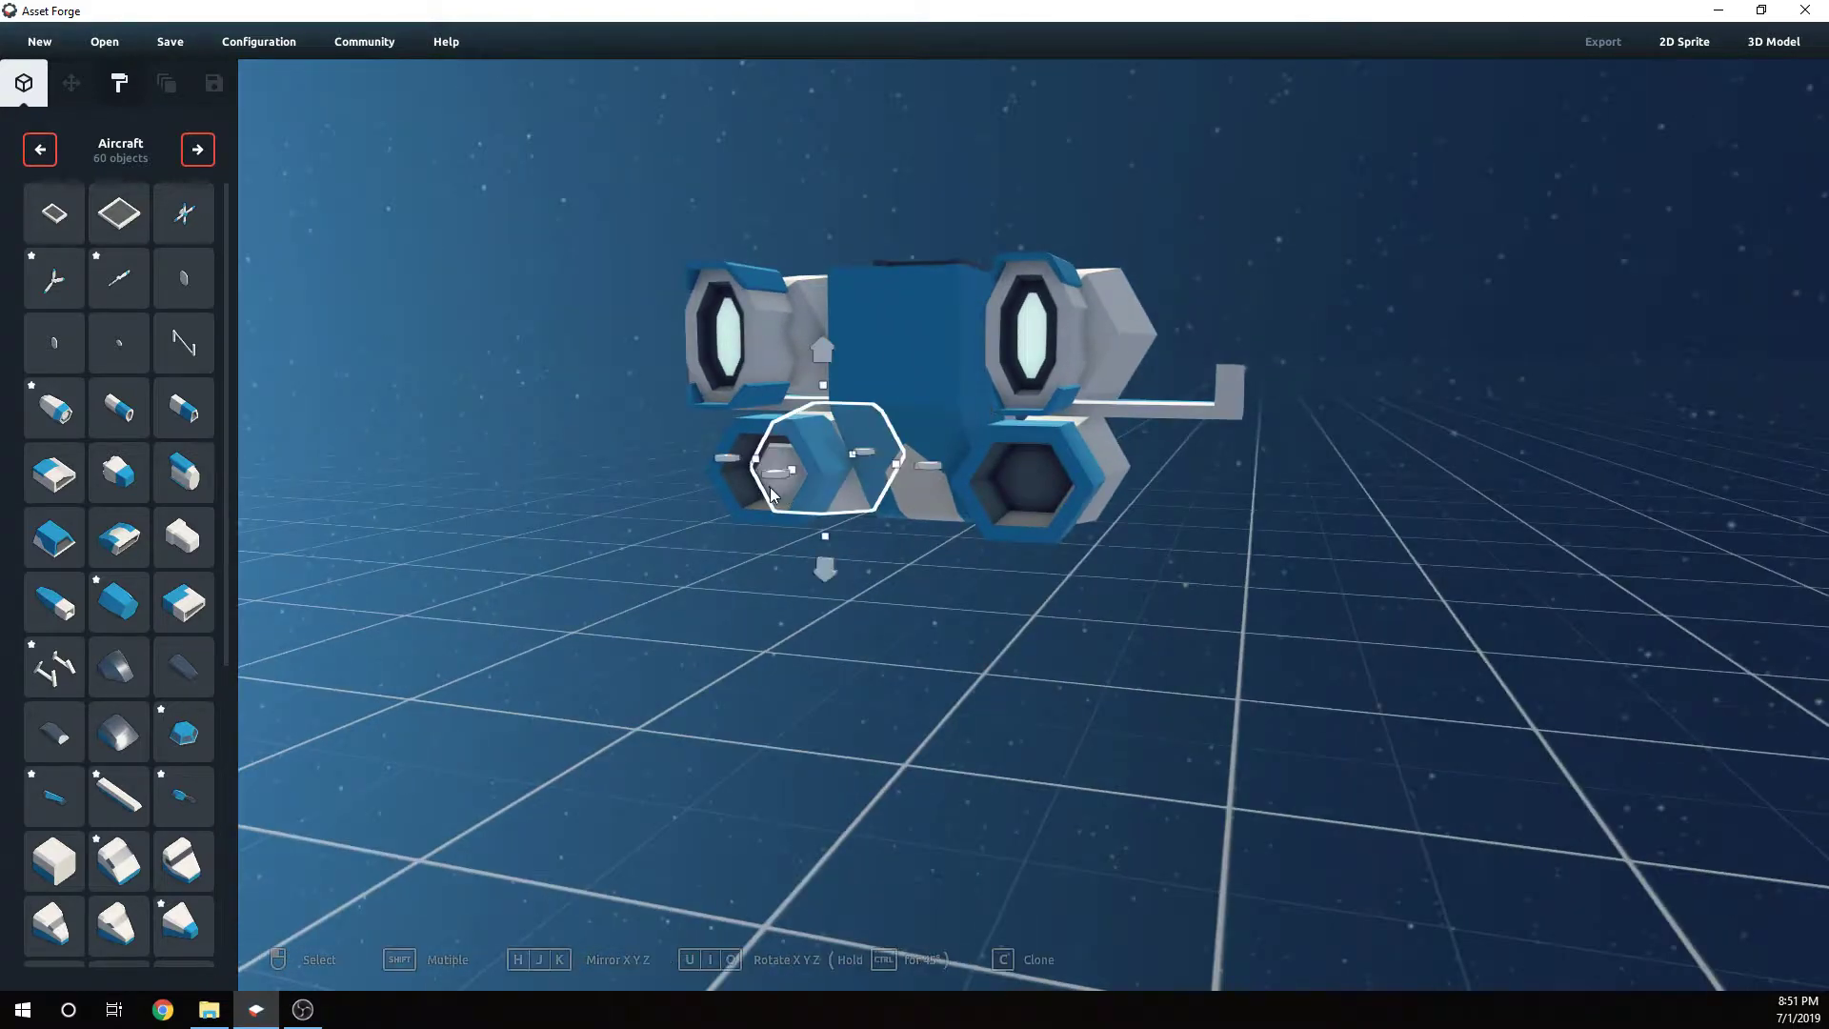
{"action": "left_click", "coordinate": [762, 504]}
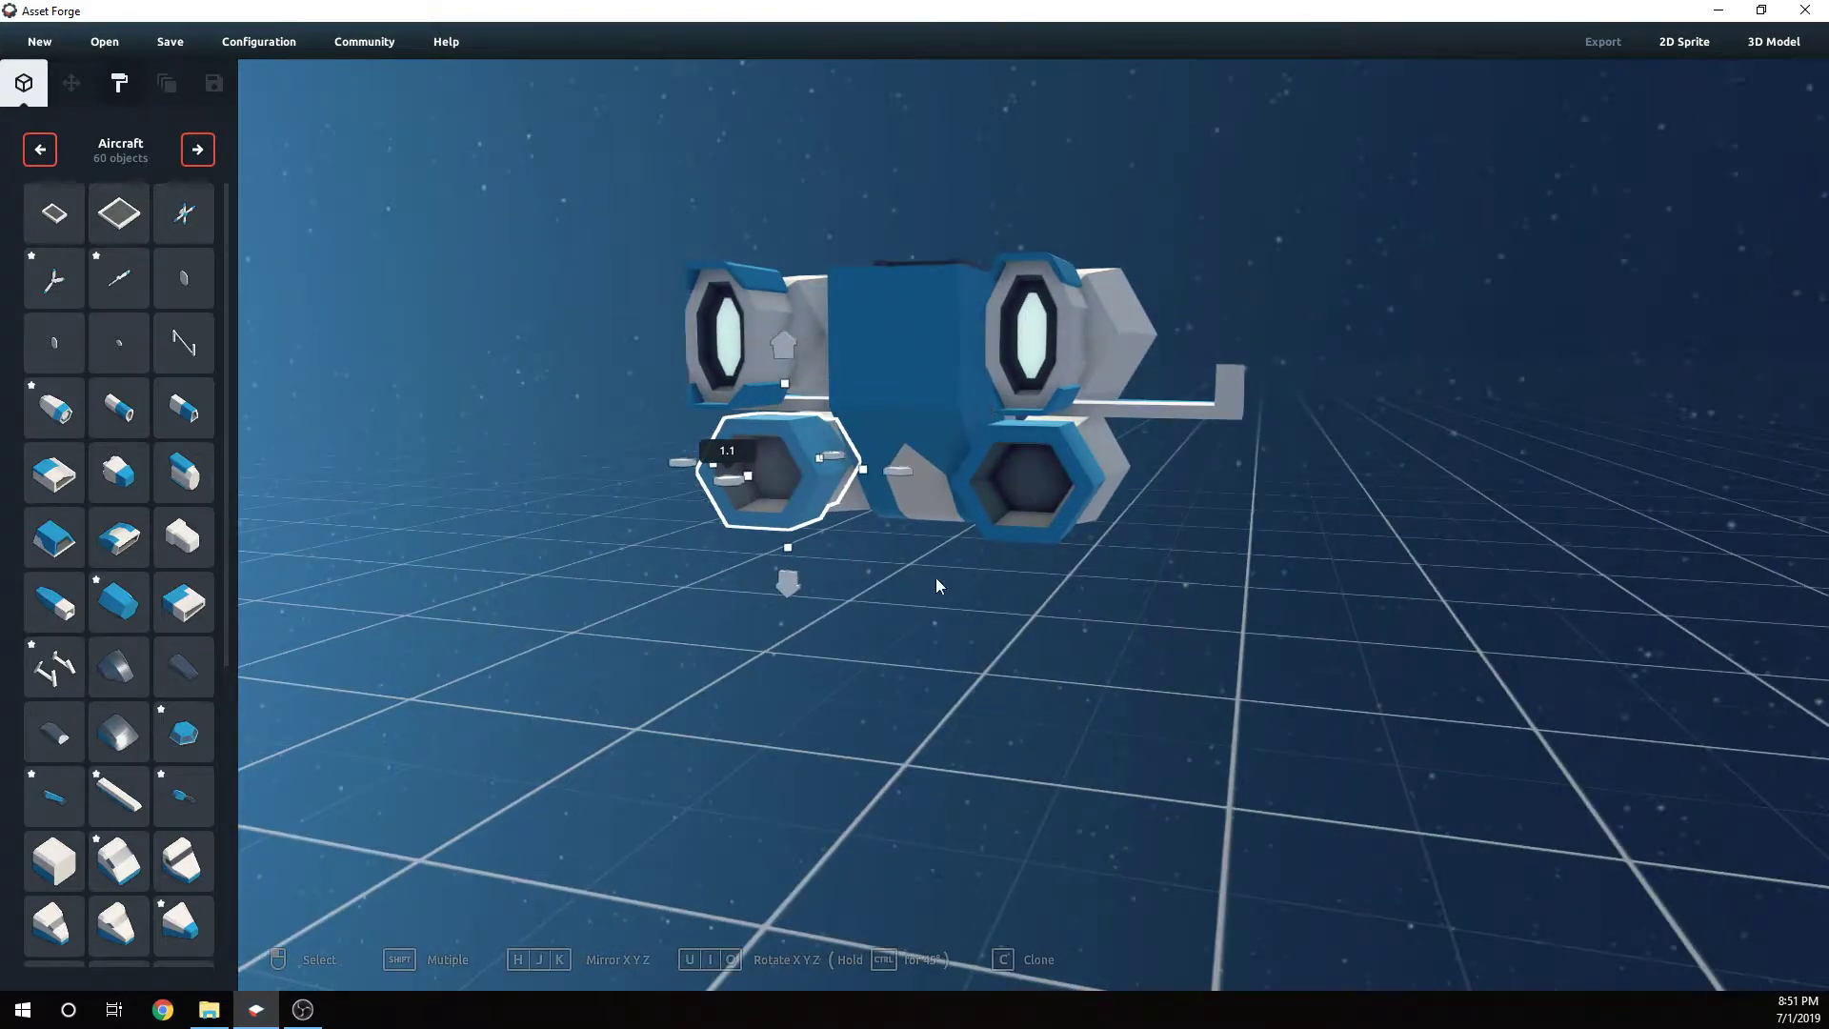
{"action": "right_click_drag", "start_coordinate": [939, 584], "coordinate": [866, 575]}
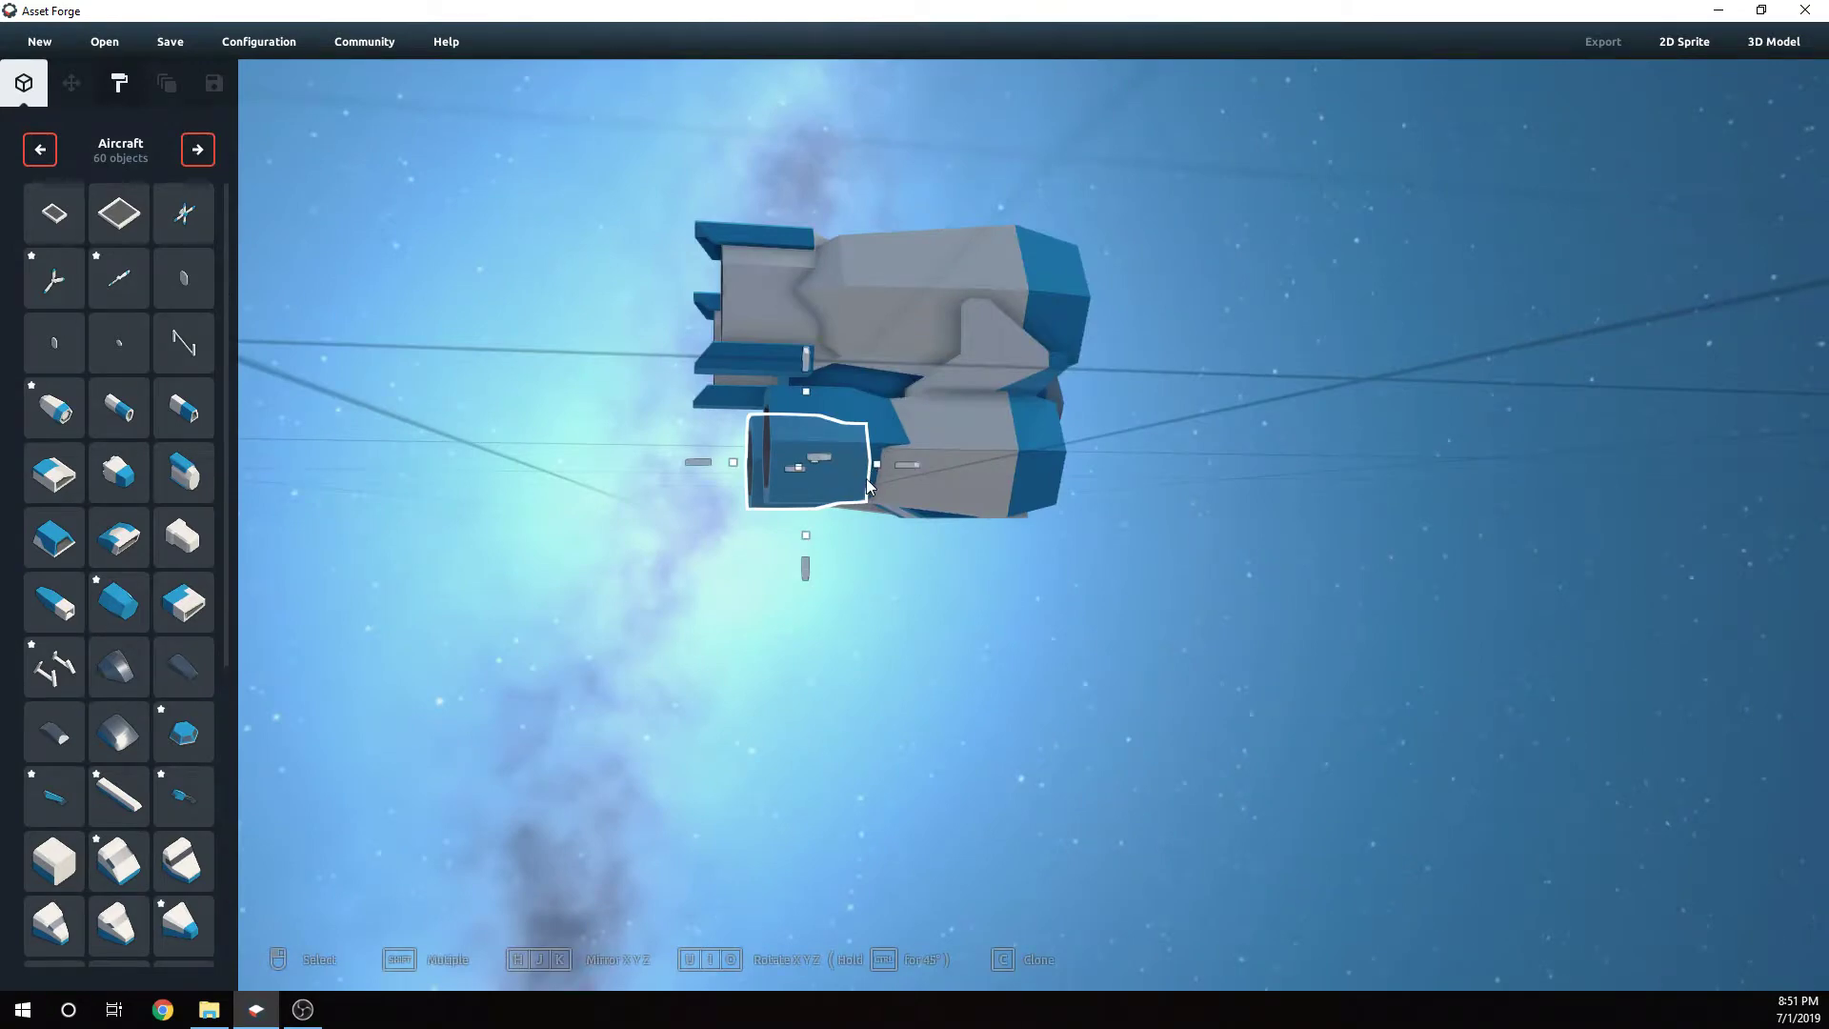
{"action": "right_click_drag", "start_coordinate": [865, 478], "coordinate": [850, 506]}
{"action": "left_click", "coordinate": [853, 505]}
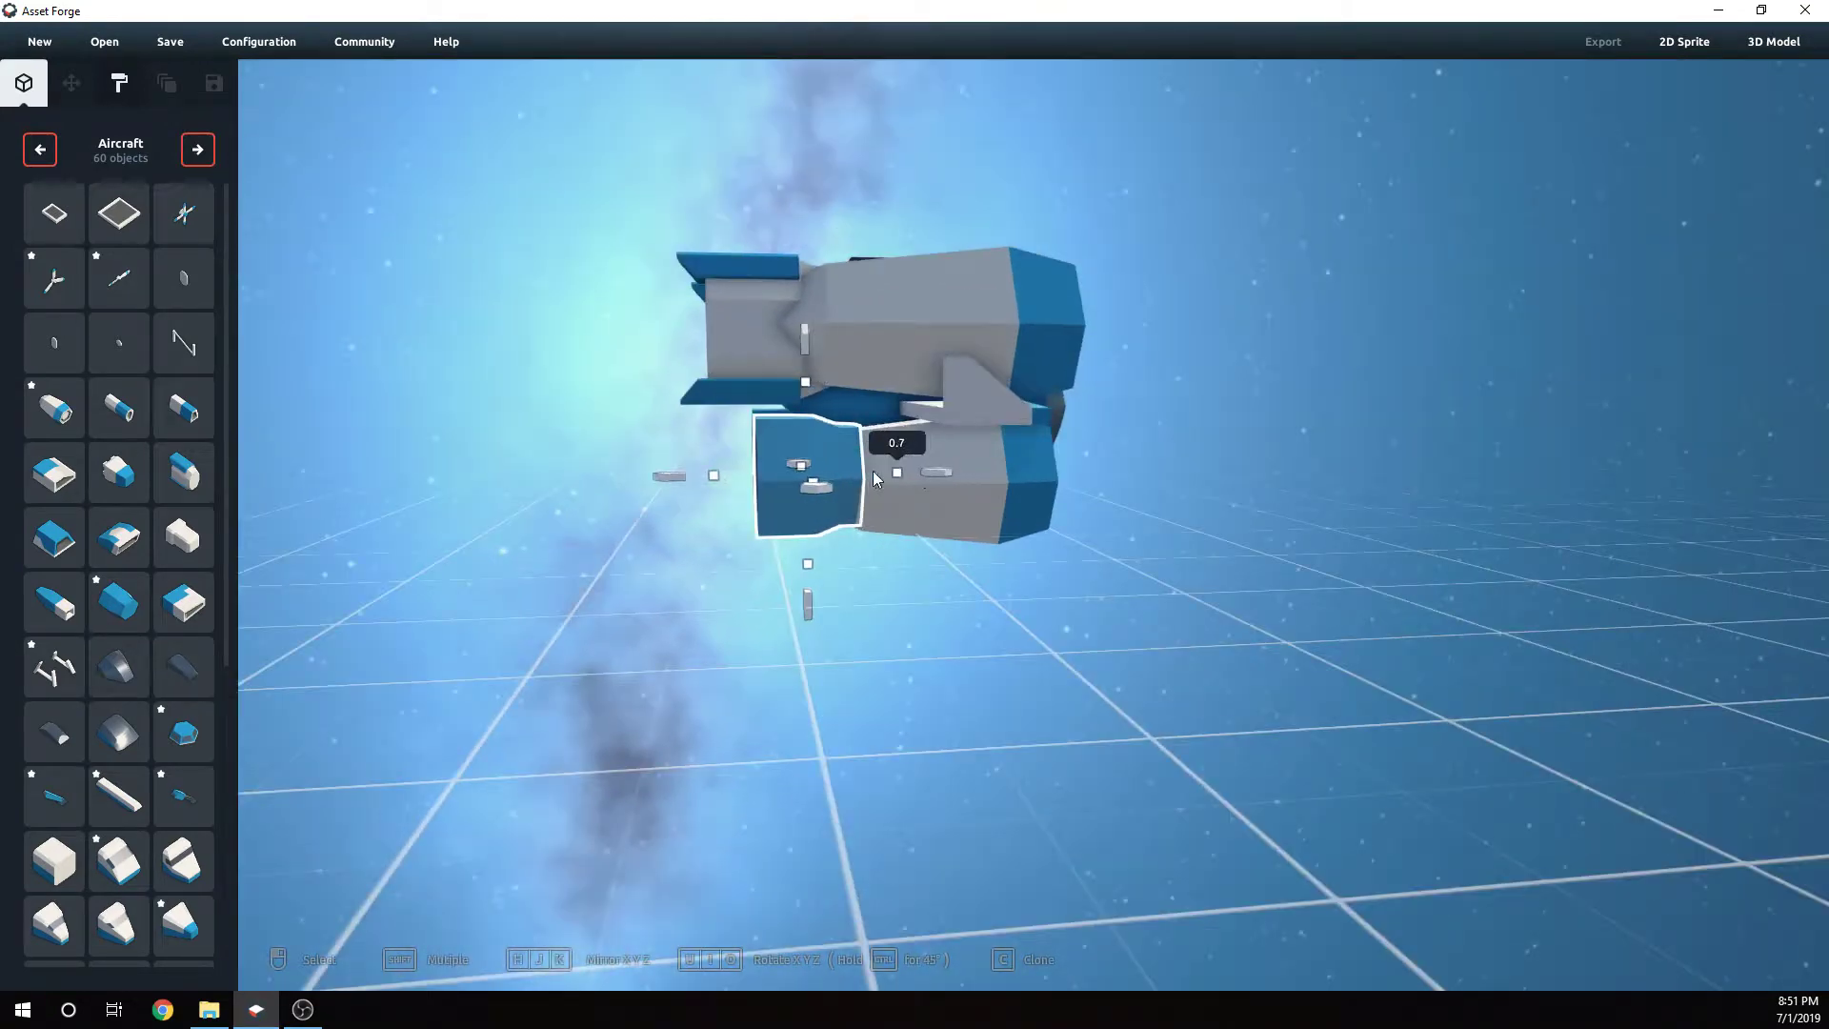
{"action": "right_click_drag", "start_coordinate": [811, 579], "coordinate": [973, 609]}
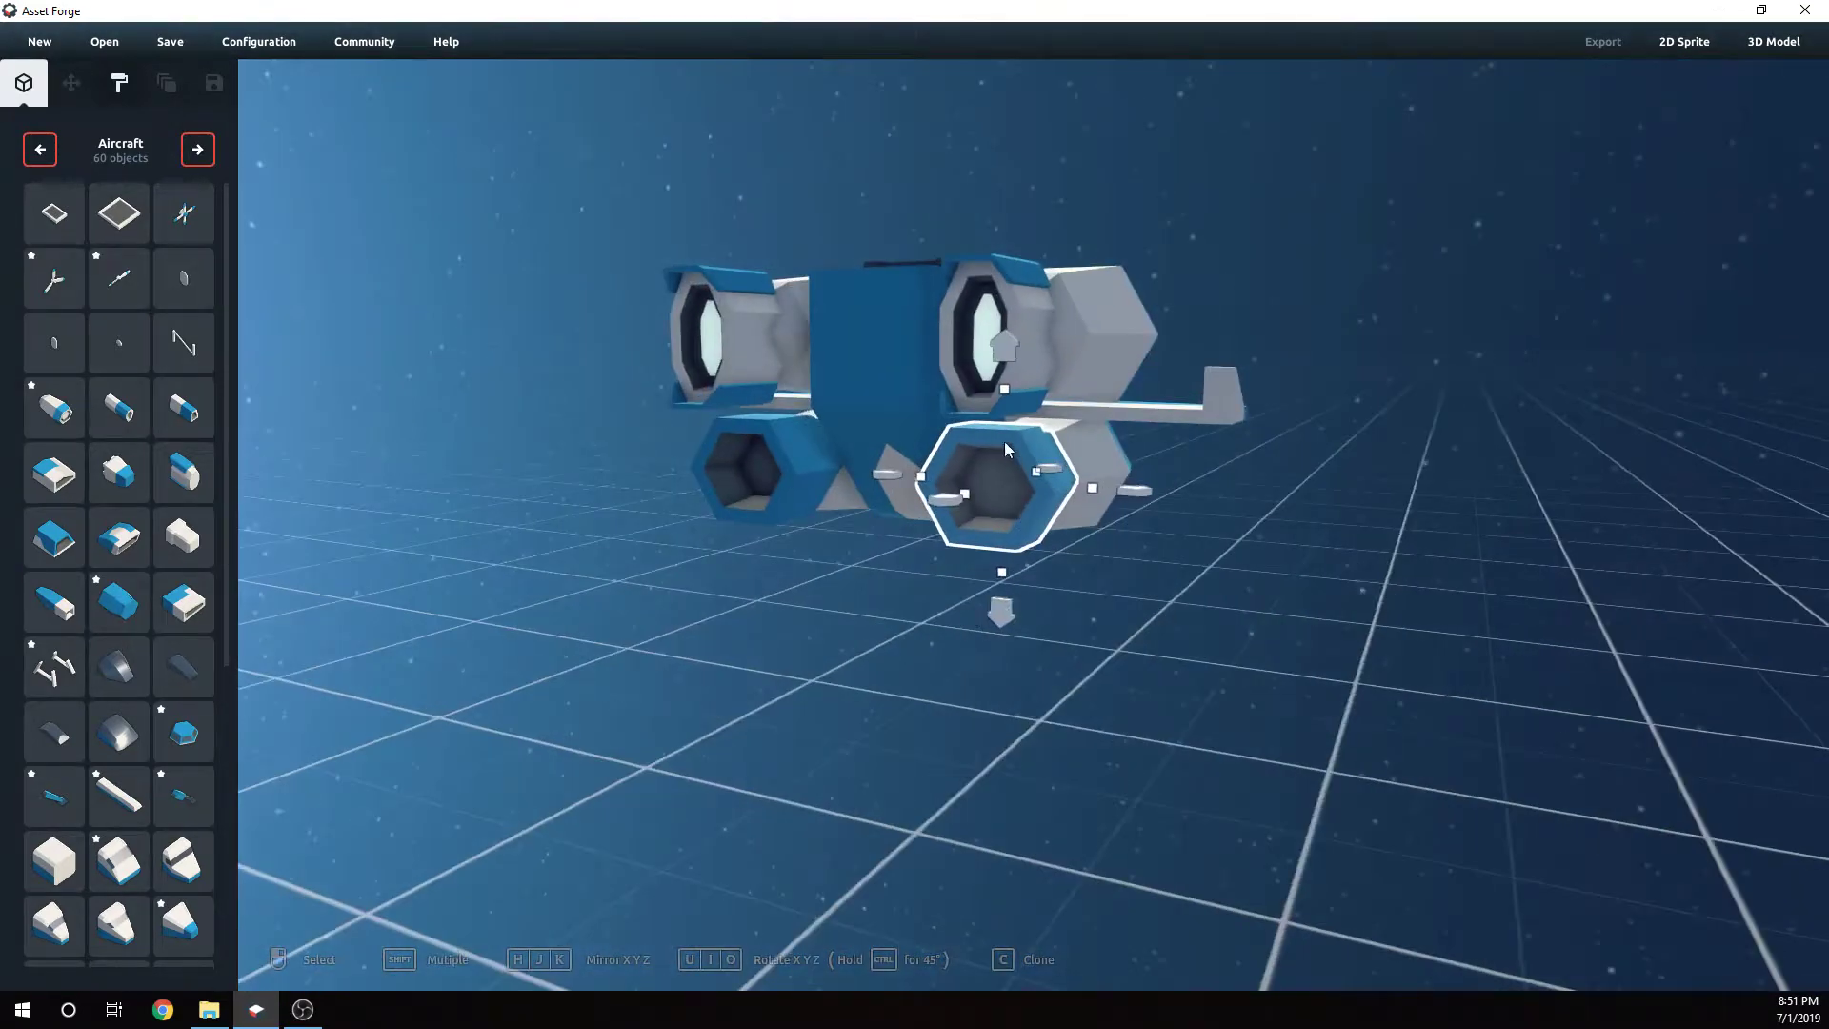
- Nudge the right hexagonal nozzle into alignment on the lower right pod
{"action": "left_click_drag", "start_coordinate": [1003, 392], "coordinate": [998, 429]}
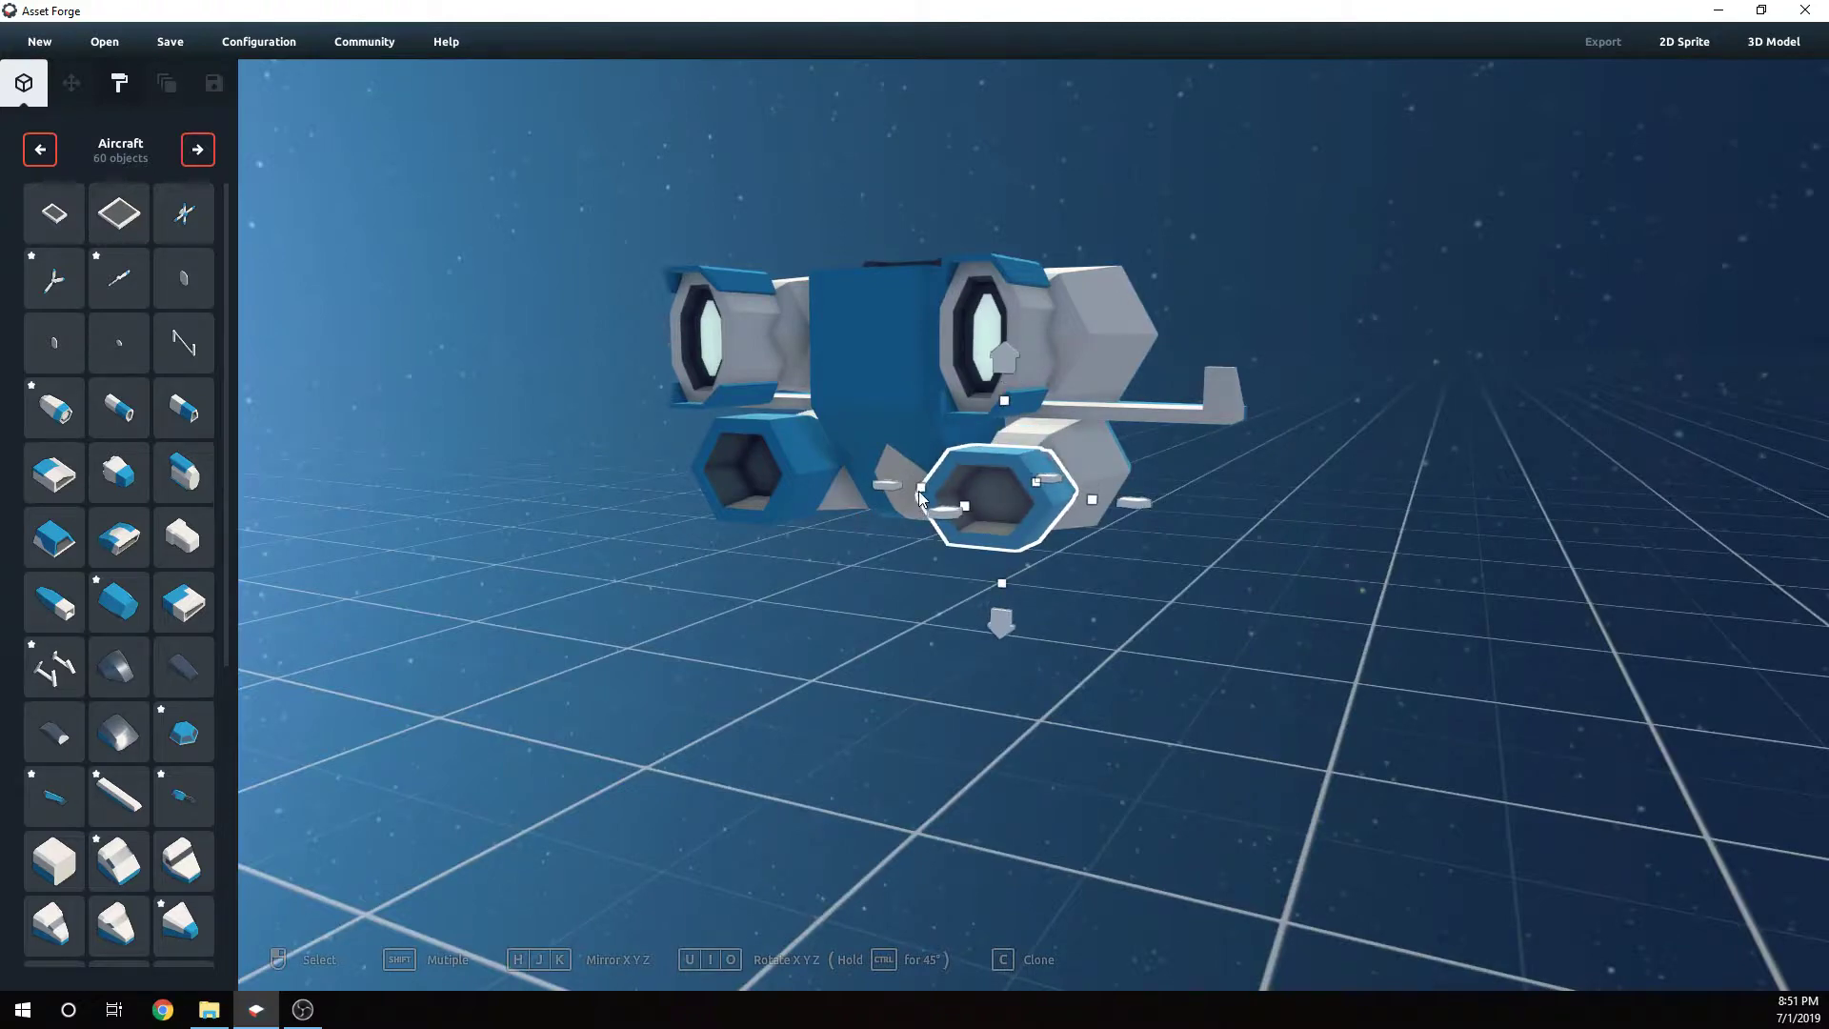
{"action": "left_click_drag", "start_coordinate": [920, 492], "coordinate": [934, 497]}
{"action": "right_click_drag", "start_coordinate": [1135, 613], "coordinate": [1185, 583]}
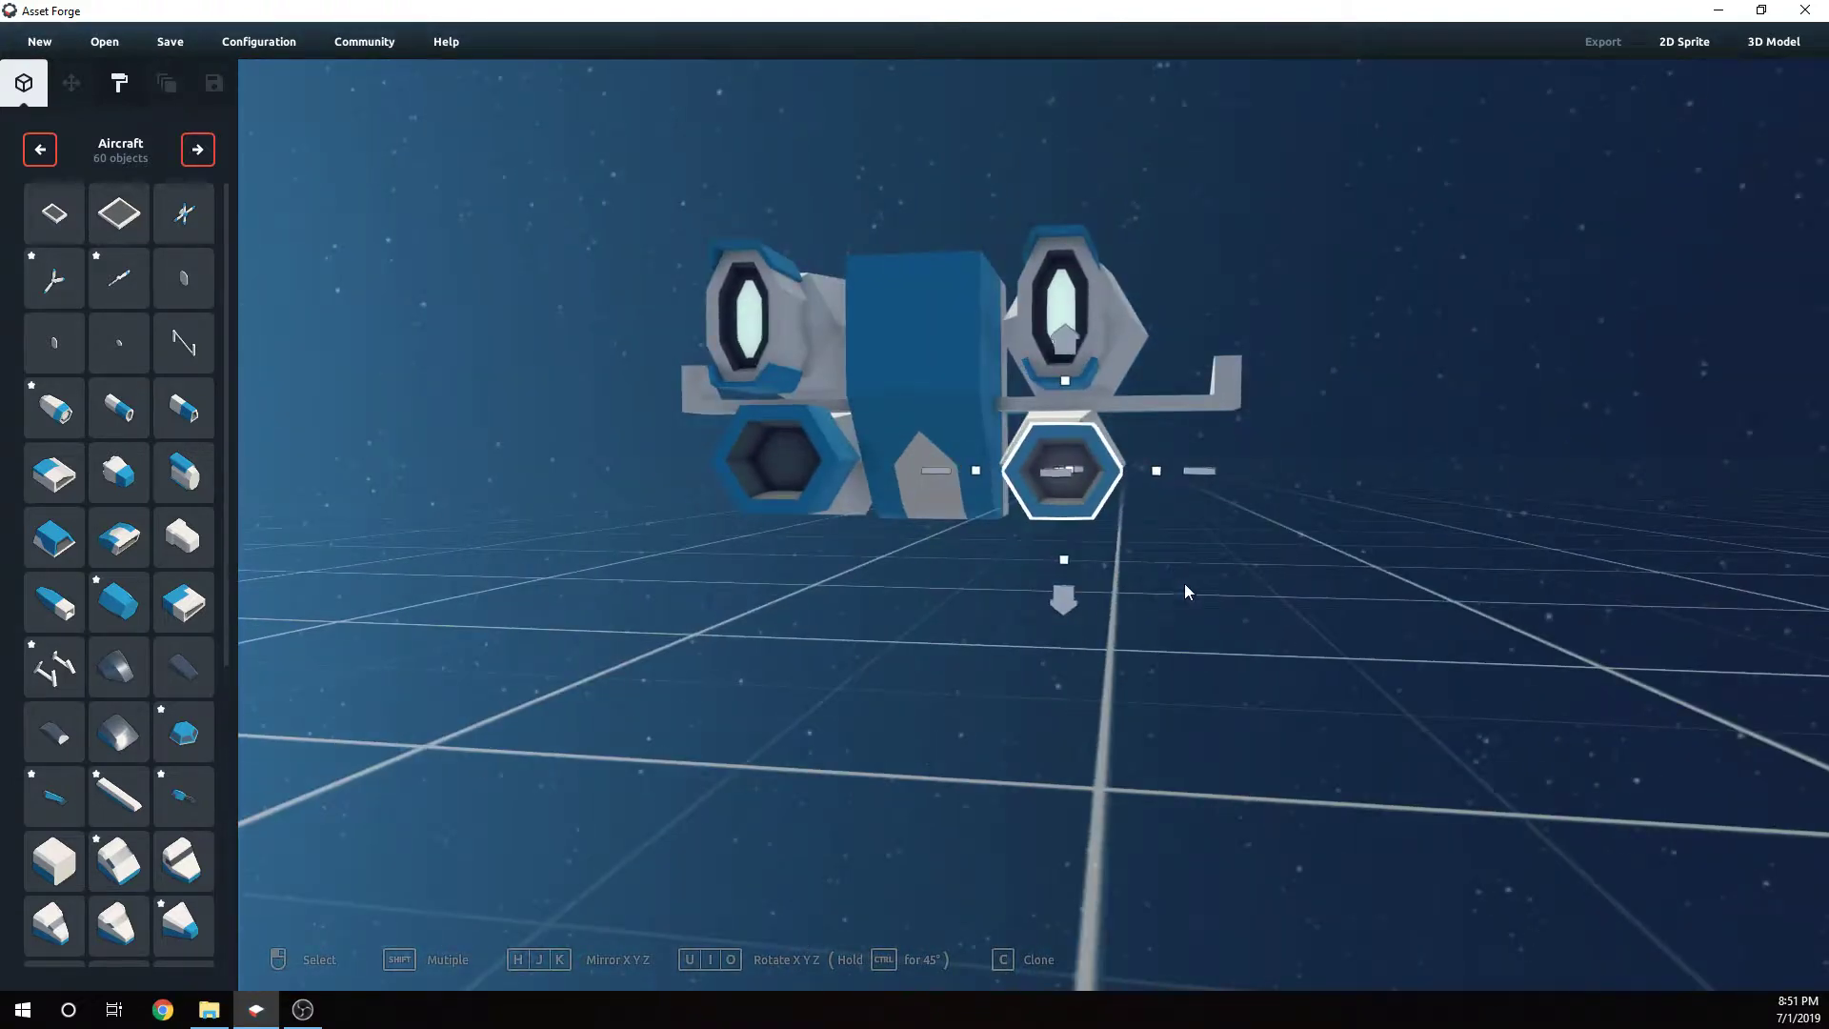
{"action": "left_click_drag", "start_coordinate": [1205, 473], "coordinate": [1196, 472]}
{"action": "right_click_drag", "start_coordinate": [1165, 546], "coordinate": [1174, 550]}
{"action": "left_click_drag", "start_coordinate": [1071, 360], "coordinate": [1071, 350]}
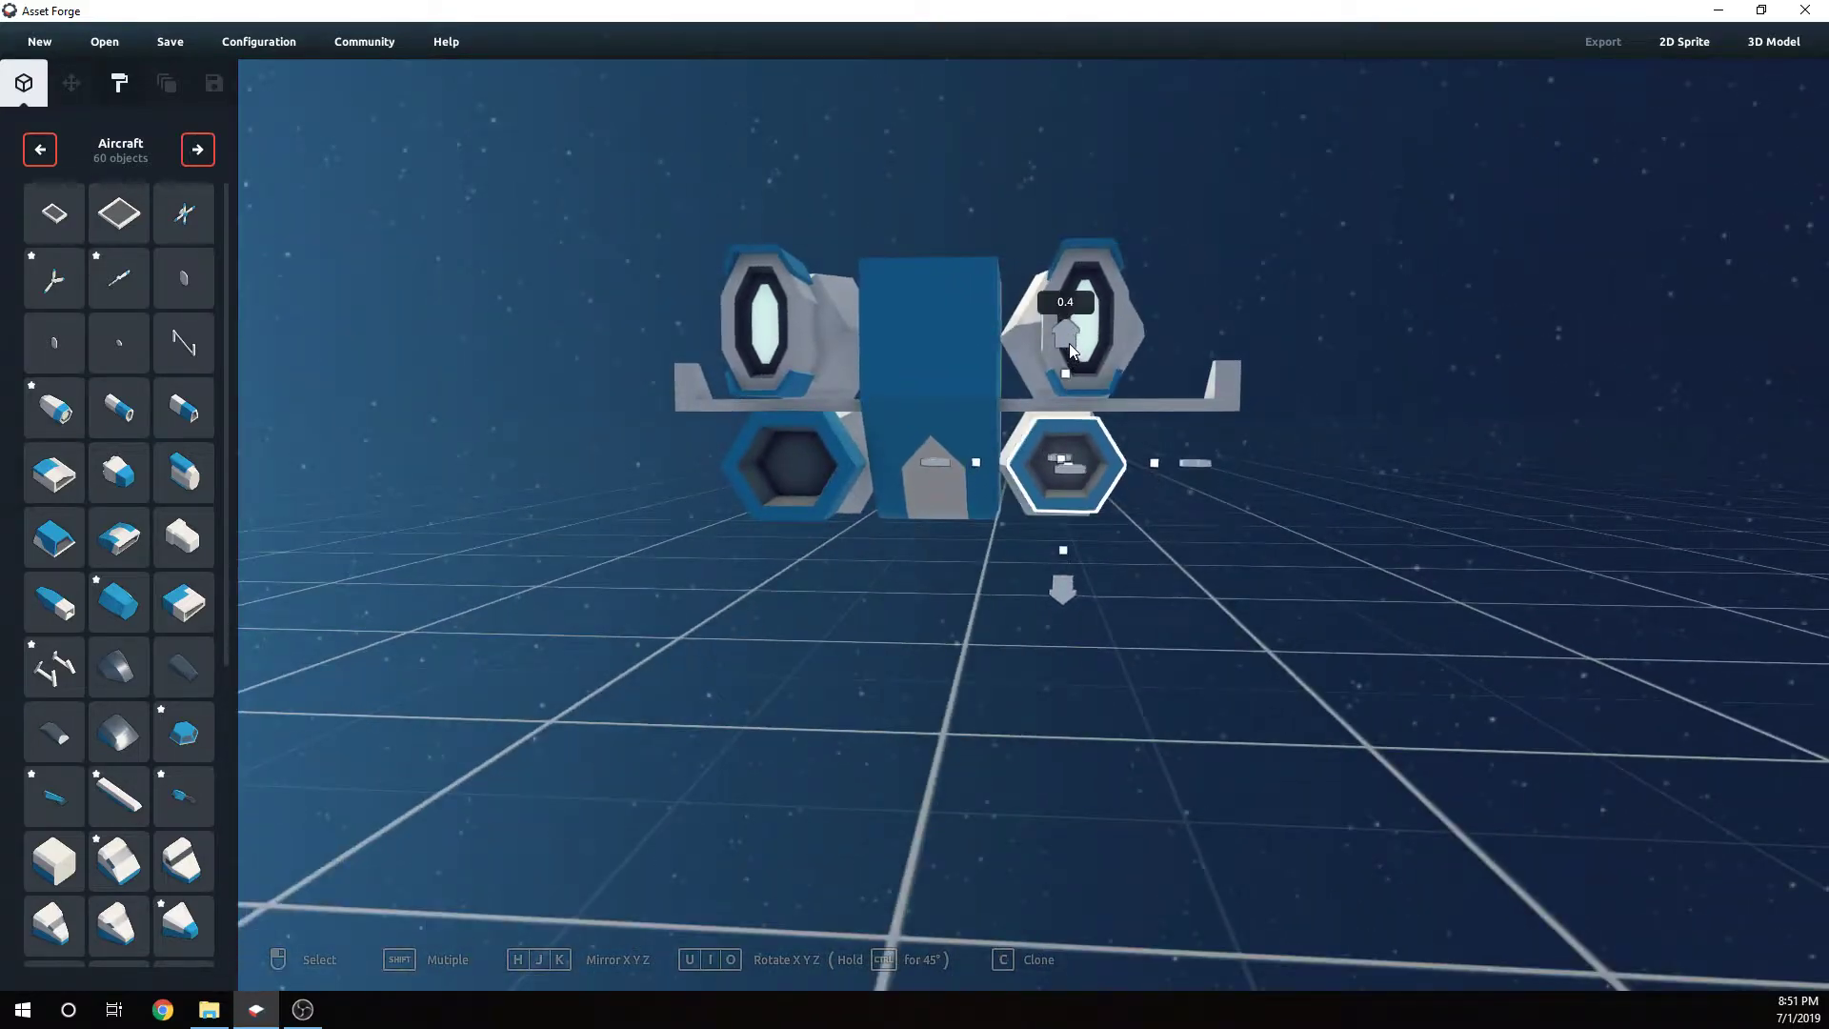
- Raise and shift the left hexagonal nozzle to center it on the lower left pod
{"action": "left_click", "coordinate": [1159, 501]}
{"action": "right_click_drag", "start_coordinate": [1158, 501], "coordinate": [1203, 517]}
{"action": "left_click", "coordinate": [866, 461]}
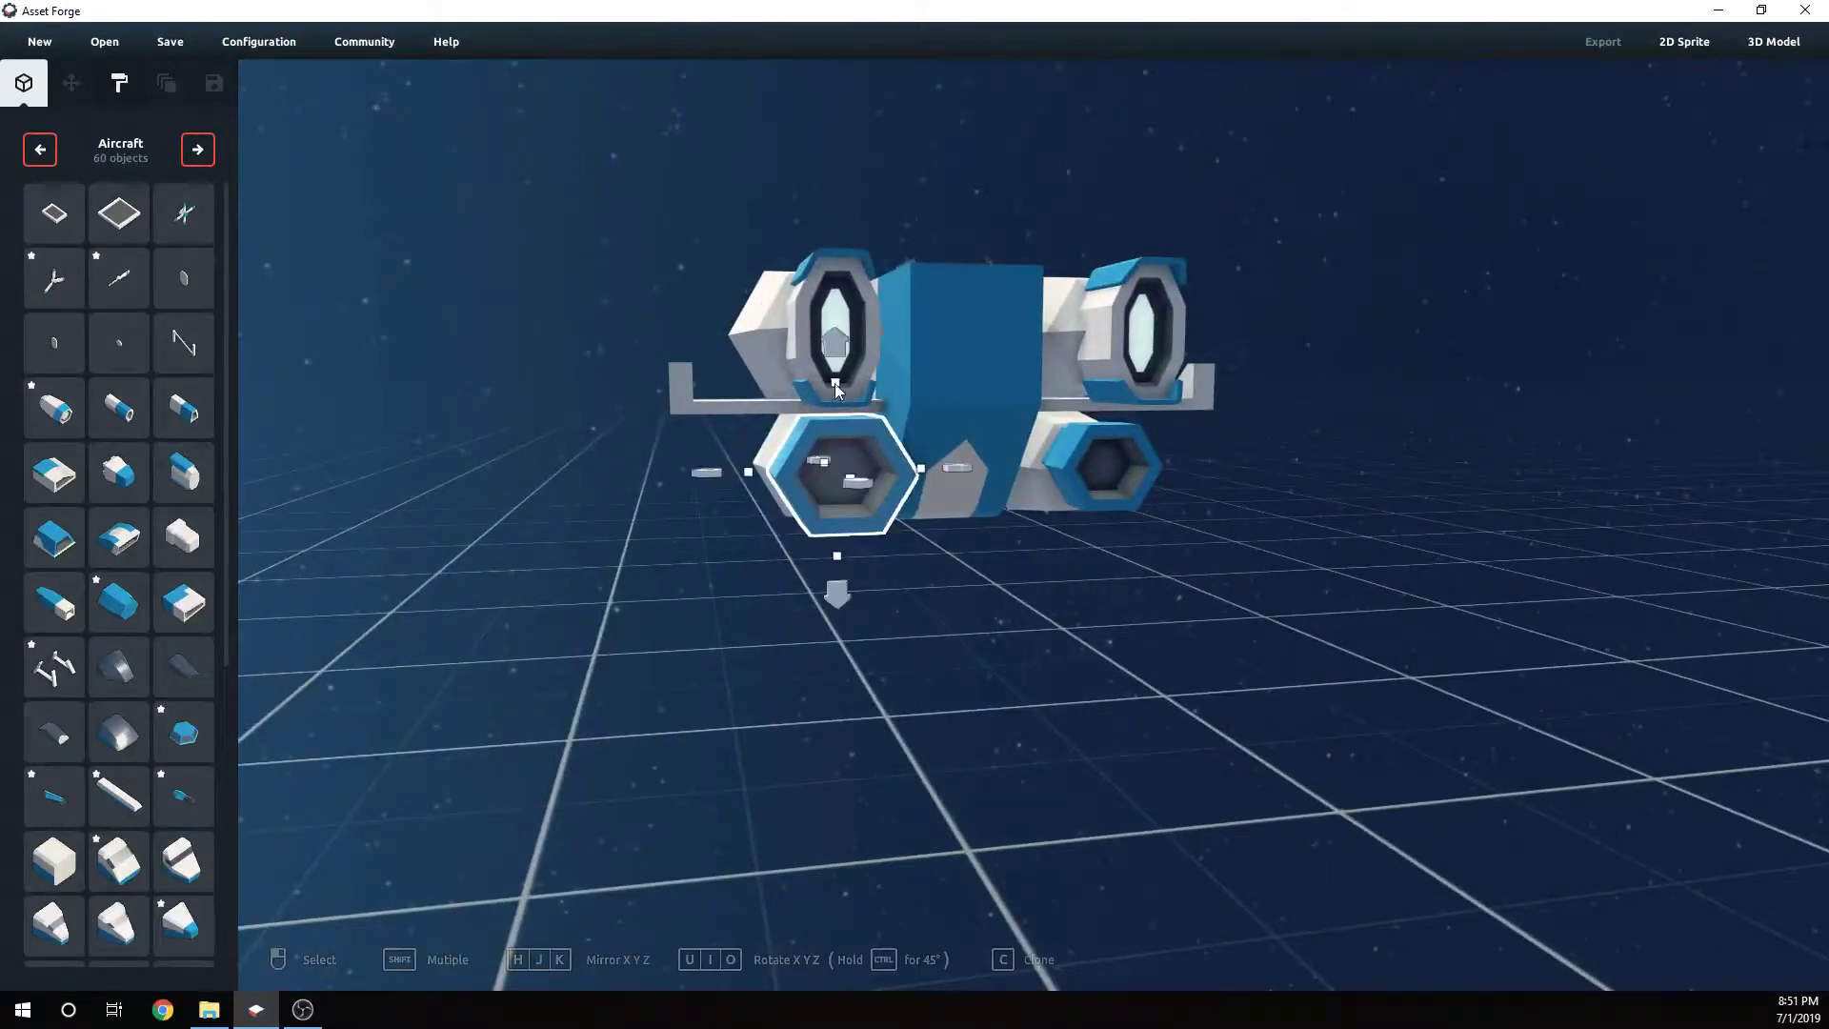
{"action": "left_click_drag", "start_coordinate": [834, 383], "coordinate": [834, 413]}
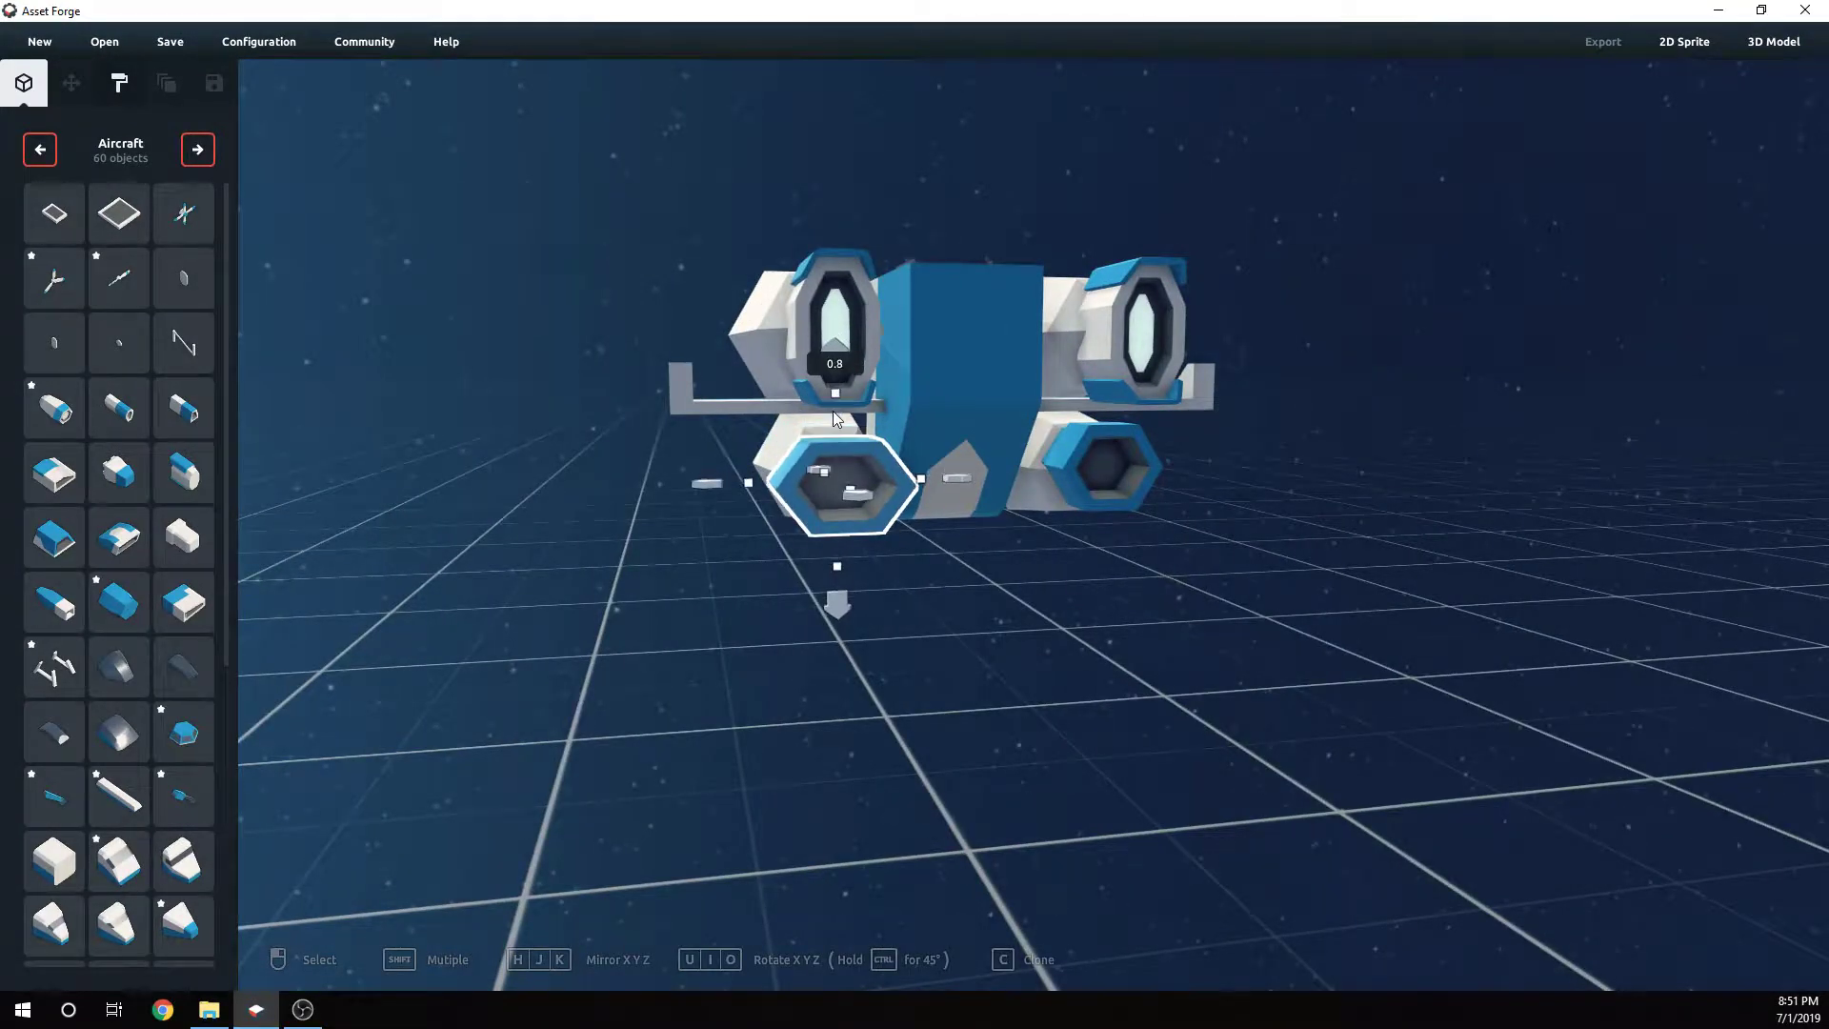
{"action": "right_click_drag", "start_coordinate": [767, 484], "coordinate": [928, 568]}
{"action": "left_click_drag", "start_coordinate": [709, 517], "coordinate": [694, 524]}
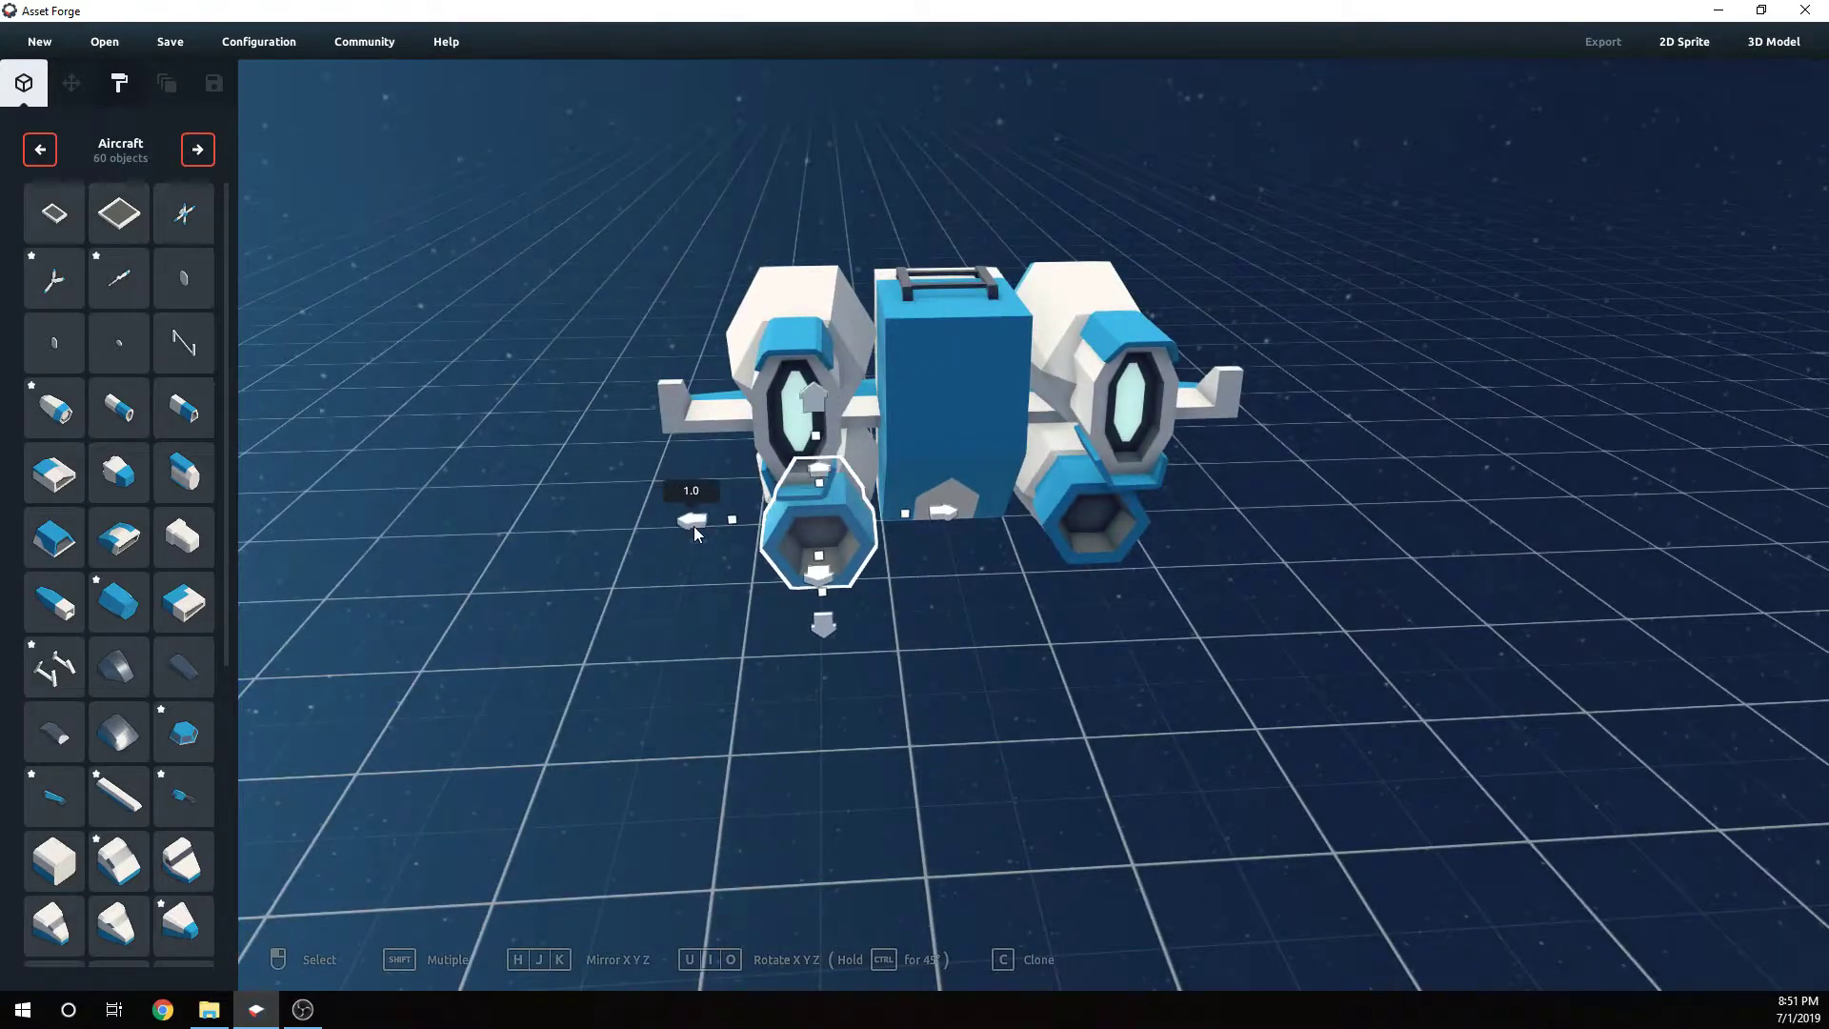
- Raise the left hexagonal nozzle slightly so it sits centred on the lower left pod
{"action": "right_click_drag", "start_coordinate": [870, 570], "coordinate": [889, 465]}
{"action": "left_click_drag", "start_coordinate": [828, 356], "coordinate": [829, 342]}
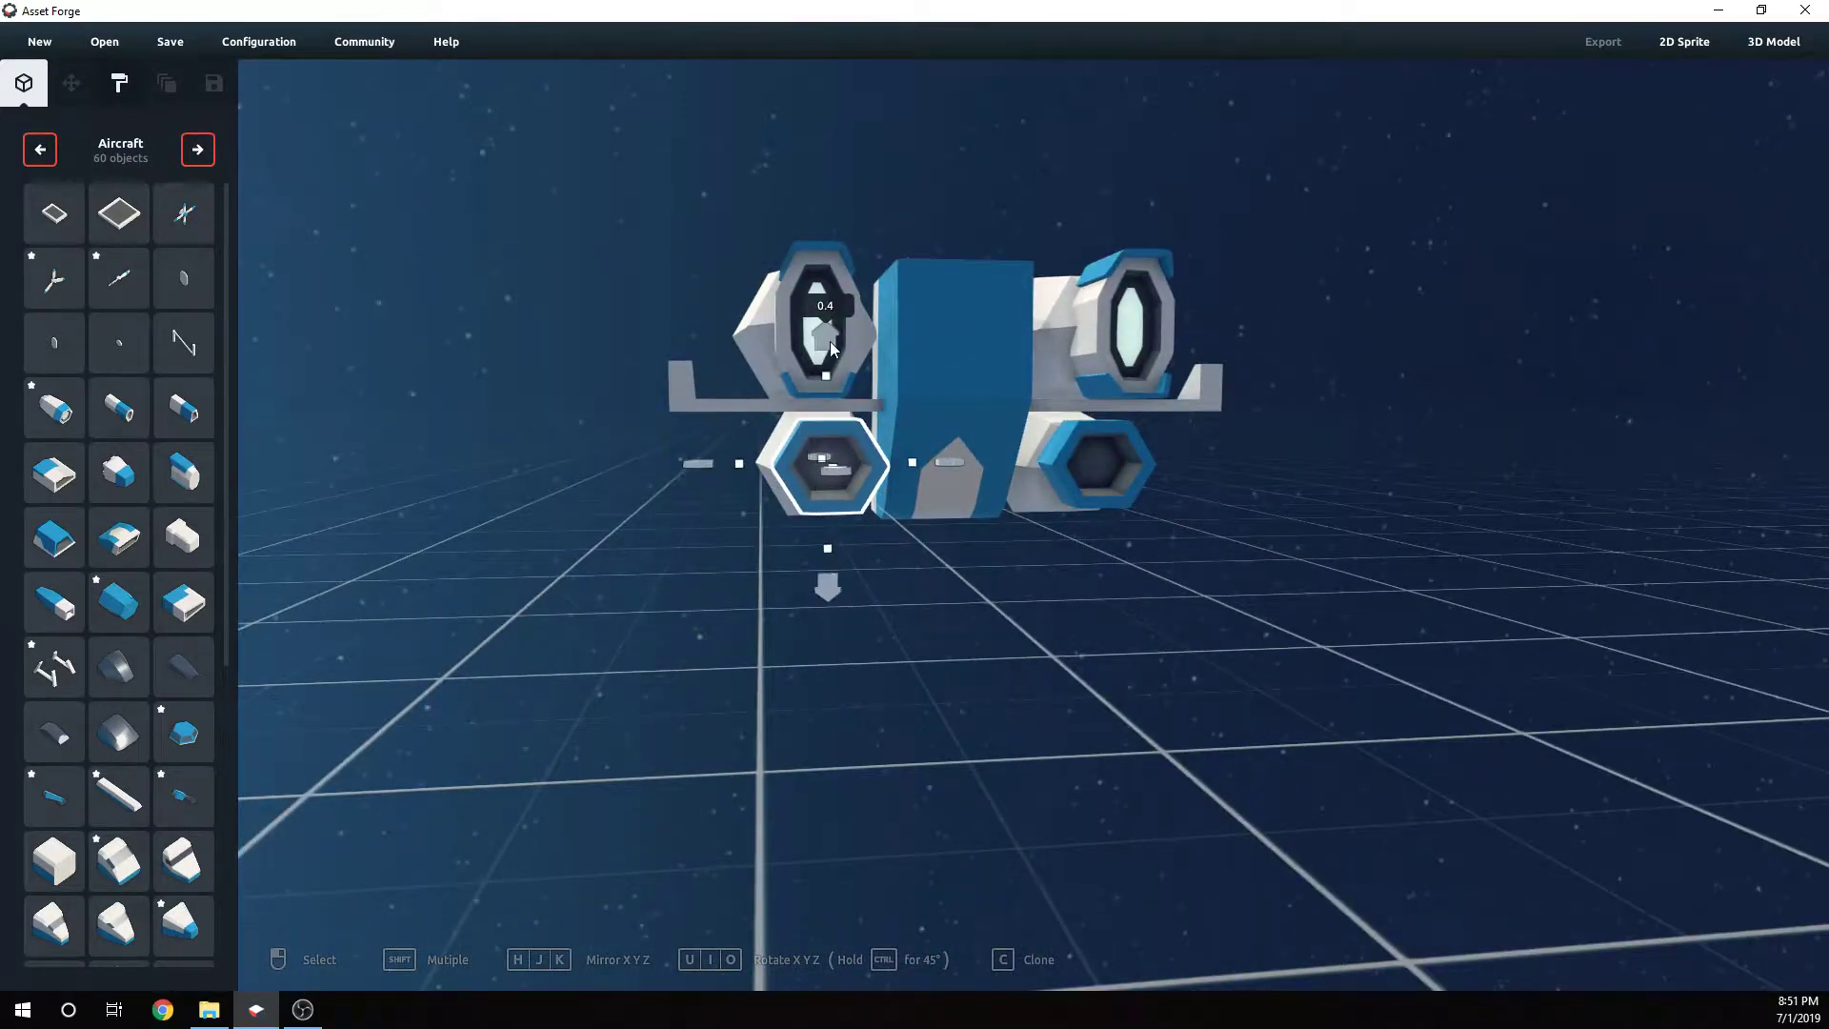
- Delete the oval intakes from both the upper right and upper left engine pods
{"action": "left_click", "coordinate": [1038, 542]}
{"action": "mouse_move", "coordinate": [1038, 543]}
{"action": "right_mouse_down"}
{"action": "mouse_move", "coordinate": [882, 536]}
{"action": "mouse_move", "coordinate": [793, 562]}
{"action": "mouse_move", "coordinate": [625, 567]}
{"action": "mouse_move", "coordinate": [1077, 596]}
{"action": "mouse_move", "coordinate": [1038, 540]}
{"action": "right_mouse_up"}
{"action": "left_click", "coordinate": [1059, 419]}
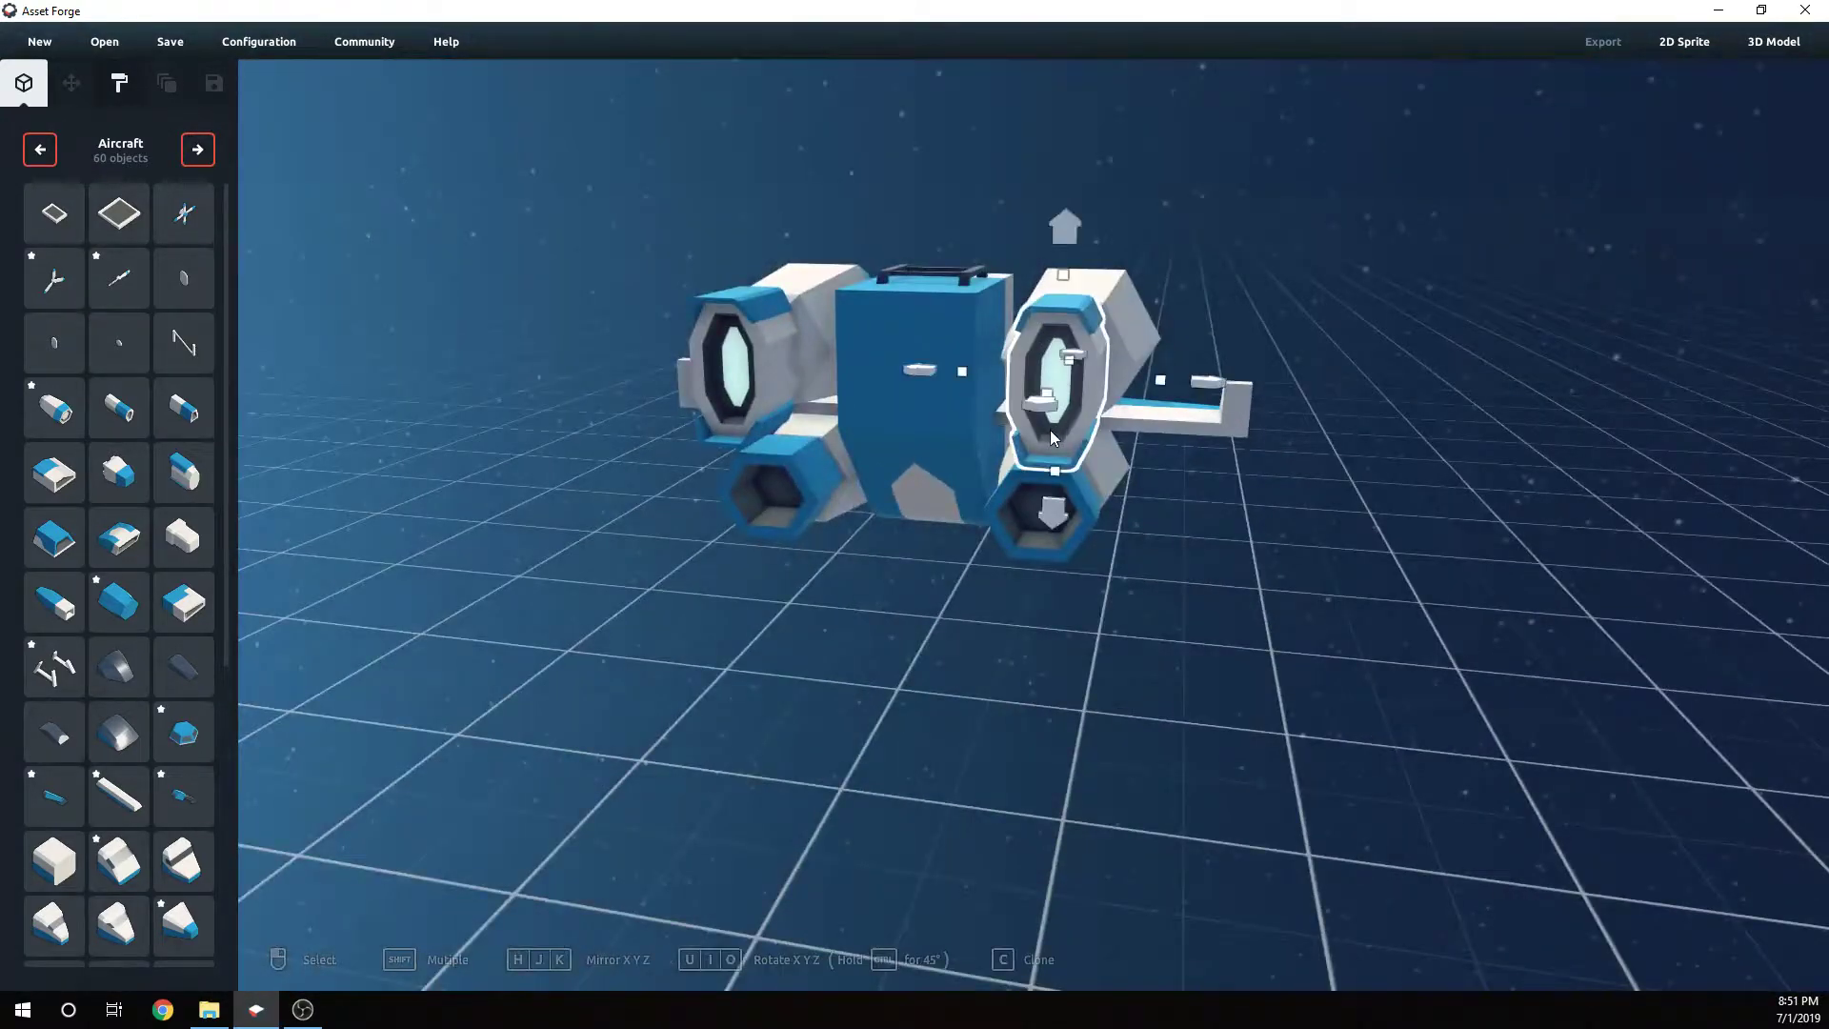
{"action": "key", "text": "Delete"}
{"action": "left_click", "coordinate": [774, 370]}
{"action": "key", "text": "Delete"}
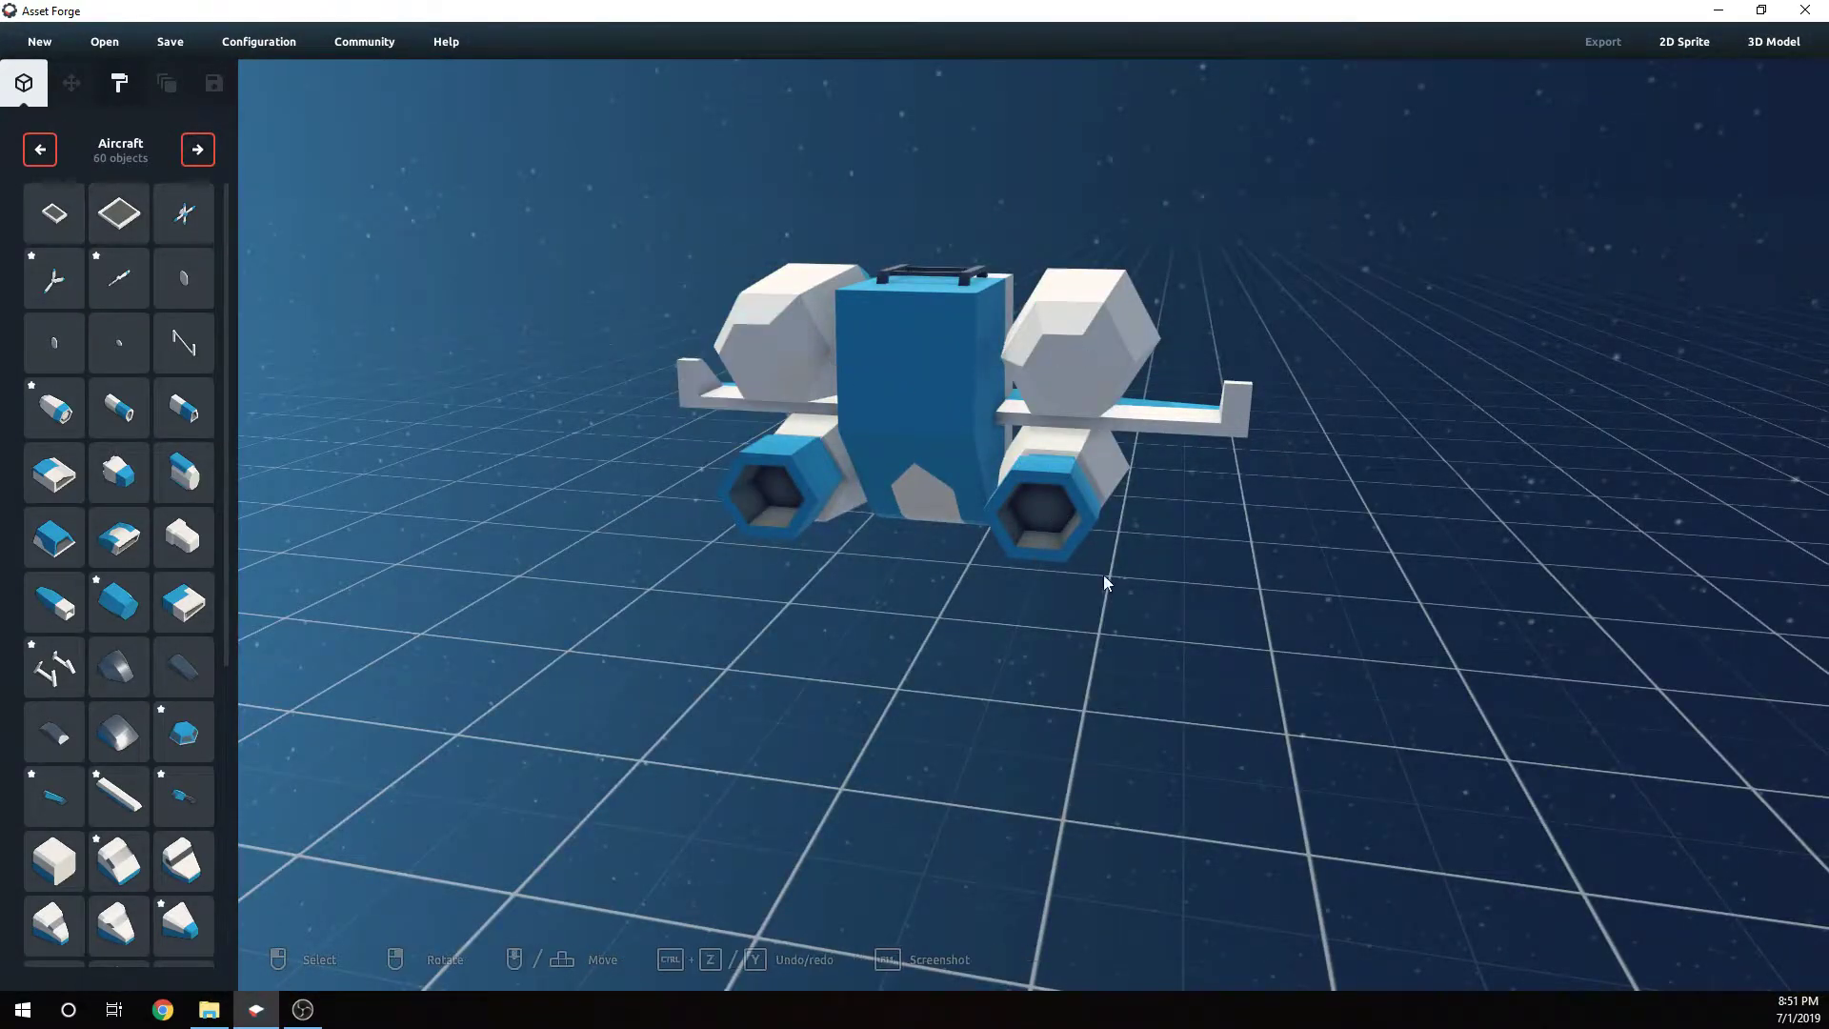
- Clone the lower right hexagonal nozzle and place the copy on the front of the upper left pod
{"action": "right_click_drag", "start_coordinate": [1103, 575], "coordinate": [1174, 579]}
{"action": "left_click", "coordinate": [1120, 509]}
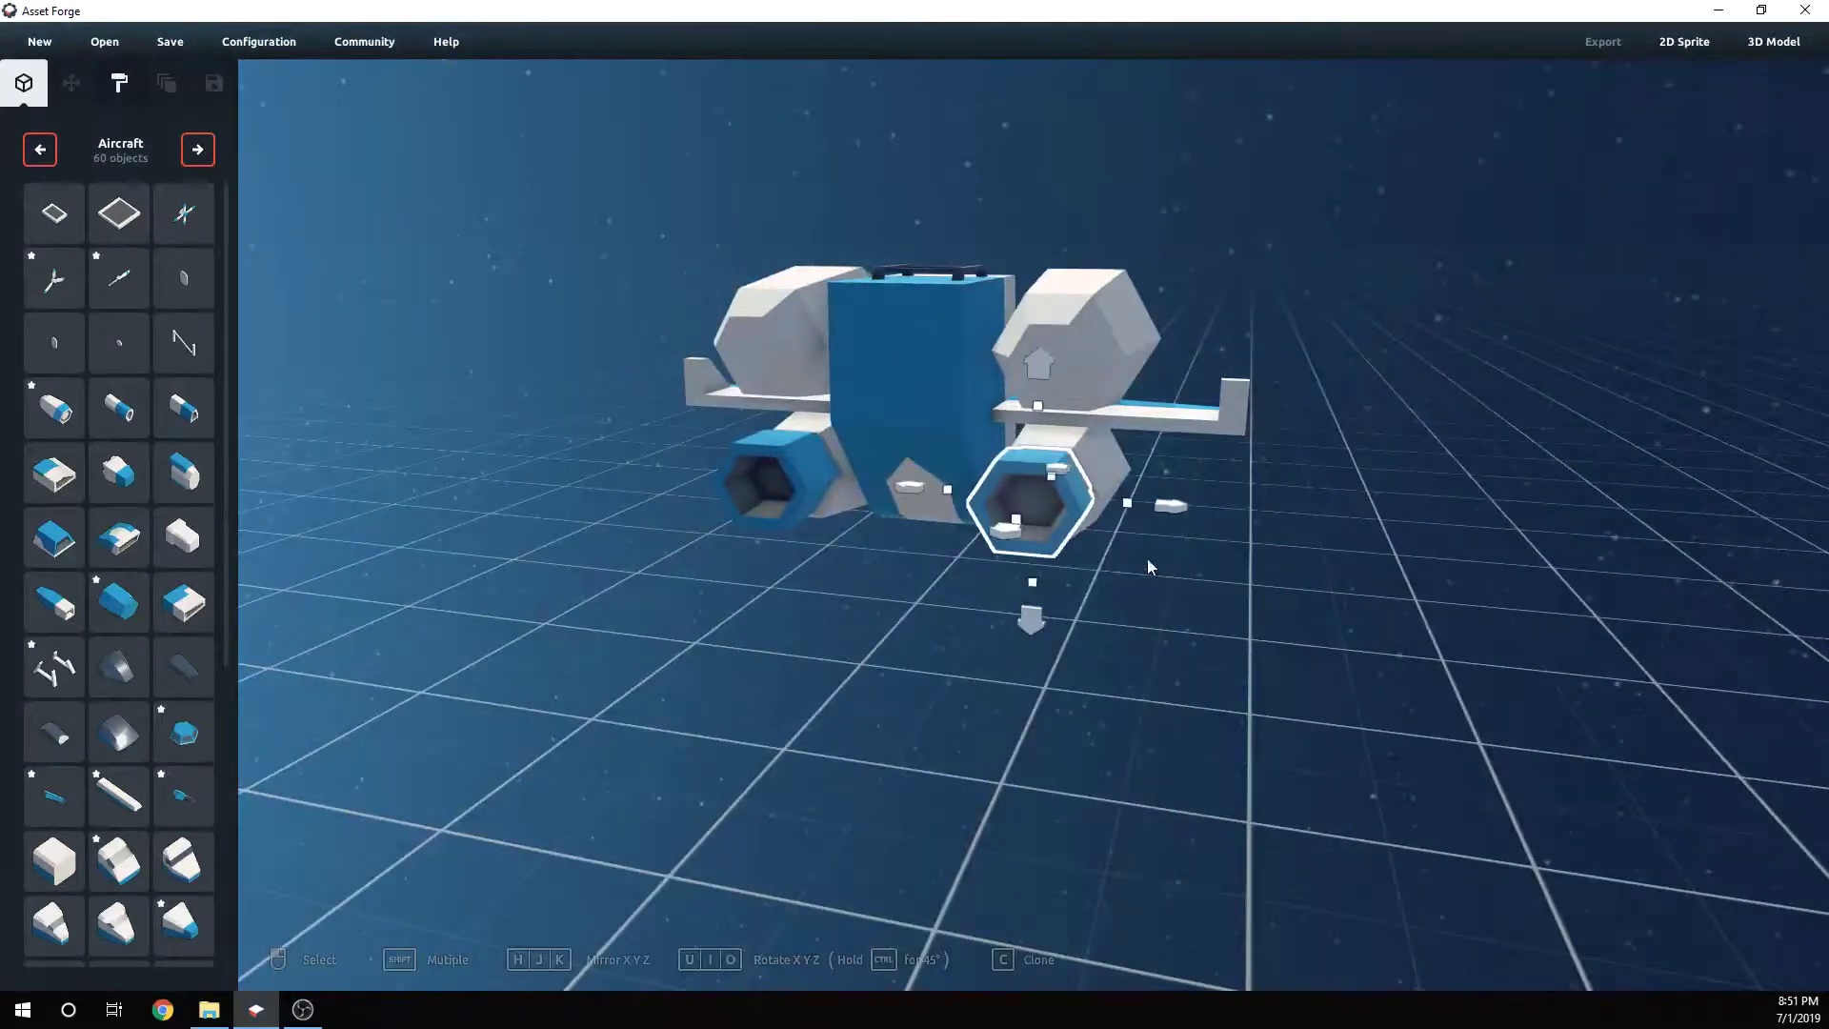
{"action": "right_click_drag", "start_coordinate": [1119, 510], "coordinate": [857, 514]}
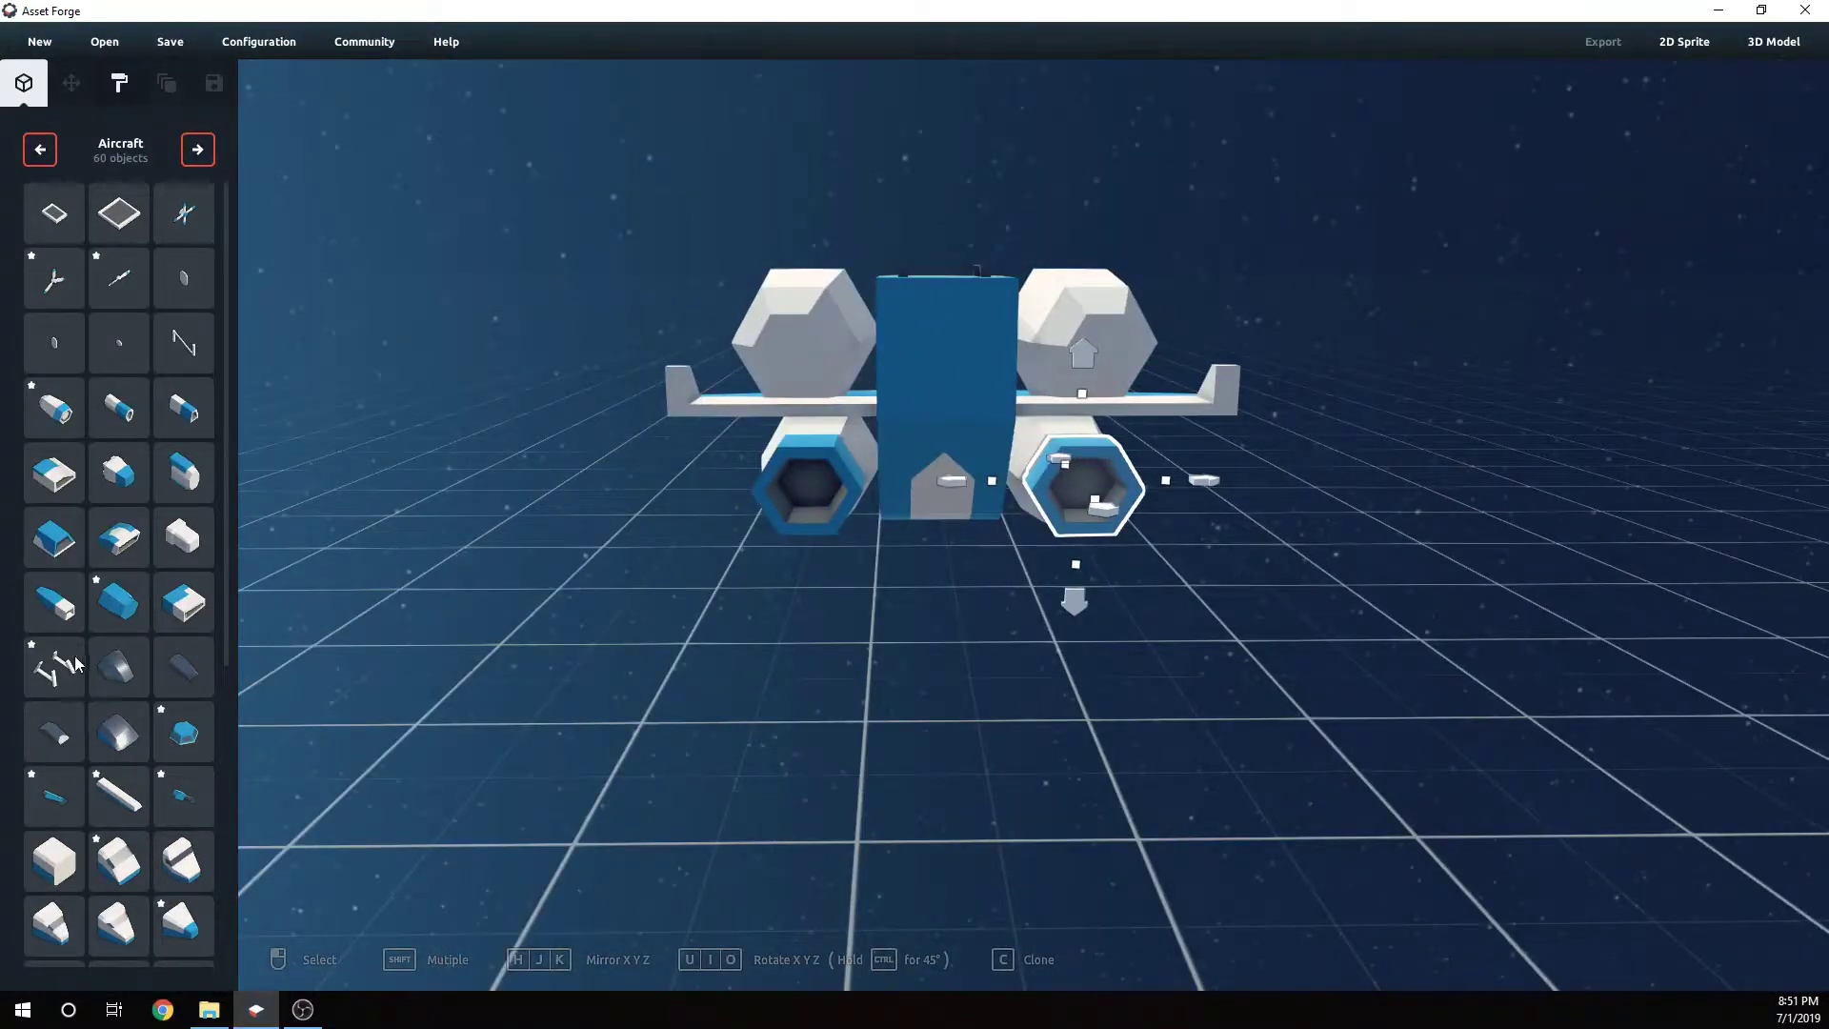
{"action": "key", "text": "c"}
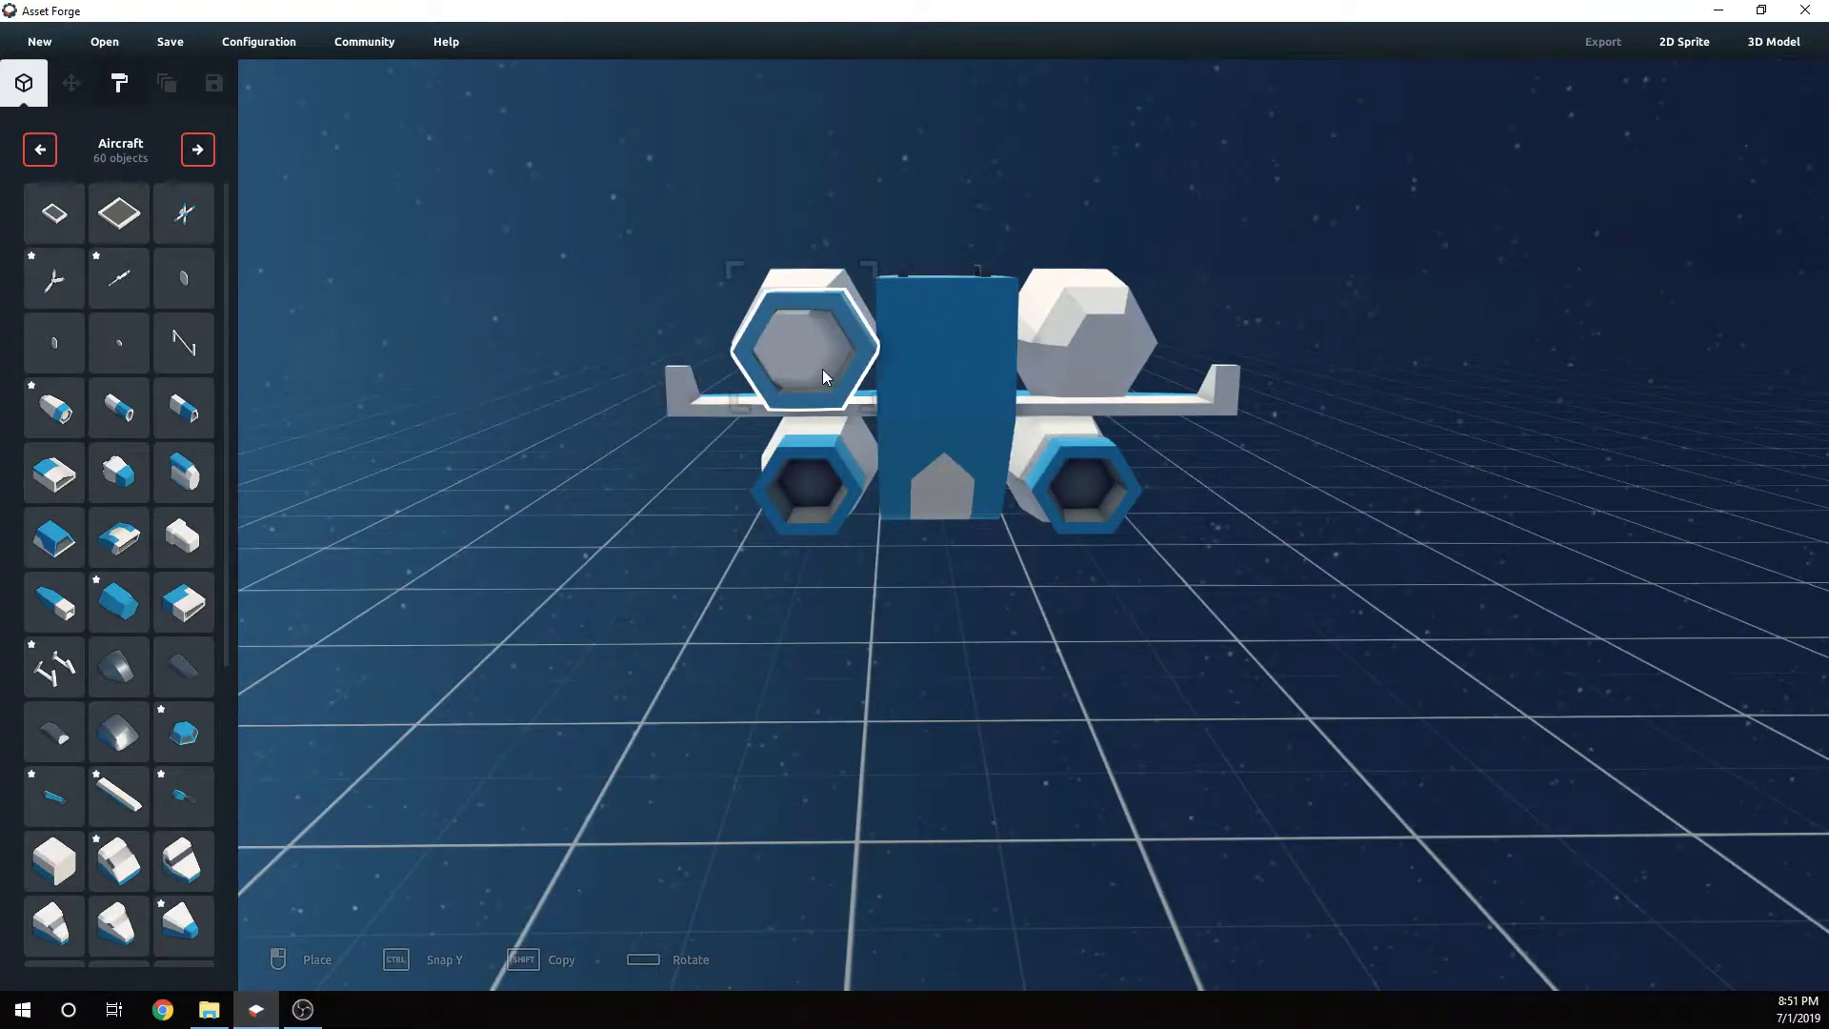
{"action": "left_click", "coordinate": [821, 369]}
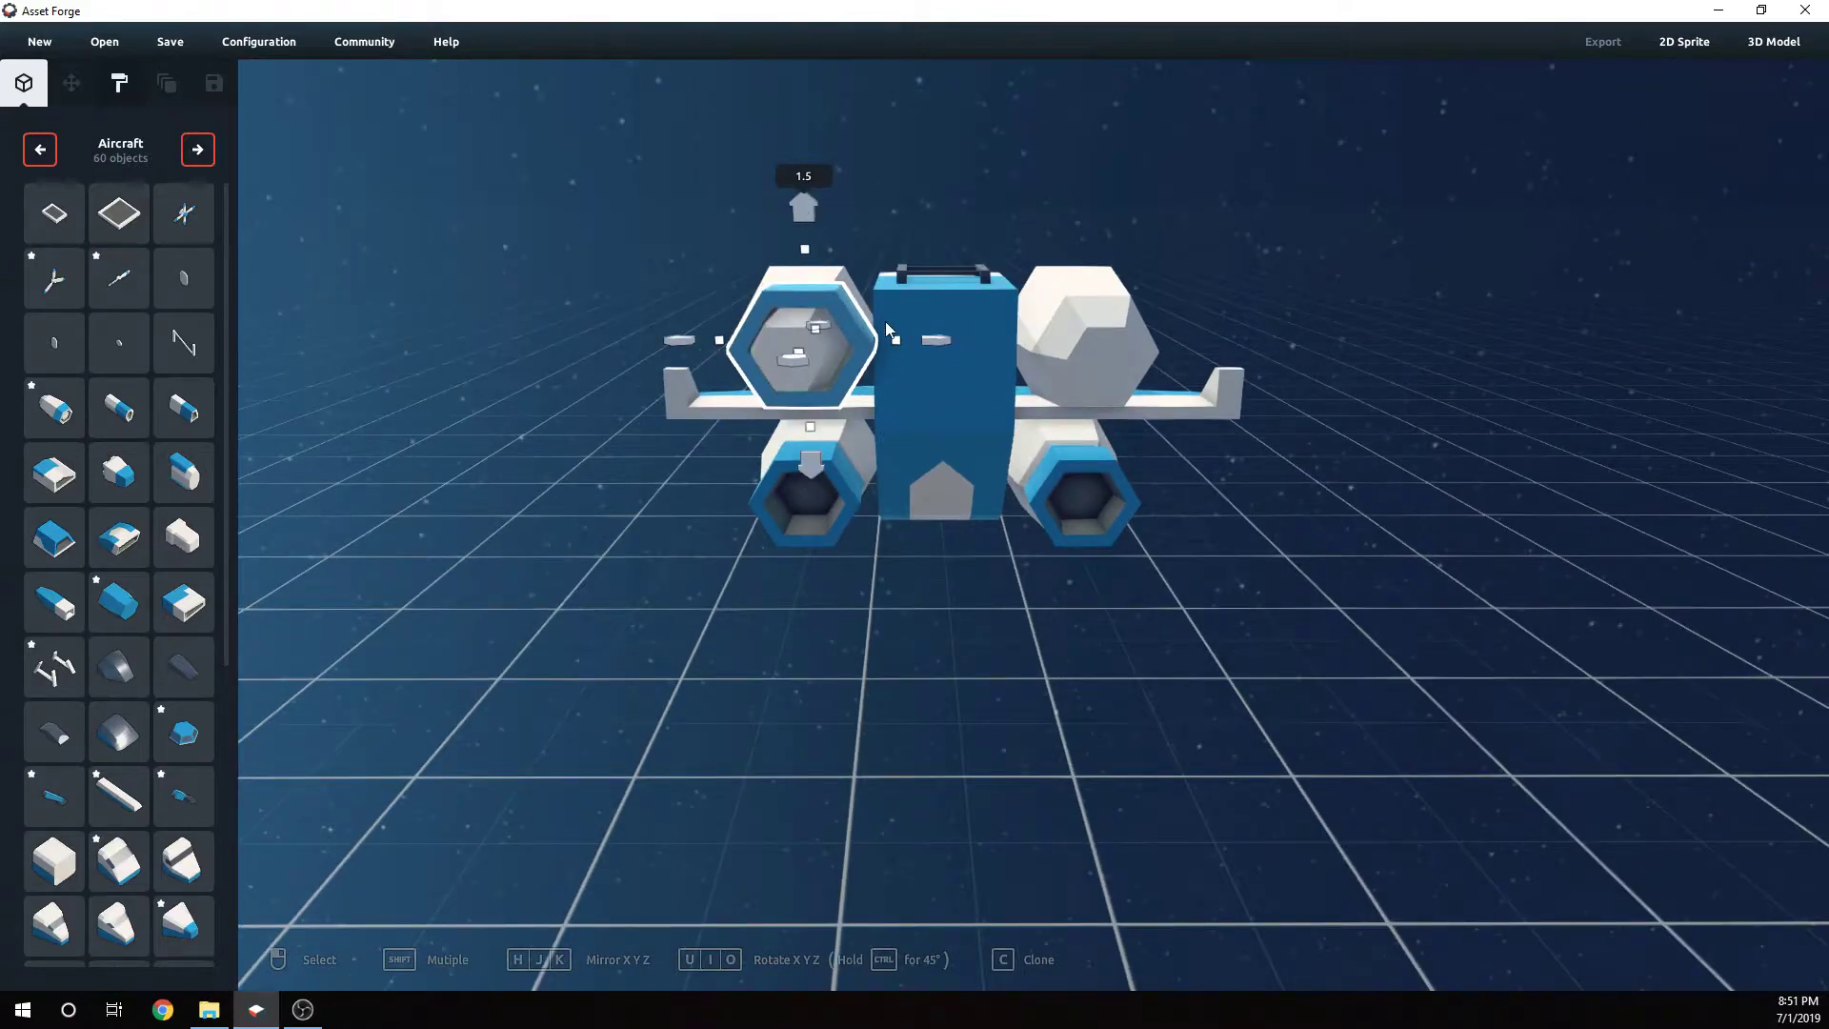
- Adjust the new upper left nozzle's position so it sits flush on its pod
{"action": "right_click_drag", "start_coordinate": [867, 356], "coordinate": [739, 404]}
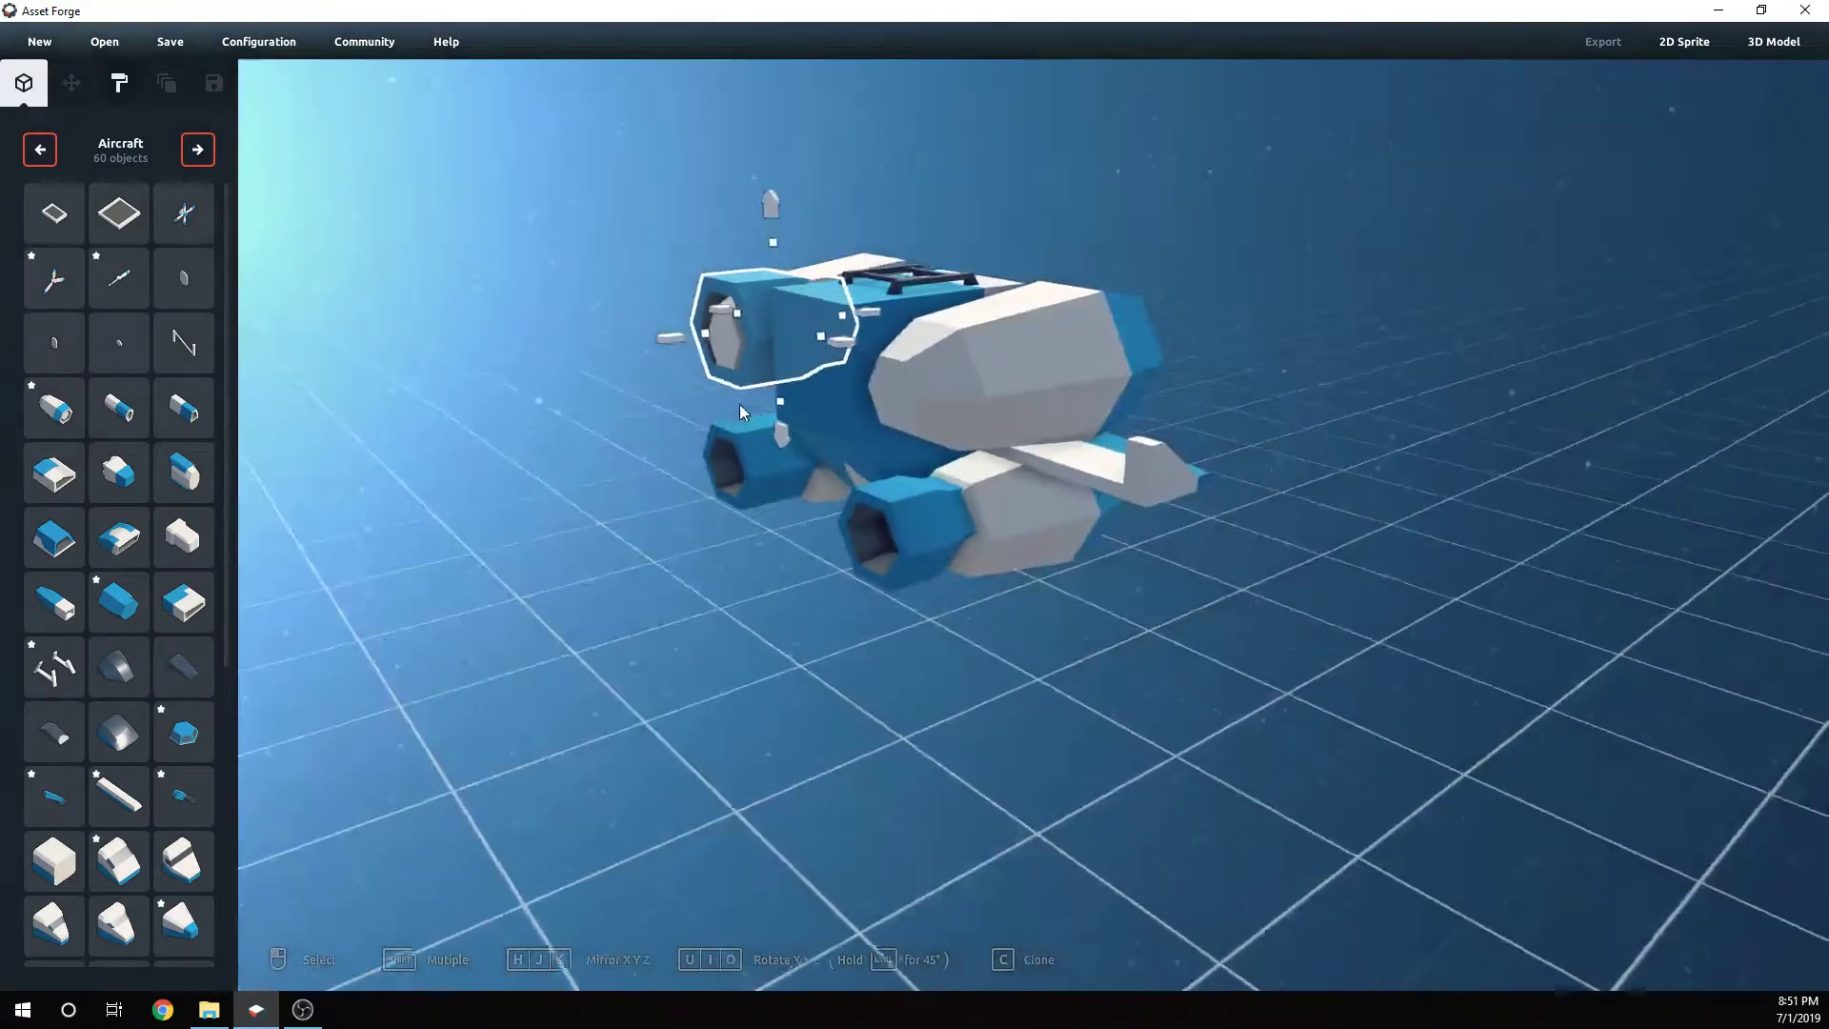
{"action": "left_click_drag", "start_coordinate": [672, 339], "coordinate": [627, 348]}
{"action": "right_click_drag", "start_coordinate": [739, 411], "coordinate": [891, 423]}
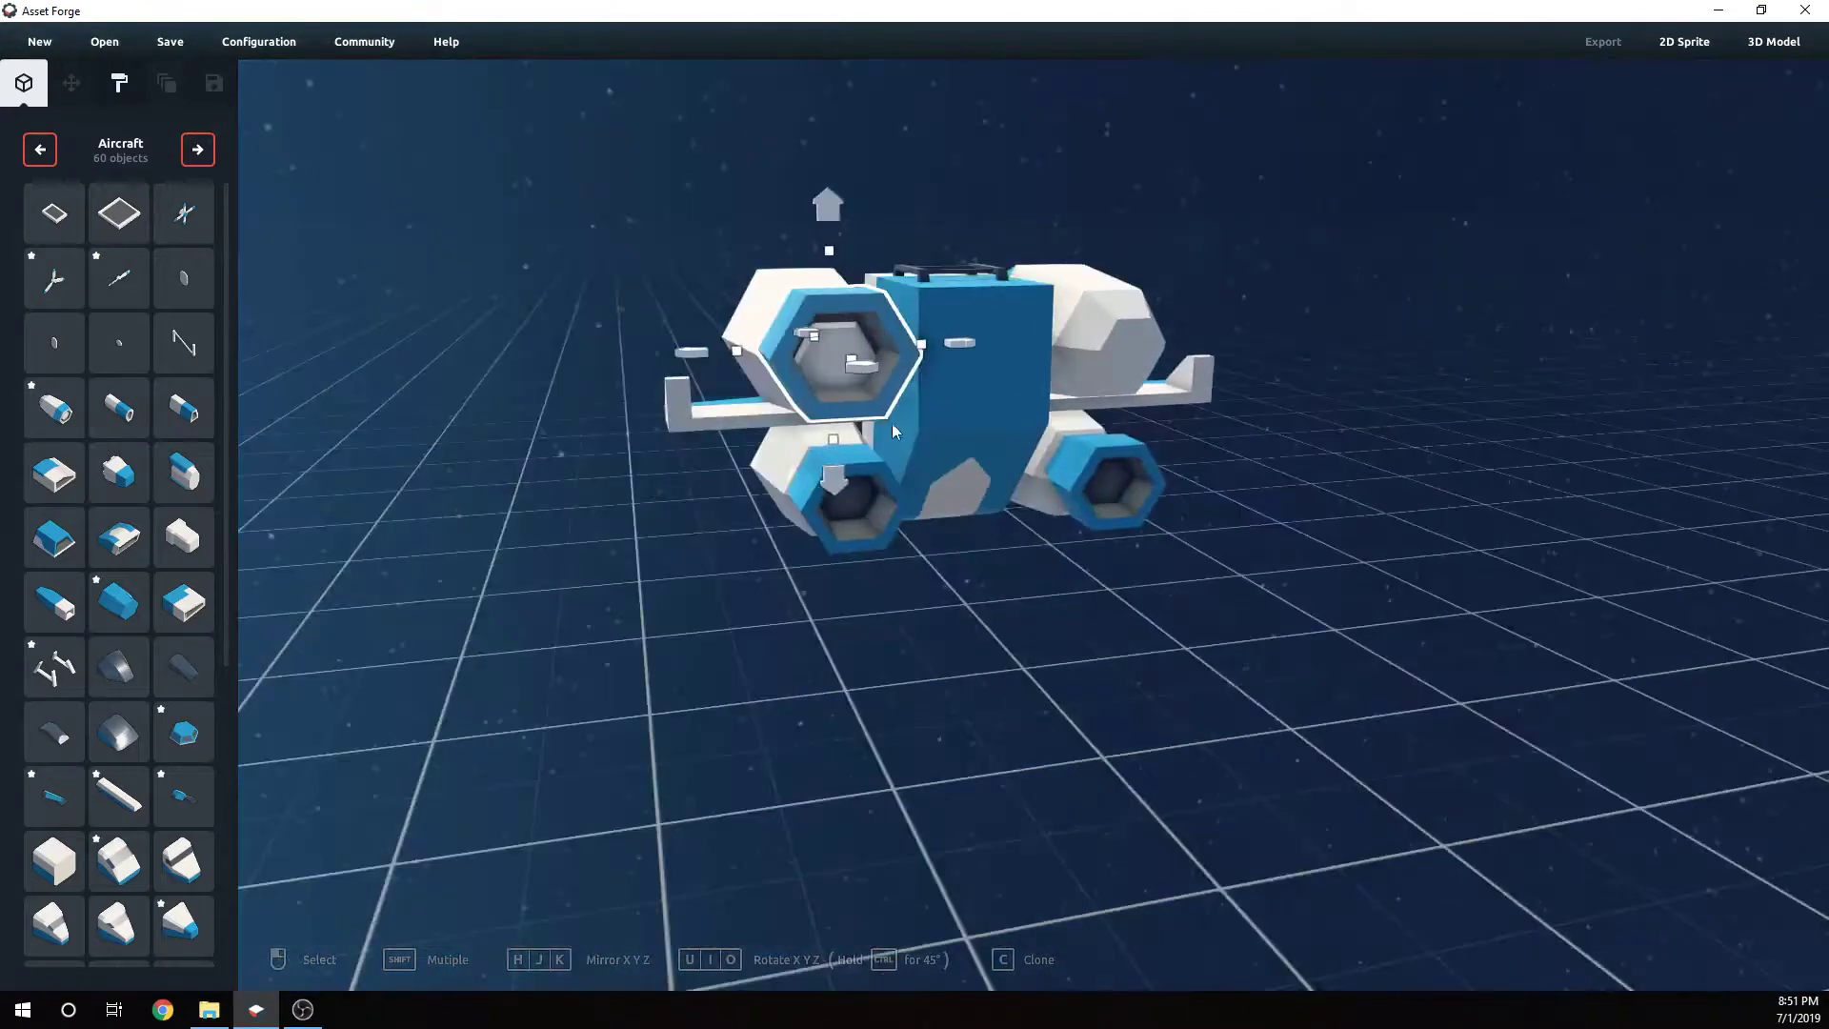
{"action": "left_click_drag", "start_coordinate": [835, 476], "coordinate": [836, 491]}
{"action": "right_click_drag", "start_coordinate": [836, 490], "coordinate": [926, 495]}
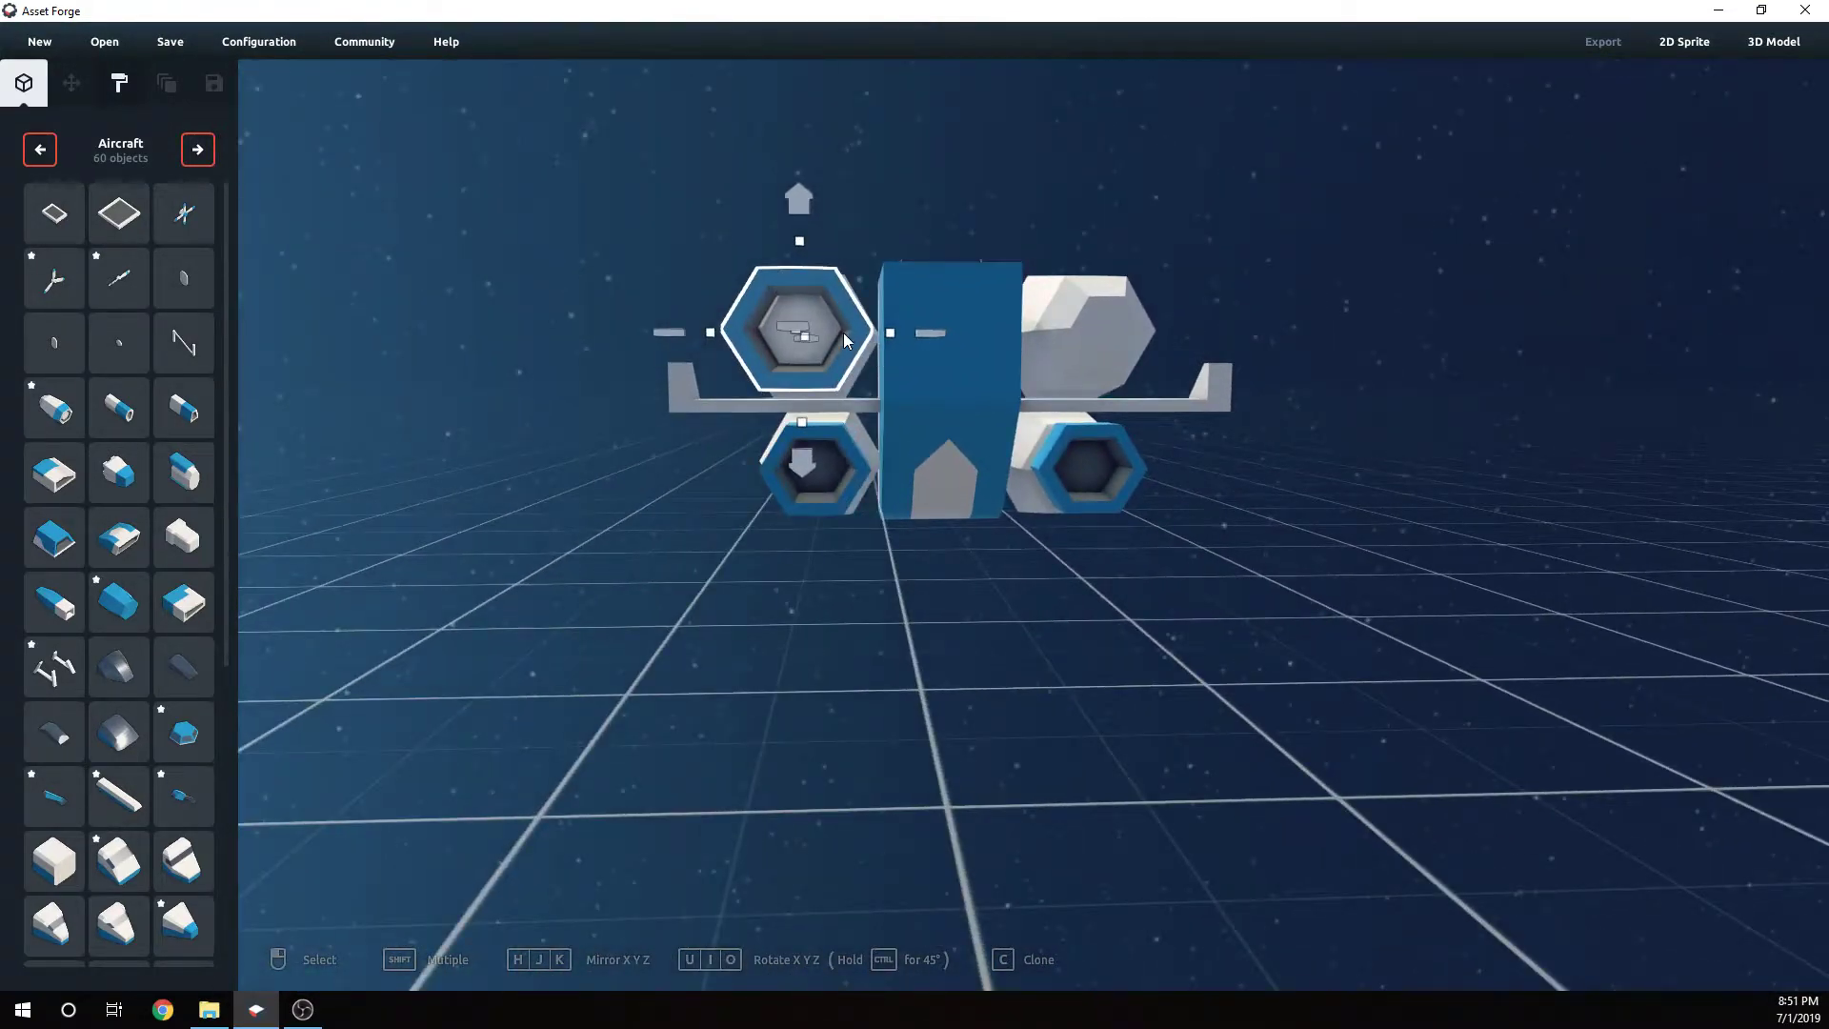
- Clone the upper left nozzle and move the copy across onto the upper right pod
{"action": "key", "text": "c"}
{"action": "left_click_drag", "start_coordinate": [916, 337], "coordinate": [1231, 344]}
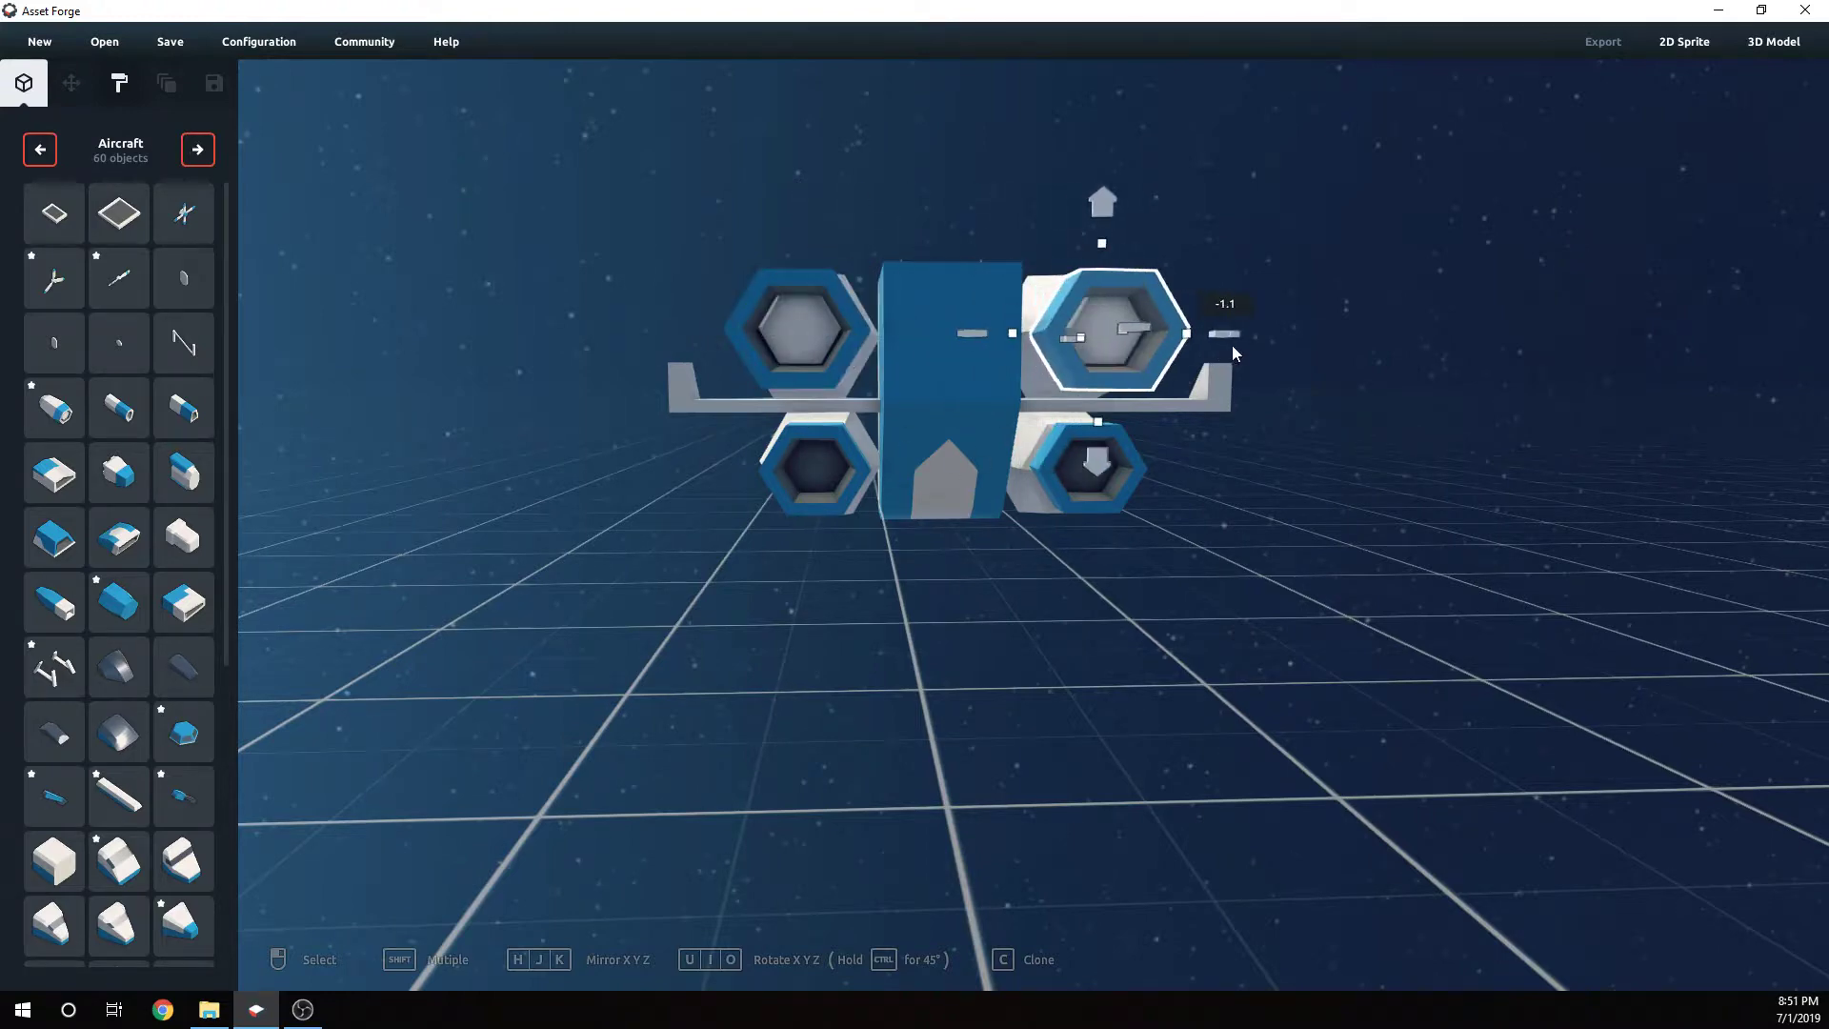
{"action": "left_click", "coordinate": [1310, 409]}
{"action": "right_click_drag", "start_coordinate": [1311, 410], "coordinate": [1181, 442]}
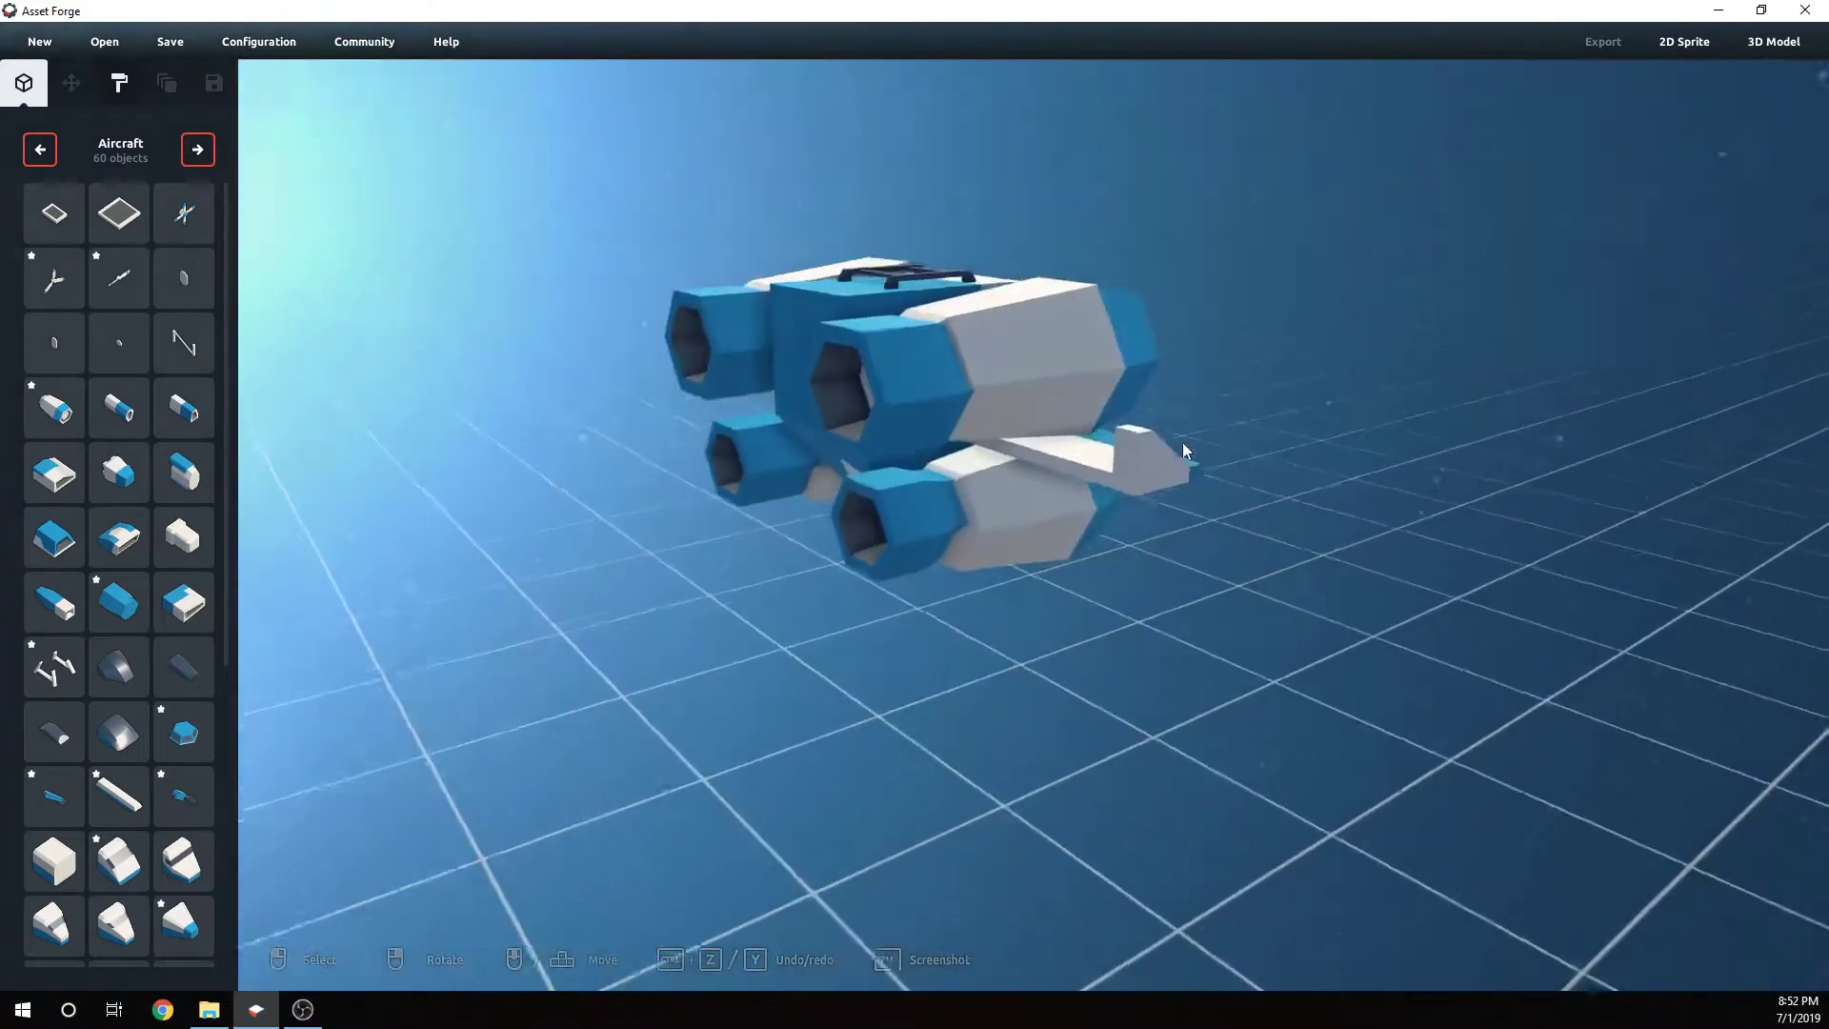
- Pull the upper left nozzle outward along its pod's axis
{"action": "left_click", "coordinate": [873, 423]}
{"action": "left_click_drag", "start_coordinate": [771, 419], "coordinate": [693, 457]}
{"action": "left_click", "coordinate": [682, 375]}
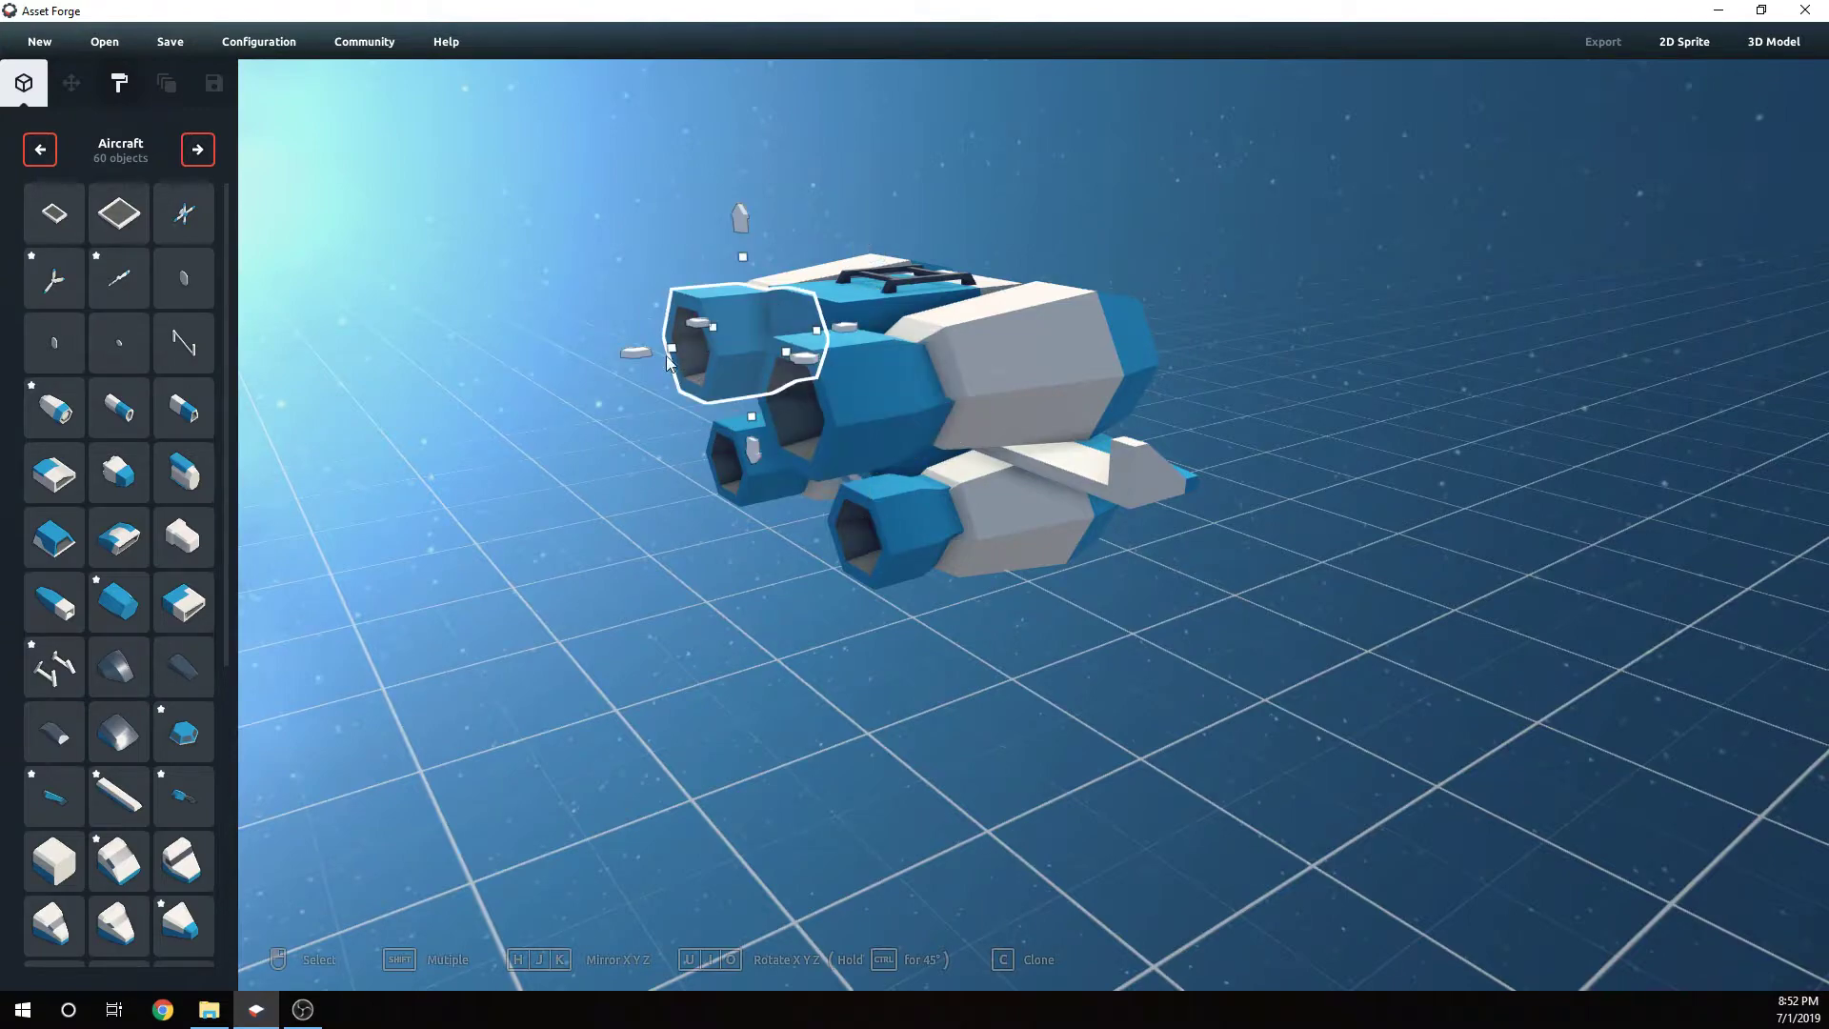
{"action": "left_click_drag", "start_coordinate": [630, 354], "coordinate": [568, 368]}
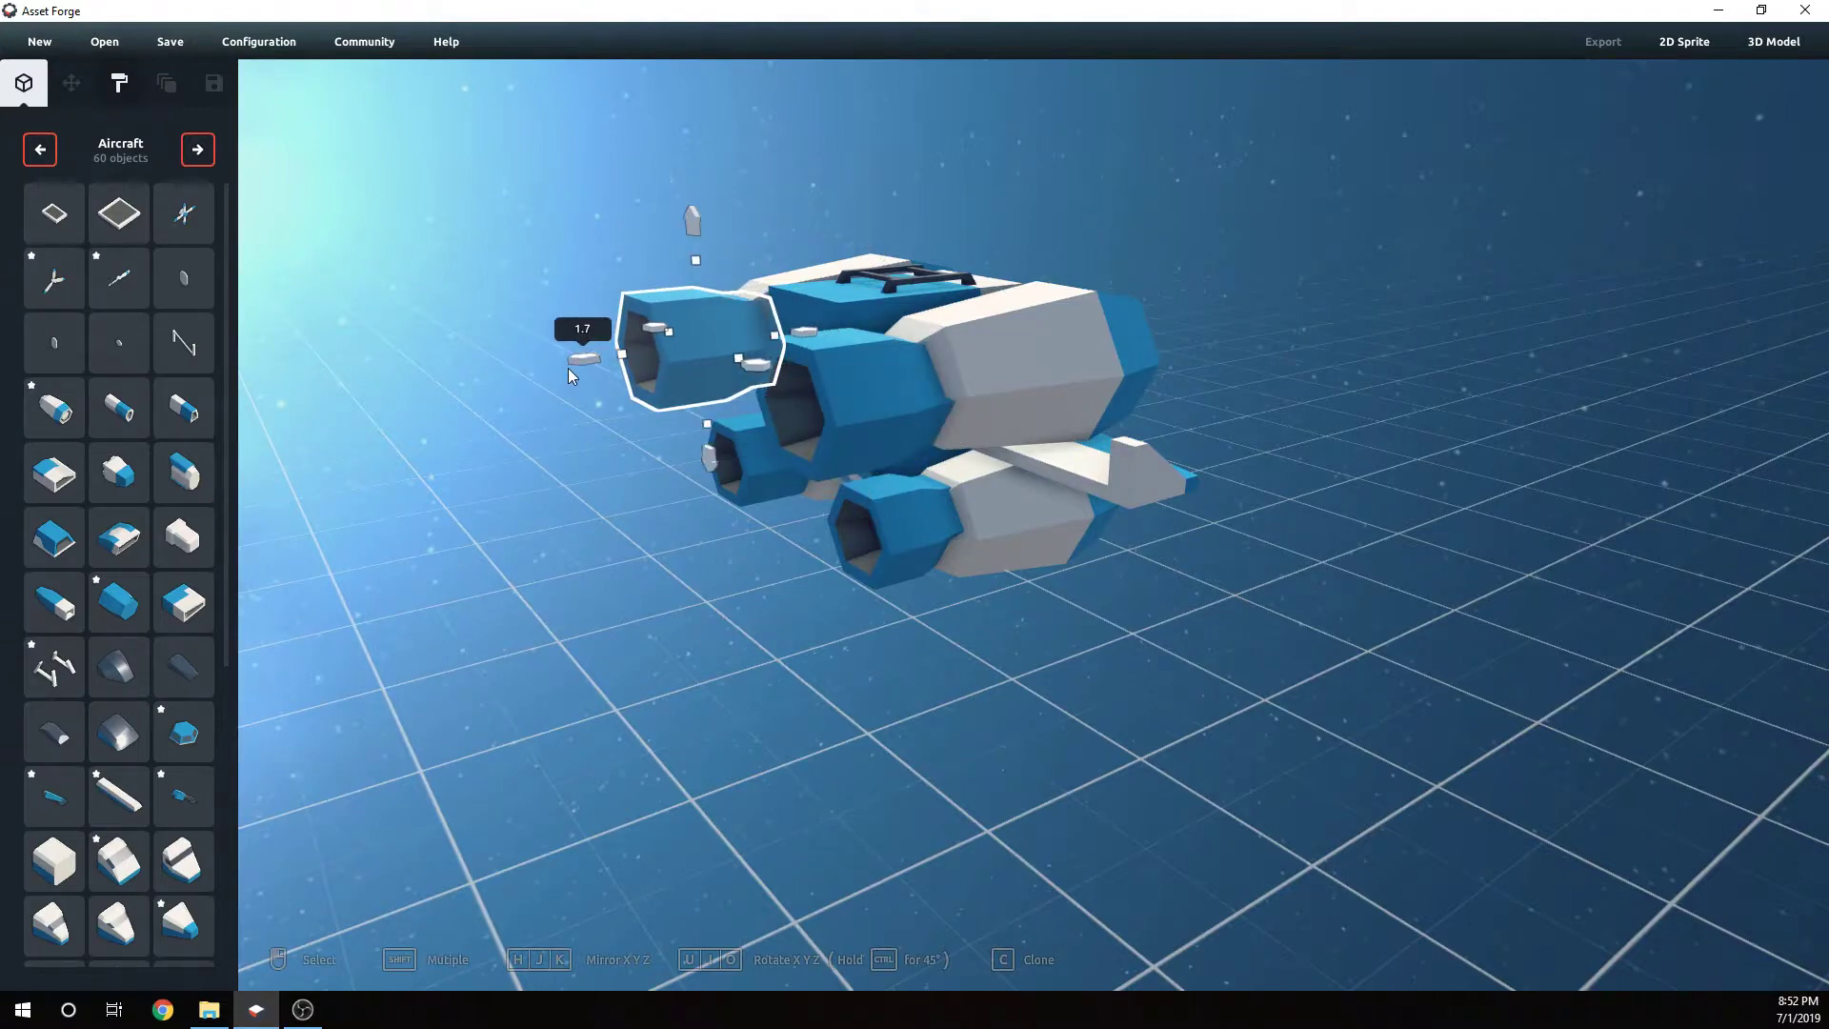
{"action": "right_click_drag", "start_coordinate": [567, 368], "coordinate": [1146, 675]}
- Nudge the depth of both upper nozzles into line with their pods from a top view
{"action": "left_click", "coordinate": [1093, 684]}
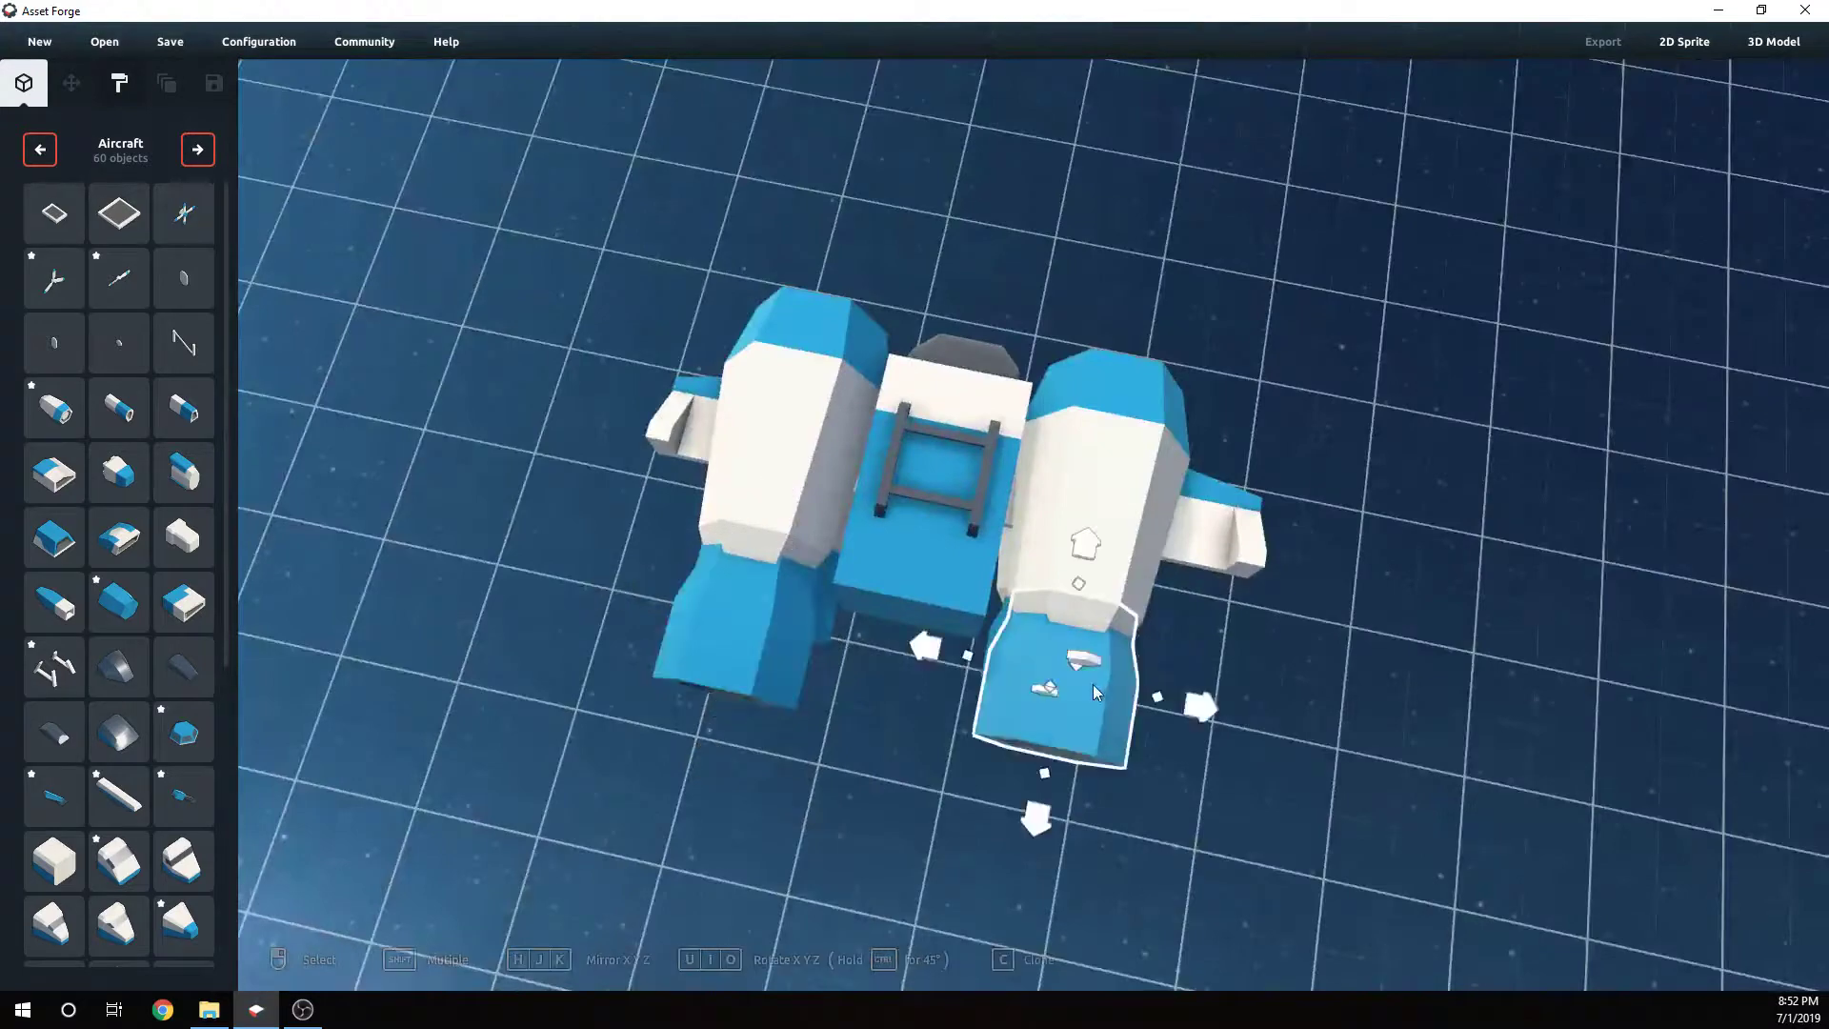
{"action": "left_click_drag", "start_coordinate": [1042, 824], "coordinate": [1054, 822]}
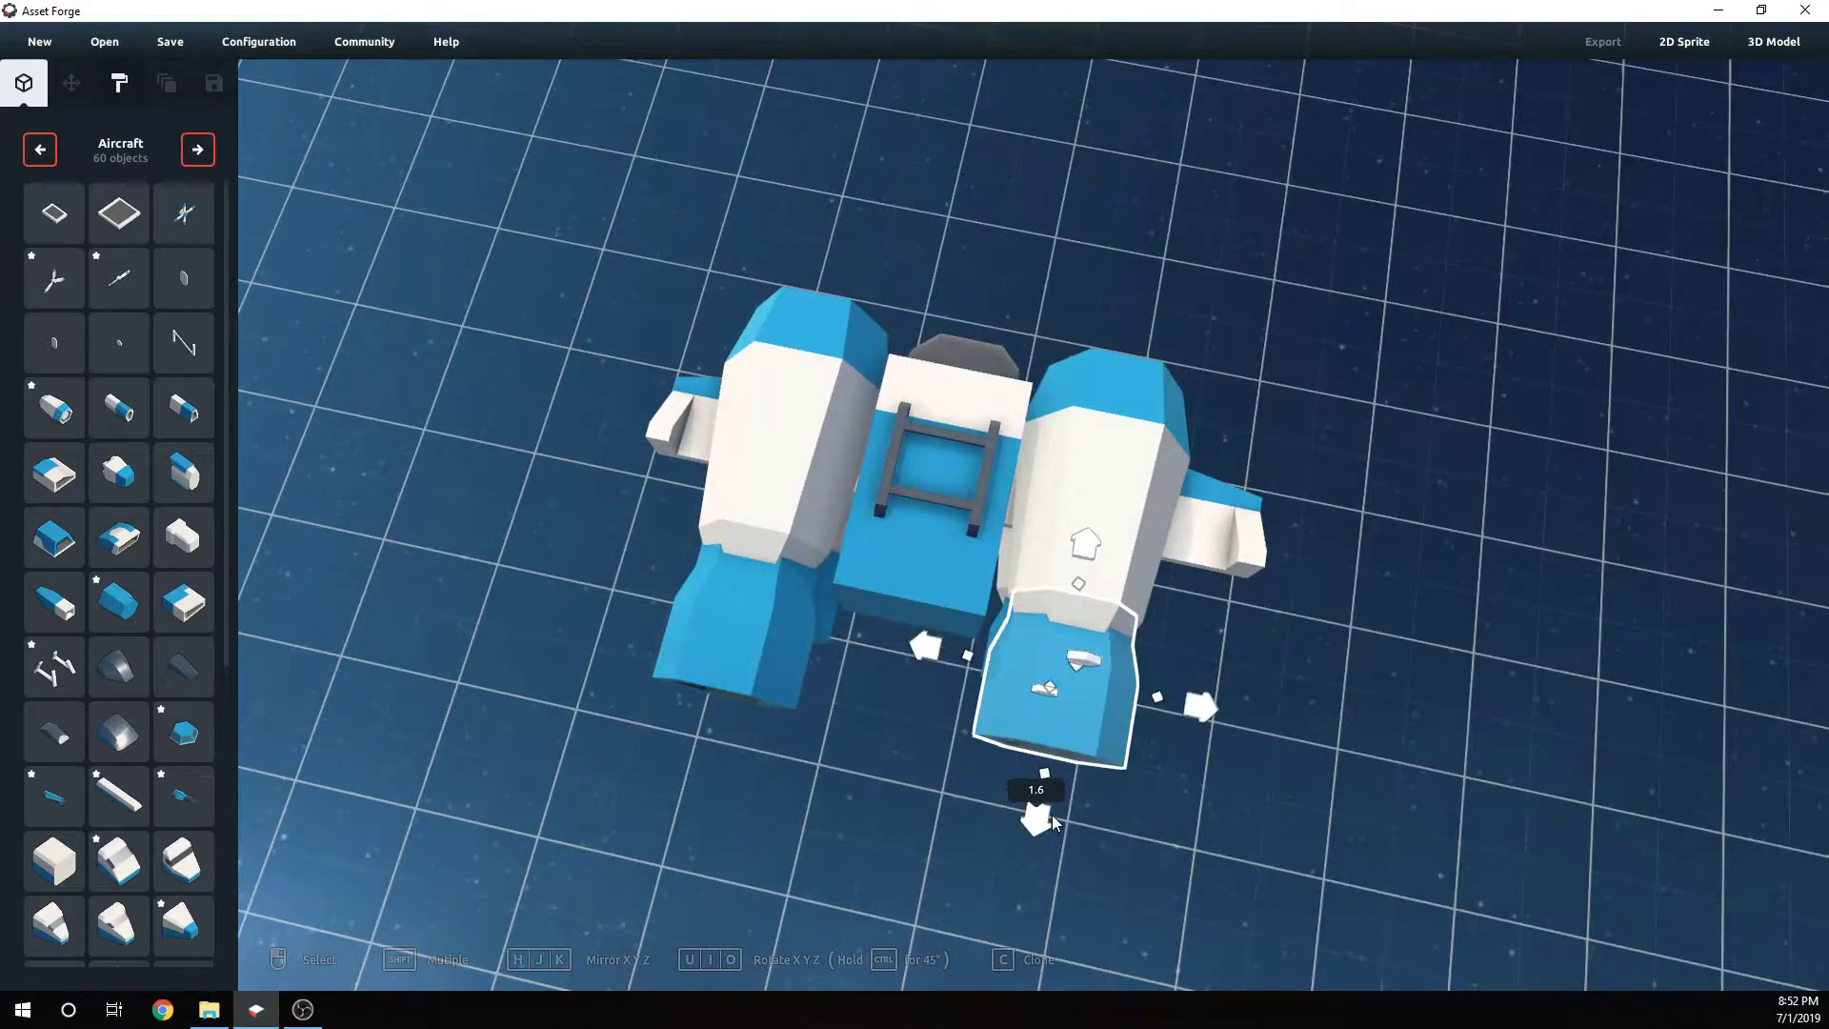
{"action": "left_click", "coordinate": [703, 646]}
{"action": "left_click_drag", "start_coordinate": [705, 760], "coordinate": [708, 747]}
- Fine-tune the upper left nozzle's depth so it meets the front of its pod
{"action": "left_click", "coordinate": [878, 748]}
{"action": "right_click_drag", "start_coordinate": [878, 749], "coordinate": [657, 419]}
{"action": "left_click", "coordinate": [664, 410]}
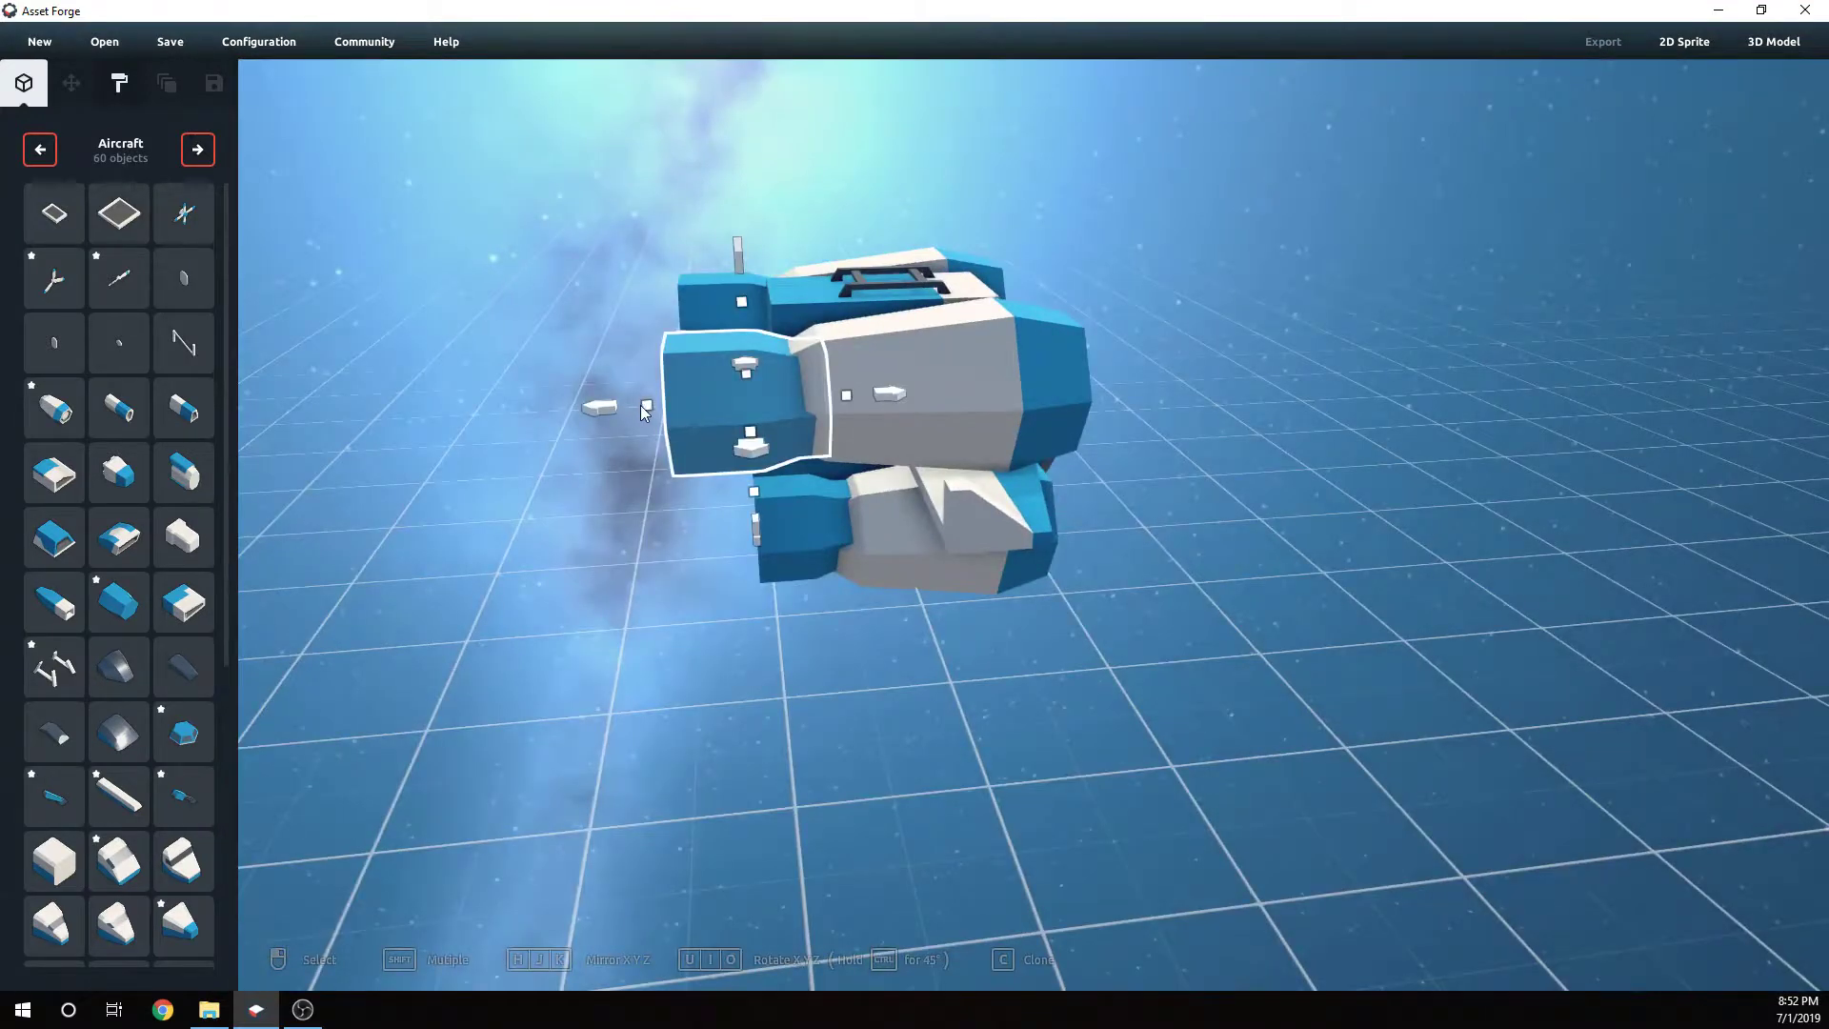
{"action": "left_click_drag", "start_coordinate": [644, 411], "coordinate": [672, 404]}
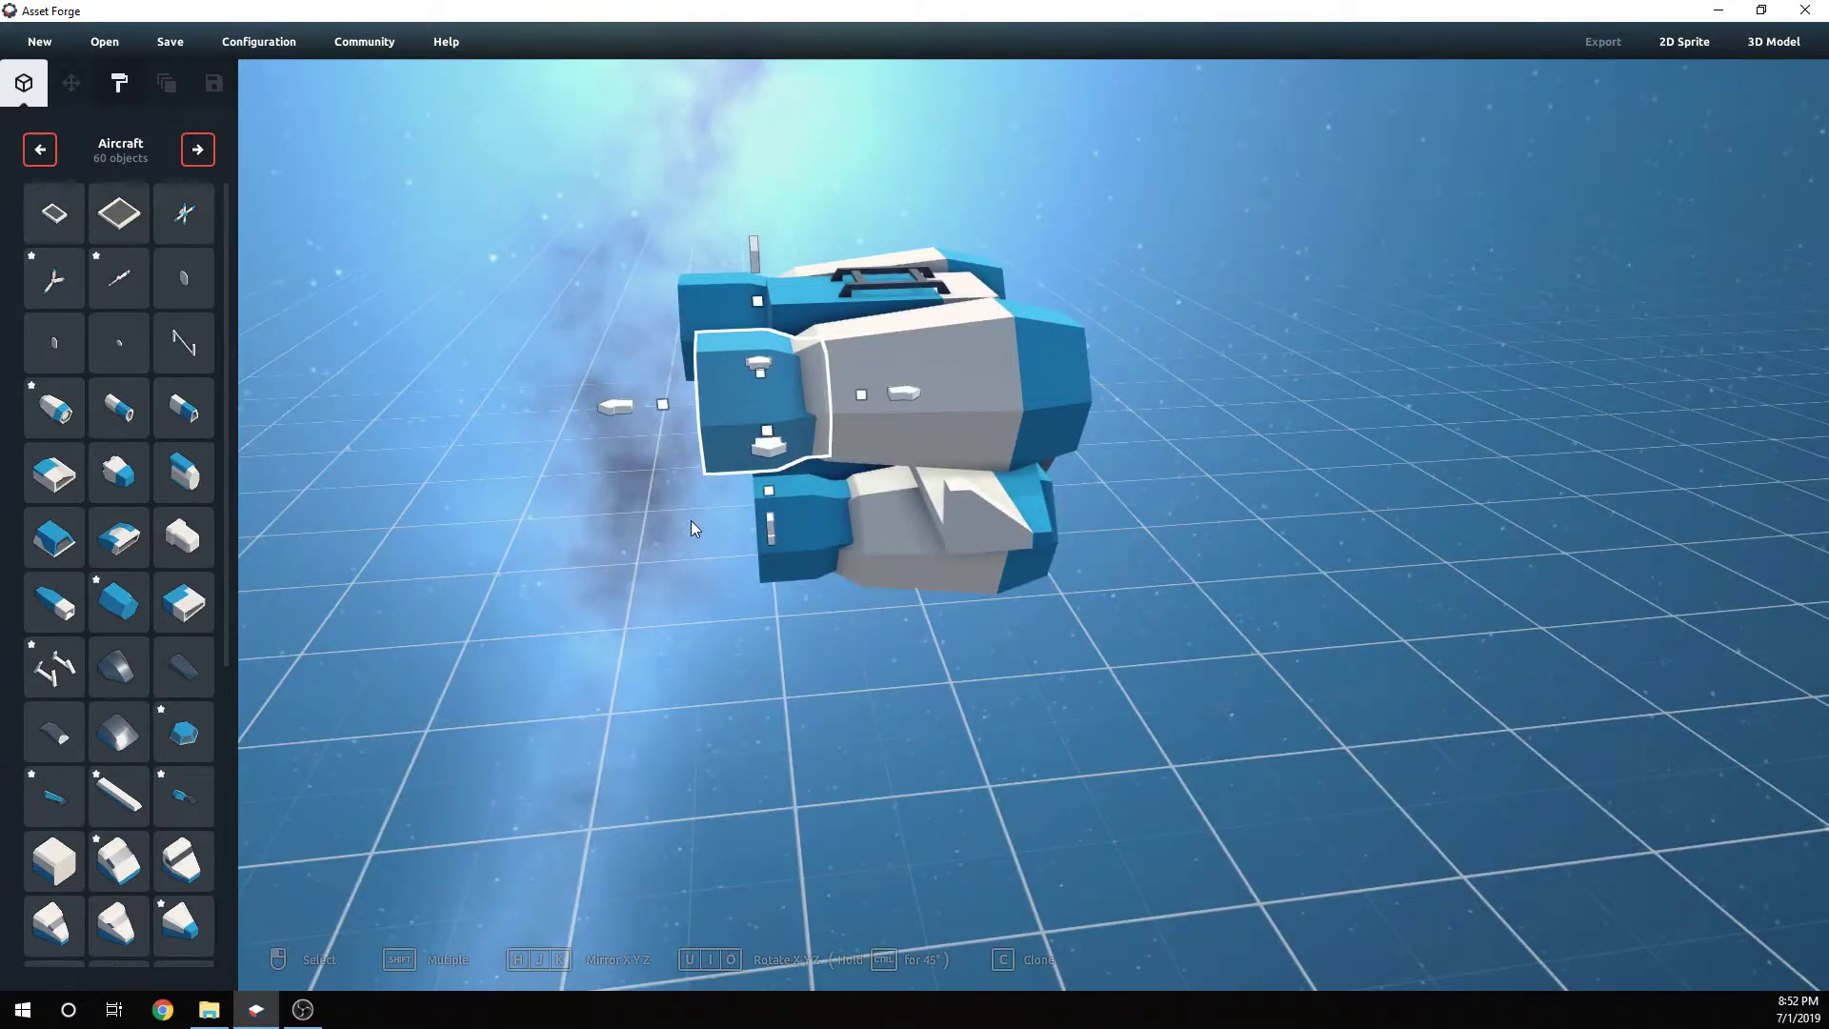
{"action": "left_click", "coordinate": [722, 307]}
{"action": "left_click_drag", "start_coordinate": [665, 334], "coordinate": [663, 404]}
{"action": "left_click", "coordinate": [656, 539]}
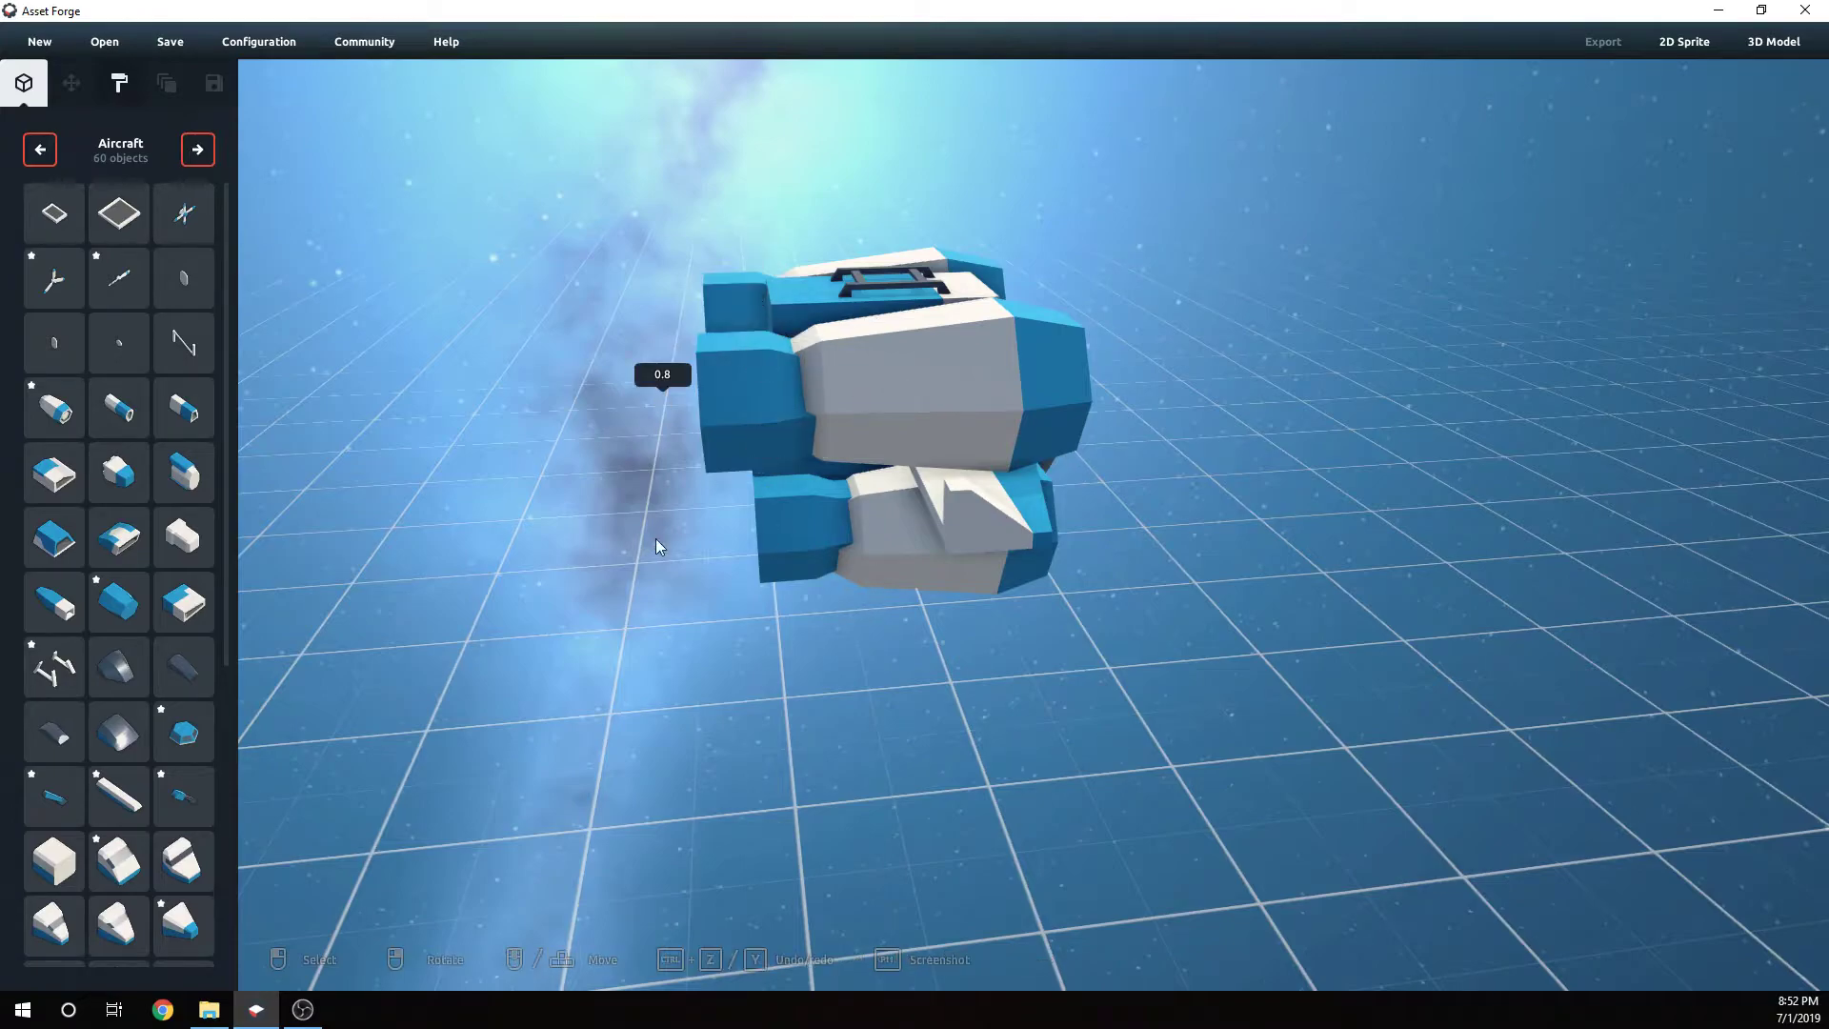
{"action": "right_click_drag", "start_coordinate": [655, 539], "coordinate": [319, 486]}
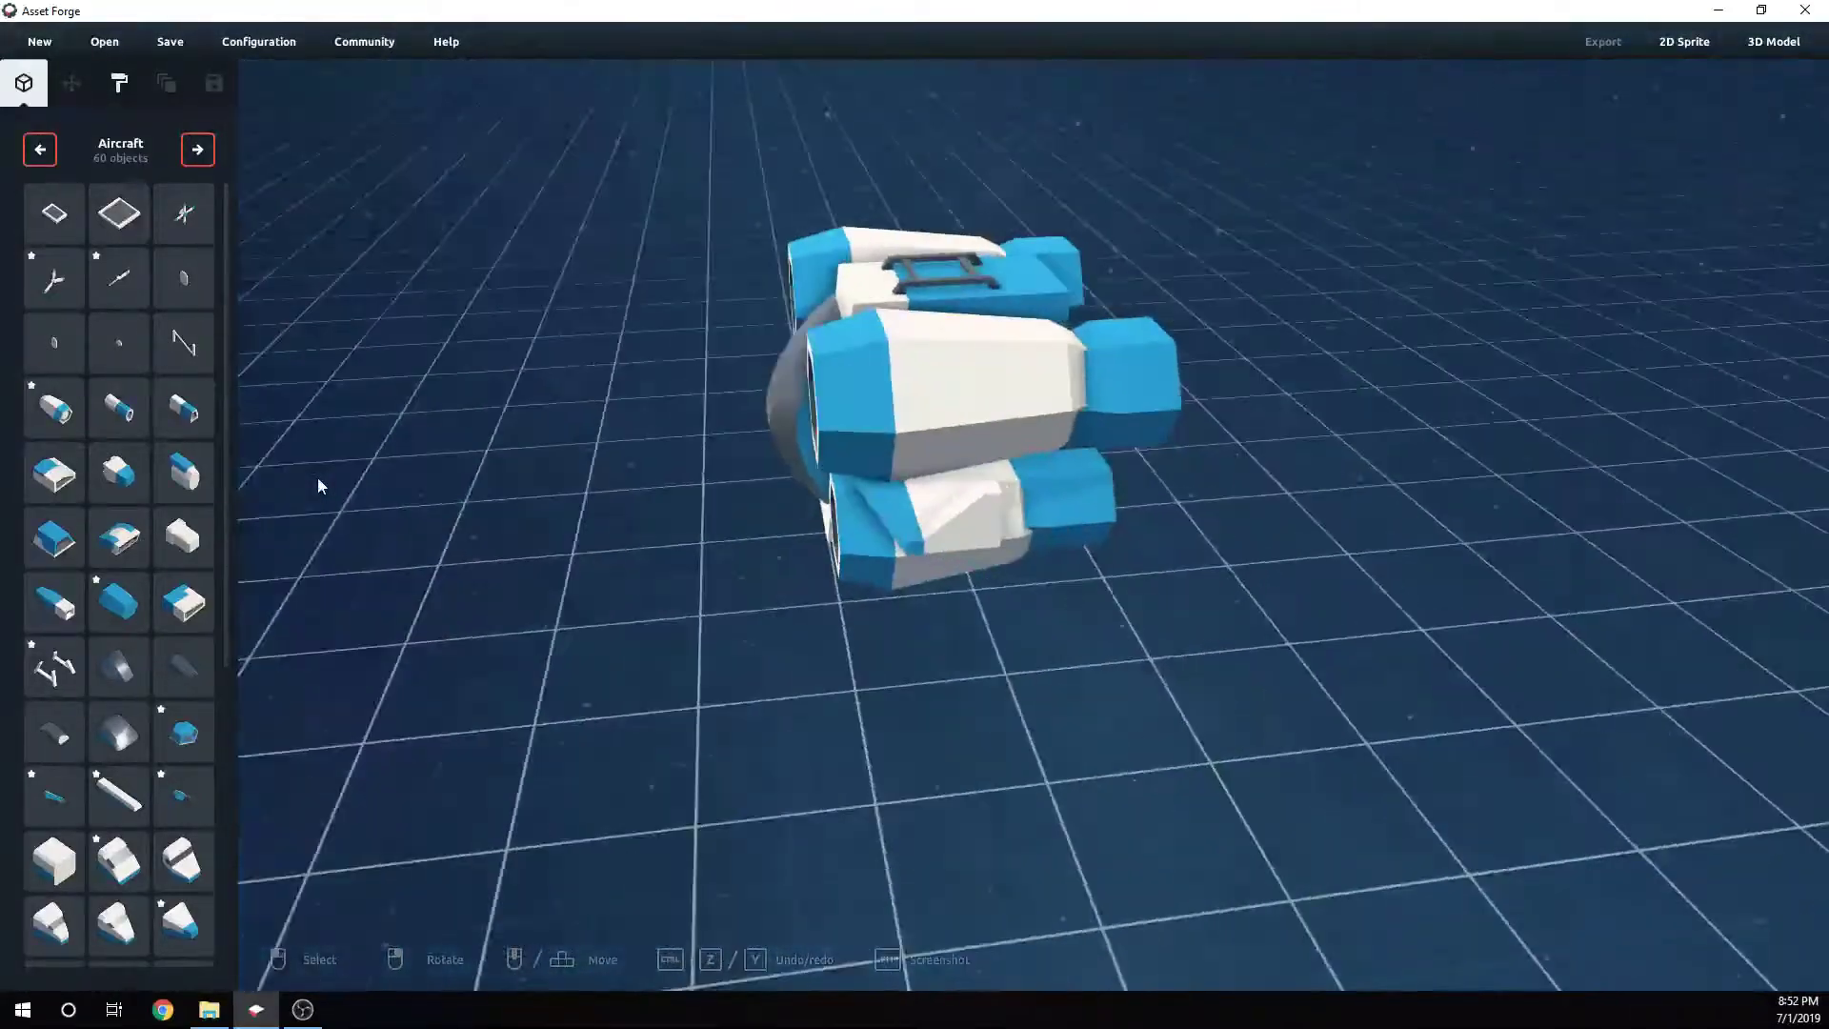
- Reposition the left wing along the side of the fuselage
{"action": "left_click", "coordinate": [905, 518]}
{"action": "right_click_drag", "start_coordinate": [905, 519], "coordinate": [1066, 551]}
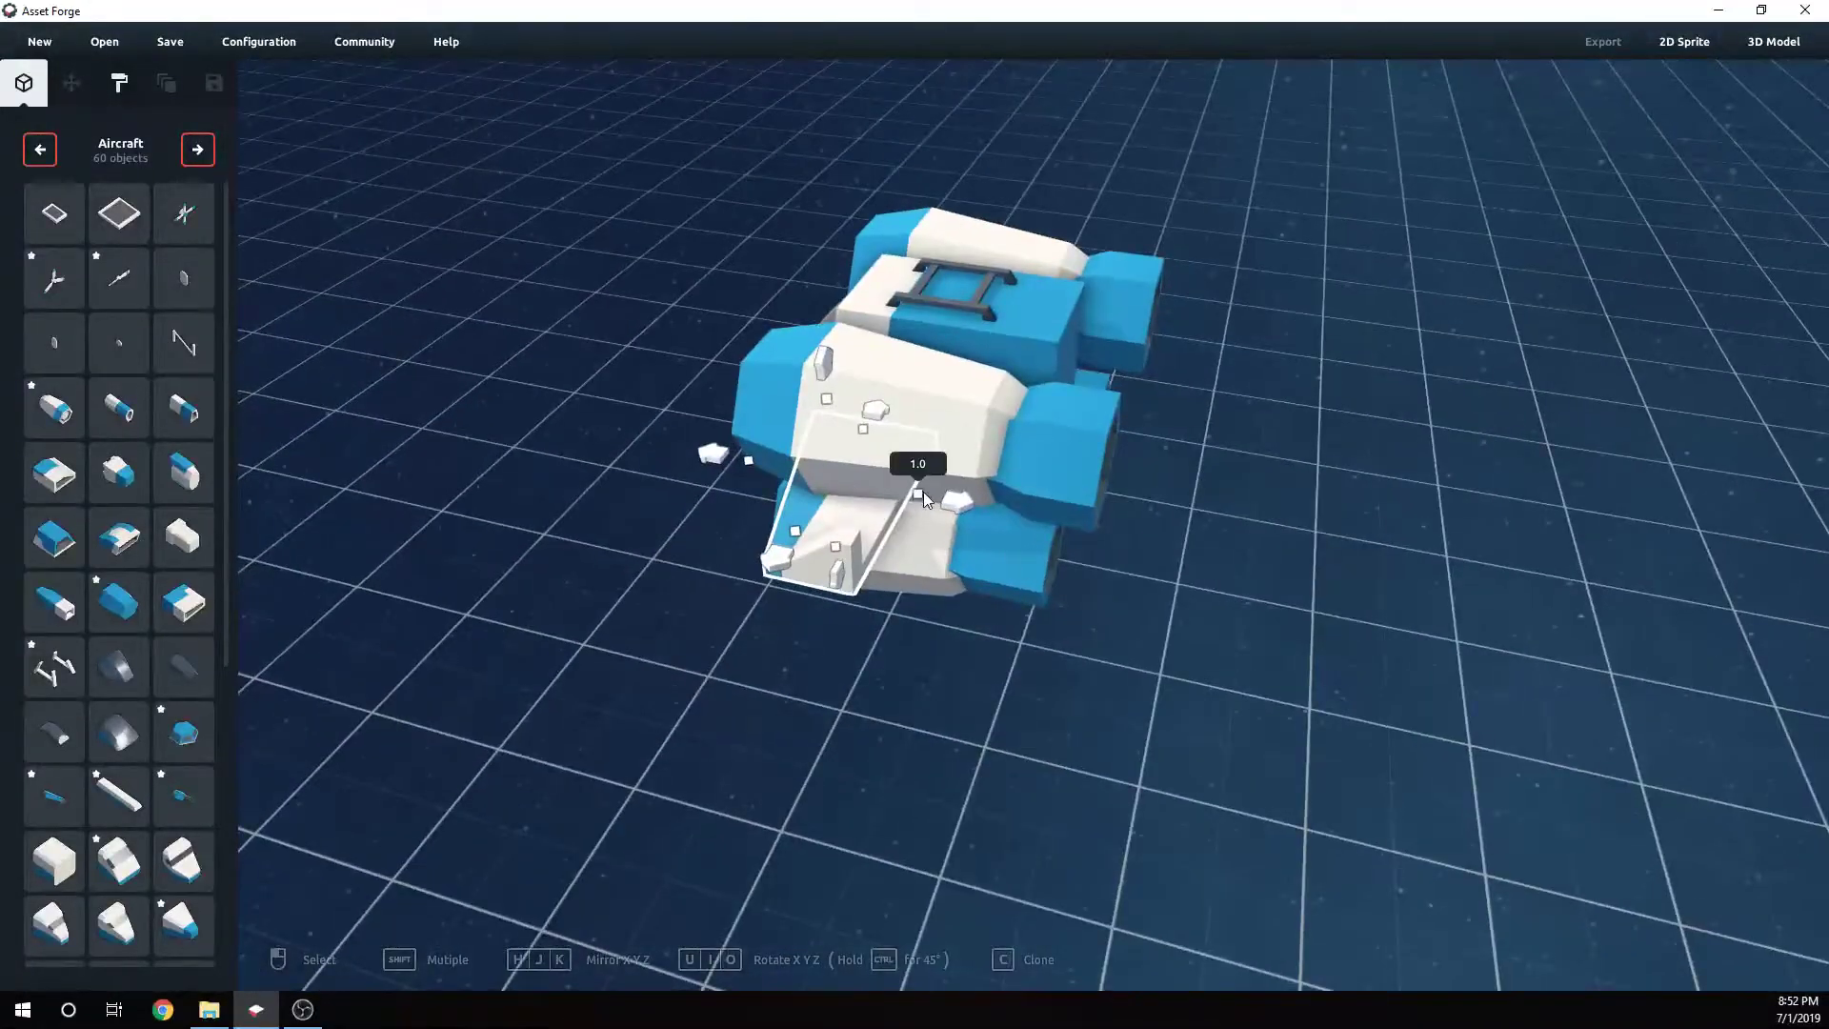
{"action": "left_click_drag", "start_coordinate": [923, 492], "coordinate": [957, 505]}
{"action": "right_click_drag", "start_coordinate": [958, 505], "coordinate": [1054, 512]}
{"action": "left_click", "coordinate": [1054, 513]}
{"action": "left_click_drag", "start_coordinate": [1021, 533], "coordinate": [974, 544]}
{"action": "left_click", "coordinate": [1282, 552]}
{"action": "right_click_drag", "start_coordinate": [1282, 551], "coordinate": [1189, 626]}
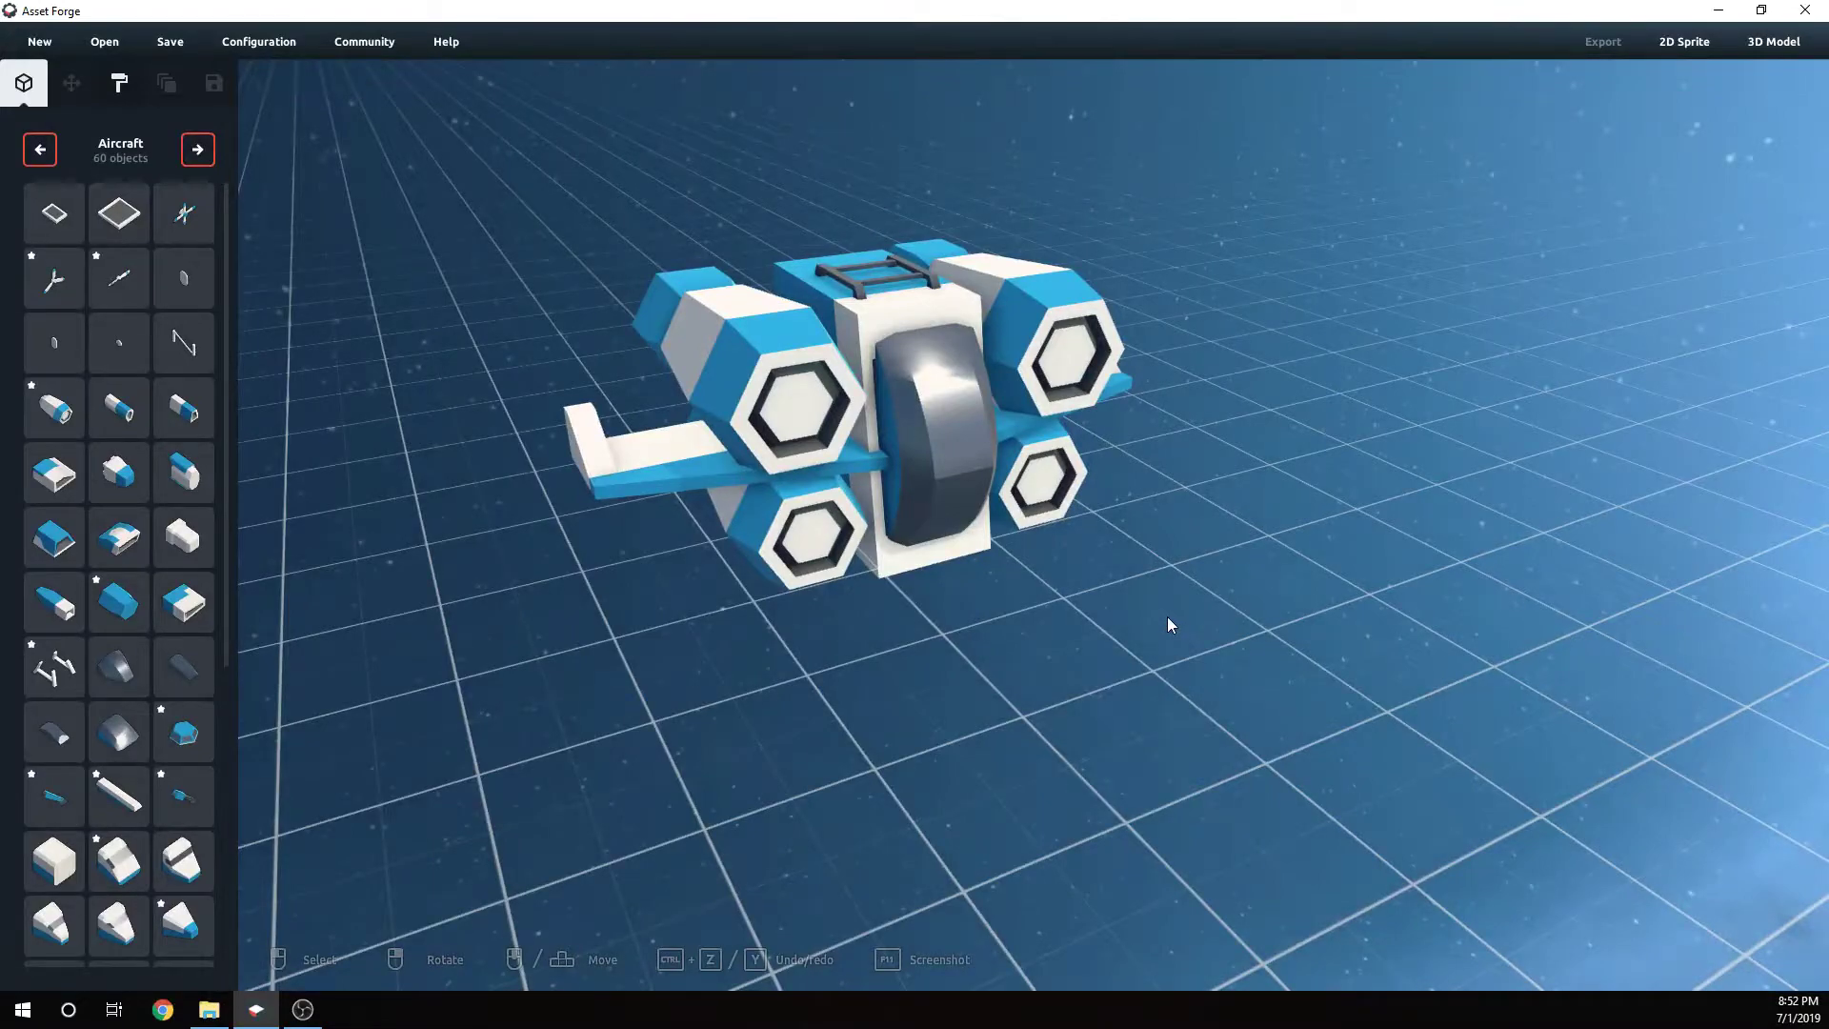
- Inspect the aircraft's engine nozzles and wings from several angles
{"action": "right_click_drag", "start_coordinate": [1167, 624], "coordinate": [1031, 555]}
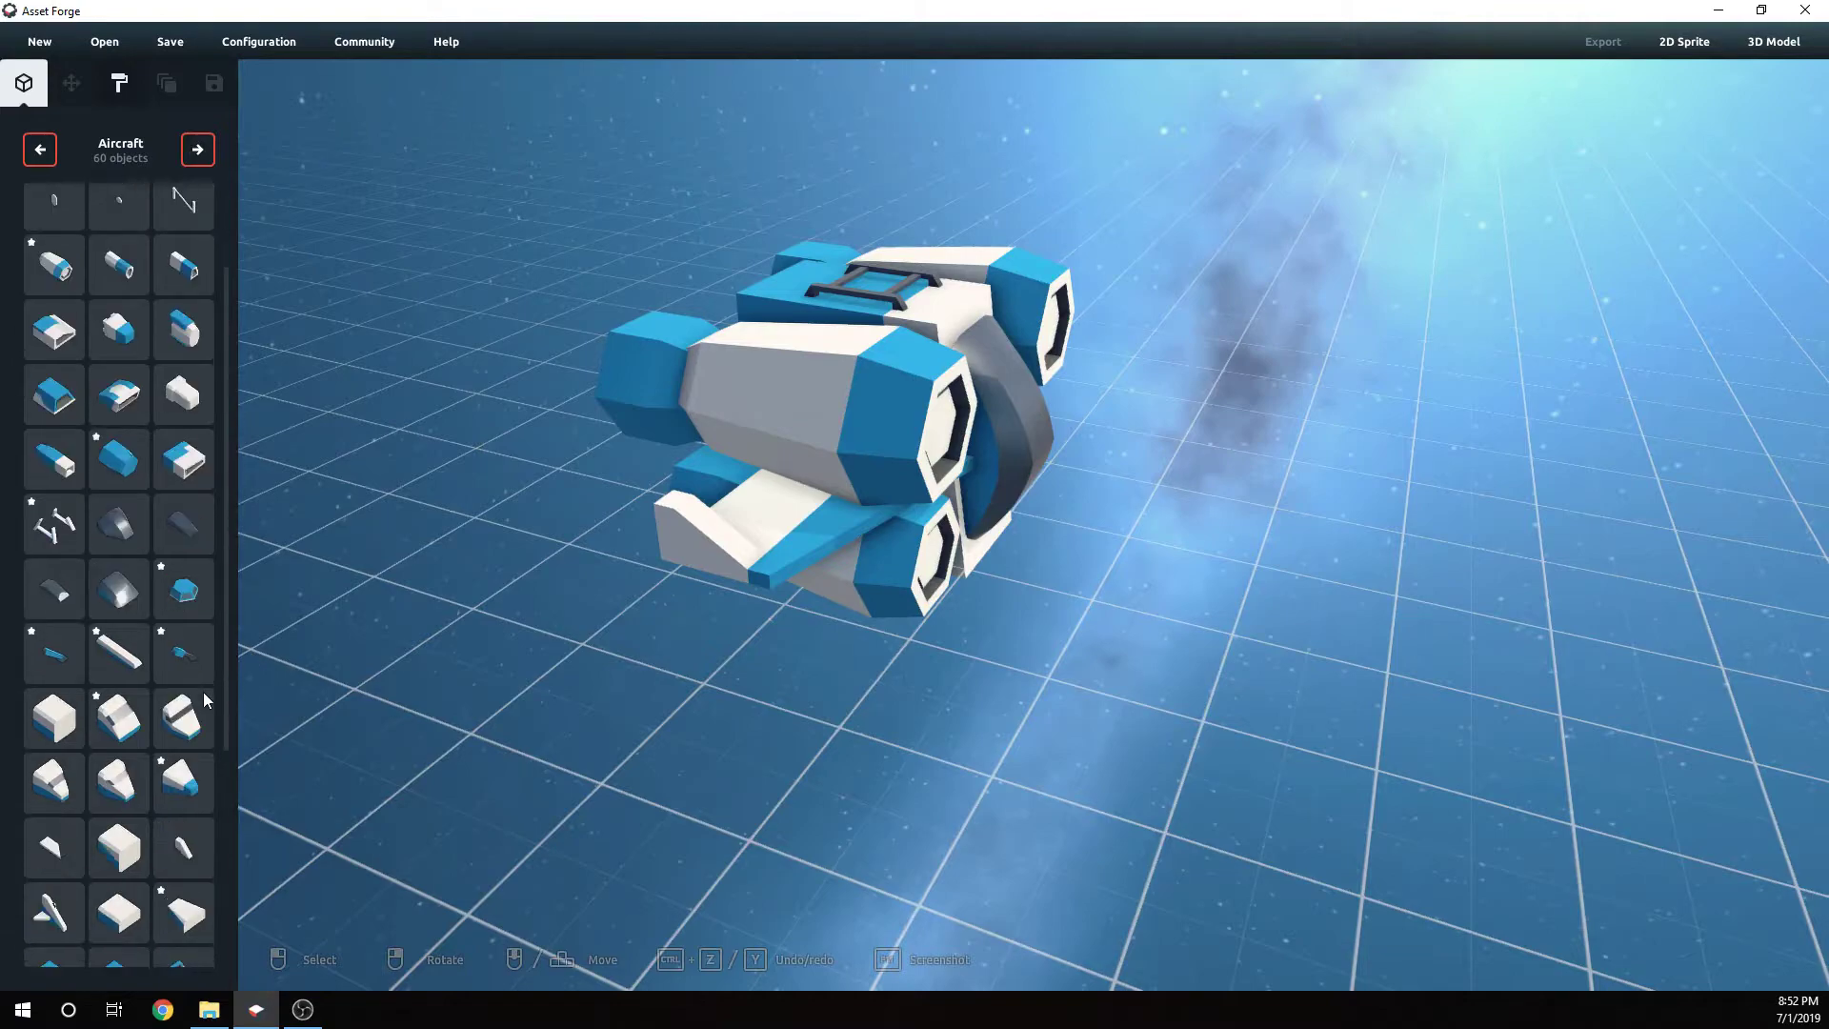
{"action": "scroll", "coordinate": [203, 692], "scroll_direction": "down", "scroll_amount": 5}
{"action": "right_click_drag", "start_coordinate": [571, 686], "coordinate": [918, 644]}
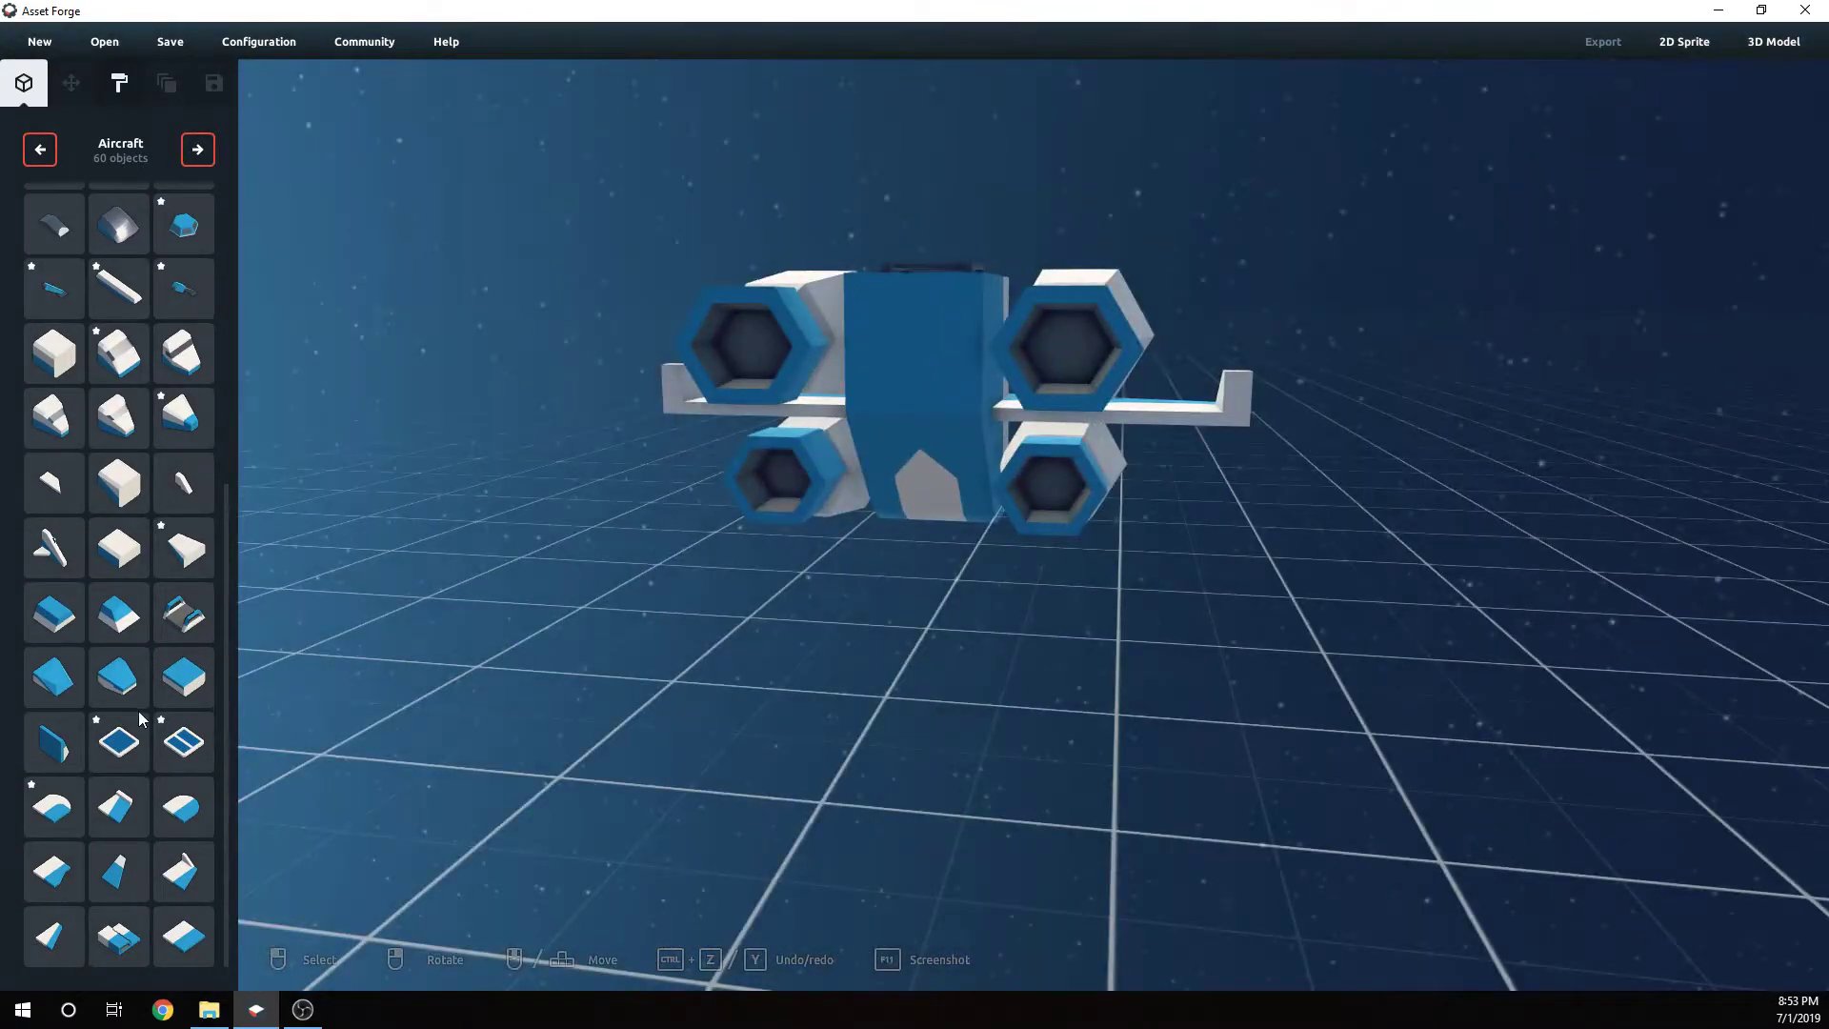
{"action": "scroll", "coordinate": [145, 706], "scroll_direction": "up", "scroll_amount": 6}
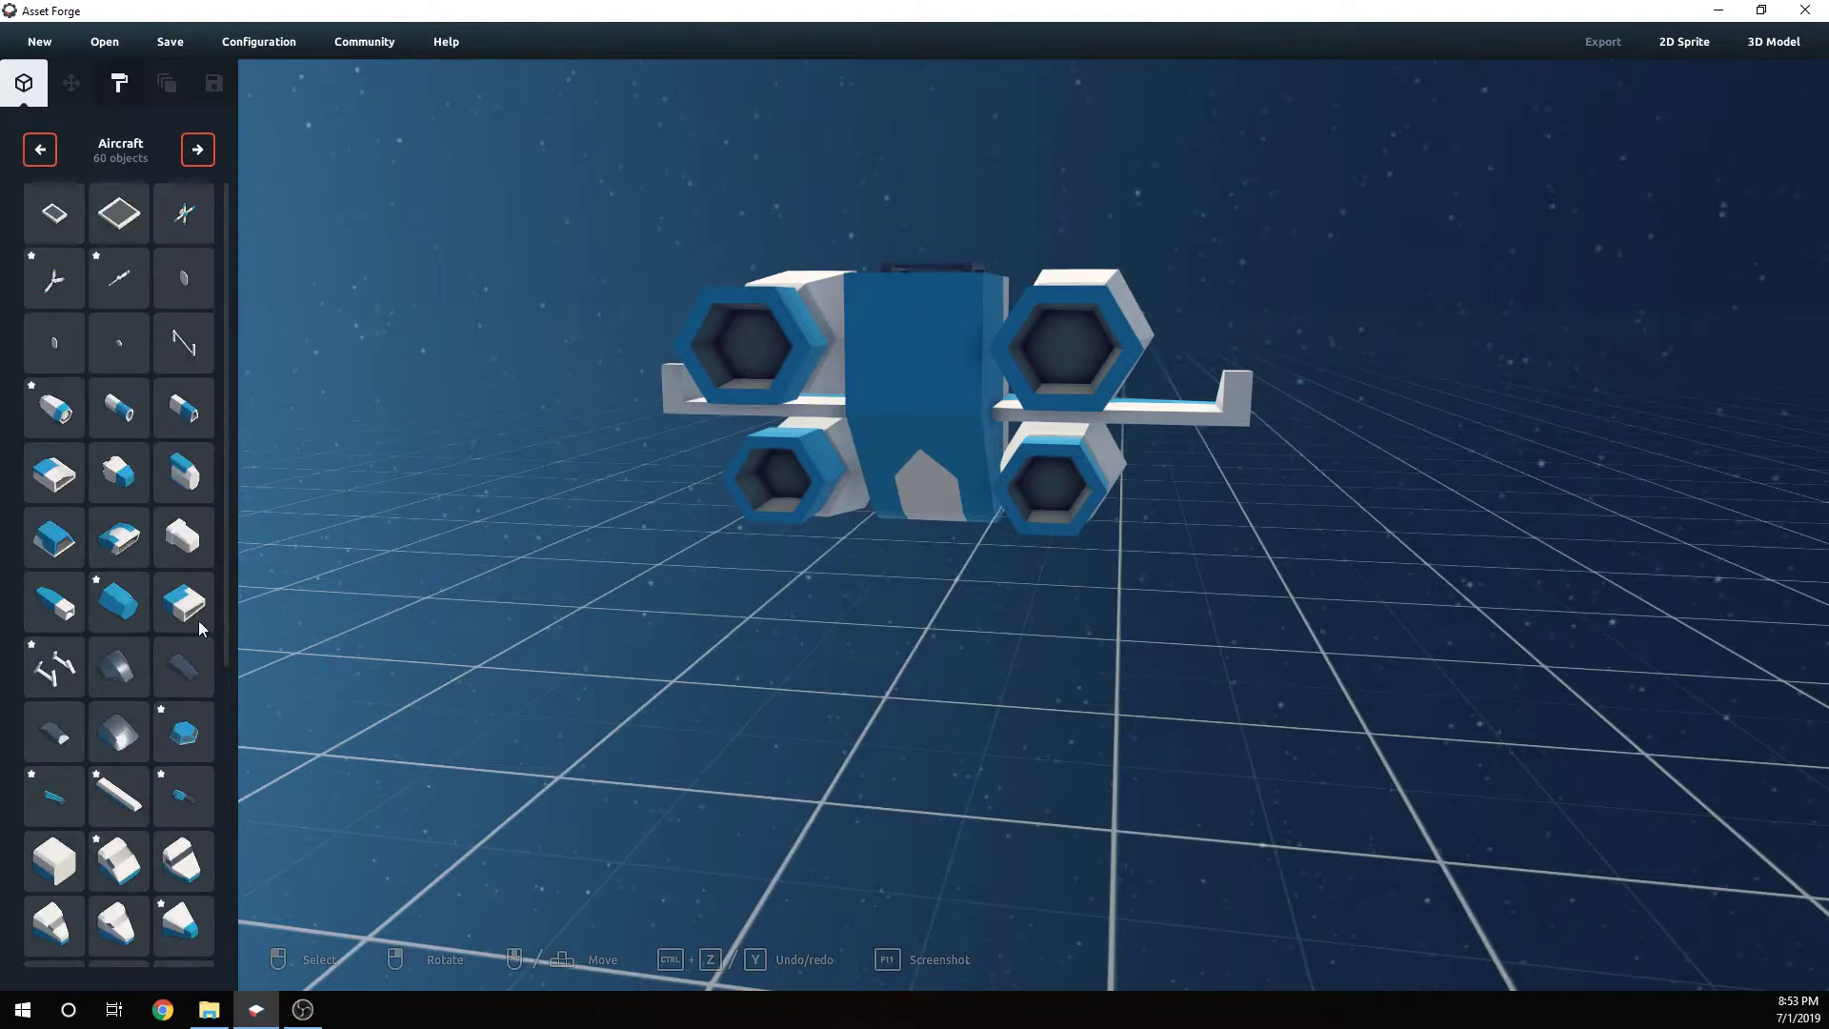
{"action": "right_click_drag", "start_coordinate": [358, 663], "coordinate": [415, 709]}
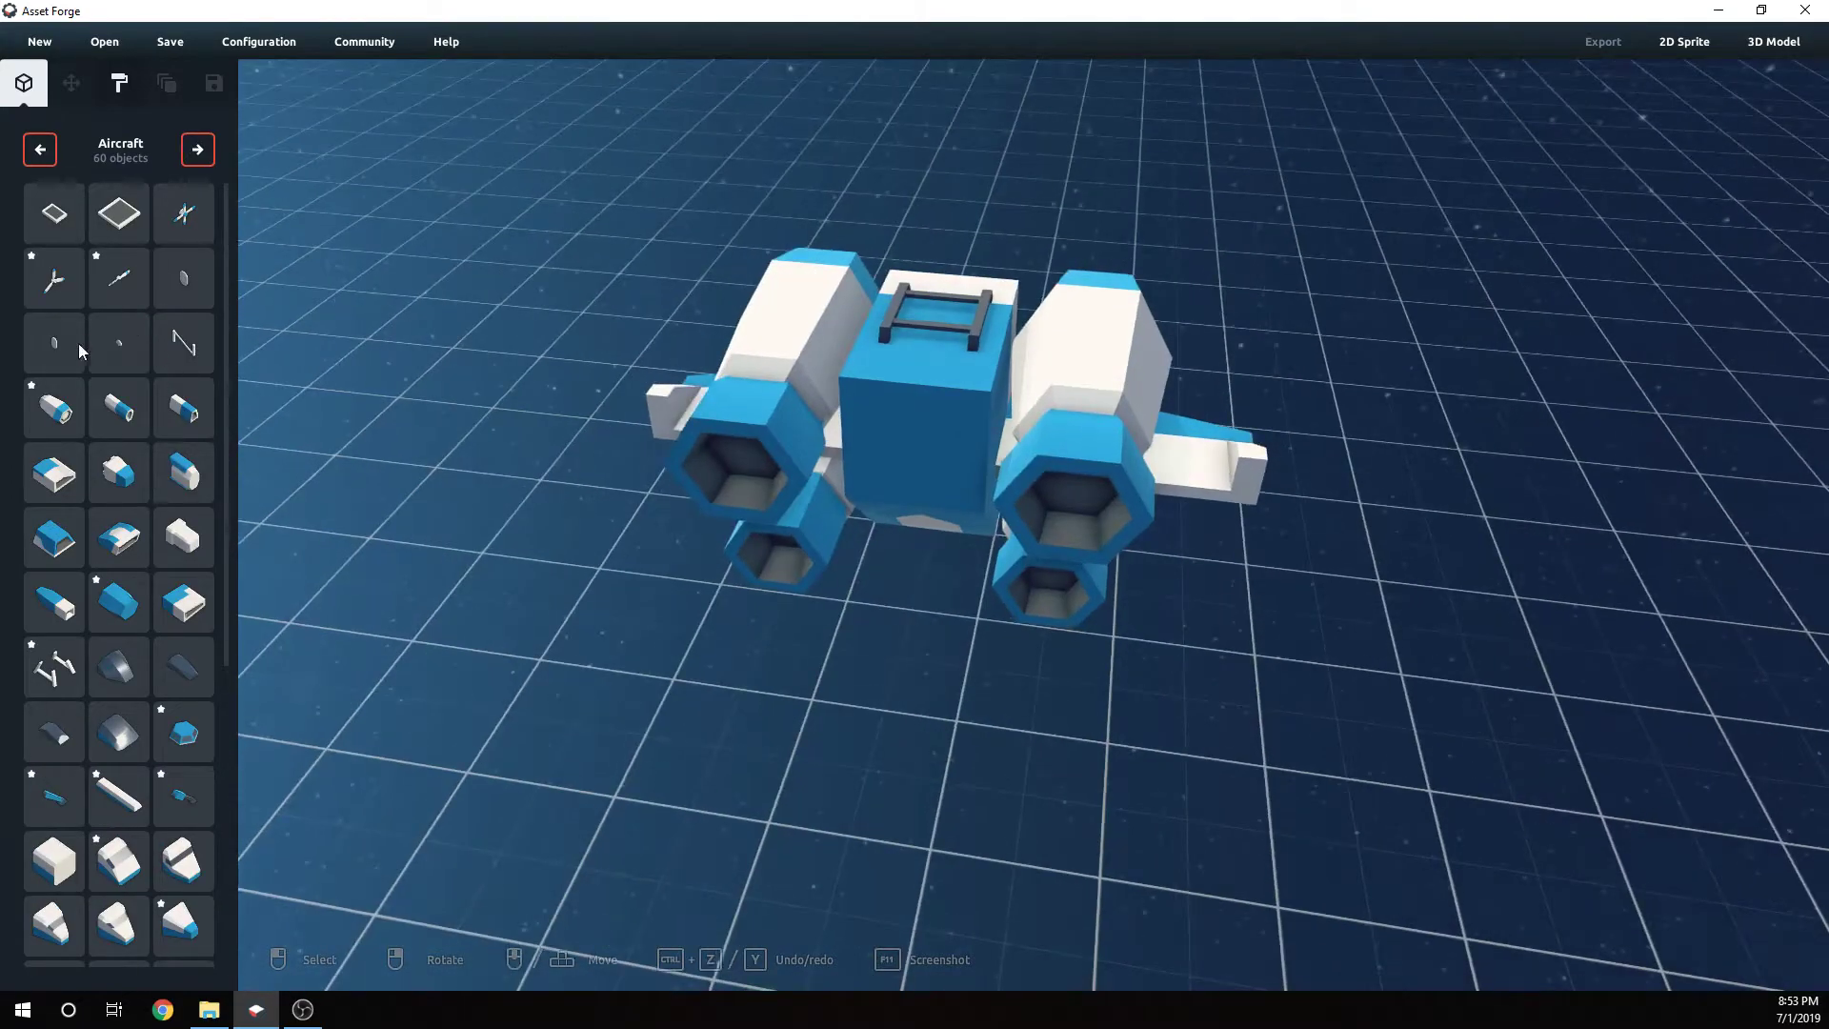
{"action": "right_click_drag", "start_coordinate": [666, 657], "coordinate": [956, 676]}
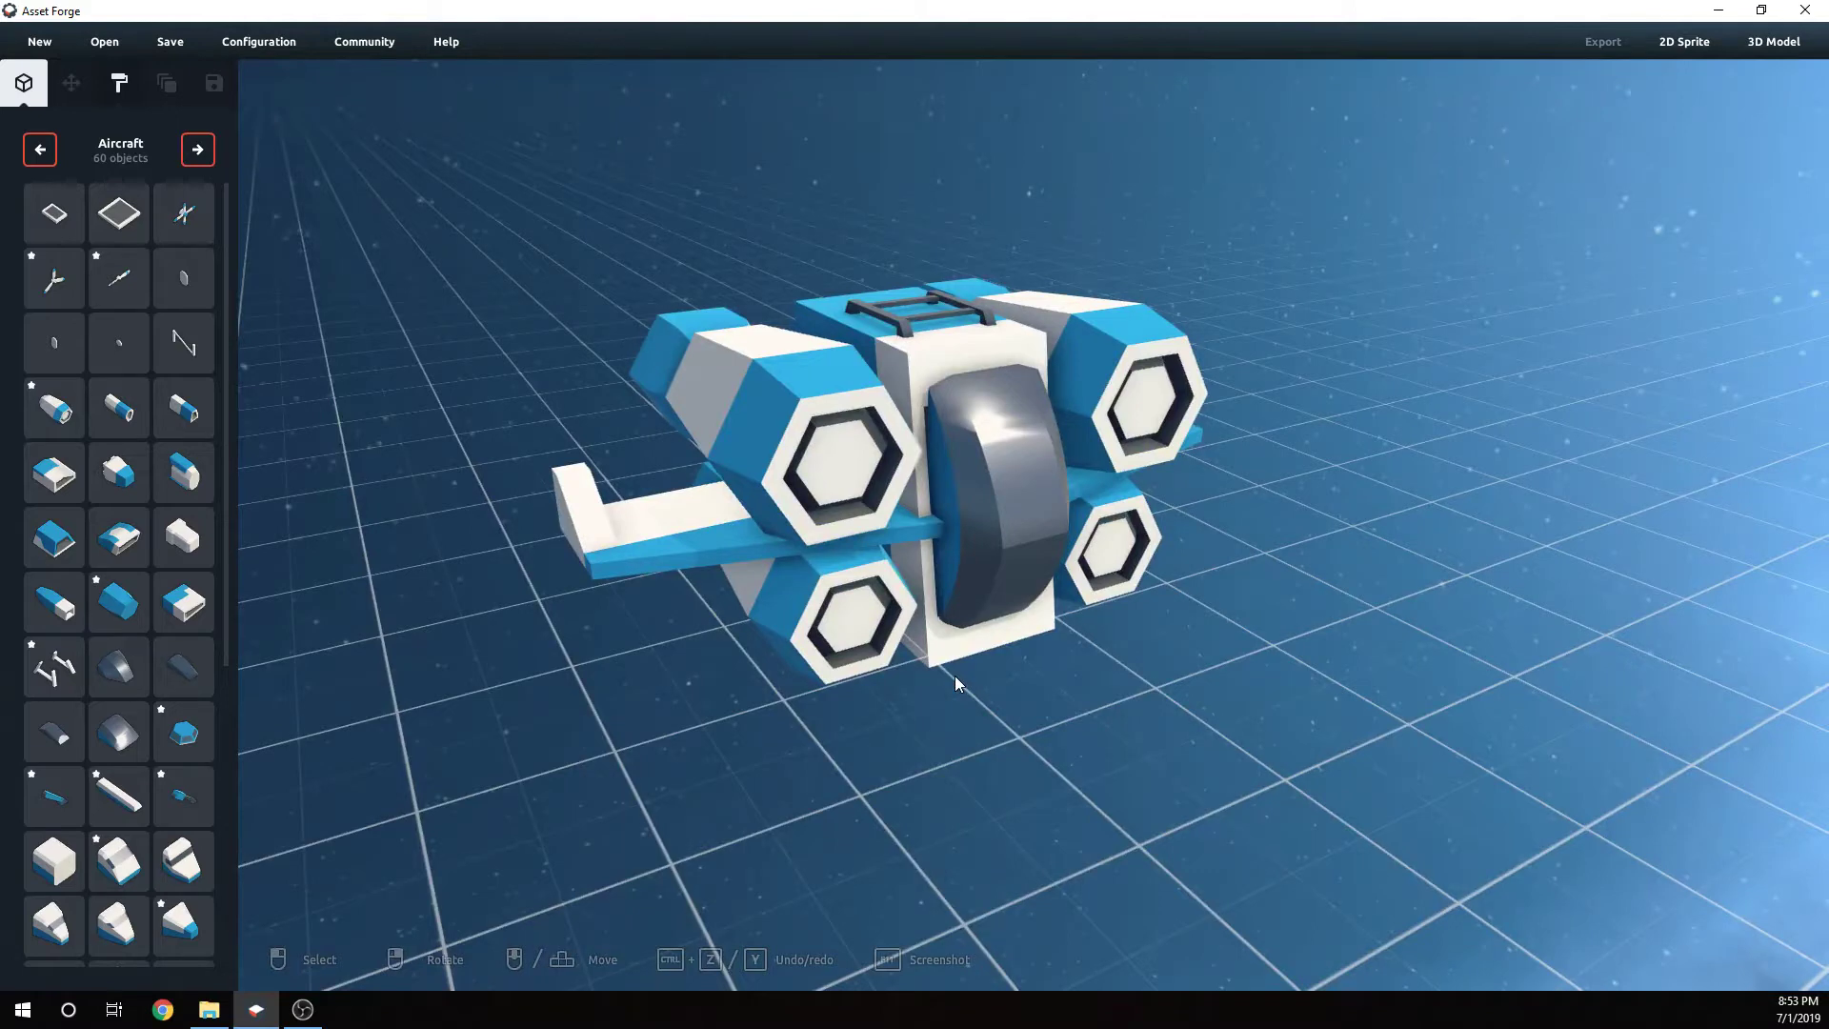